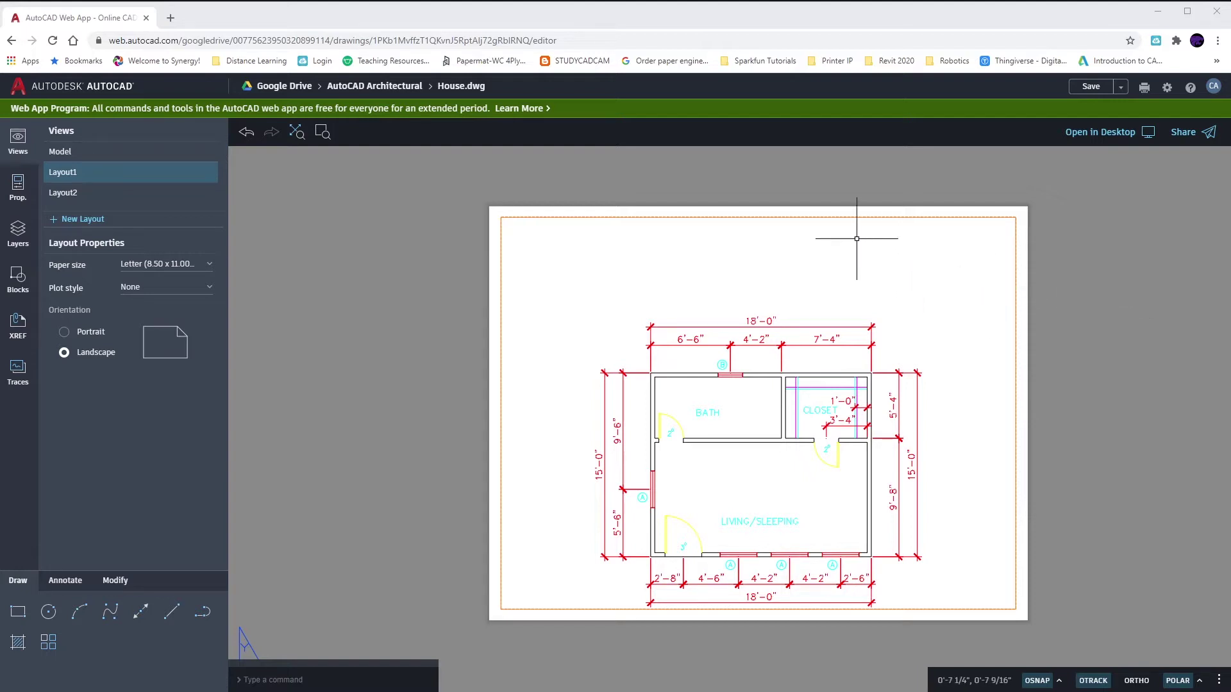
- Show House.dg's layer list in the Layers panel, with Viewport as the current layer
{"action": "left_click", "coordinate": [837, 233]}
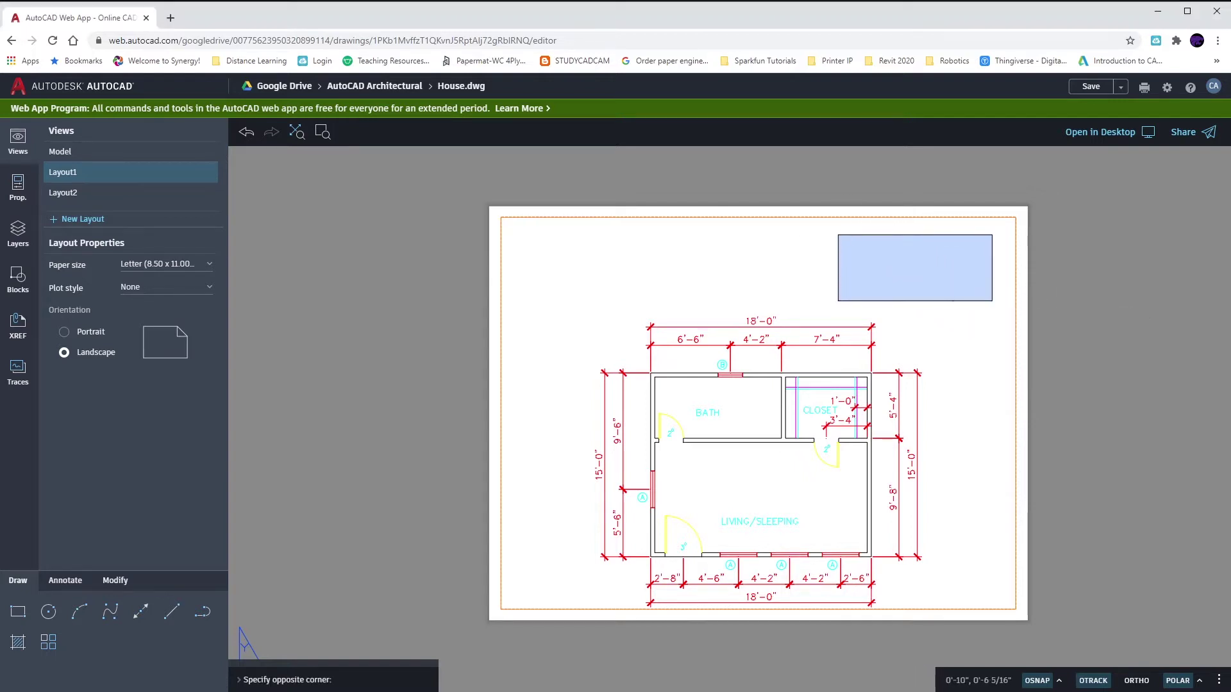
{"action": "left_click", "coordinate": [991, 301]}
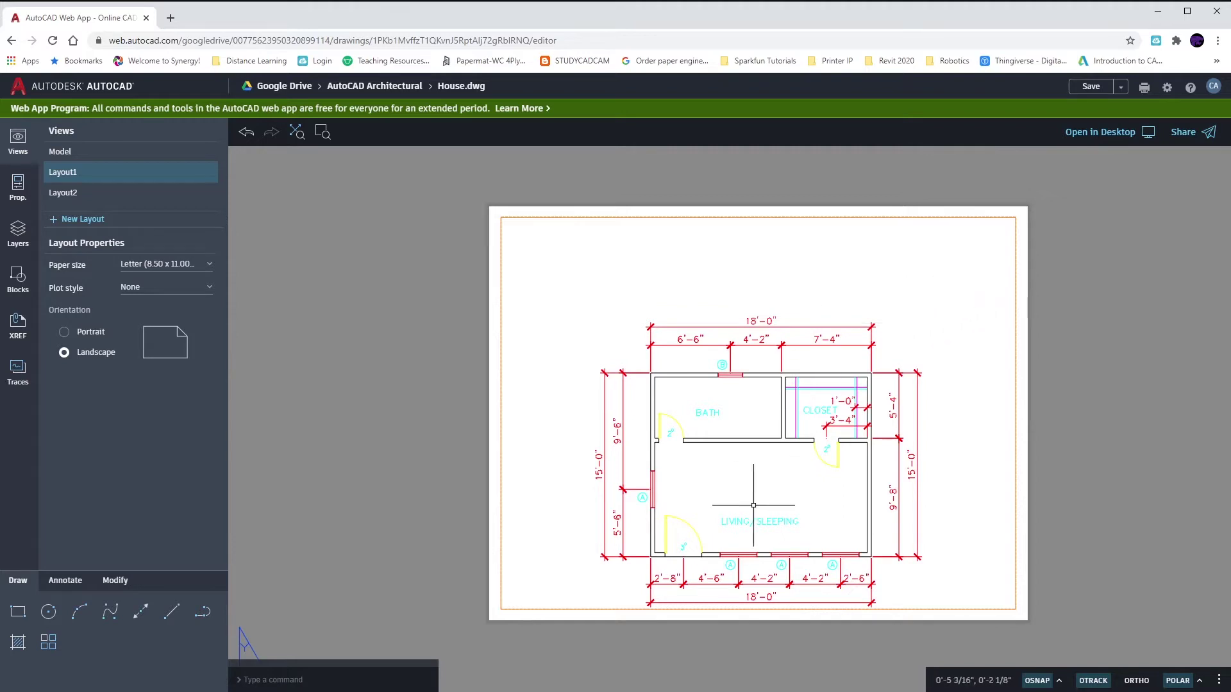
{"action": "left_click", "coordinate": [730, 566]}
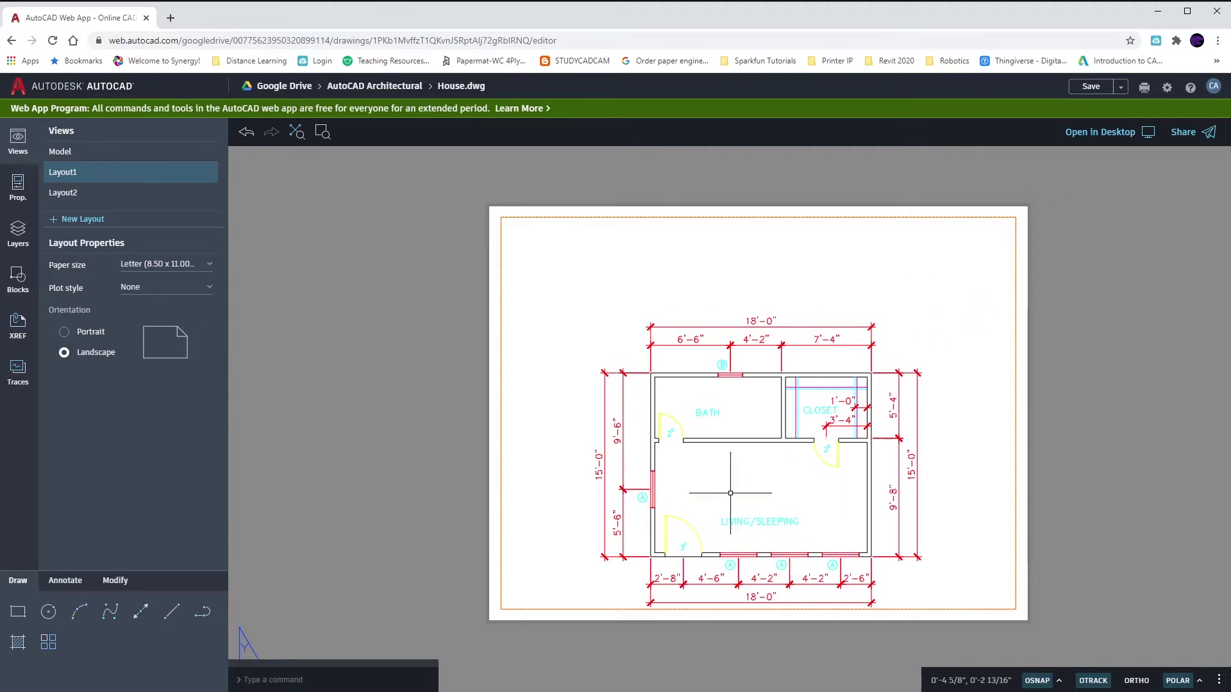
{"action": "left_click", "coordinate": [719, 363]}
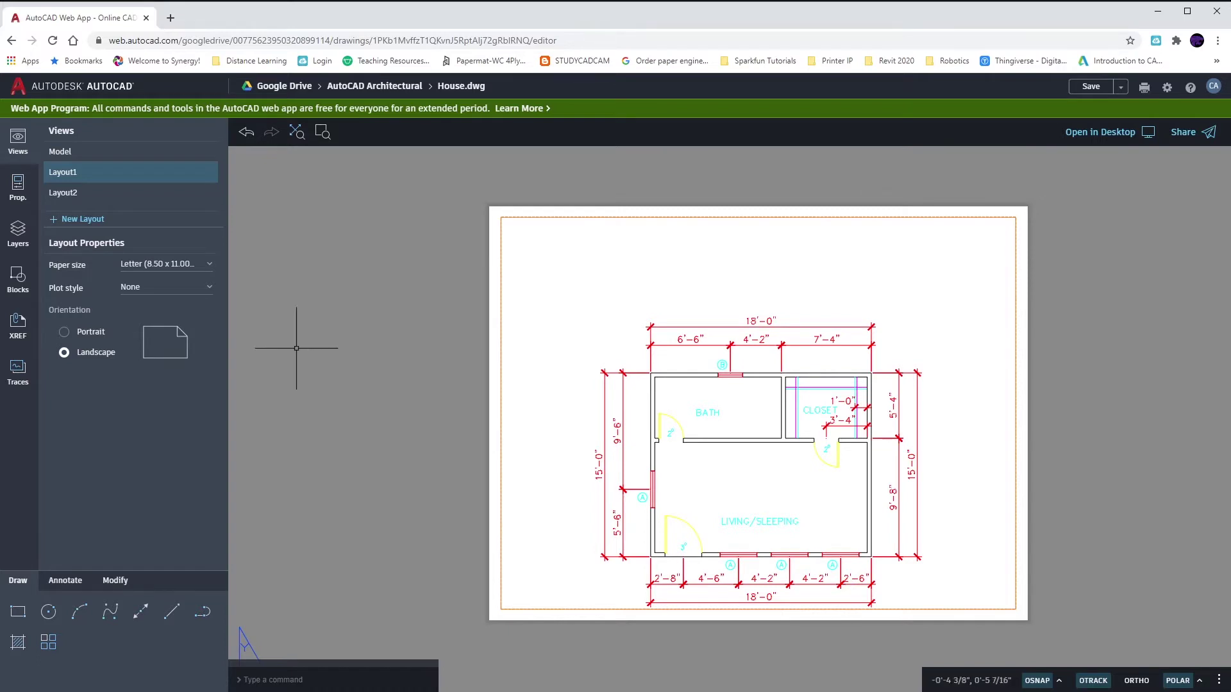
- Make TEXT the current layer from the Layers panel
{"action": "left_click", "coordinate": [17, 231]}
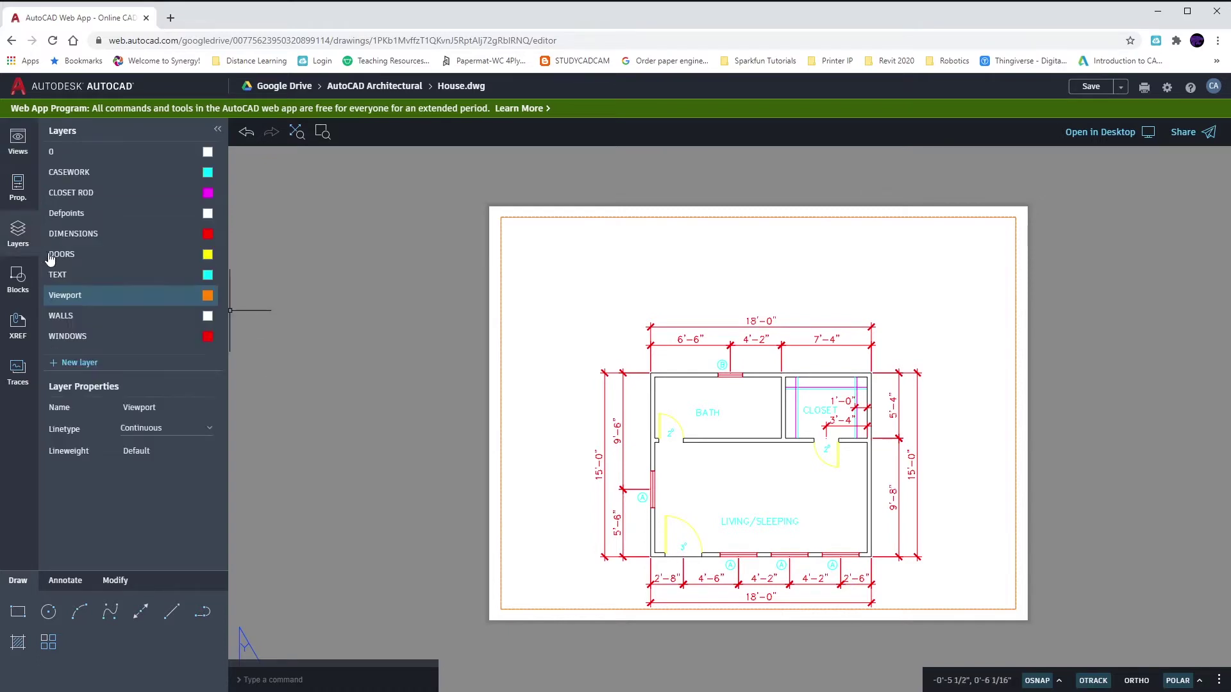
{"action": "left_click", "coordinate": [59, 276]}
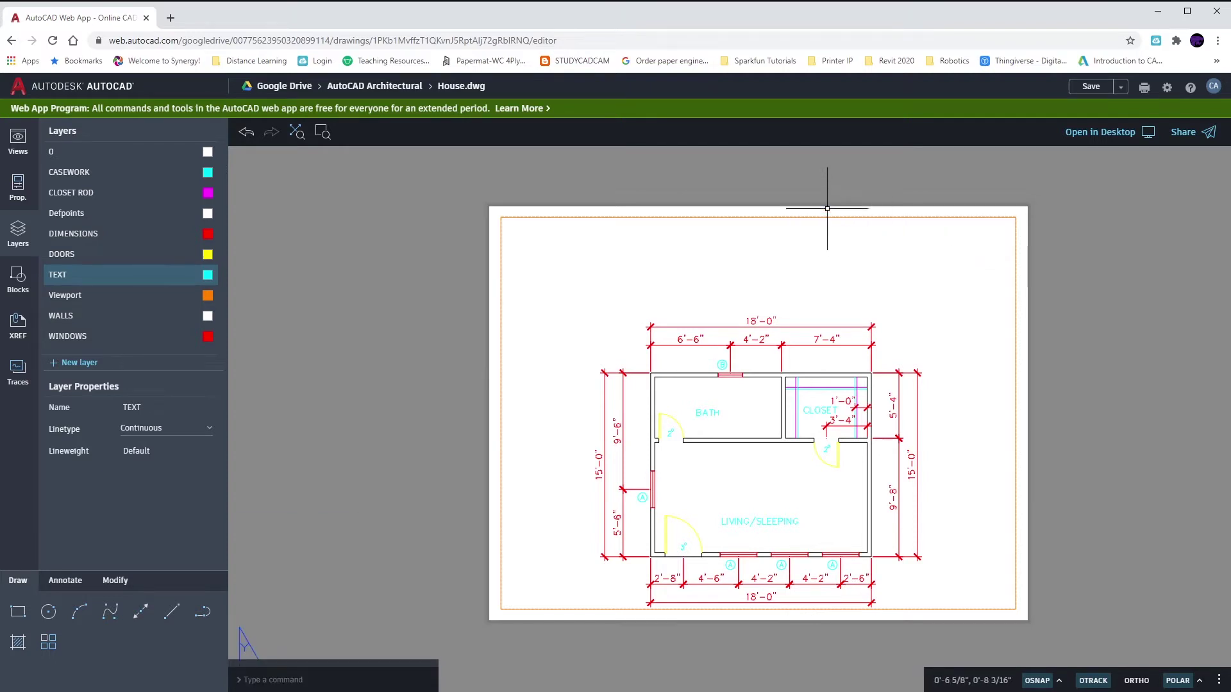
{"action": "left_click", "coordinate": [806, 176]}
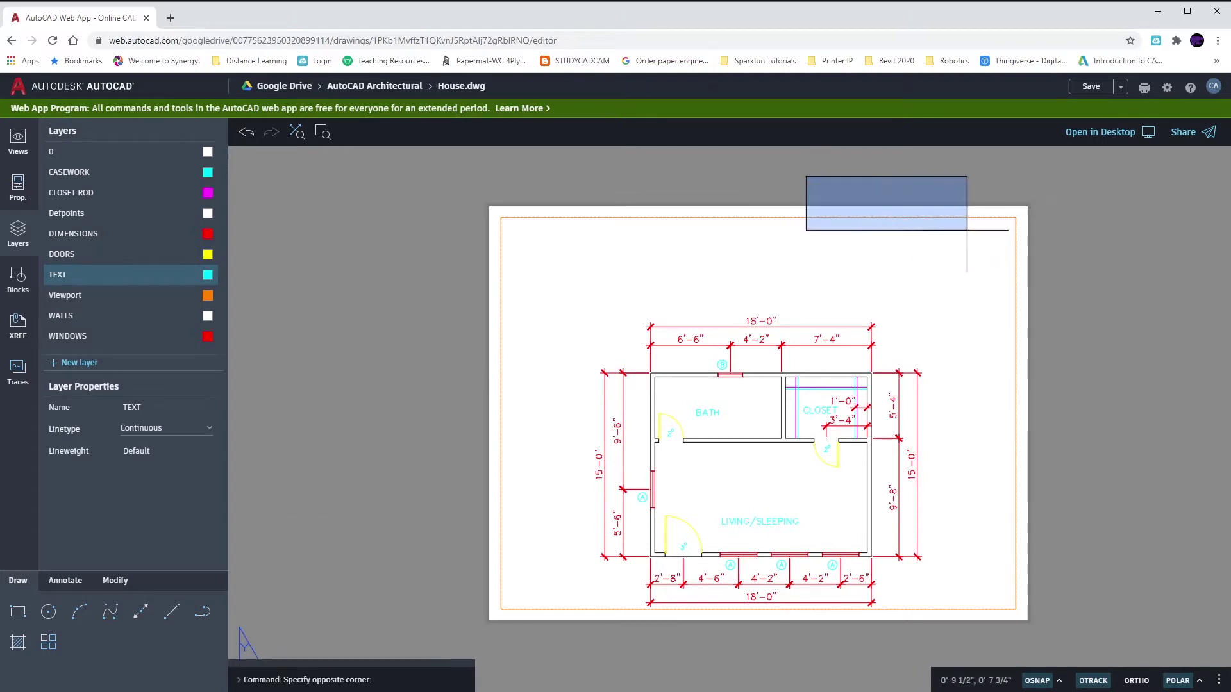
{"action": "left_click", "coordinate": [1029, 232]}
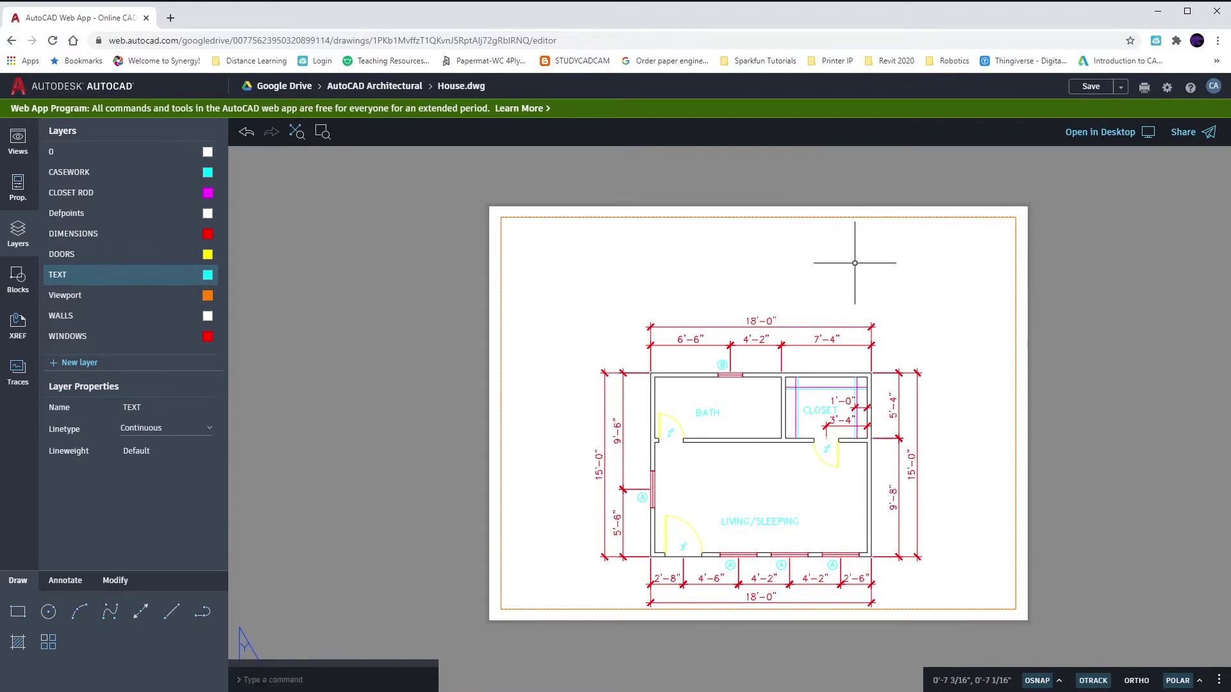
{"action": "type", "text": "ms"}
- Enter the plan viewport with MS, pan the plan, and return to paper space
{"action": "key", "text": "Return"}
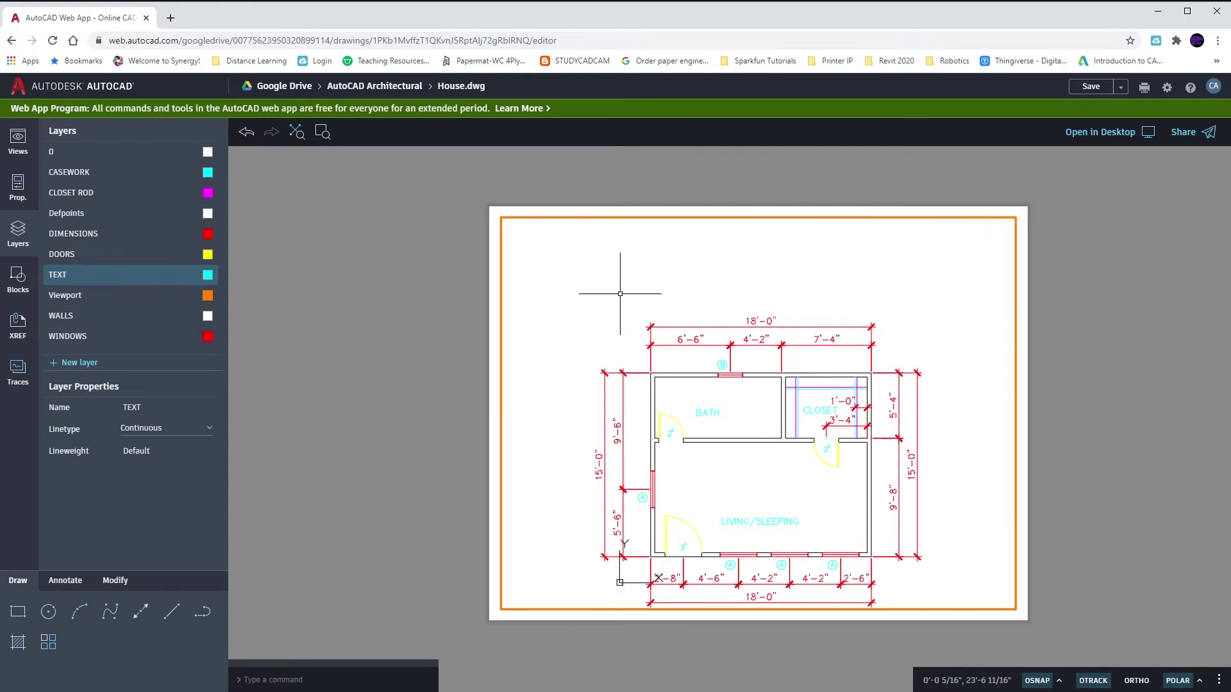
{"action": "mouse_move", "coordinate": [685, 292]}
{"action": "middle_mouse_down"}
{"action": "mouse_move", "coordinate": [711, 291]}
{"action": "mouse_move", "coordinate": [694, 295]}
{"action": "middle_mouse_up"}
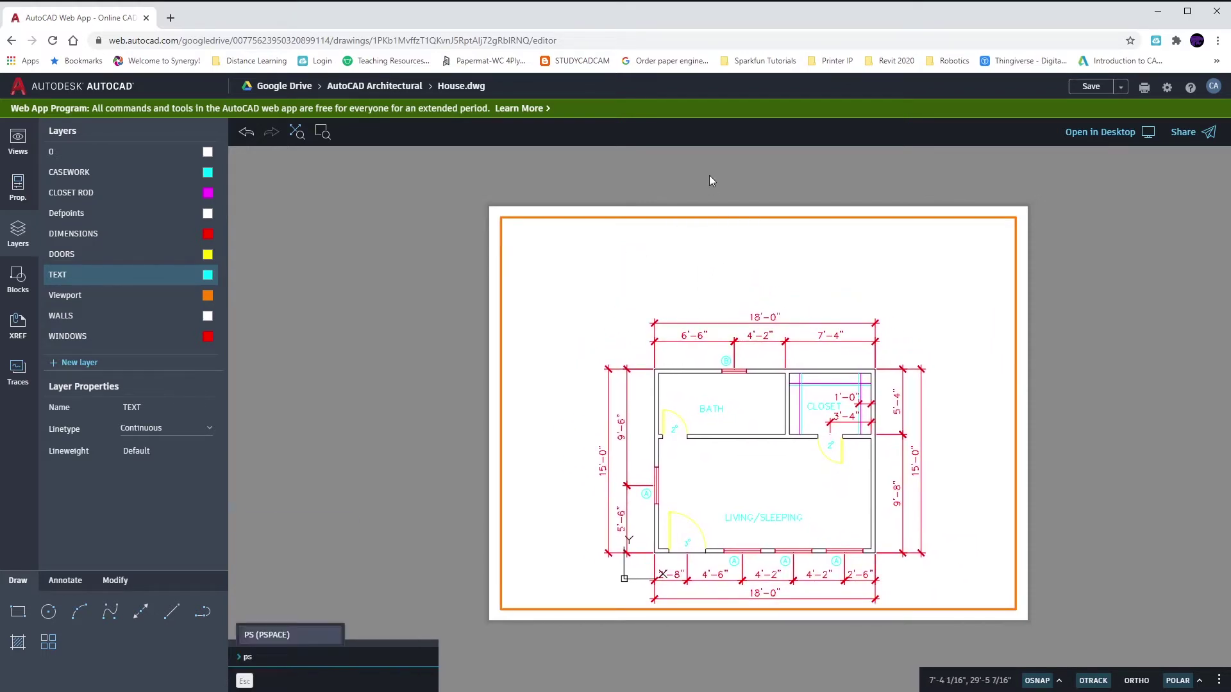
{"action": "mouse_move", "coordinate": [731, 289]}
{"action": "middle_mouse_down"}
{"action": "mouse_move", "coordinate": [671, 286]}
{"action": "mouse_move", "coordinate": [700, 288]}
{"action": "middle_mouse_up"}
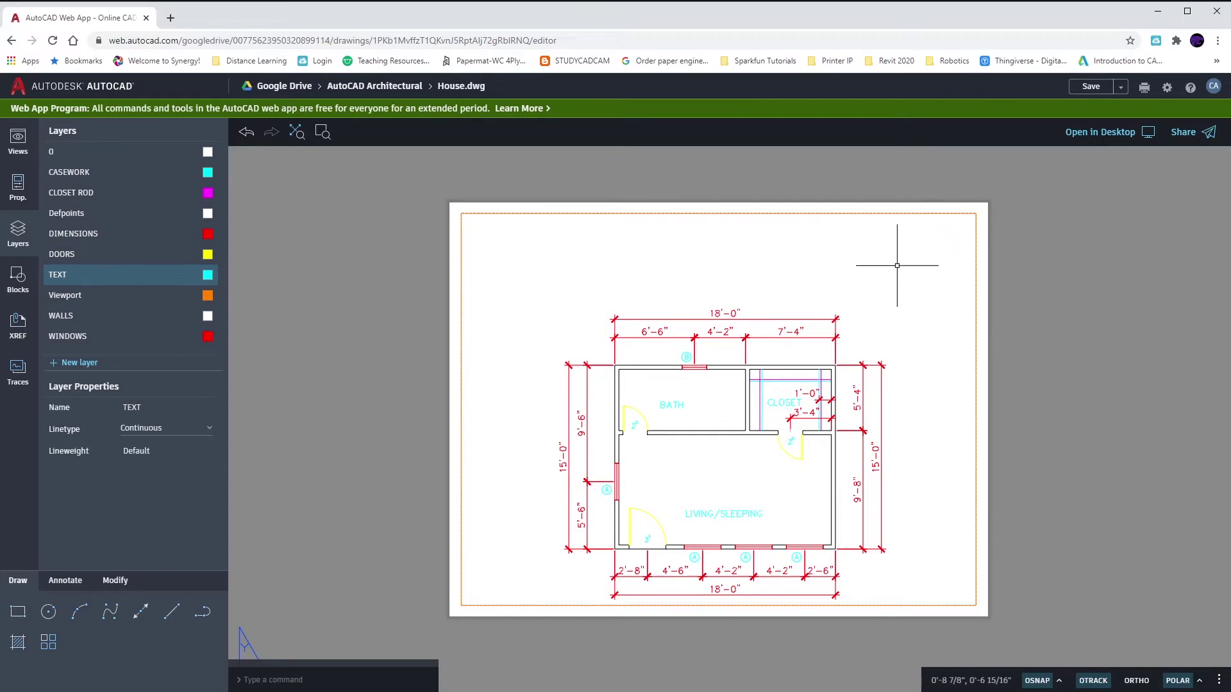
{"action": "middle_click_drag", "start_coordinate": [895, 260], "coordinate": [905, 266]}
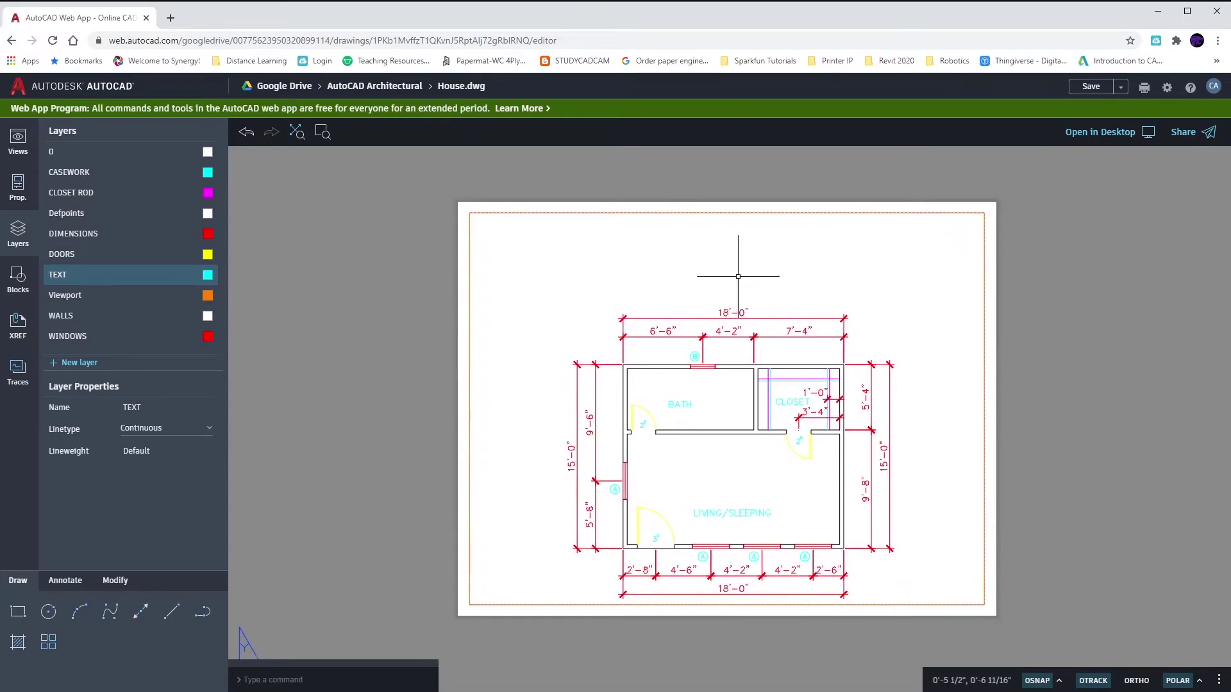
- Draw a 2.5 by 1 rectangle on the TEXT layer, above the plan
{"action": "left_click", "coordinate": [17, 612]}
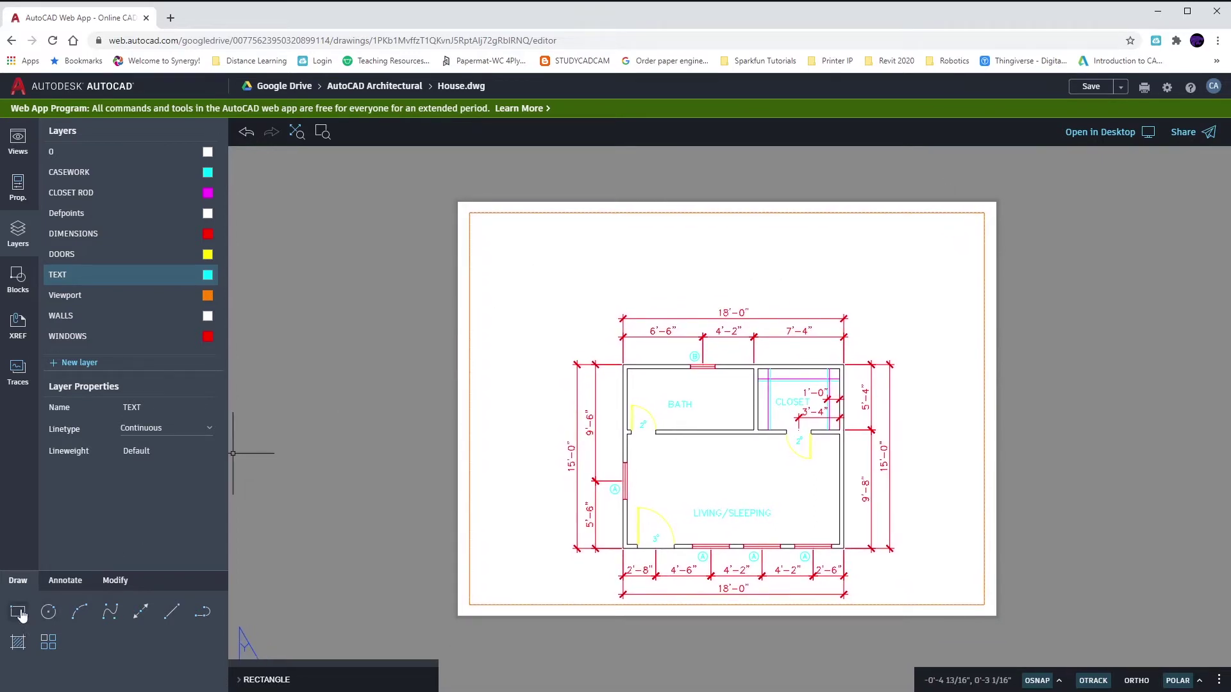
{"action": "left_click", "coordinate": [816, 302]}
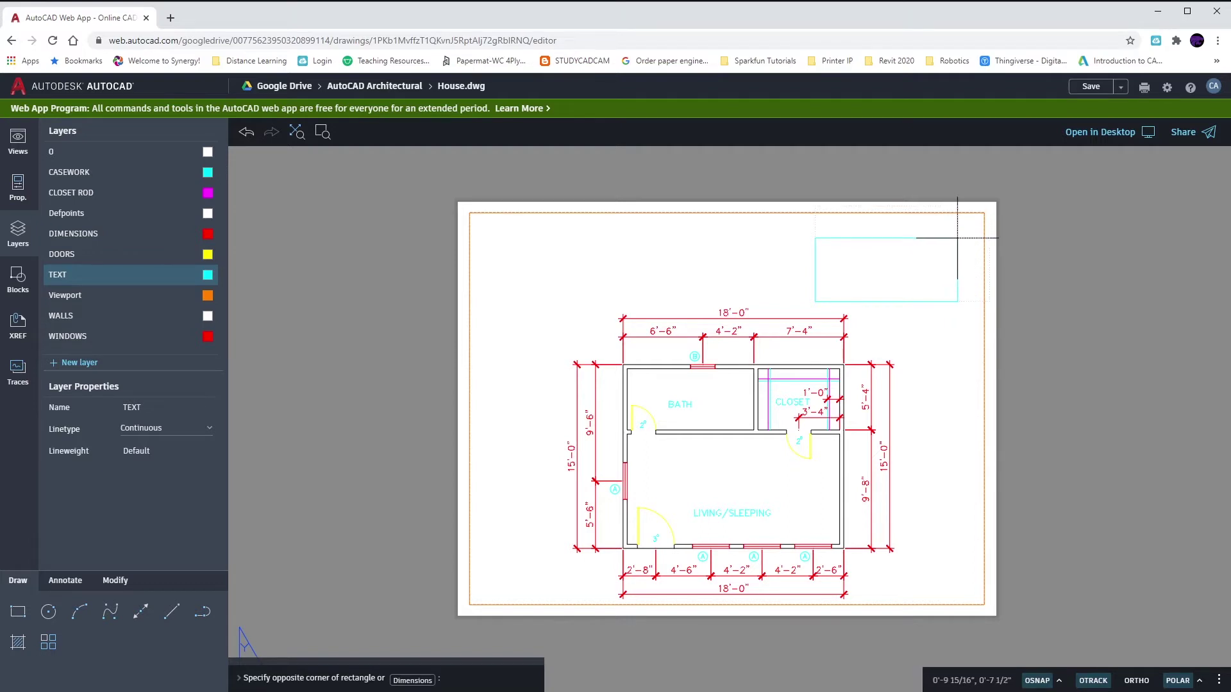
{"action": "key", "text": "Escape"}
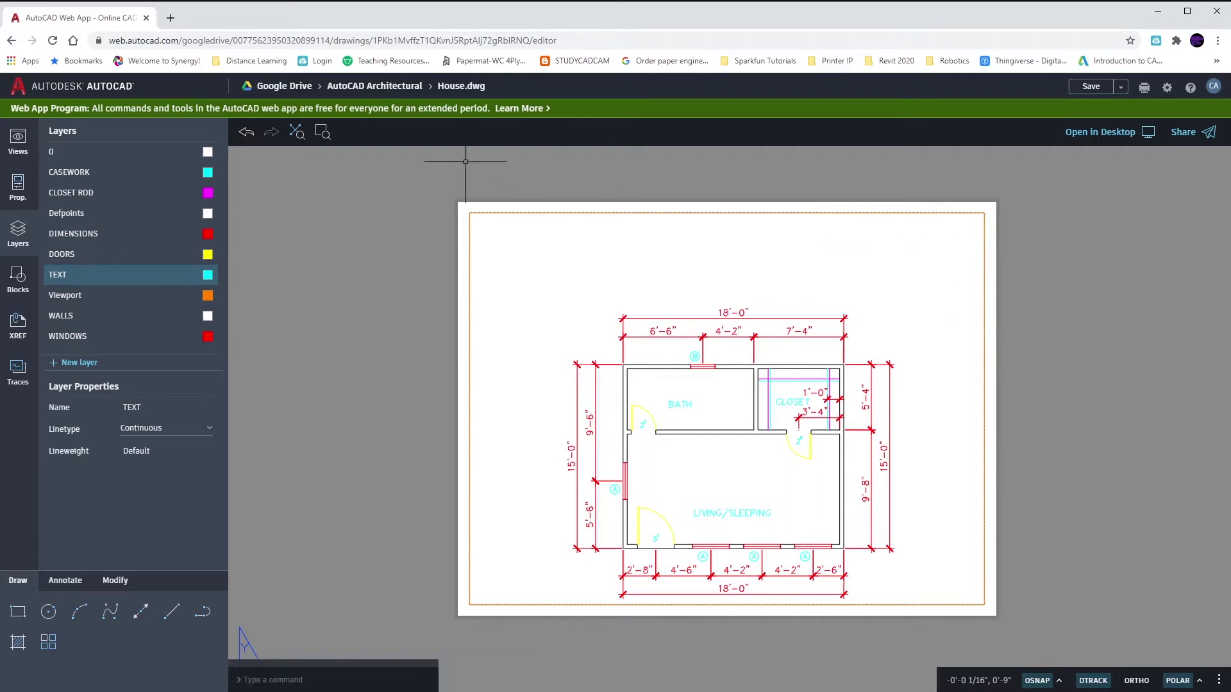
{"action": "left_click", "coordinate": [18, 612]}
{"action": "left_click", "coordinate": [846, 306]}
{"action": "type", "text": "2.5"}
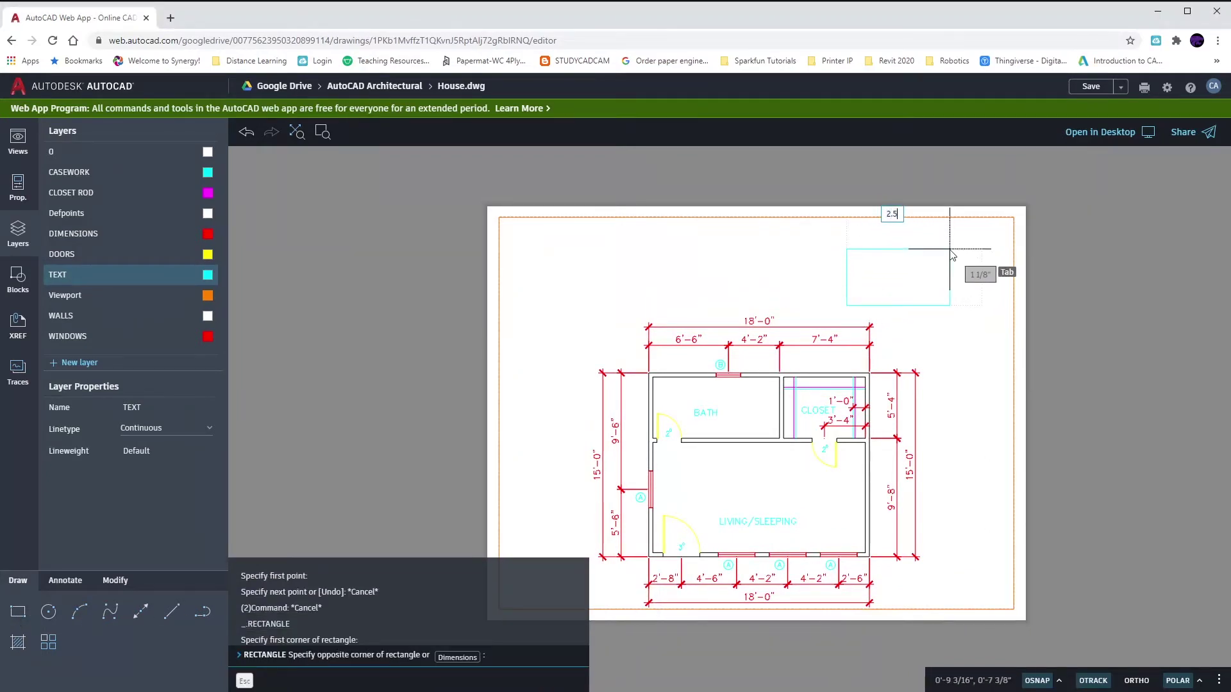
{"action": "key", "text": "Tab"}
{"action": "key", "text": "Return"}
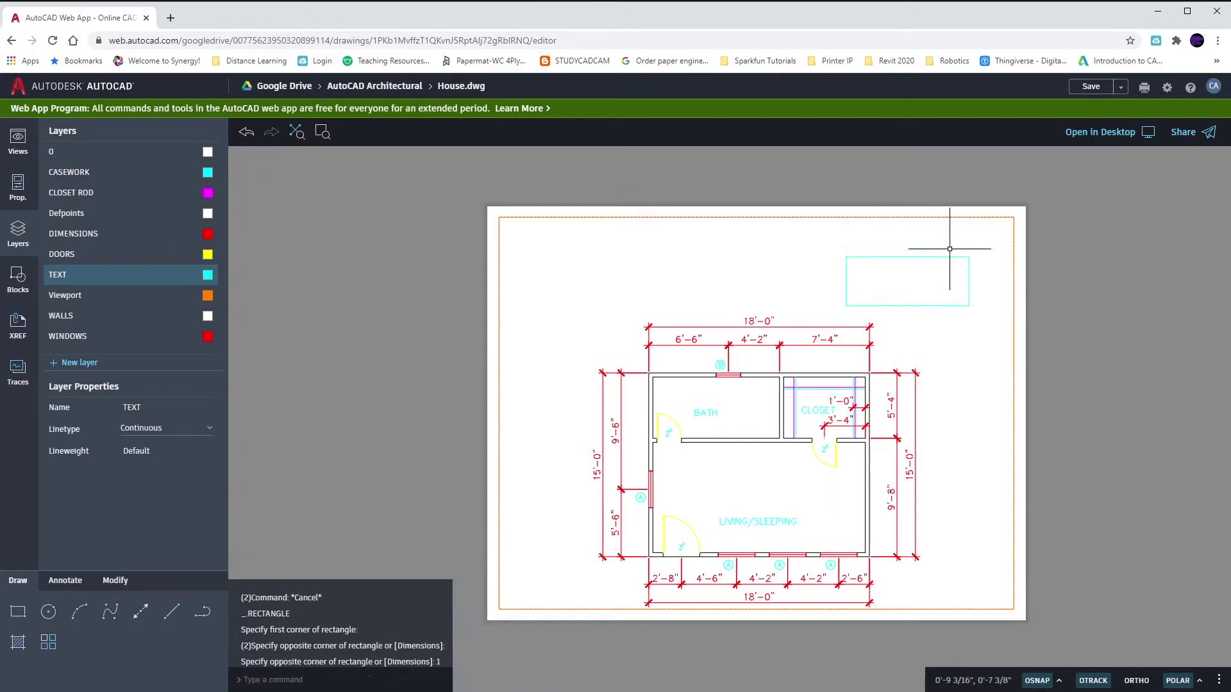
{"action": "key", "text": "Escape"}
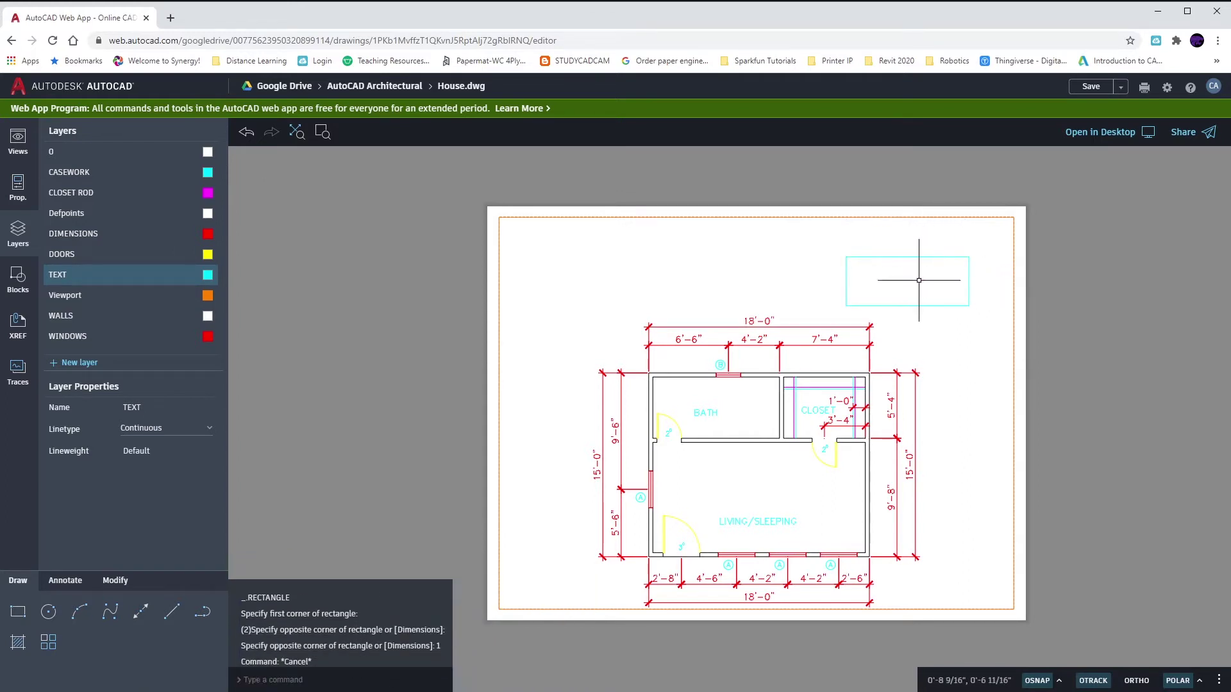
{"action": "scroll", "coordinate": [918, 274], "scroll_direction": "up", "scroll_amount": 5}
- Set the fillet radius to 0.2 and round the rectangle's top-right corner
{"action": "middle_click_drag", "start_coordinate": [884, 289], "coordinate": [740, 349]}
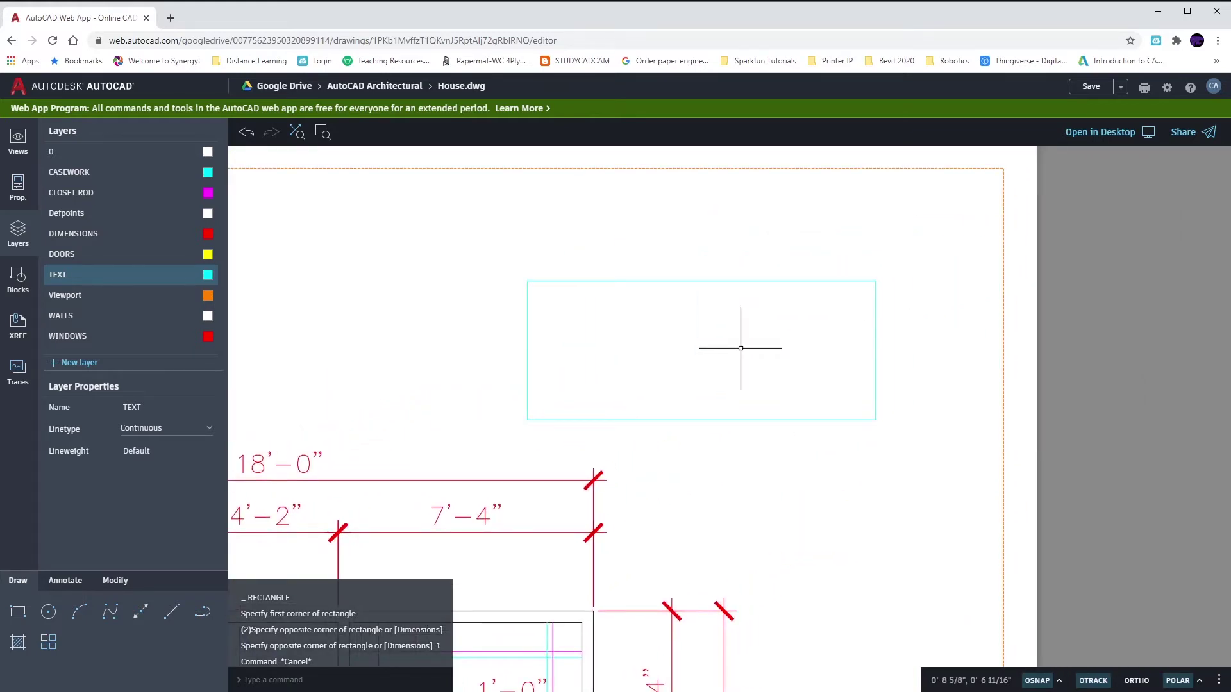
{"action": "type", "text": "FILLET"}
{"action": "key", "text": "Return"}
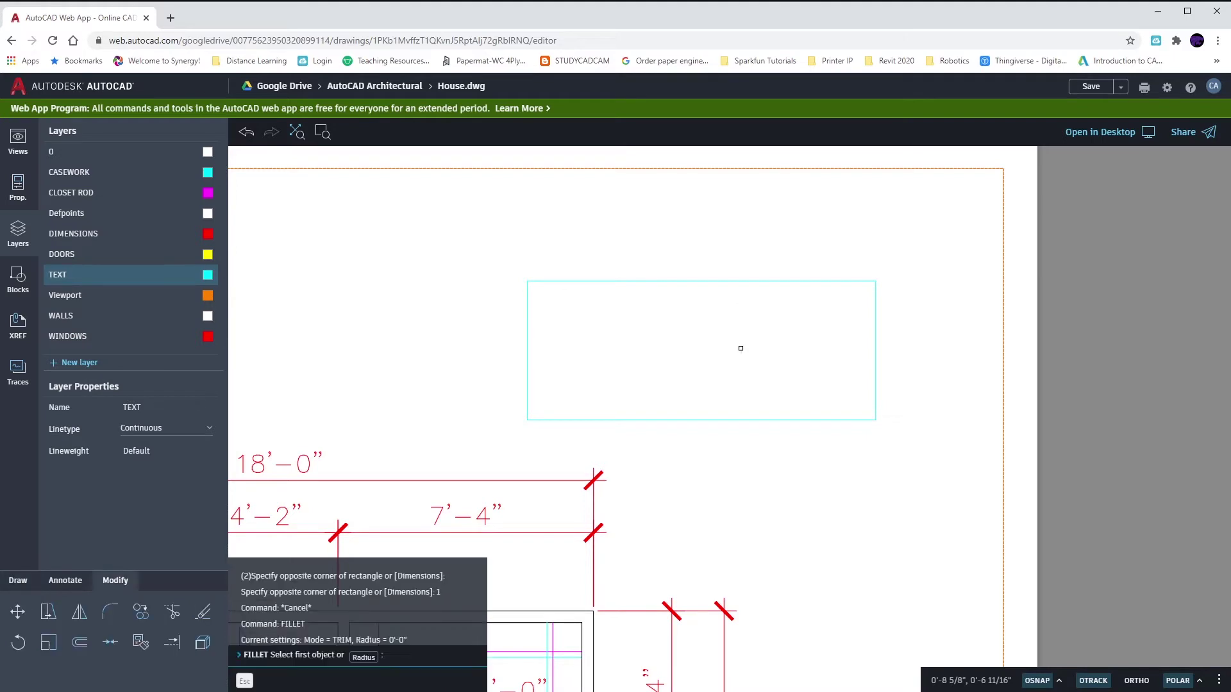
{"action": "key", "text": "Return"}
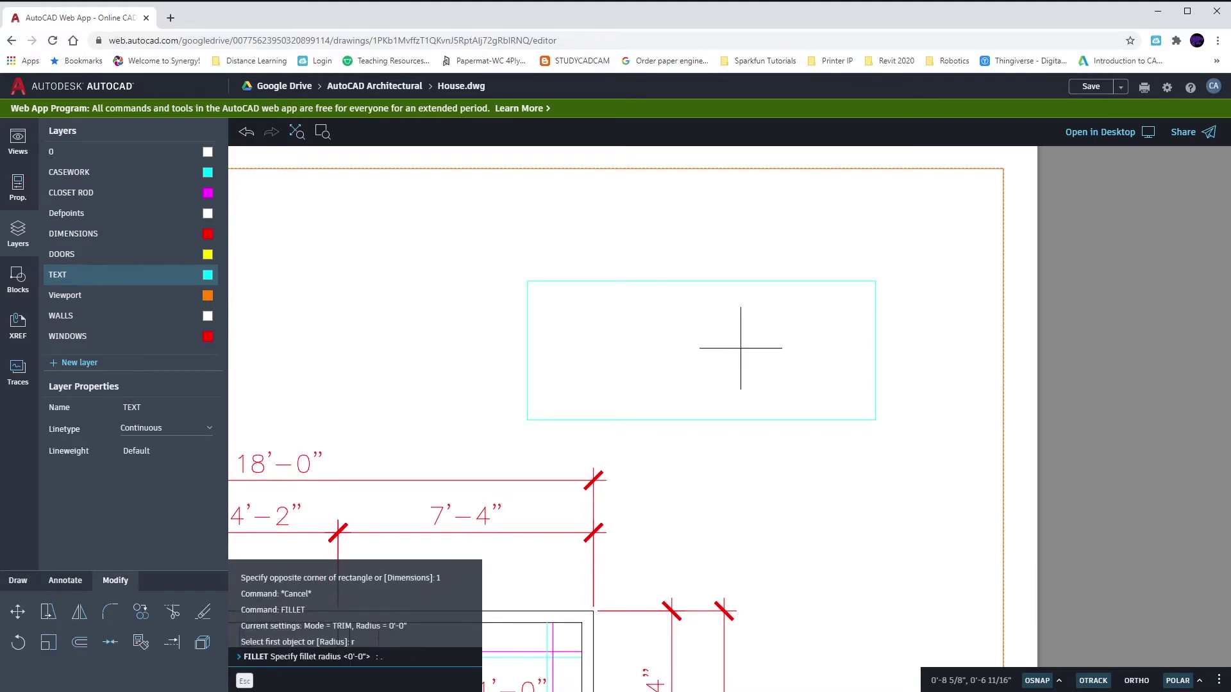
{"action": "type", "text": "2"}
{"action": "key", "text": "Return"}
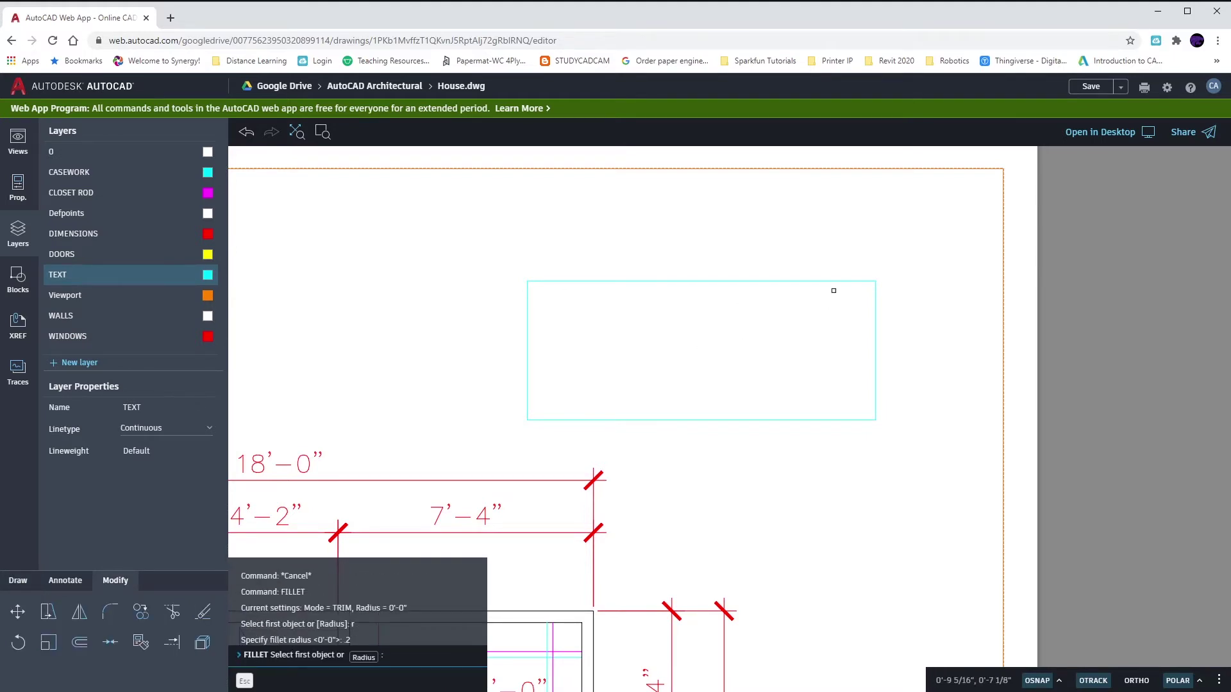
{"action": "left_click", "coordinate": [835, 281]}
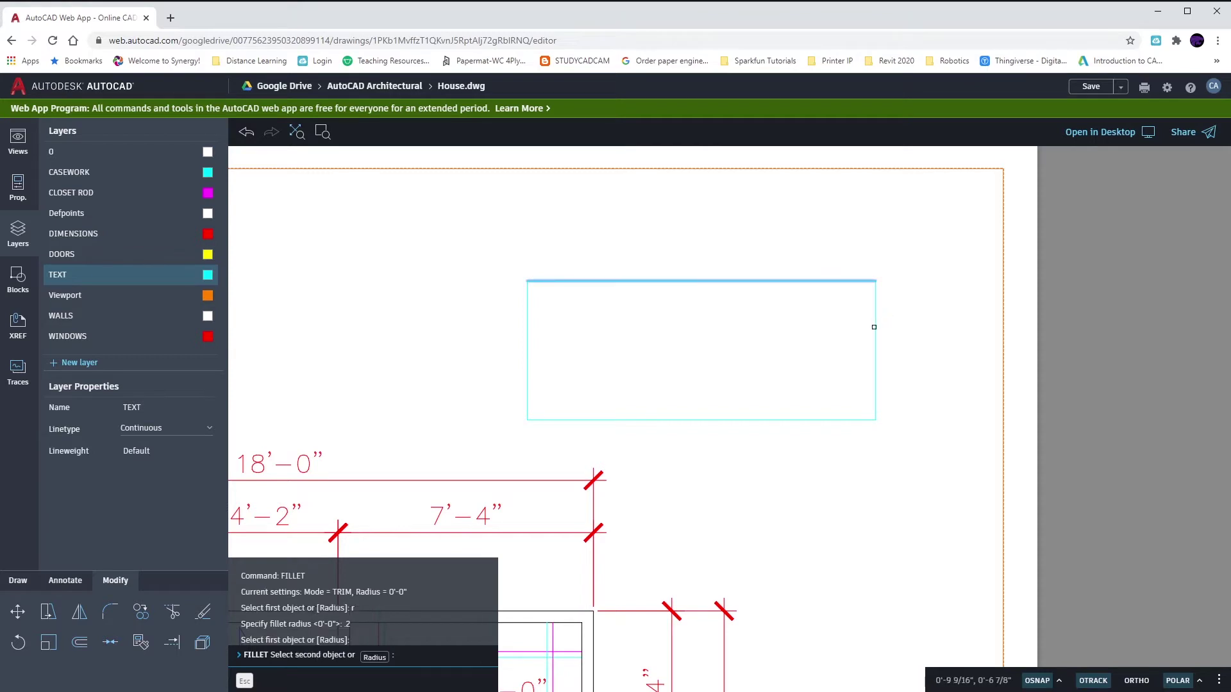
{"action": "left_click", "coordinate": [873, 325]}
- Round the bottom-right and bottom-left corners with the same 0.2 radius
{"action": "key", "text": "Return"}
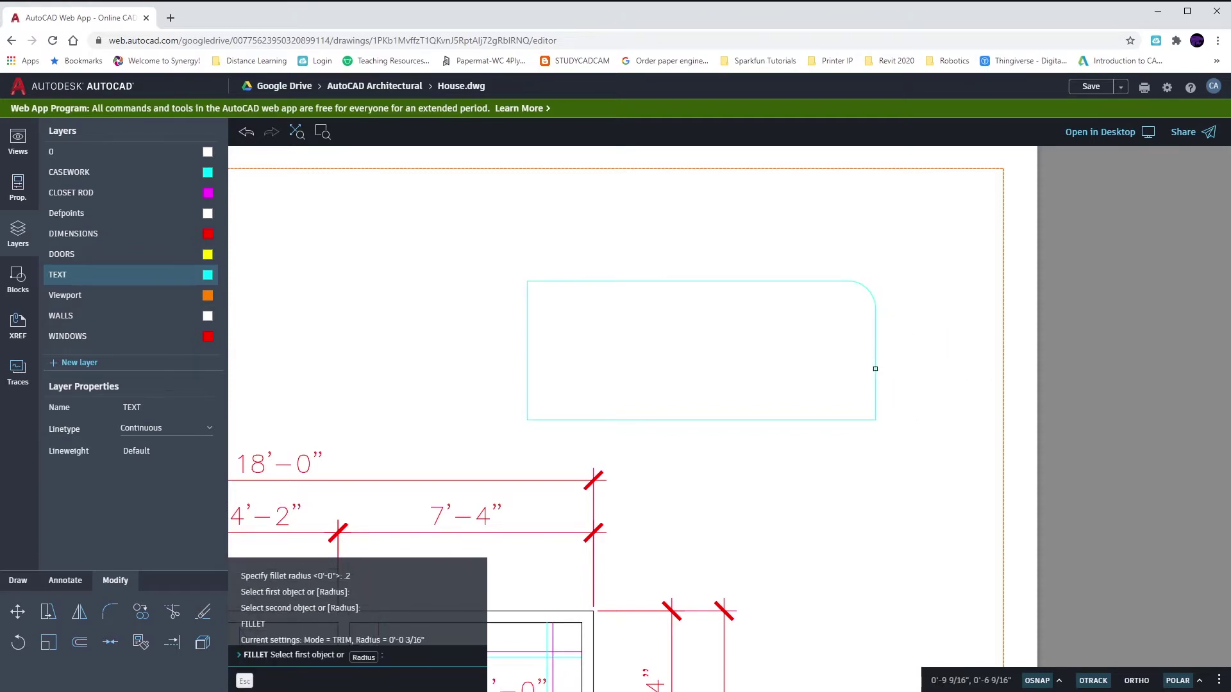
{"action": "left_click", "coordinate": [874, 384]}
{"action": "left_click", "coordinate": [845, 420]}
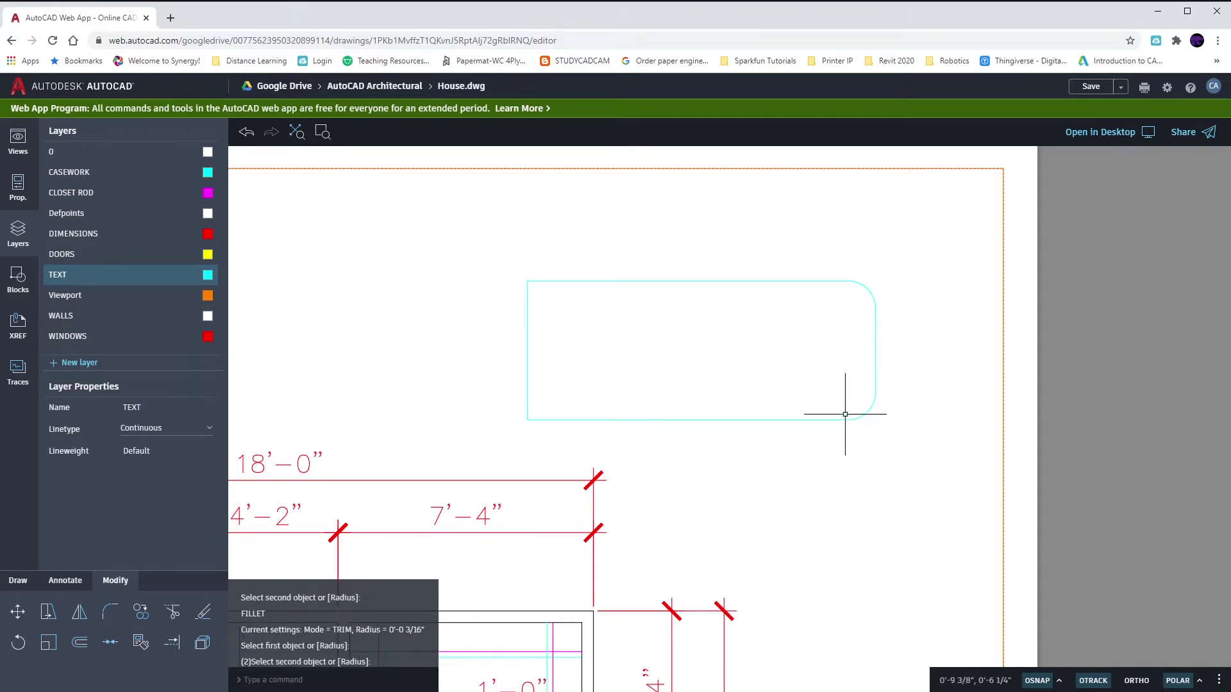
{"action": "key", "text": "Return"}
{"action": "left_click", "coordinate": [532, 419]}
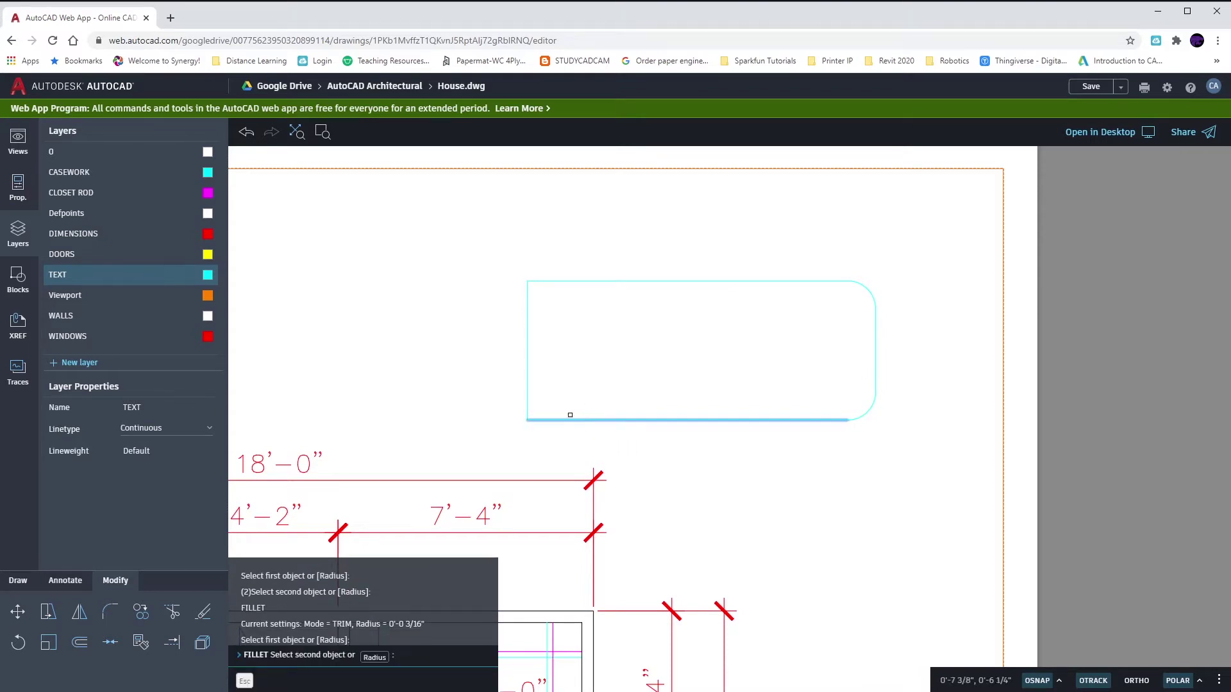
{"action": "left_click", "coordinate": [528, 385]}
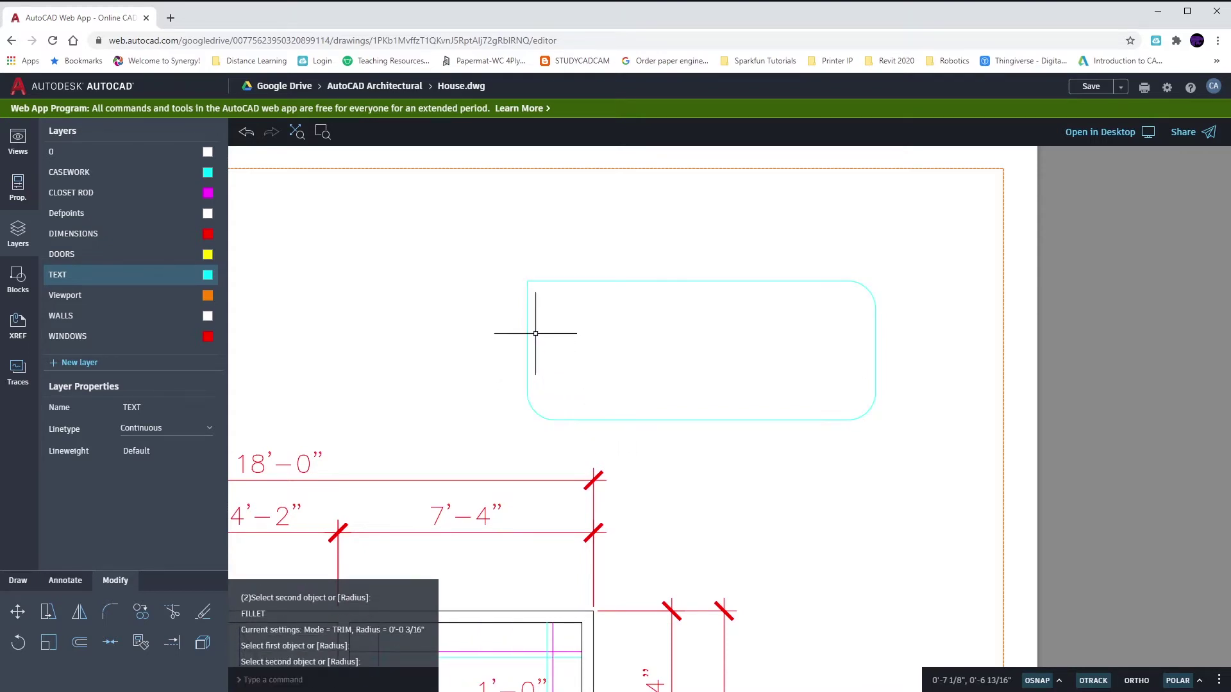
{"action": "key", "text": "Return"}
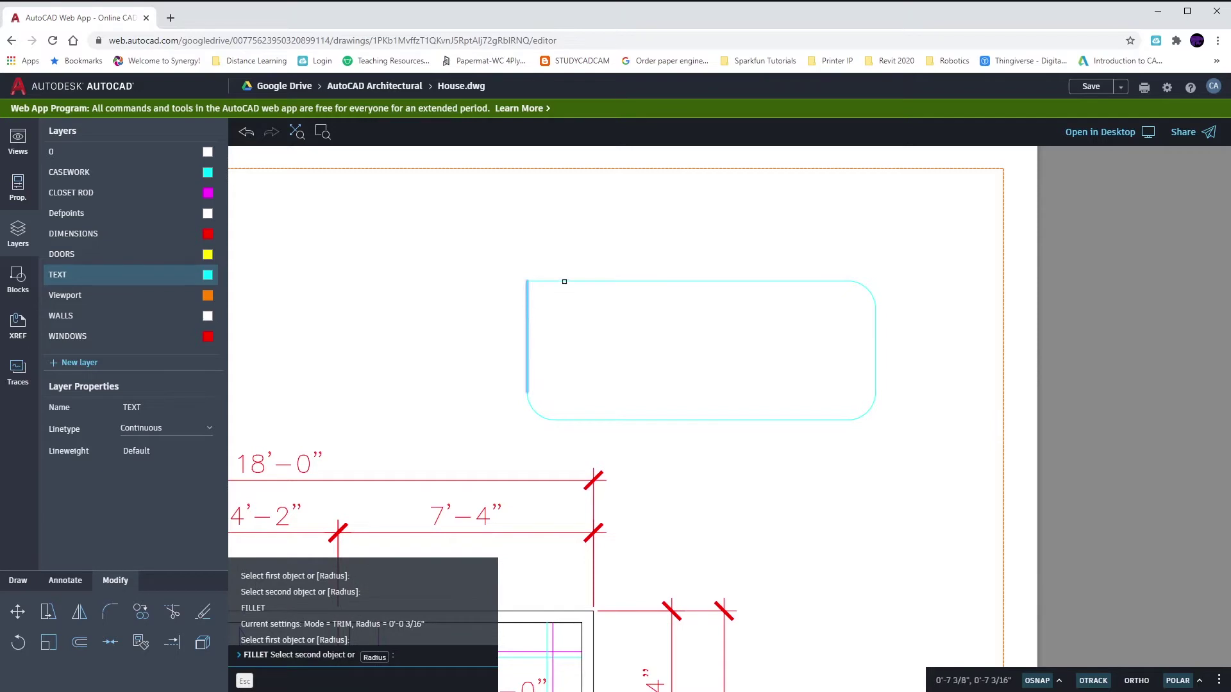
- Move the rounded rectangle higher and further right on the sheet
{"action": "key", "text": "Escape"}
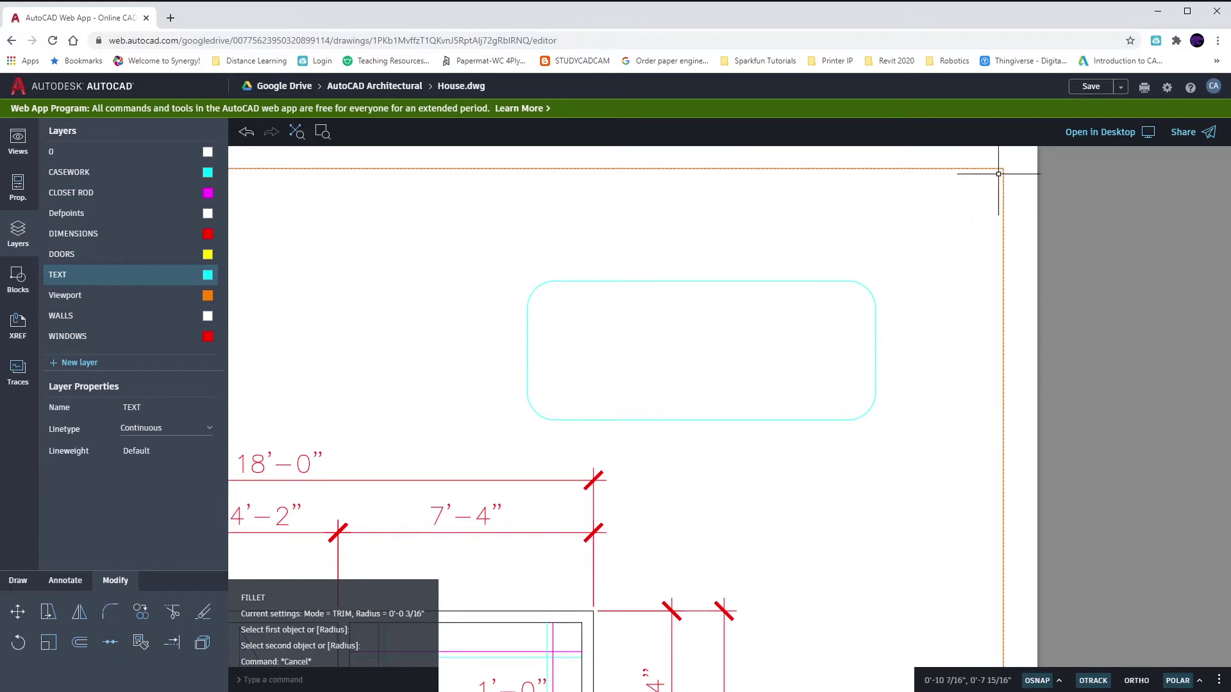
{"action": "left_click", "coordinate": [505, 260]}
{"action": "left_click", "coordinate": [904, 437]}
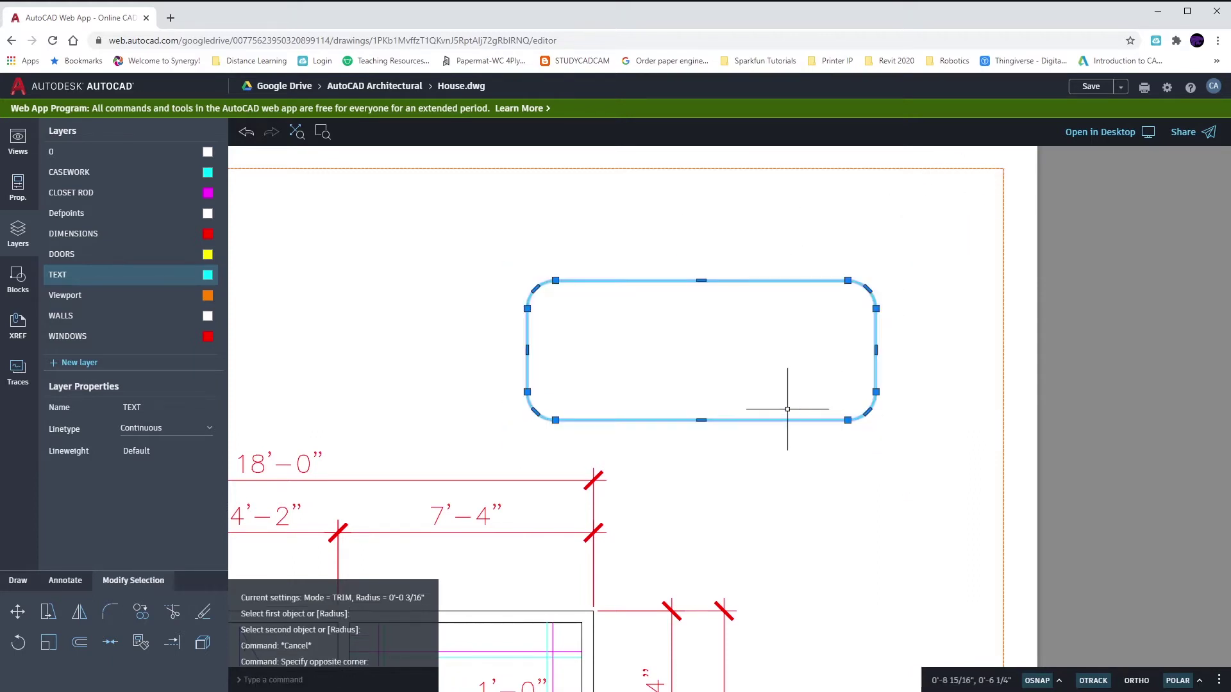
{"action": "type", "text": "m"}
{"action": "key", "text": "Return"}
{"action": "left_click", "coordinate": [630, 364]}
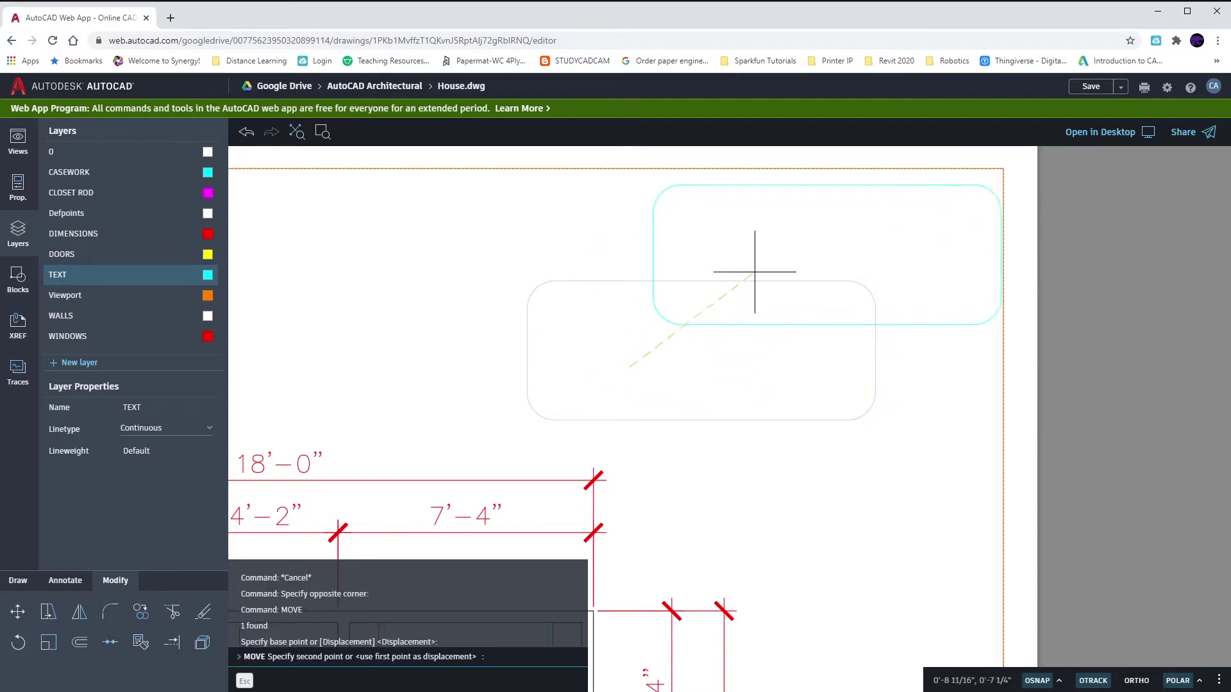
{"action": "left_click", "coordinate": [694, 309]}
{"action": "key", "text": "Escape"}
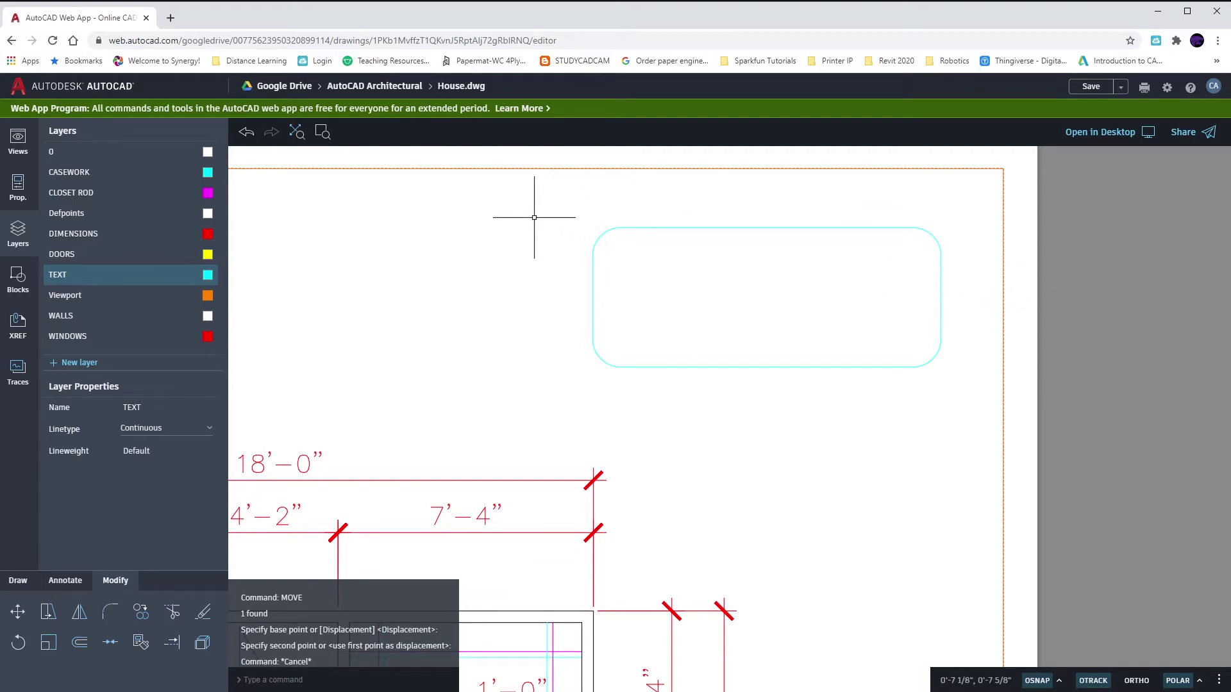
{"action": "type", "text": "o"}
- Offset the rounded rectangle by 0.25 to create an outer copy
{"action": "key", "text": "Return"}
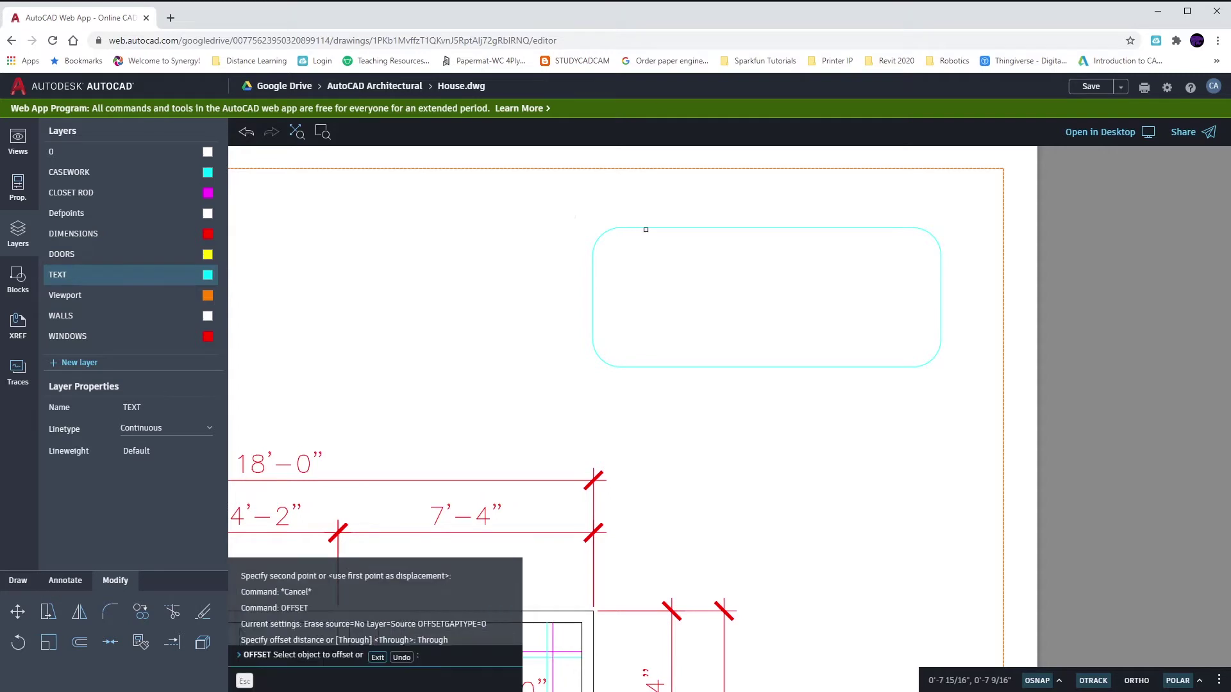
{"action": "left_click", "coordinate": [647, 229]}
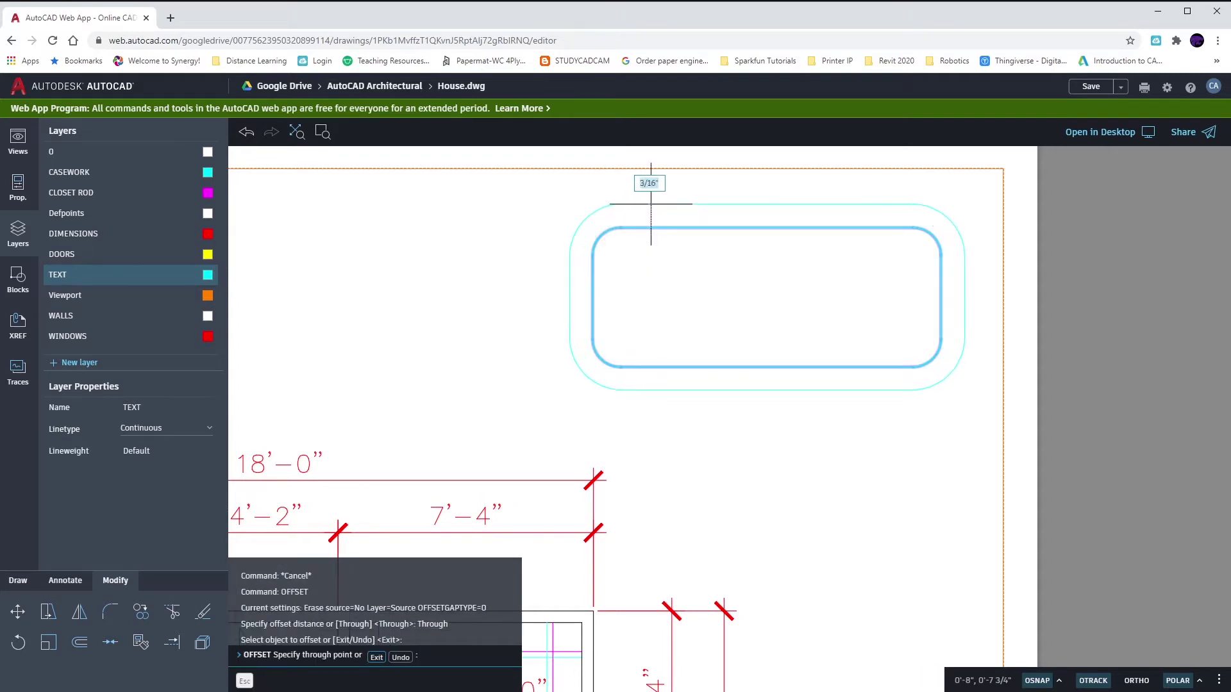
{"action": "type", "text": "5"}
{"action": "key", "text": "Return"}
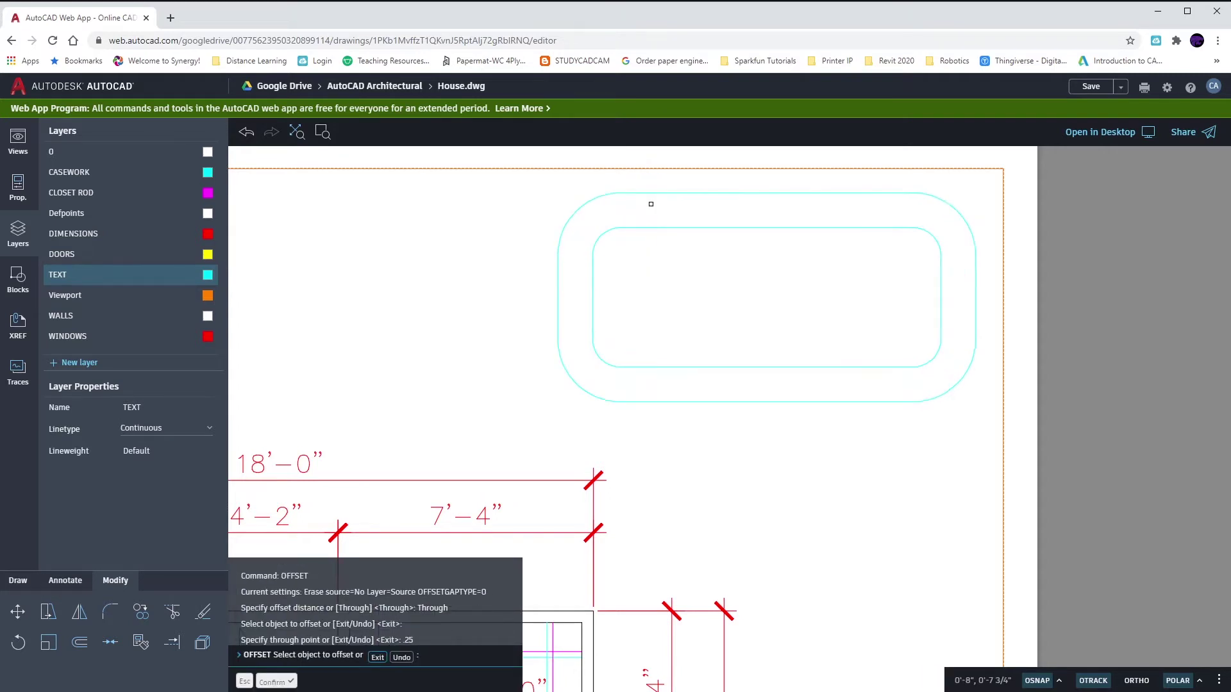
{"action": "key", "text": "Escape"}
{"action": "key", "text": "Escape"}
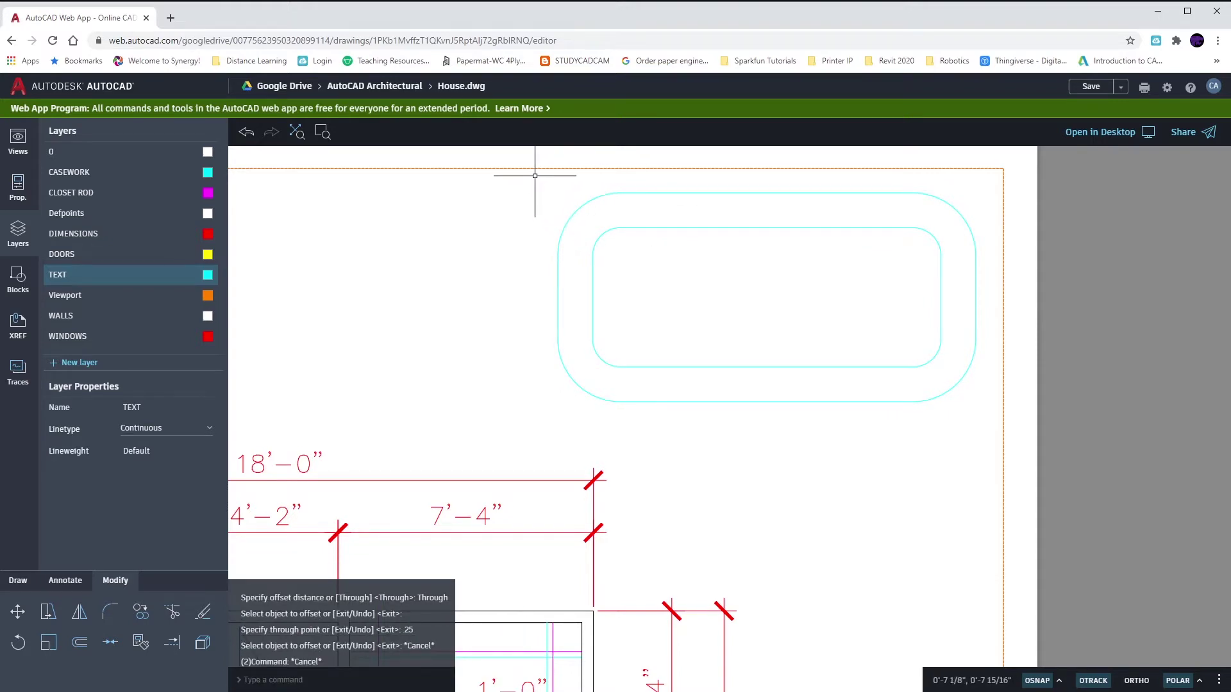
- Move both rounded rectangles together to a new position
{"action": "left_click", "coordinate": [529, 178]}
{"action": "left_click", "coordinate": [988, 424]}
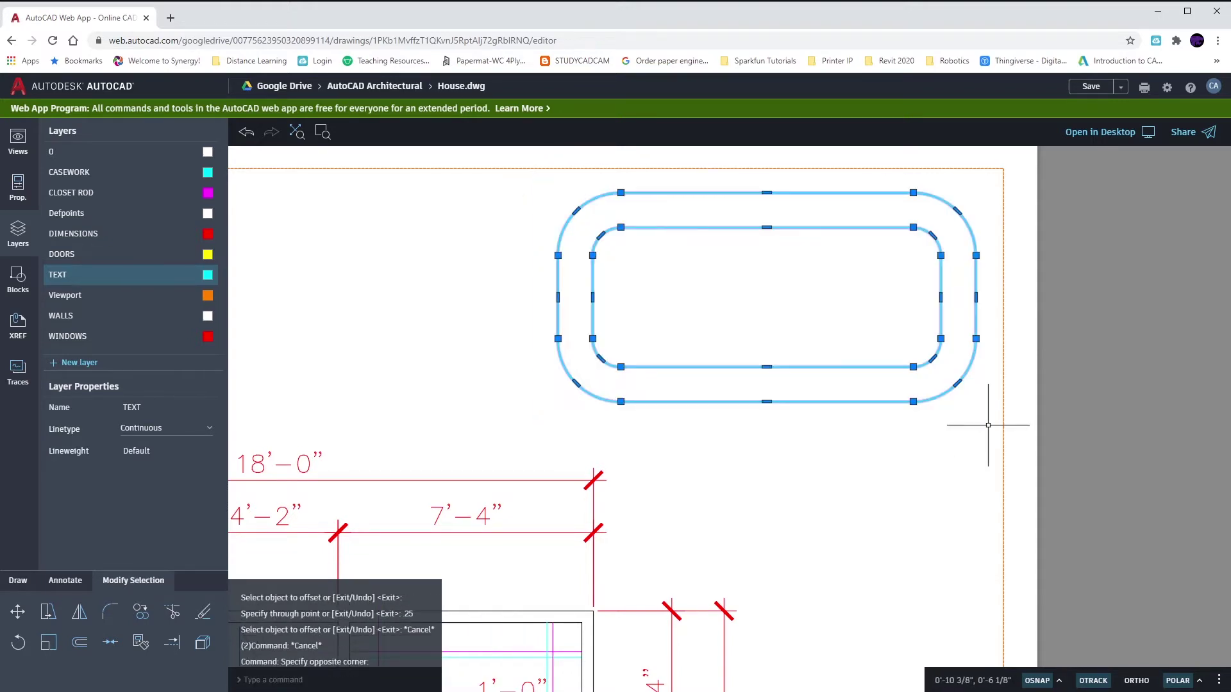
{"action": "type", "text": "m"}
{"action": "key", "text": "Return"}
{"action": "left_click", "coordinate": [987, 298]}
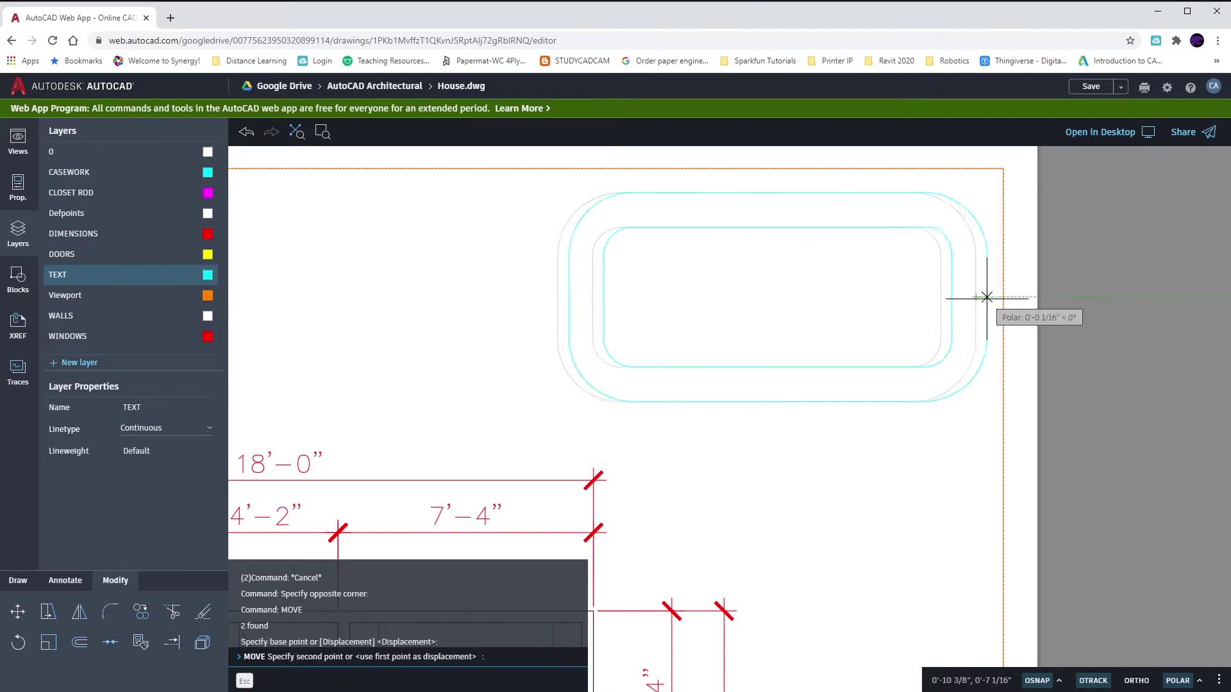
{"action": "left_click", "coordinate": [990, 297]}
{"action": "key", "text": "Escape"}
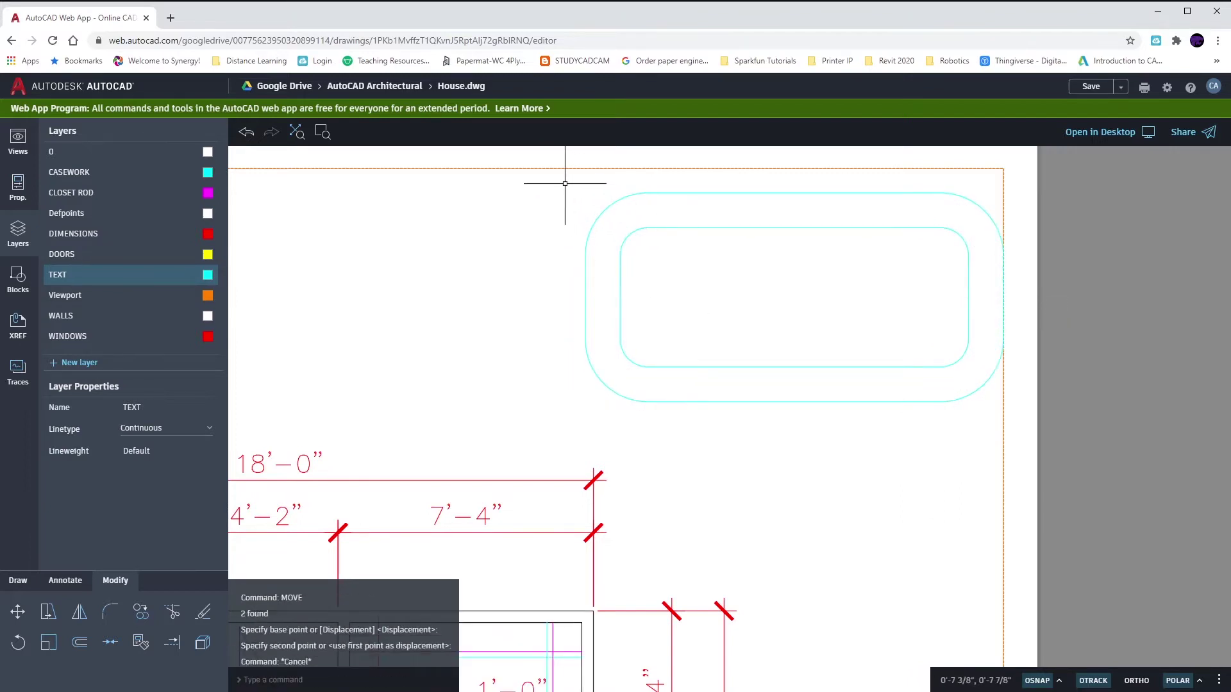
- Delete the outer rounded rectangle, leaving a single frame
{"action": "left_click", "coordinate": [555, 180]}
{"action": "left_click", "coordinate": [1025, 420]}
{"action": "type", "text": "m"}
{"action": "key", "text": "Return"}
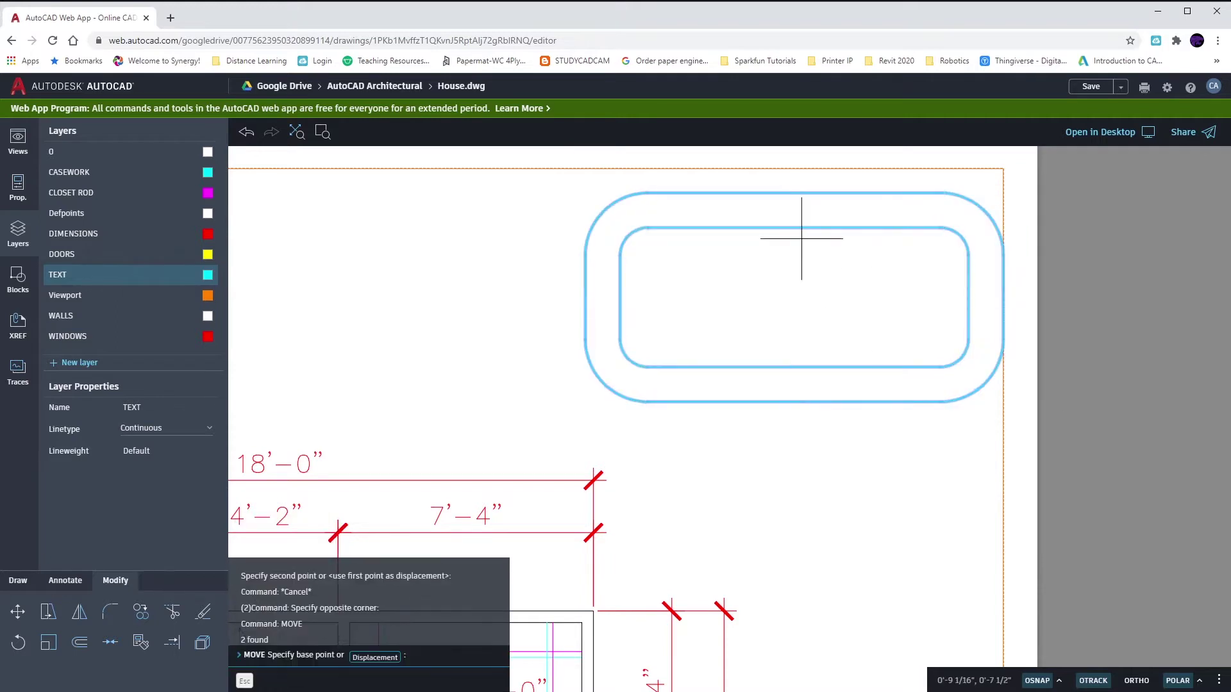
{"action": "left_click", "coordinate": [796, 192]}
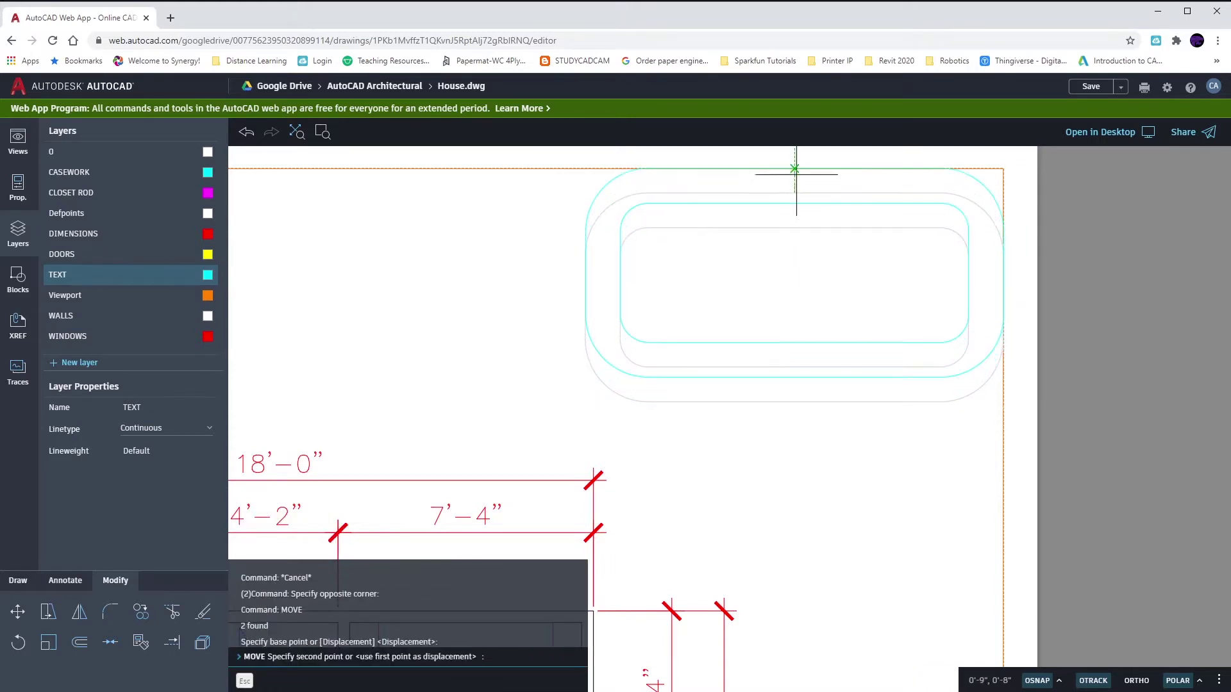
{"action": "key", "text": "Escape"}
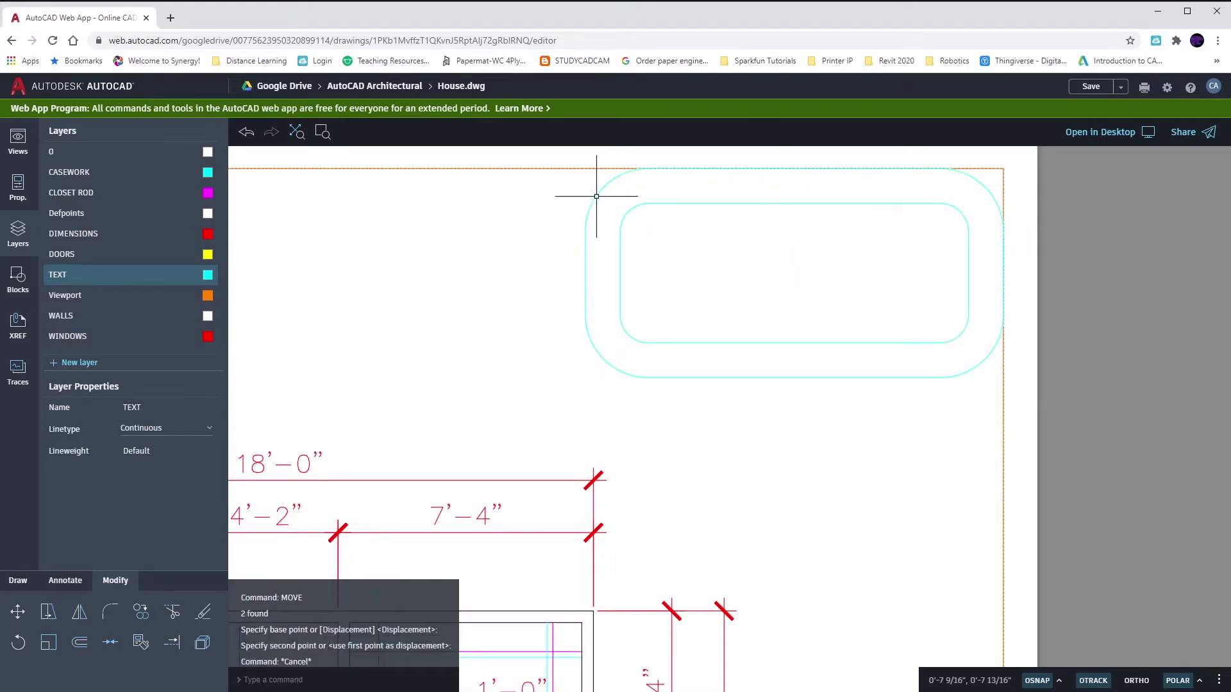
{"action": "left_click", "coordinate": [596, 195]}
{"action": "key", "text": "Delete"}
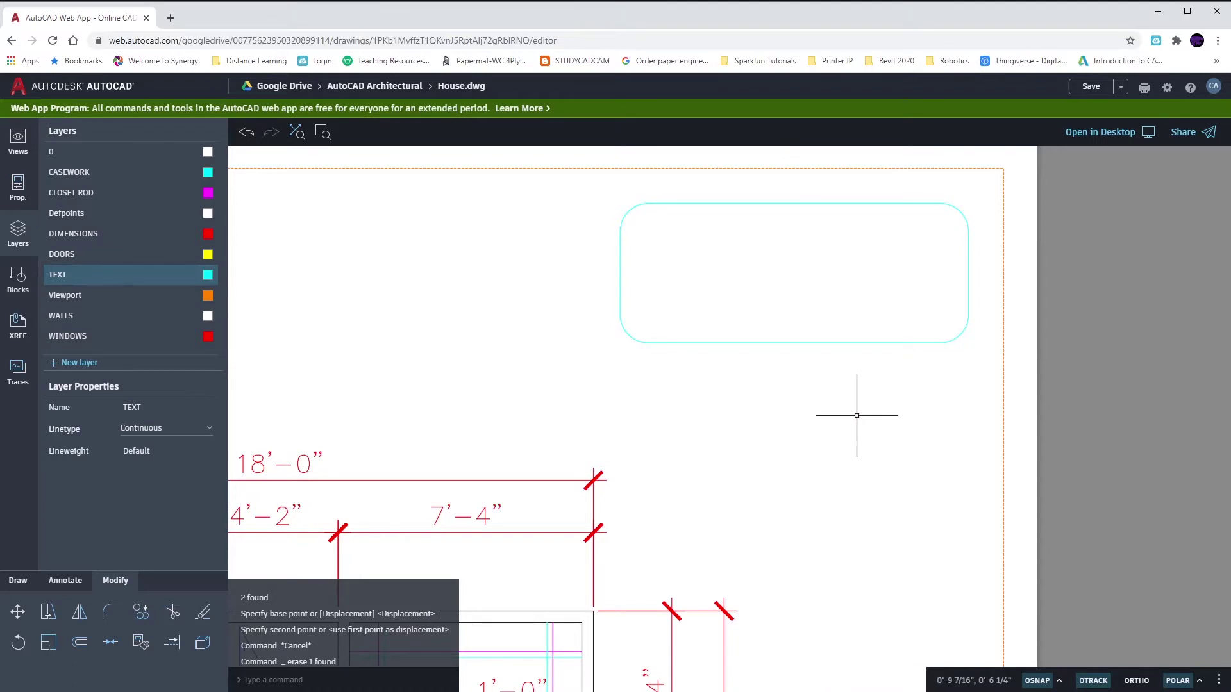
- Explode the rounded rectangle with Explode so its bottom edge selects as its own line
{"action": "mouse_move", "coordinate": [856, 416]}
{"action": "middle_mouse_down"}
{"action": "mouse_move", "coordinate": [832, 448]}
{"action": "mouse_move", "coordinate": [791, 448]}
{"action": "middle_mouse_up"}
{"action": "scroll", "coordinate": [828, 442], "scroll_direction": "up", "scroll_amount": 2}
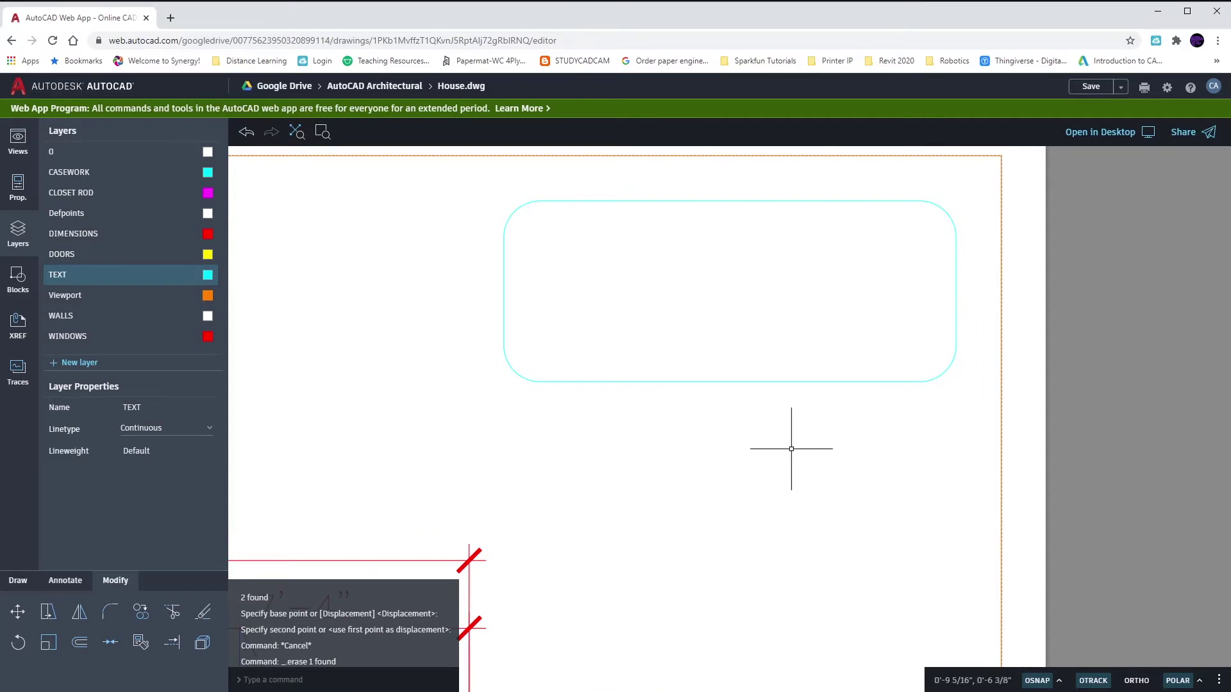
{"action": "left_click", "coordinate": [770, 382]}
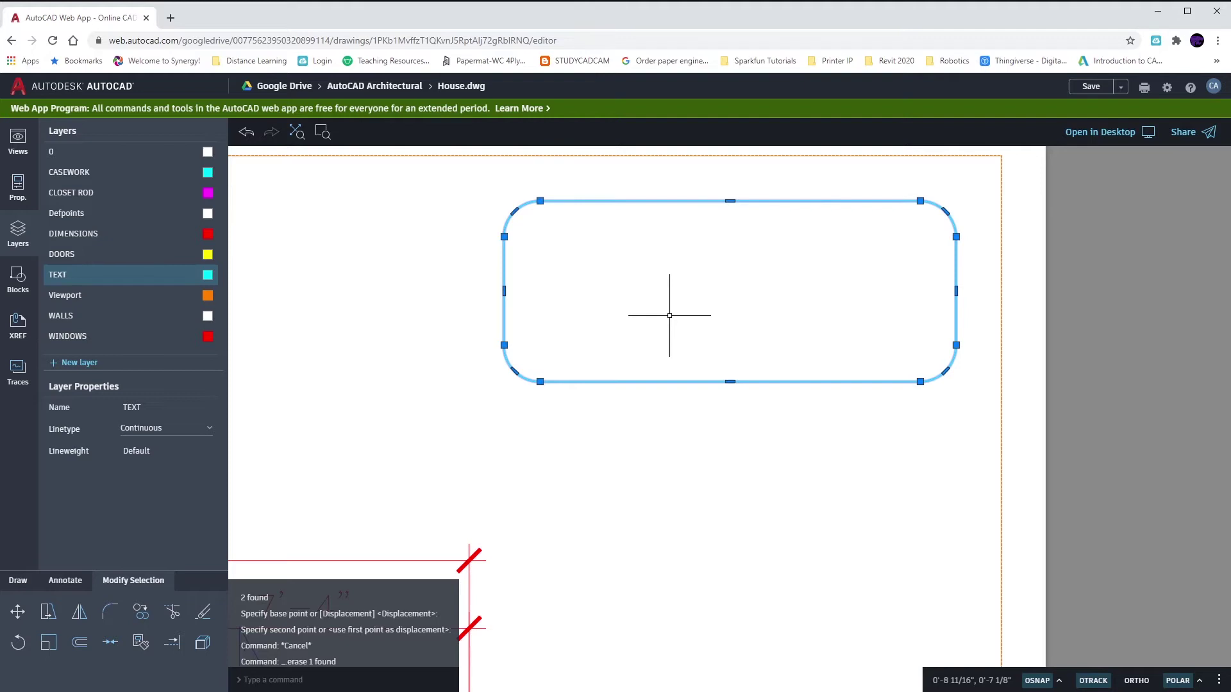
{"action": "left_click", "coordinate": [203, 643]}
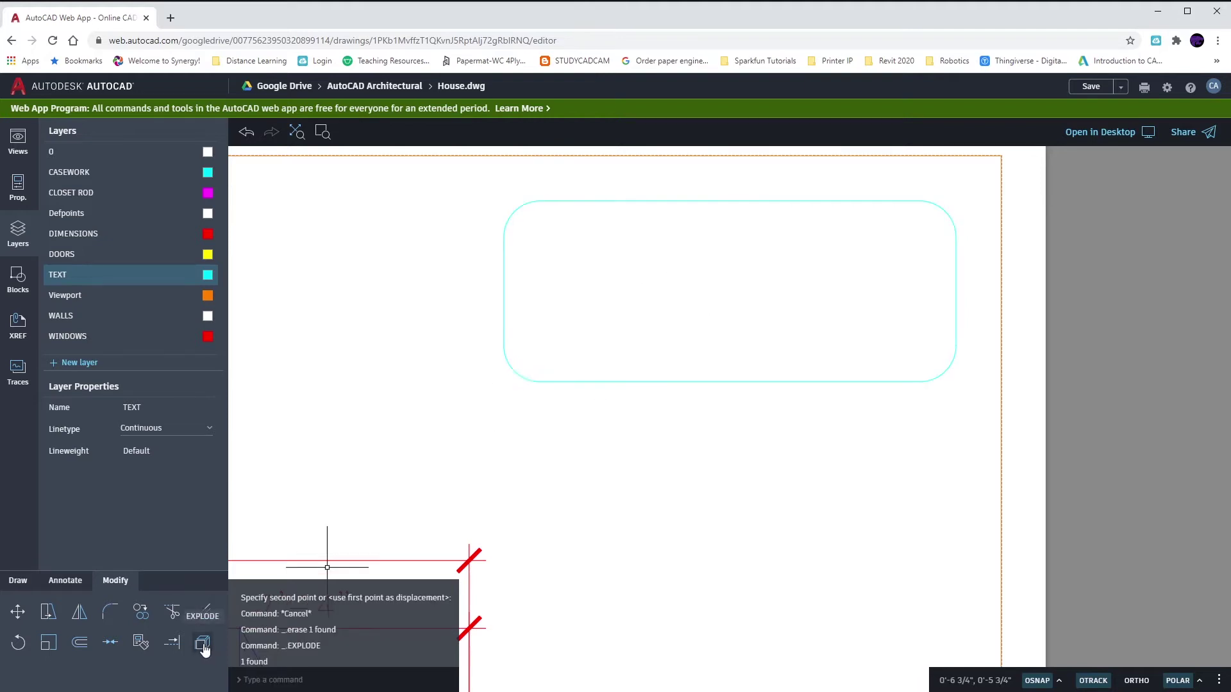
{"action": "left_click", "coordinate": [737, 381]}
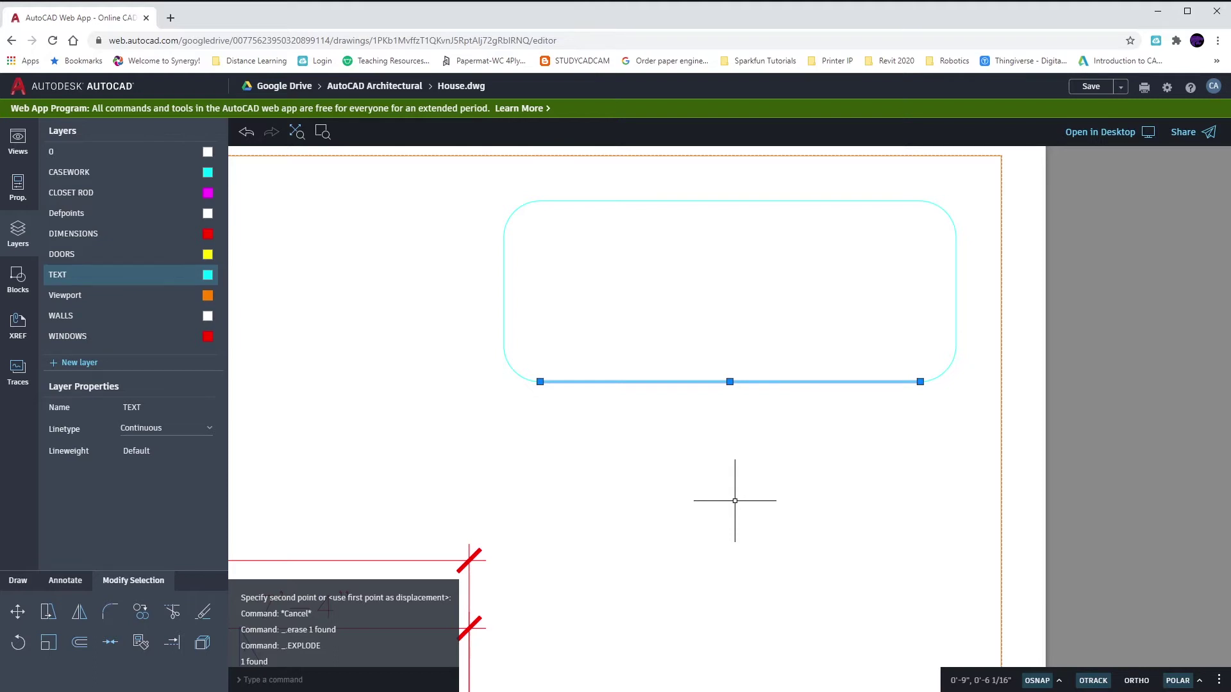
- Offset the frame's bottom edge upward three times by 2 to make three row lines
{"action": "key", "text": "Escape"}
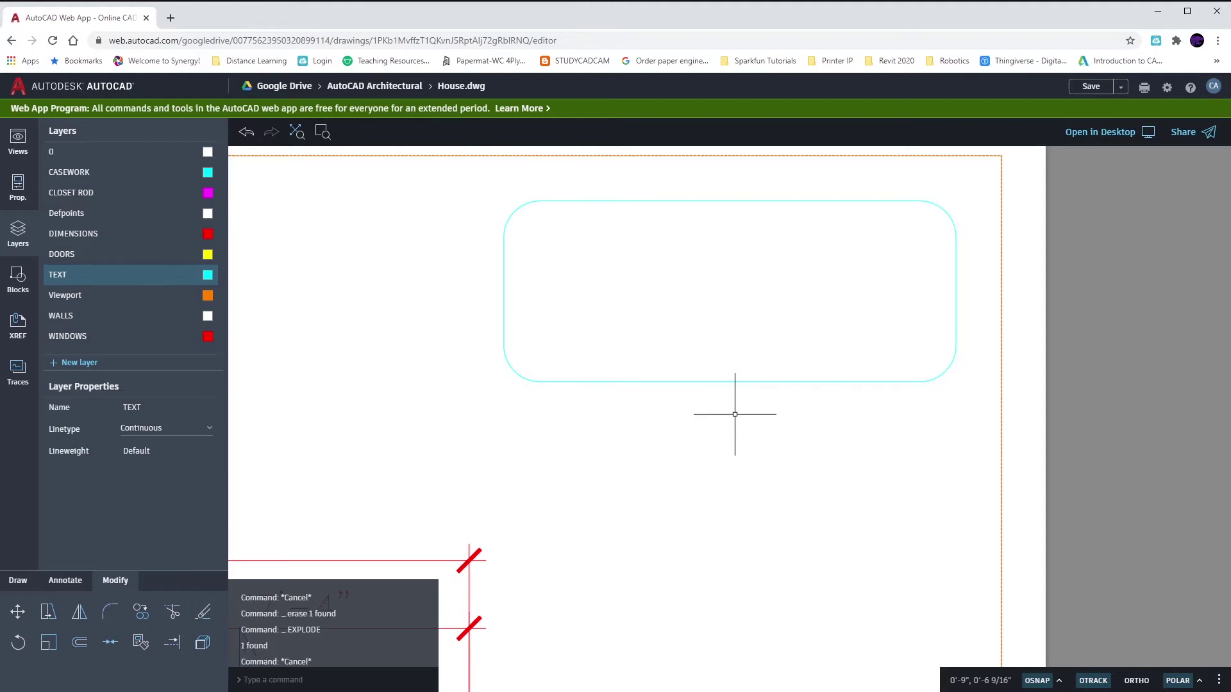
{"action": "type", "text": "offset"}
{"action": "key", "text": "Return"}
{"action": "key", "text": "Return"}
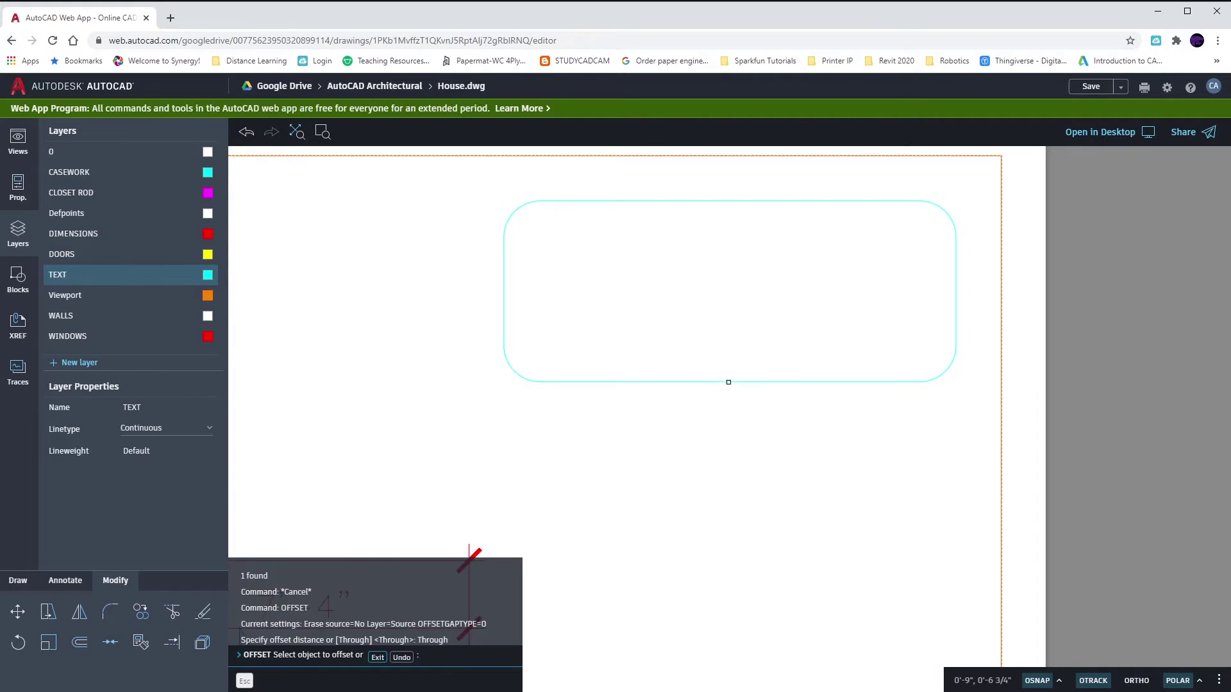
{"action": "left_click", "coordinate": [729, 382]}
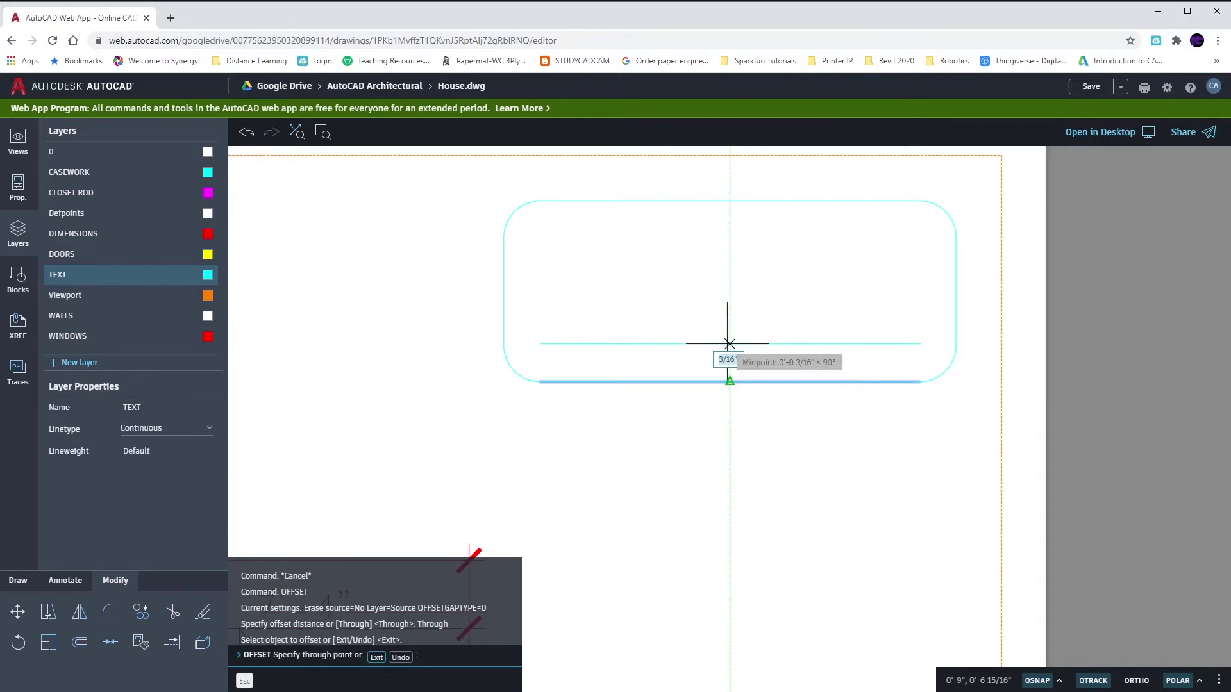
{"action": "key", "text": "Return"}
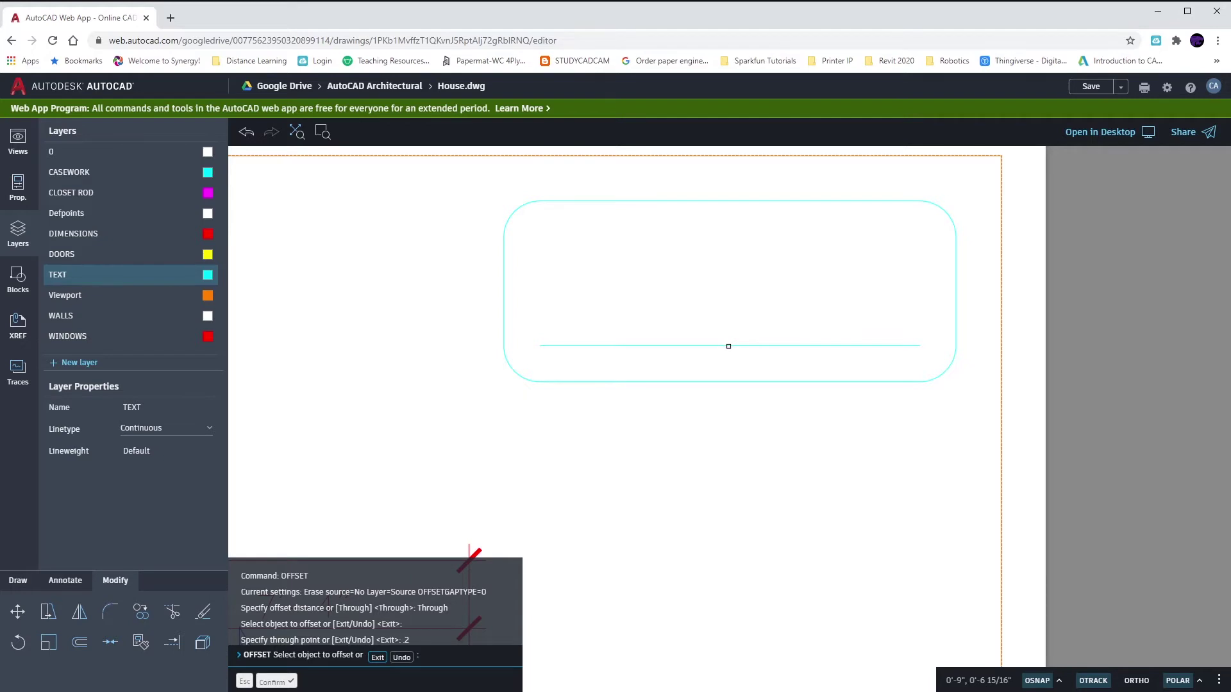
{"action": "left_click", "coordinate": [728, 346]}
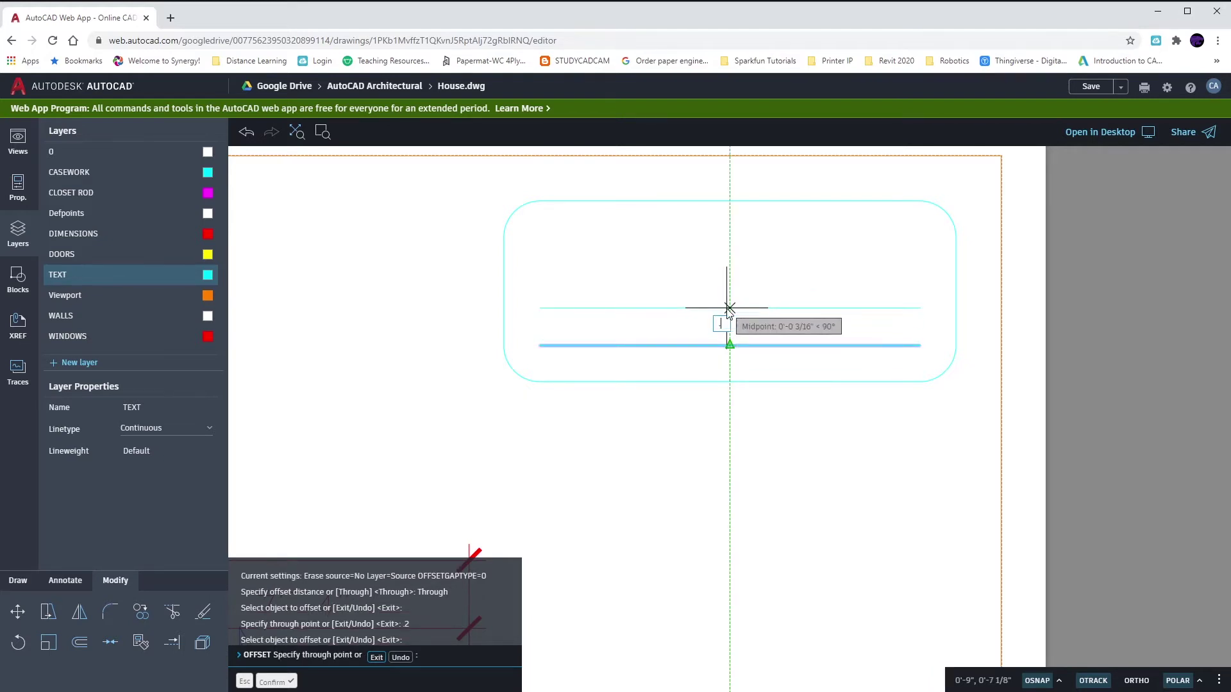
{"action": "type", "text": "2"}
{"action": "key", "text": "Return"}
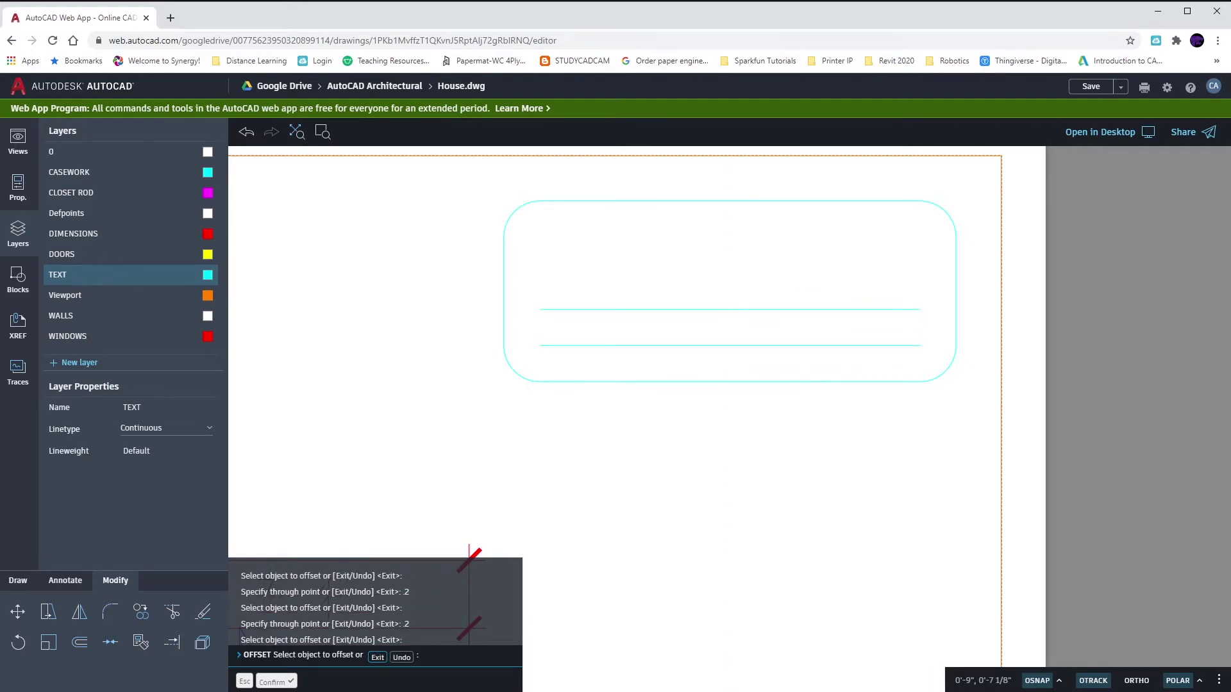
{"action": "left_click", "coordinate": [727, 309]}
{"action": "type", "text": "2"}
{"action": "key", "text": "Return"}
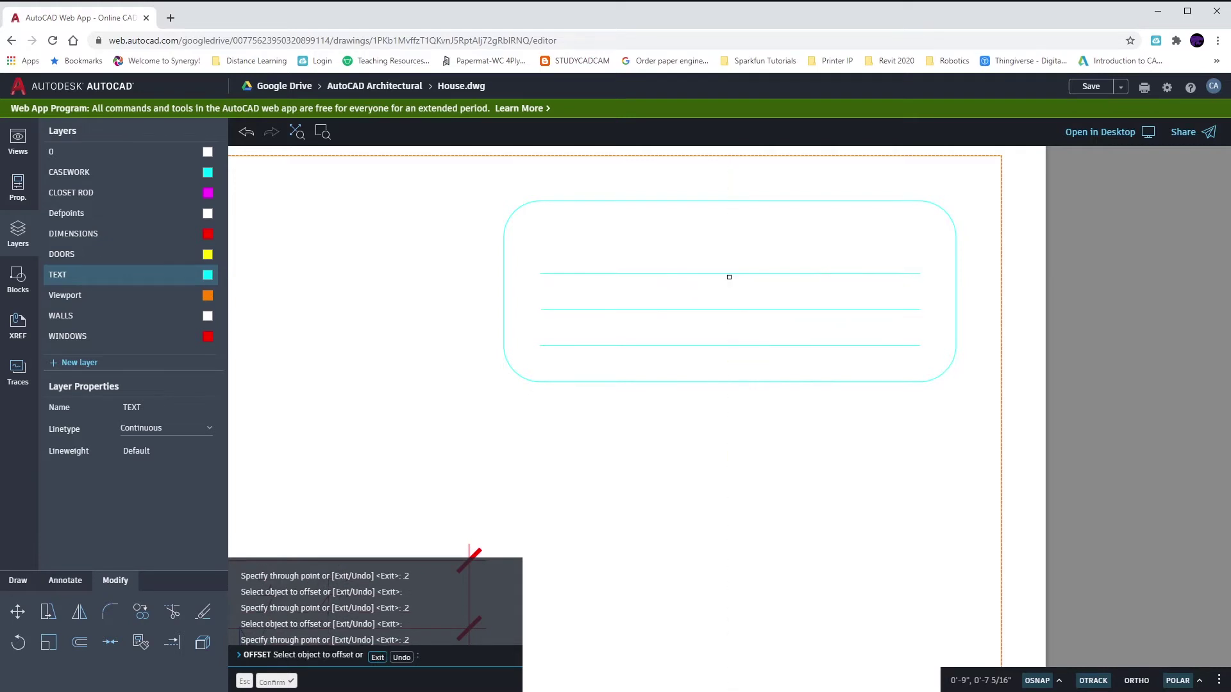
{"action": "key", "text": "Escape"}
{"action": "key", "text": "Escape"}
{"action": "left_click", "coordinate": [734, 260]}
{"action": "left_click", "coordinate": [681, 356]}
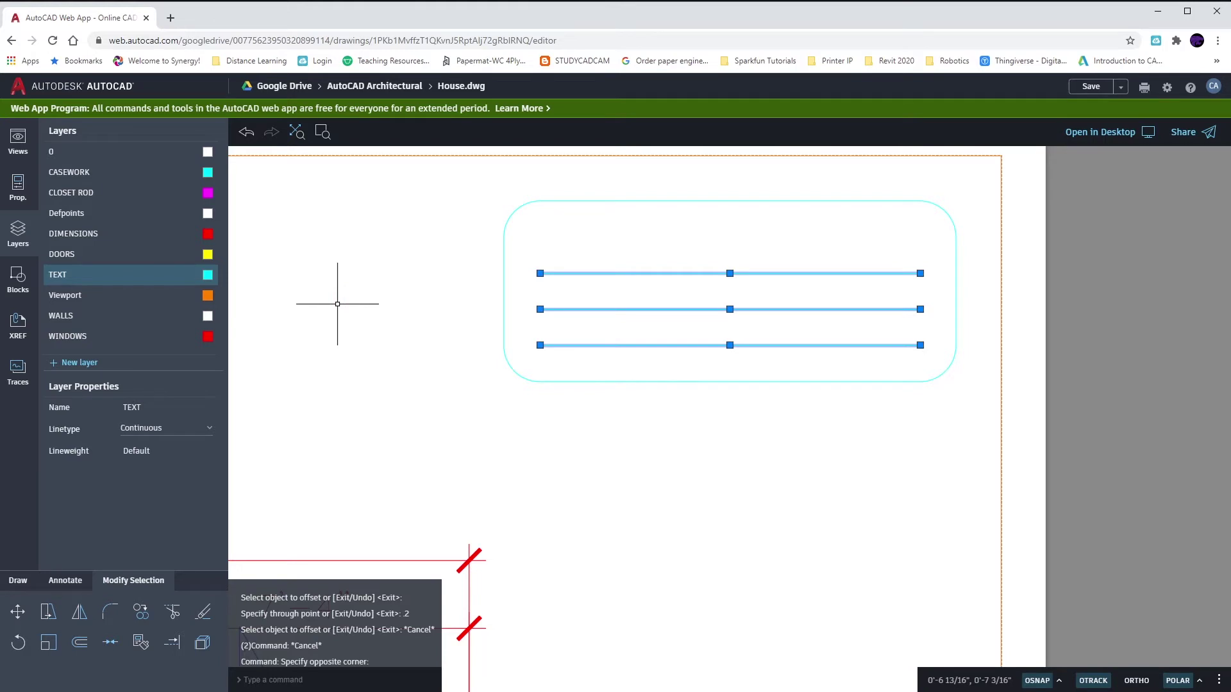
{"action": "key", "text": "Escape"}
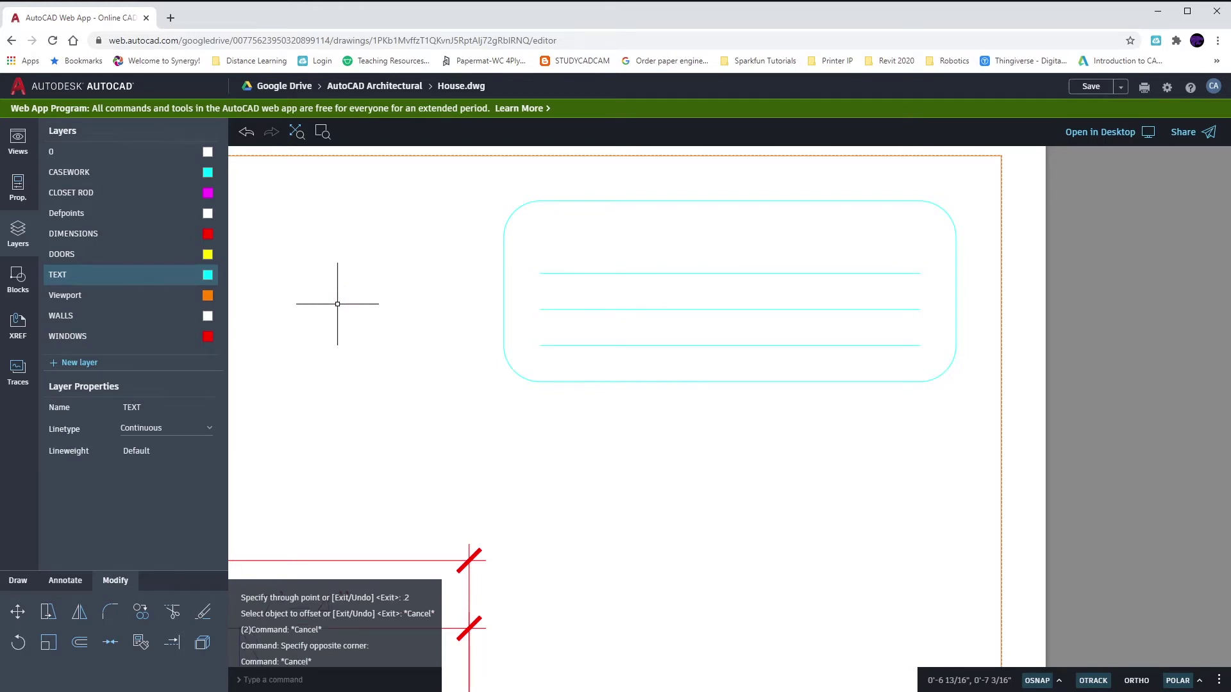
{"action": "type", "text": "ex"}
- Extend all three row lines left with a fence and right one by one
{"action": "key", "text": "Return"}
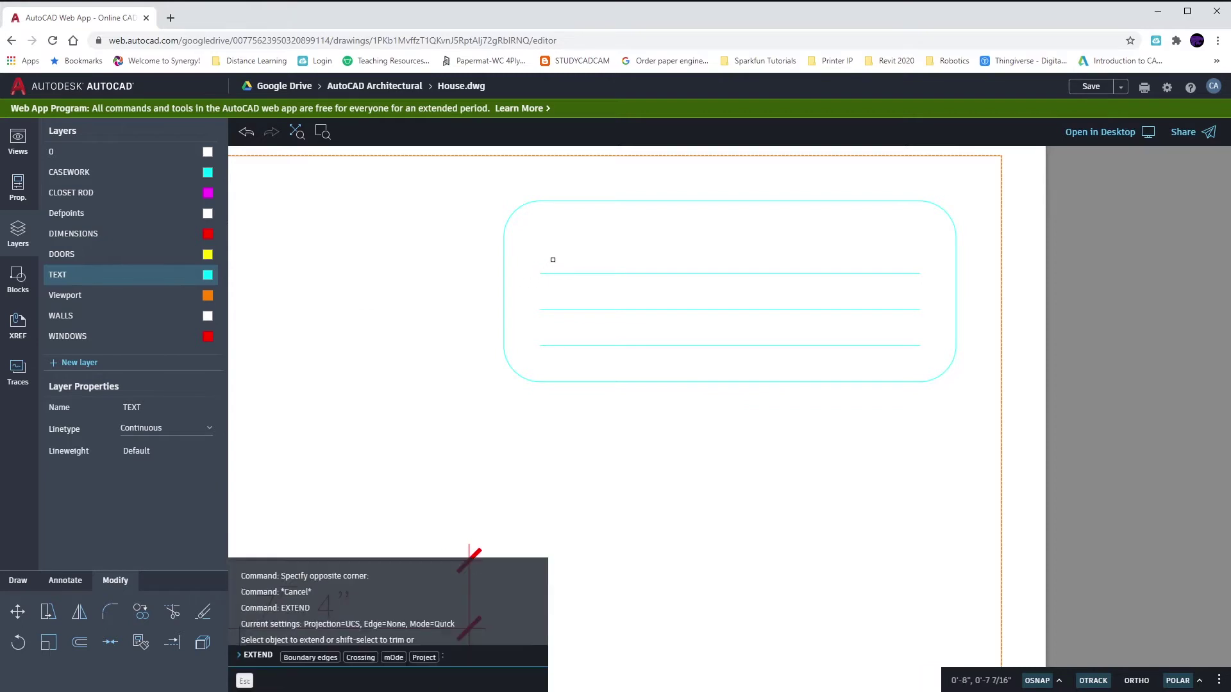
{"action": "left_click_drag", "start_coordinate": [553, 257], "coordinate": [554, 352]}
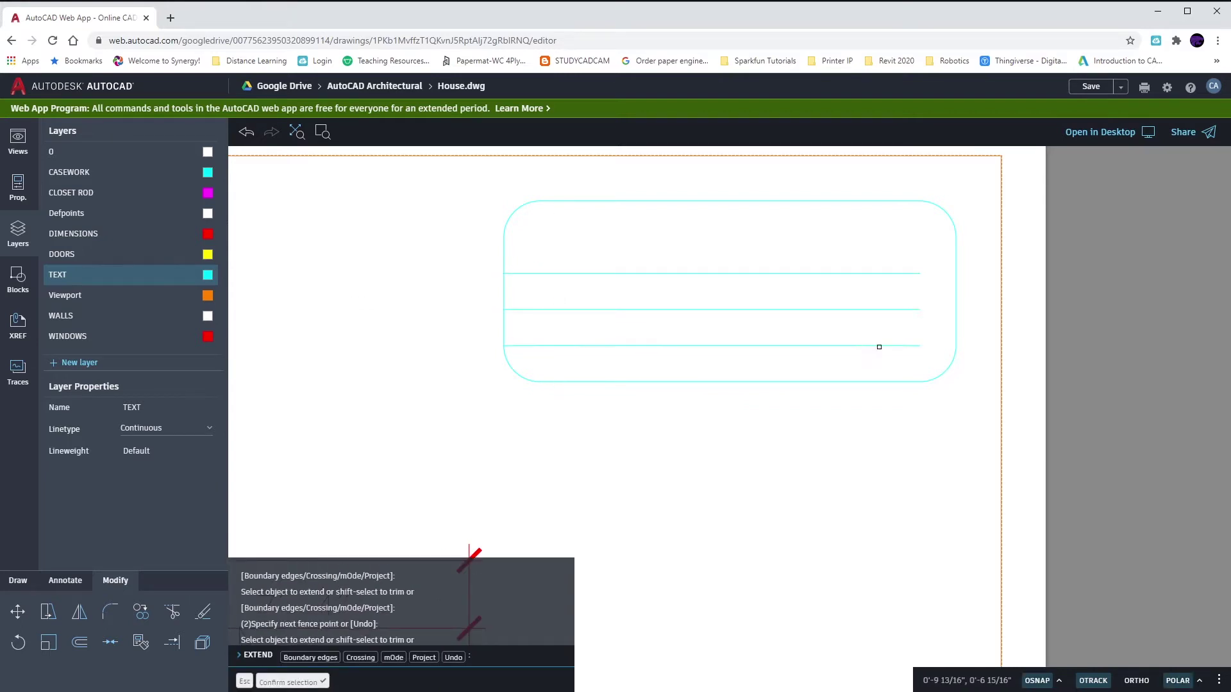
{"action": "left_click", "coordinate": [896, 346]}
{"action": "left_click", "coordinate": [909, 309]}
{"action": "left_click", "coordinate": [912, 274]}
{"action": "key", "text": "Escape"}
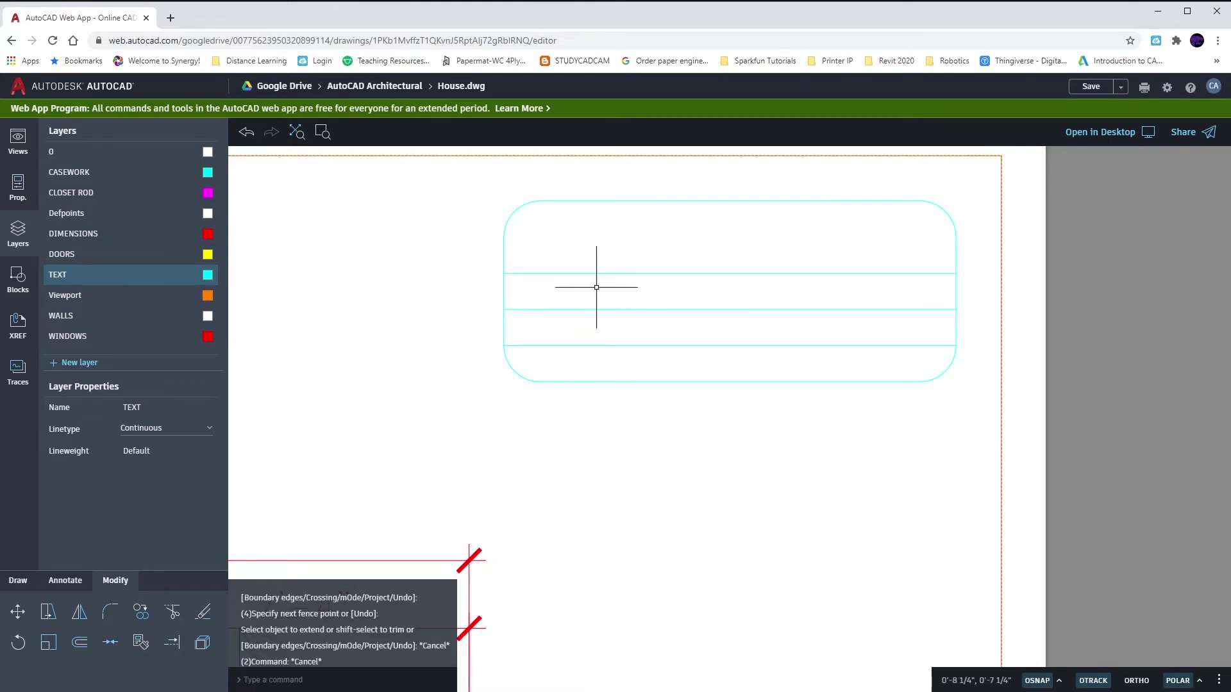
{"action": "left_click", "coordinate": [504, 286]}
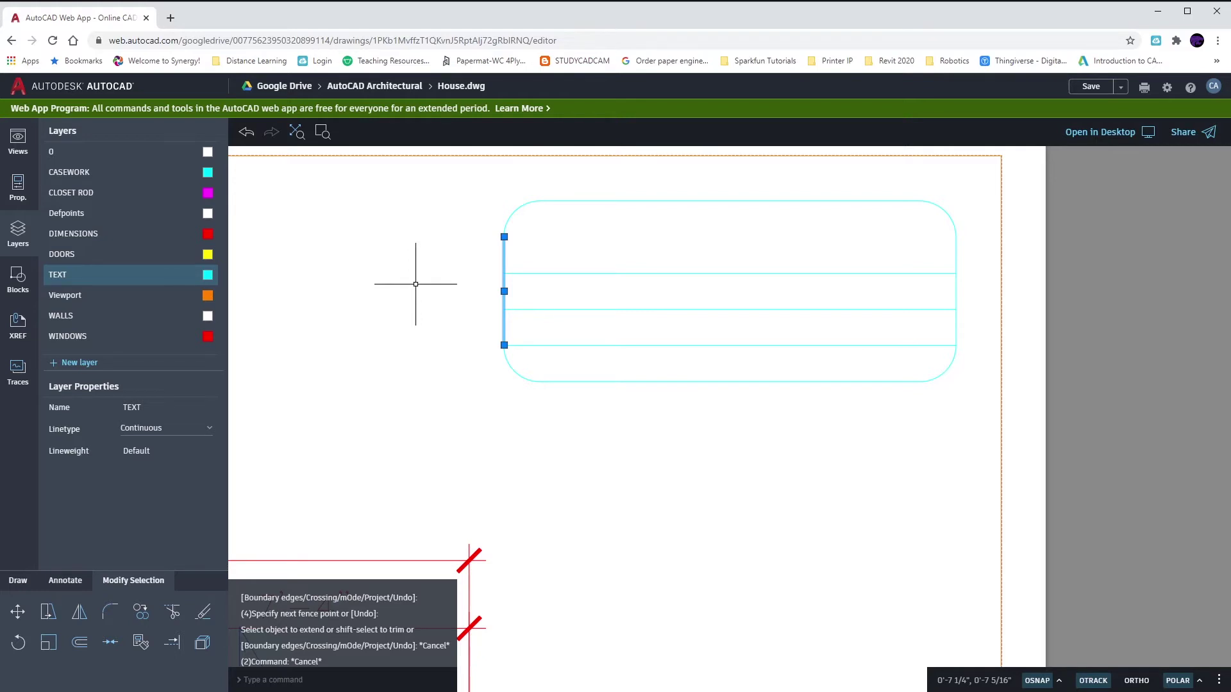
{"action": "type", "text": "o"}
- Offset the frame's left edge to create the first vertical column line
{"action": "key", "text": "Return"}
{"action": "key", "text": "Return"}
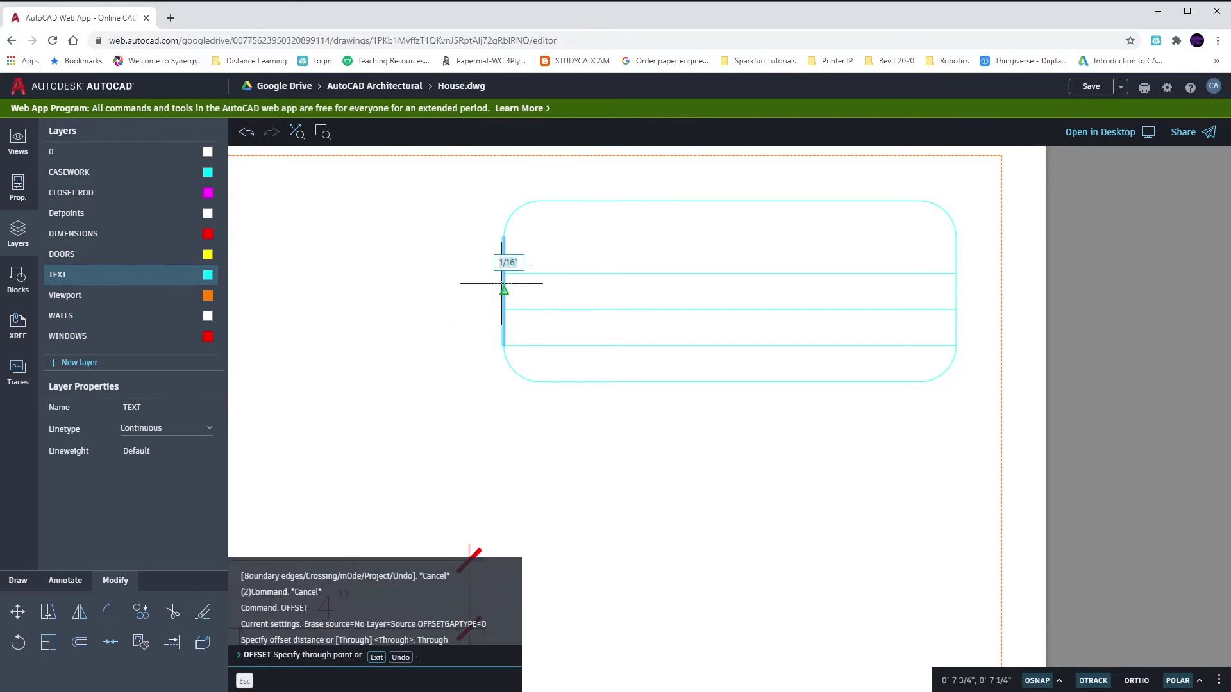
{"action": "type", "text": ".4"}
{"action": "key", "text": "Return"}
{"action": "key", "text": "Escape"}
{"action": "left_click", "coordinate": [503, 294]}
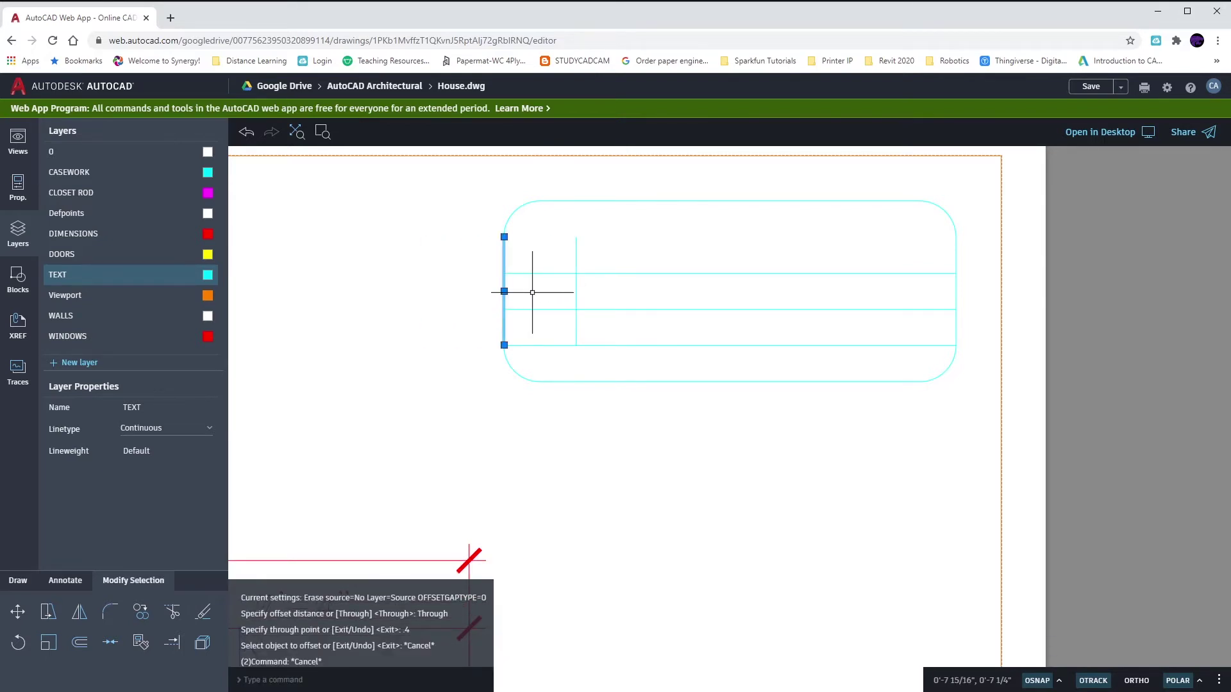
{"action": "type", "text": "o"}
- Offset further column lines at 1.5 and 2, giving three vertical dividers
{"action": "key", "text": "Return"}
{"action": "key", "text": "Return"}
{"action": "type", "text": "1.5"}
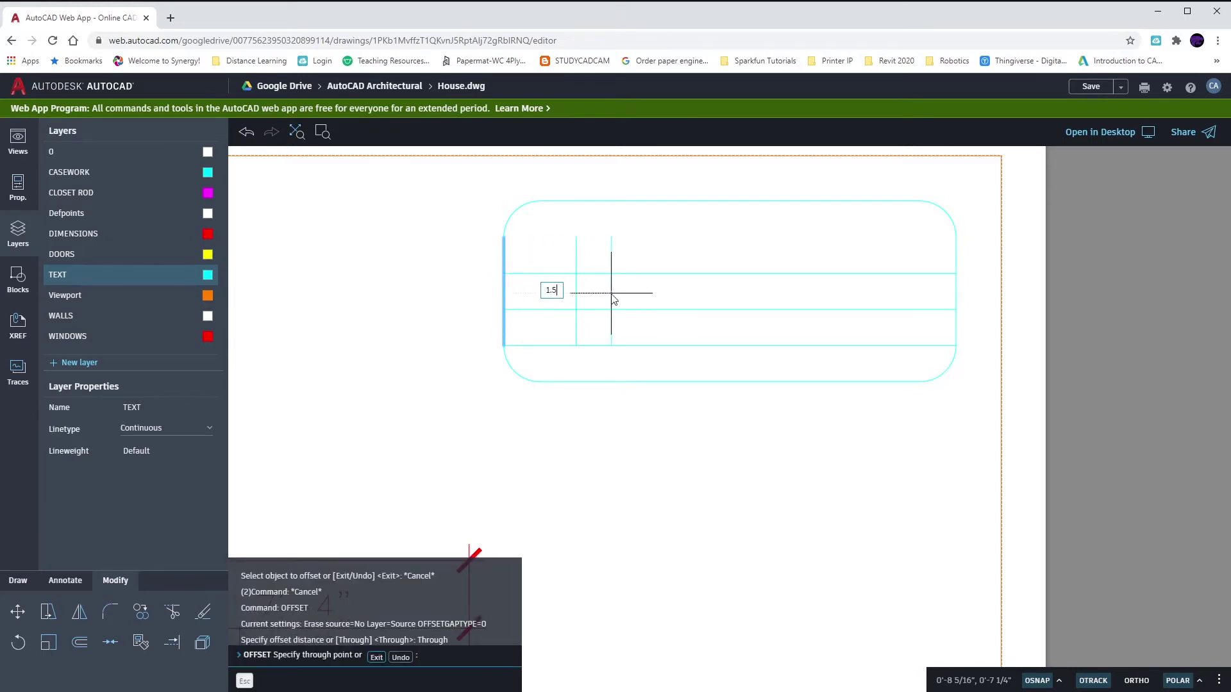
{"action": "key", "text": "Return"}
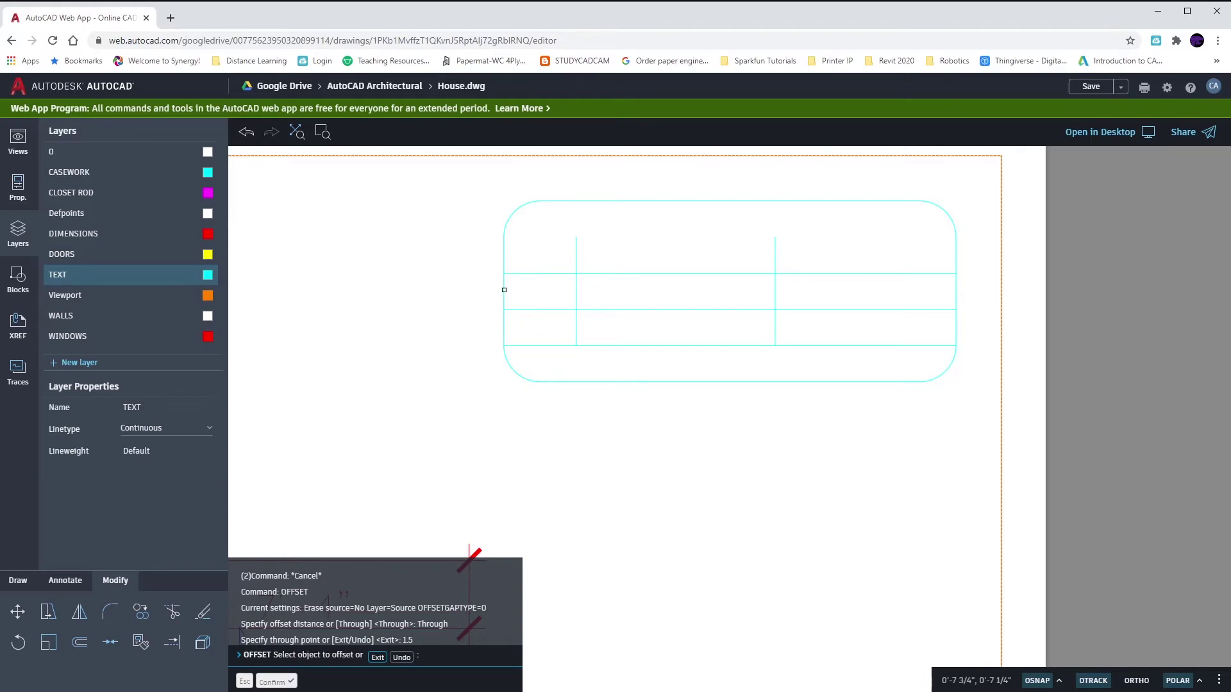
{"action": "left_click", "coordinate": [504, 289]}
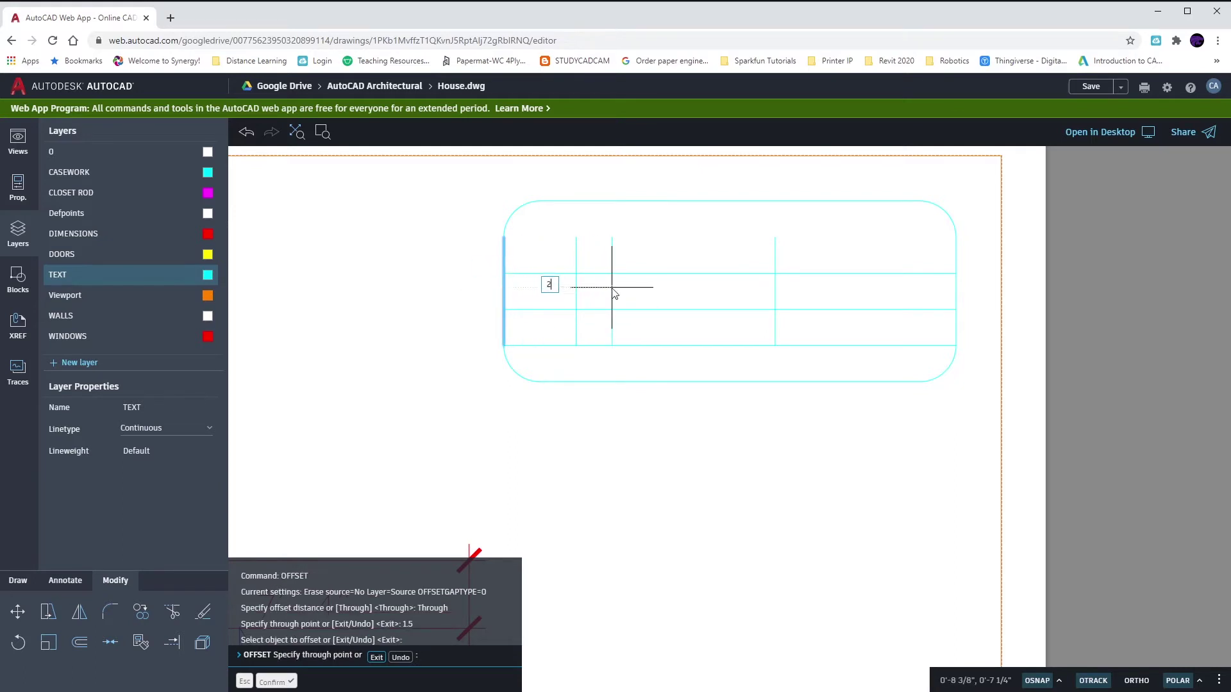
{"action": "type", "text": "2"}
{"action": "key", "text": "Return"}
{"action": "key", "text": "Escape"}
{"action": "key", "text": "Escape"}
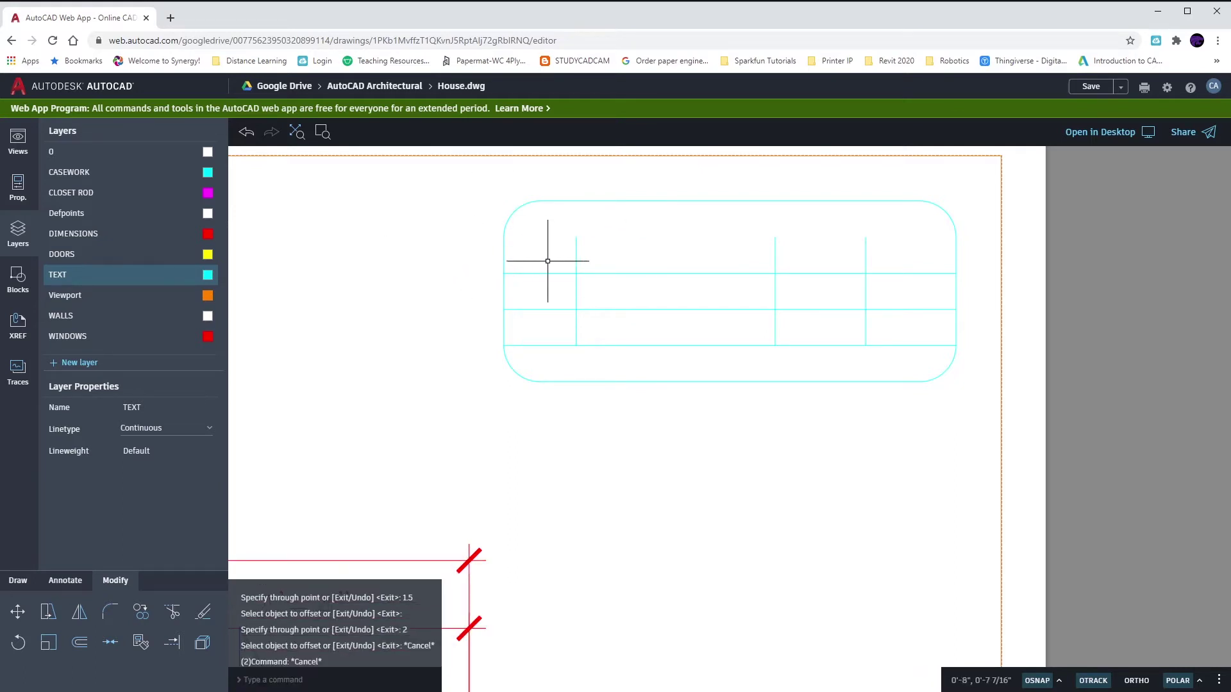
{"action": "left_click", "coordinate": [900, 231]}
{"action": "left_click", "coordinate": [557, 255]}
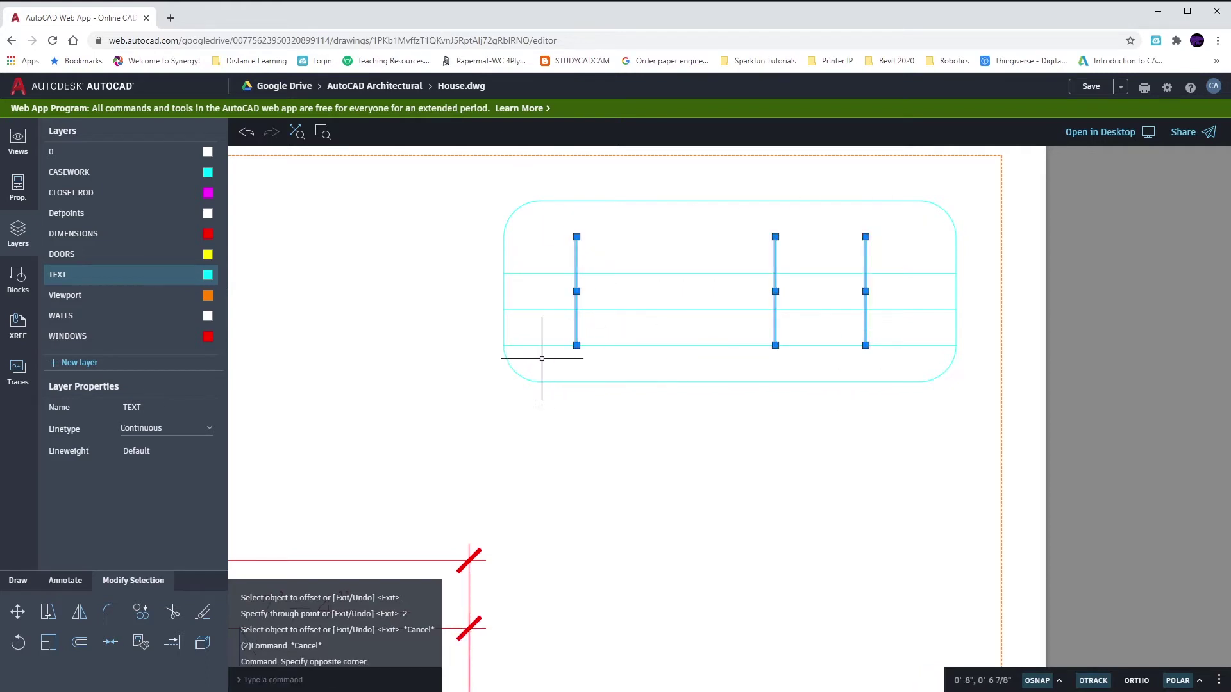
{"action": "key", "text": "Escape"}
{"action": "key", "text": "Escape"}
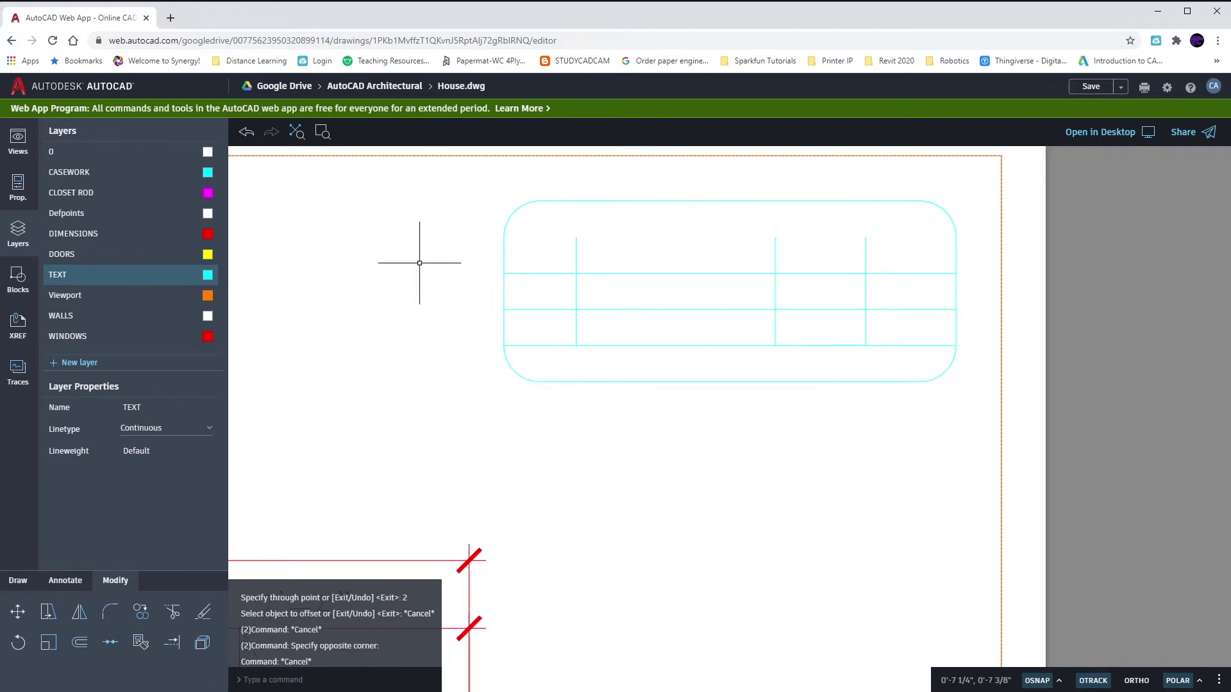
{"action": "type", "text": "tr"}
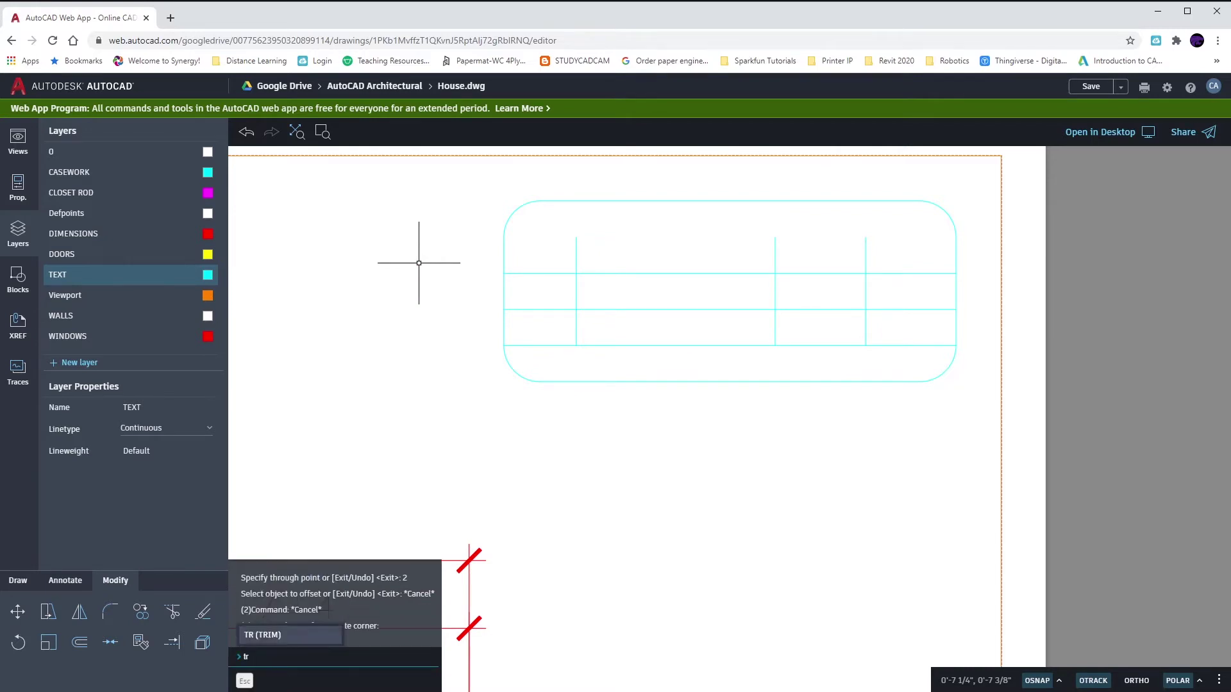
- Fence-trim the column lines above the top row line to open the title row
{"action": "key", "text": "Return"}
{"action": "left_click", "coordinate": [546, 257]}
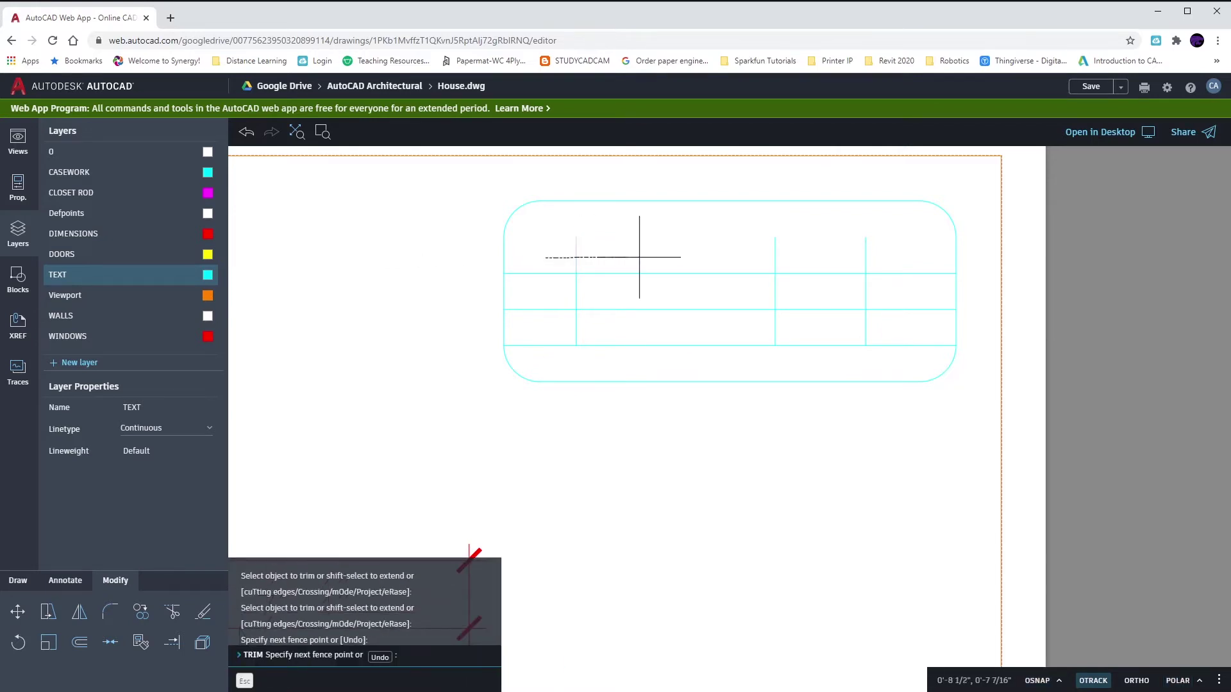
{"action": "left_click", "coordinate": [878, 256]}
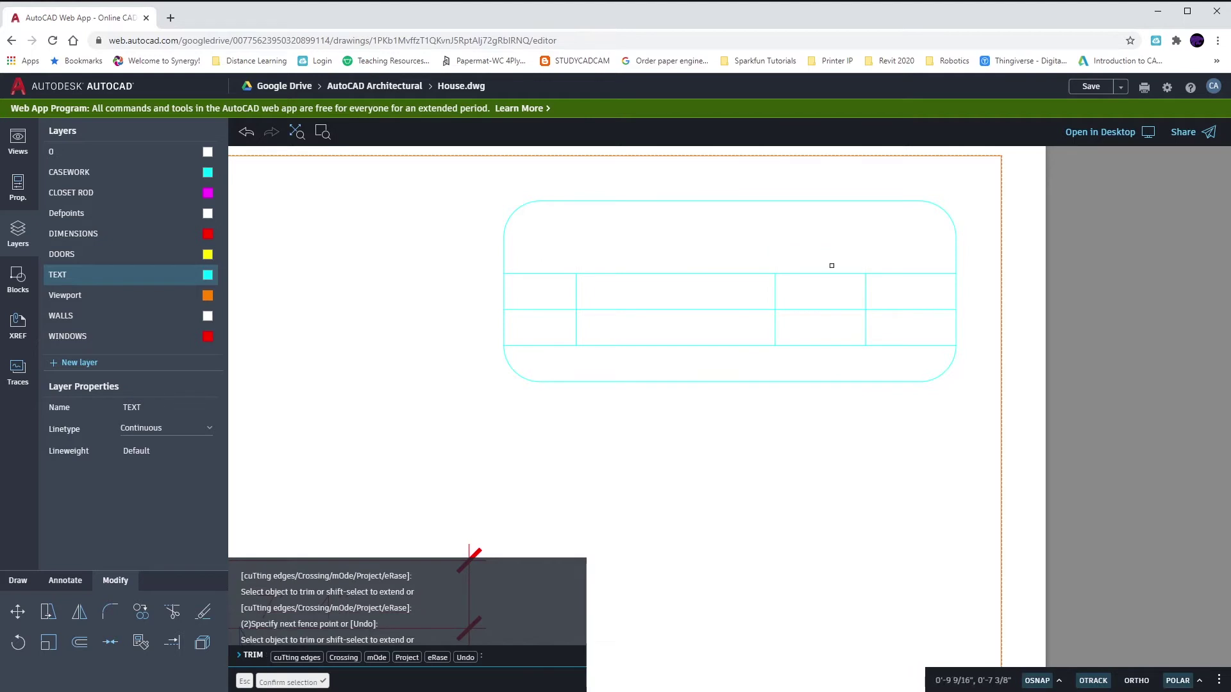
{"action": "left_click_drag", "start_coordinate": [553, 334], "coordinate": [884, 335]}
{"action": "key", "text": "Escape"}
{"action": "key", "text": "Escape"}
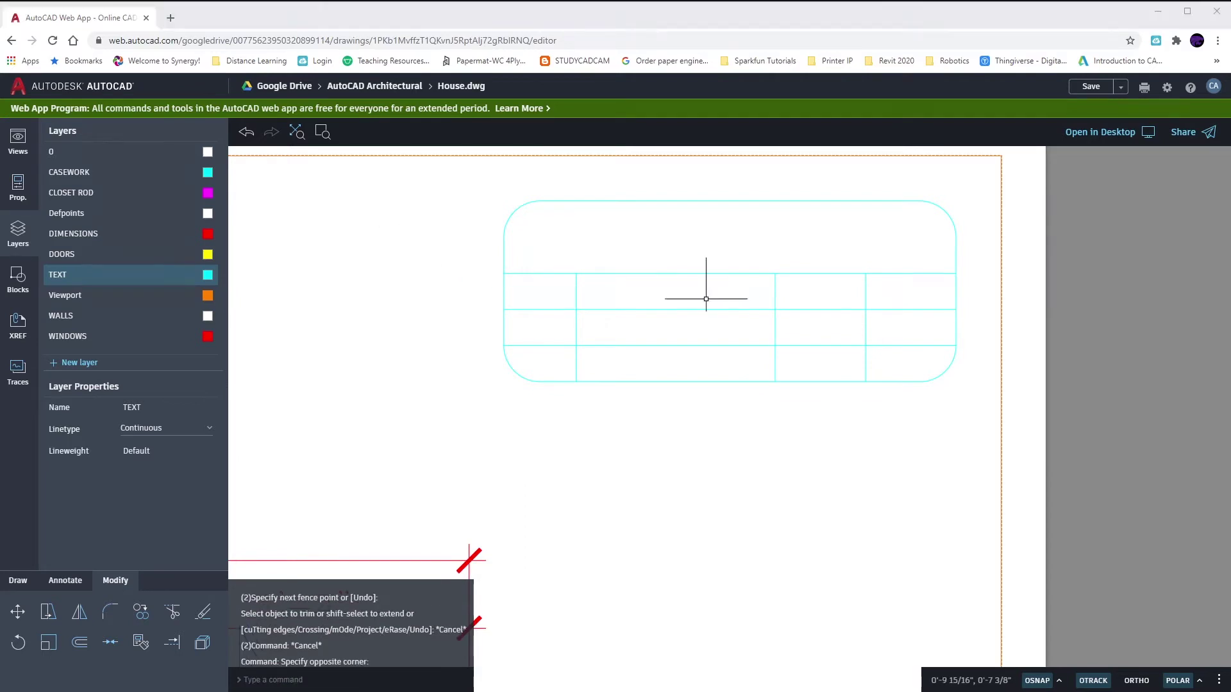
{"action": "left_click", "coordinate": [550, 211]}
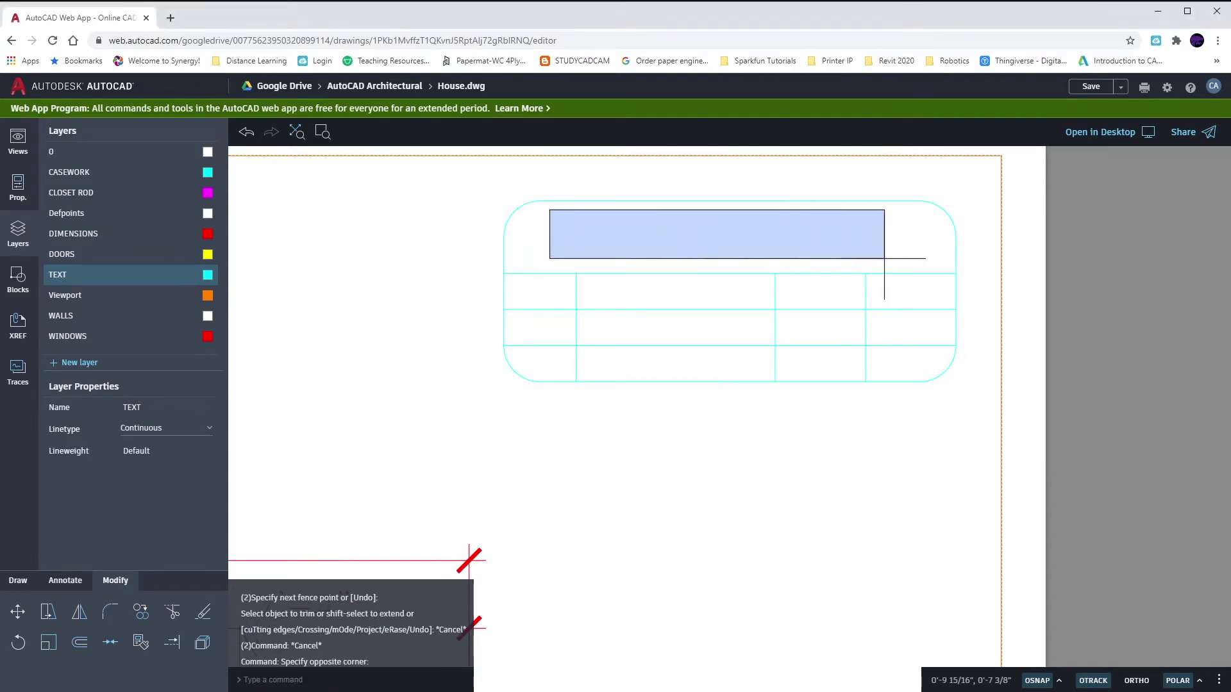
{"action": "left_click", "coordinate": [907, 262]}
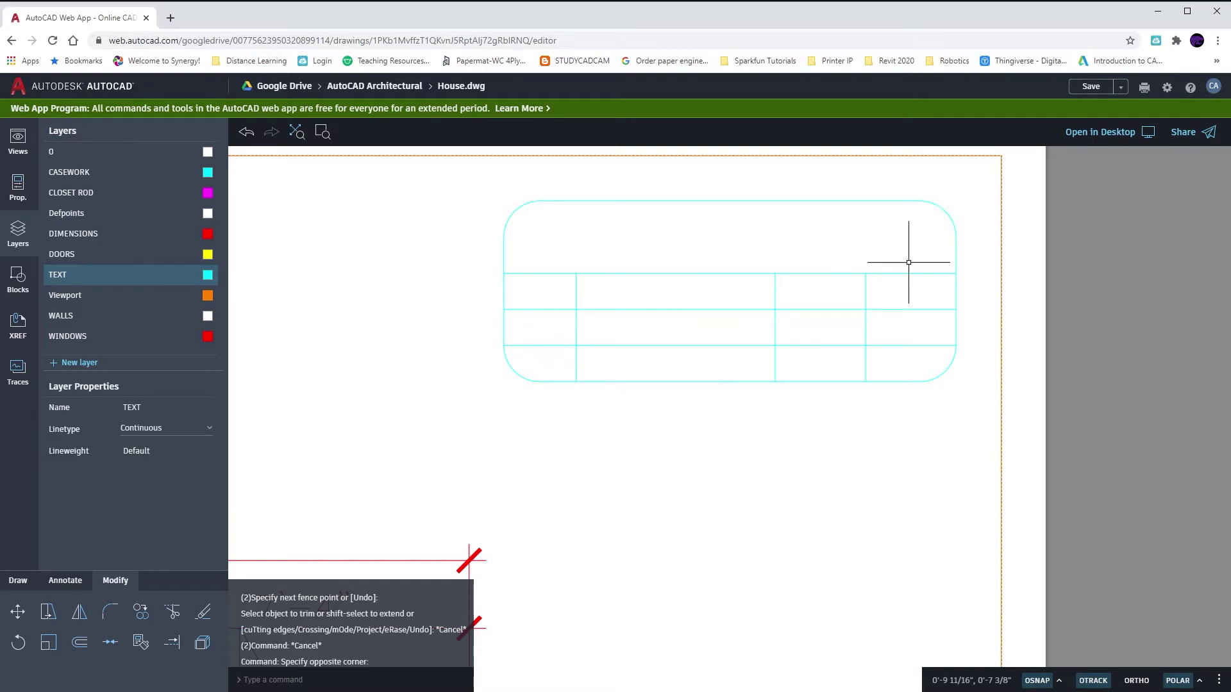
{"action": "left_click", "coordinate": [514, 282]}
{"action": "left_click", "coordinate": [562, 305]}
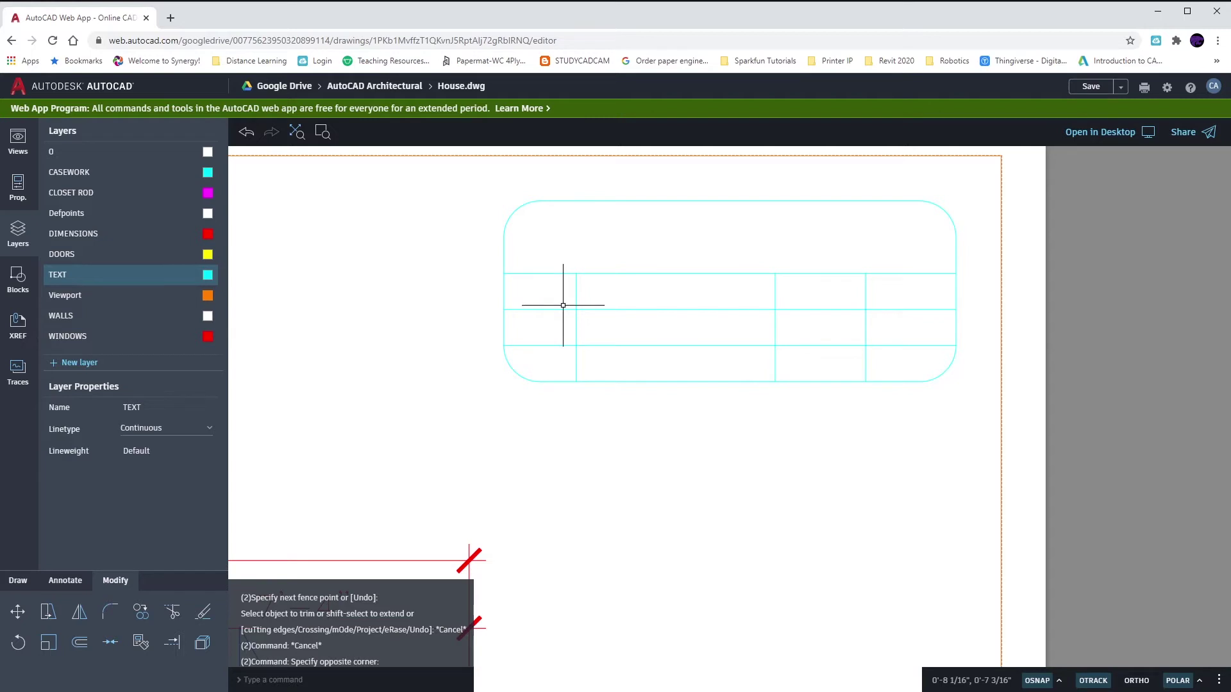
{"action": "left_click", "coordinate": [612, 281]}
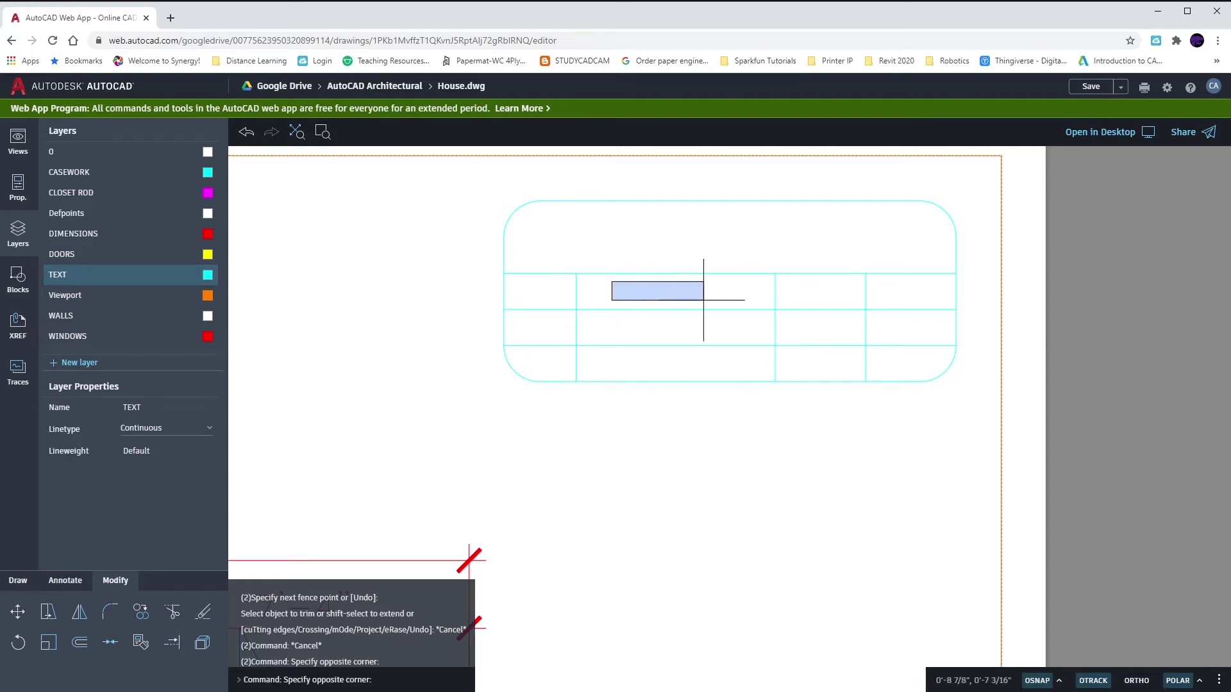
{"action": "left_click", "coordinate": [746, 306]}
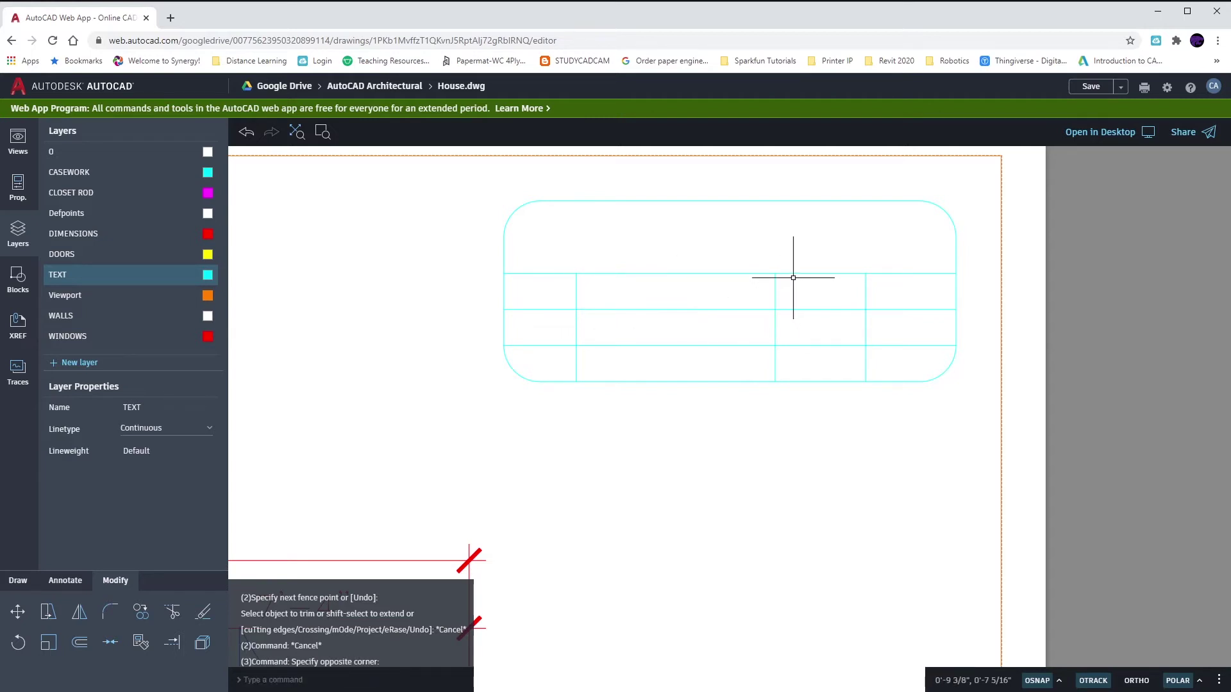
{"action": "left_click", "coordinate": [792, 277]}
{"action": "left_click", "coordinate": [846, 306]}
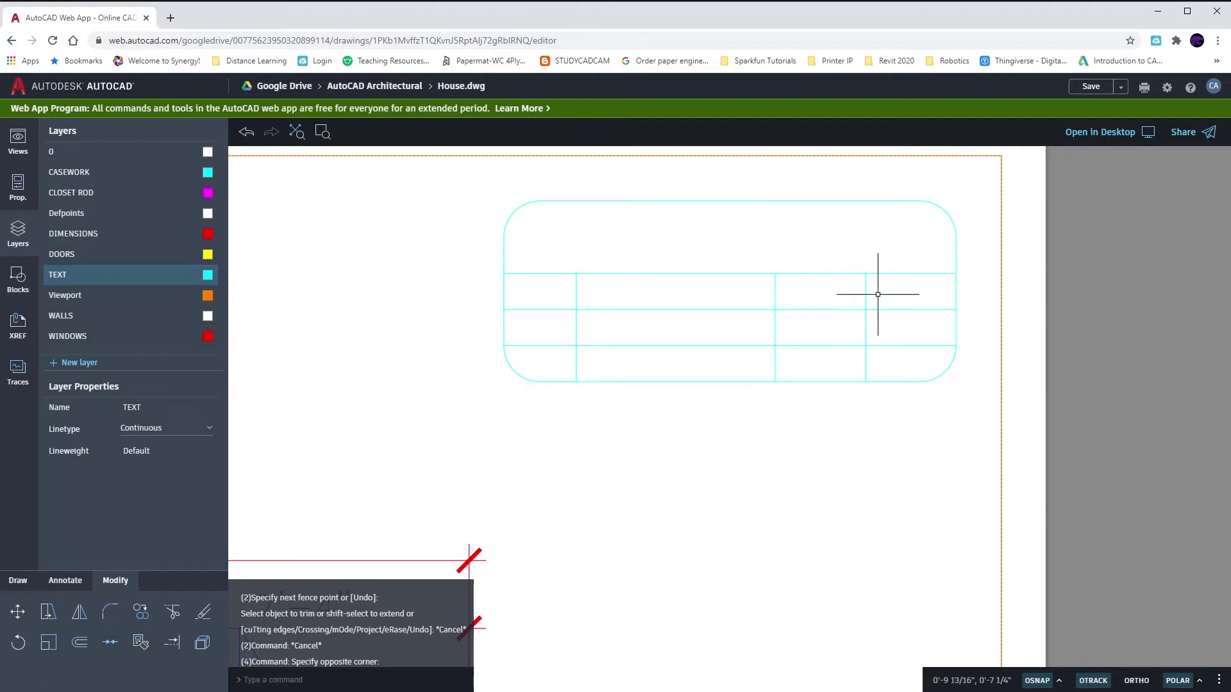
{"action": "left_click", "coordinate": [880, 281]}
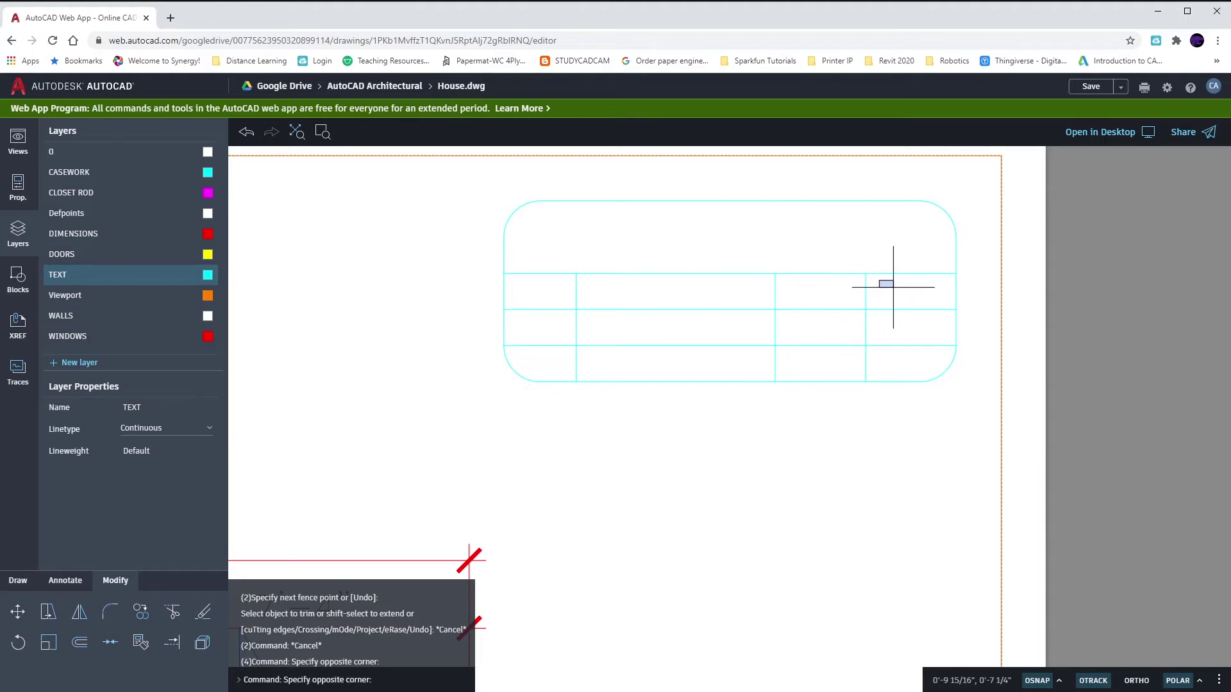
{"action": "left_click", "coordinate": [925, 300]}
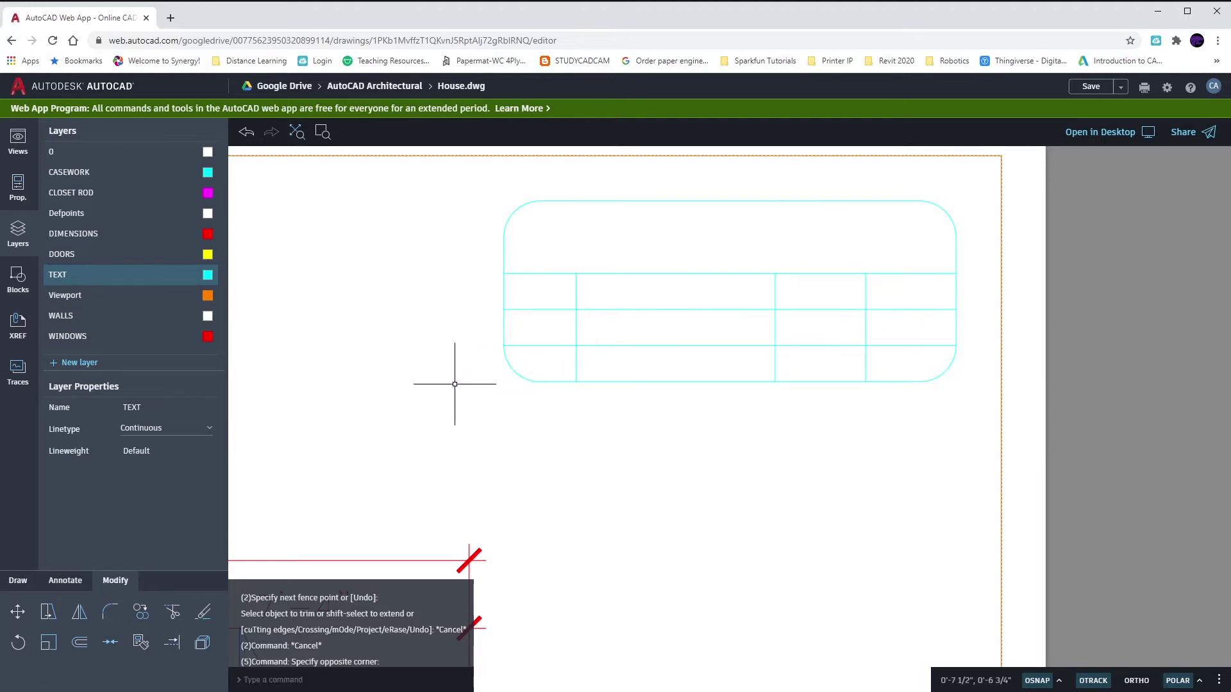
{"action": "scroll", "coordinate": [769, 421], "scroll_direction": "down", "scroll_amount": 3}
{"action": "scroll", "coordinate": [759, 414], "scroll_direction": "down", "scroll_amount": 2}
{"action": "scroll", "coordinate": [731, 423], "scroll_direction": "down", "scroll_amount": 2}
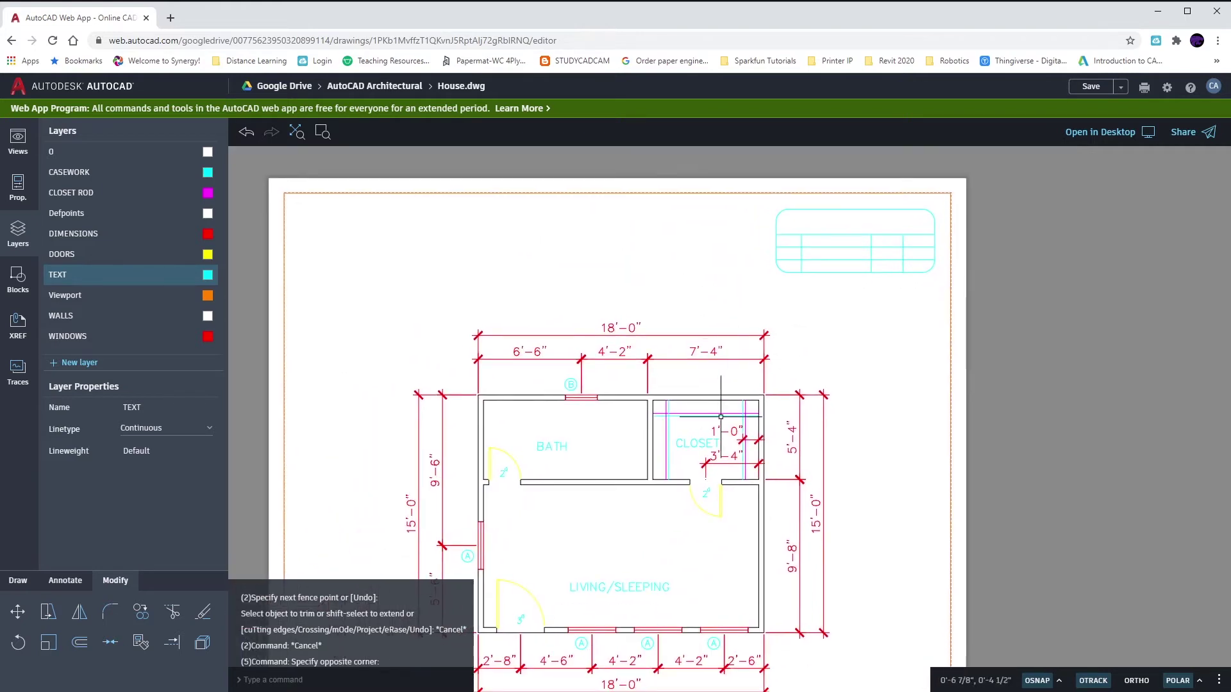
{"action": "scroll", "coordinate": [713, 432], "scroll_direction": "up", "scroll_amount": 4}
- Pan over the floor plan, selecting objects near the BATH label, 18'-0" dimension and closet door
{"action": "middle_click_drag", "start_coordinate": [697, 433], "coordinate": [708, 448]}
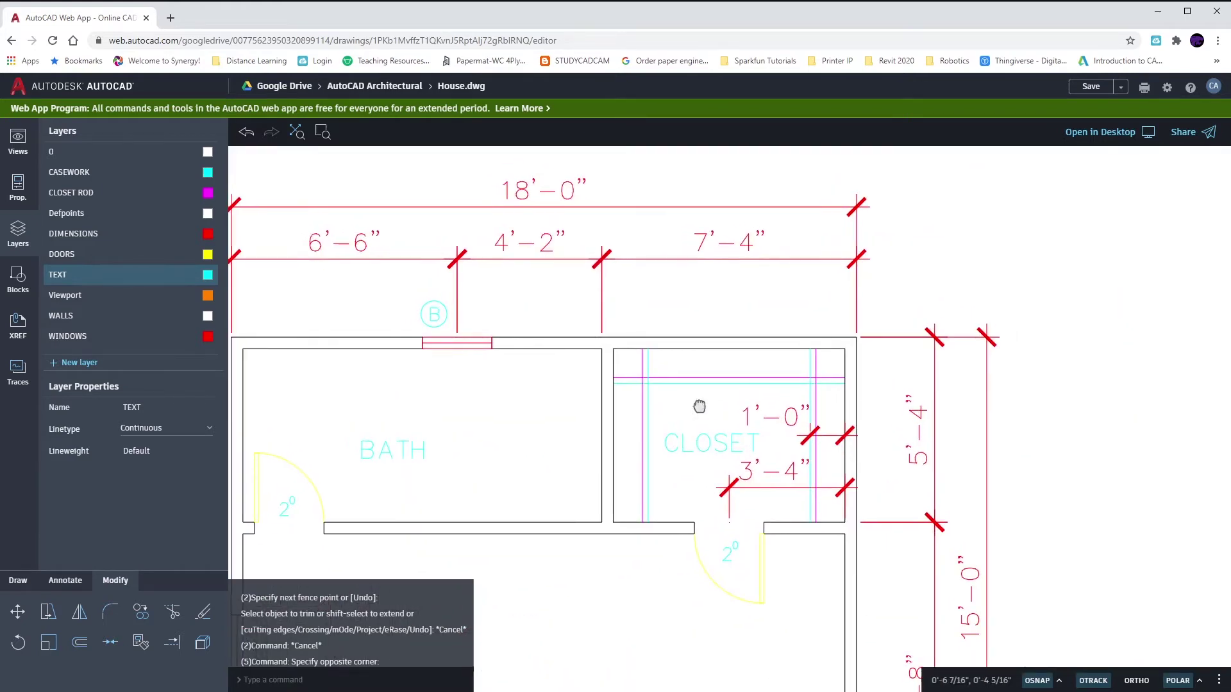
{"action": "left_click_drag", "start_coordinate": [359, 438], "coordinate": [443, 462]}
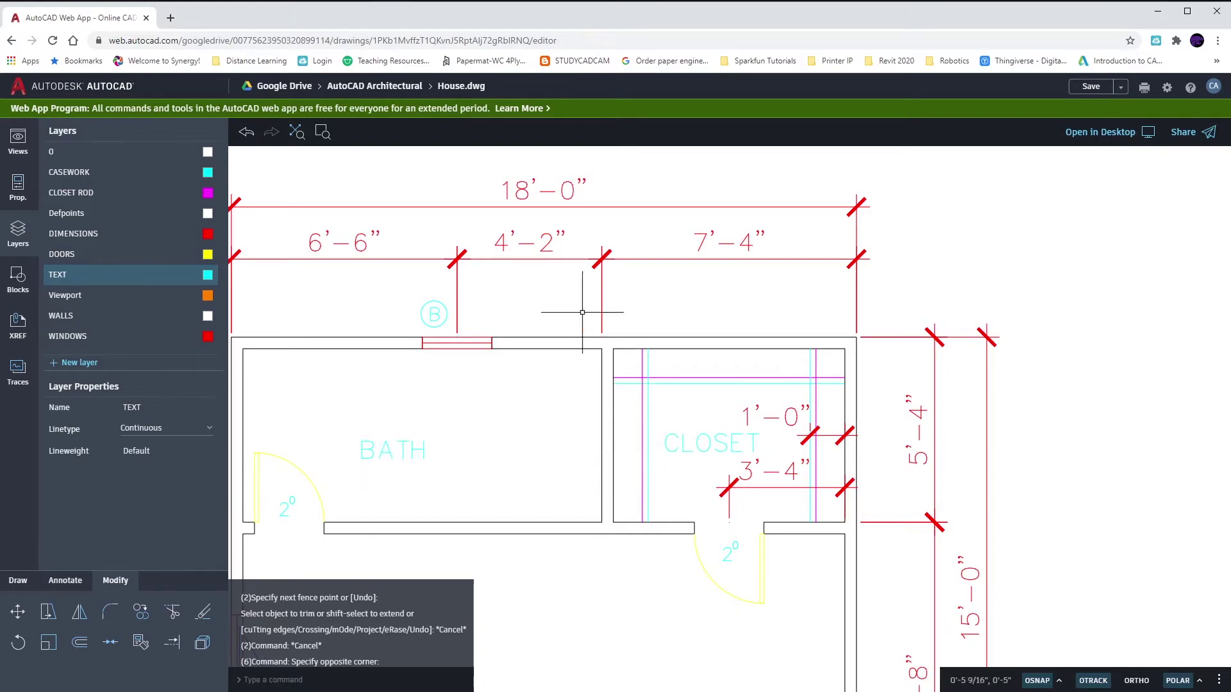
{"action": "left_click_drag", "start_coordinate": [500, 178], "coordinate": [586, 206]}
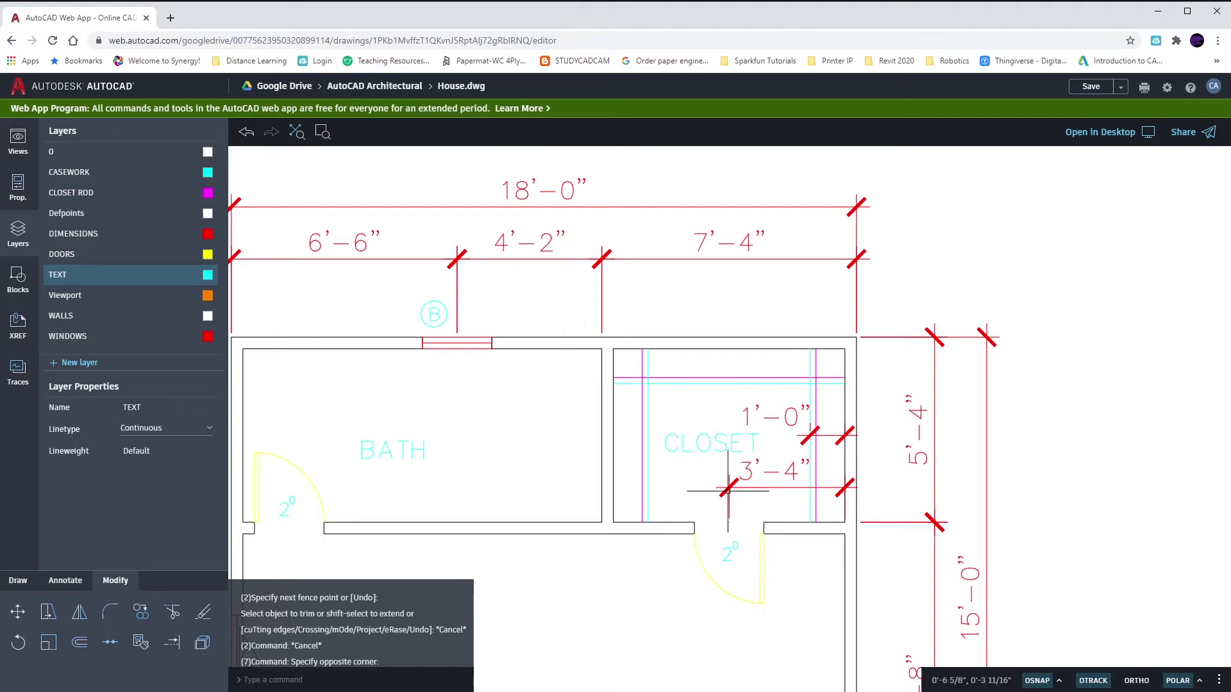
{"action": "middle_click_drag", "start_coordinate": [735, 553], "coordinate": [734, 490]}
{"action": "scroll", "coordinate": [734, 490], "scroll_direction": "up", "scroll_amount": 3}
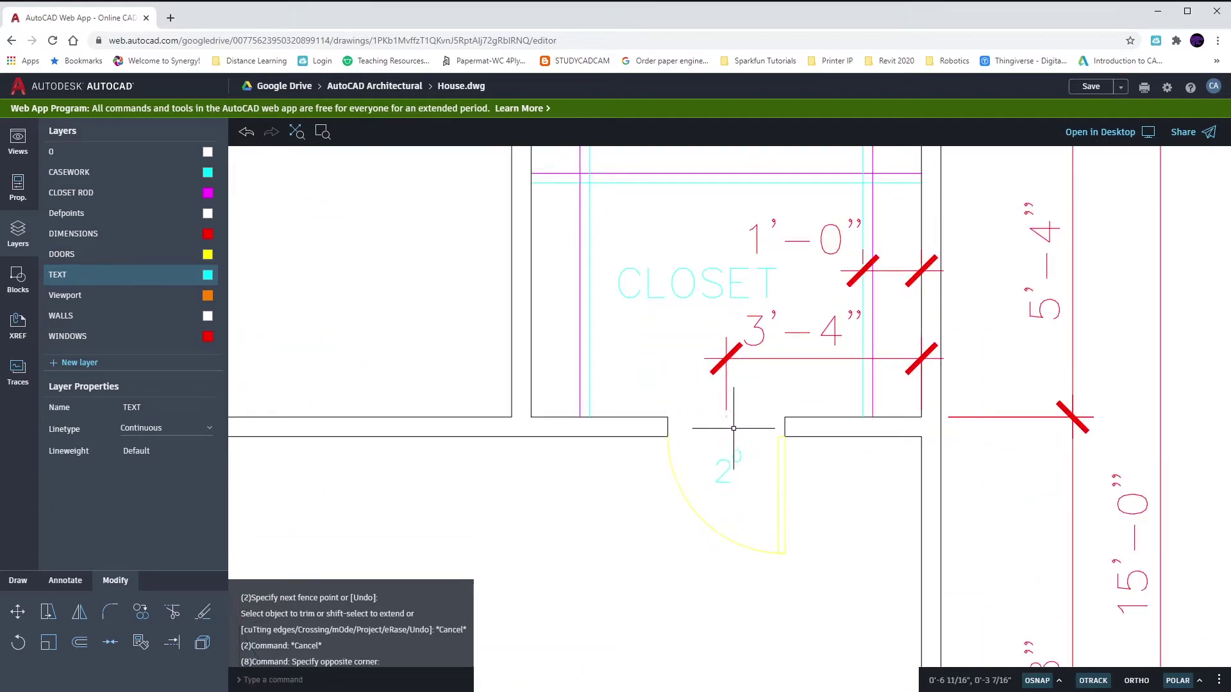
{"action": "left_click", "coordinate": [736, 460]}
{"action": "left_click", "coordinate": [733, 455]}
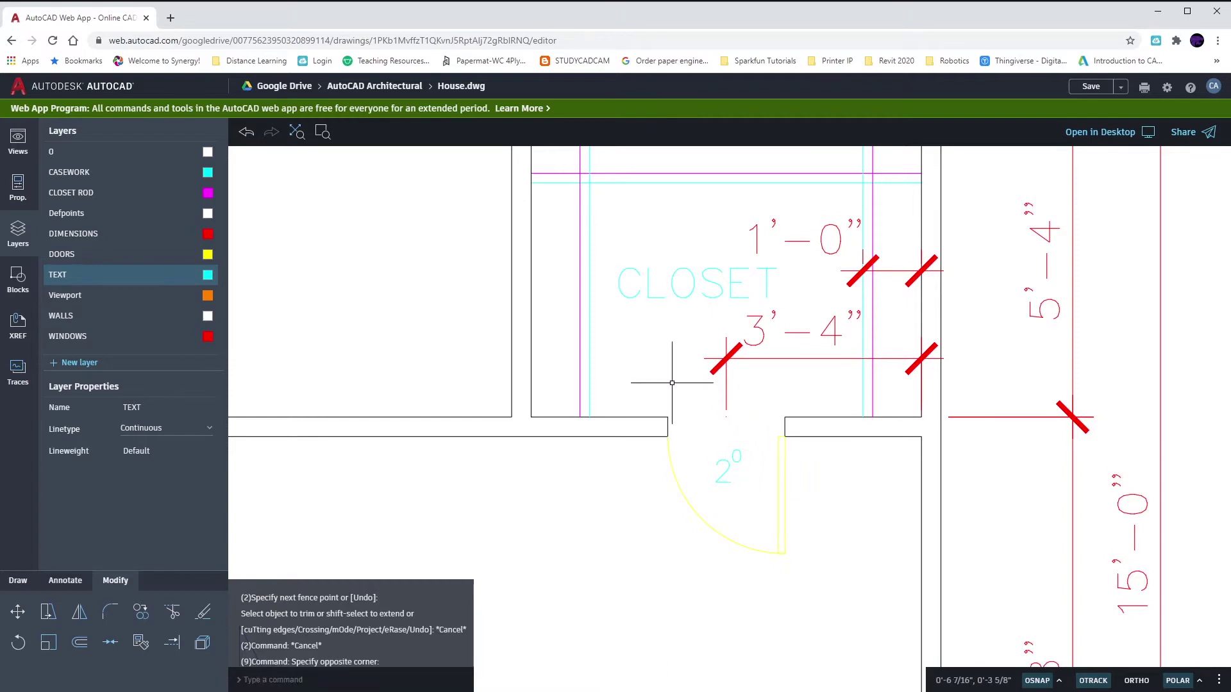
{"action": "scroll", "coordinate": [671, 383], "scroll_direction": "down", "scroll_amount": 5}
{"action": "scroll", "coordinate": [671, 382], "scroll_direction": "down", "scroll_amount": 2}
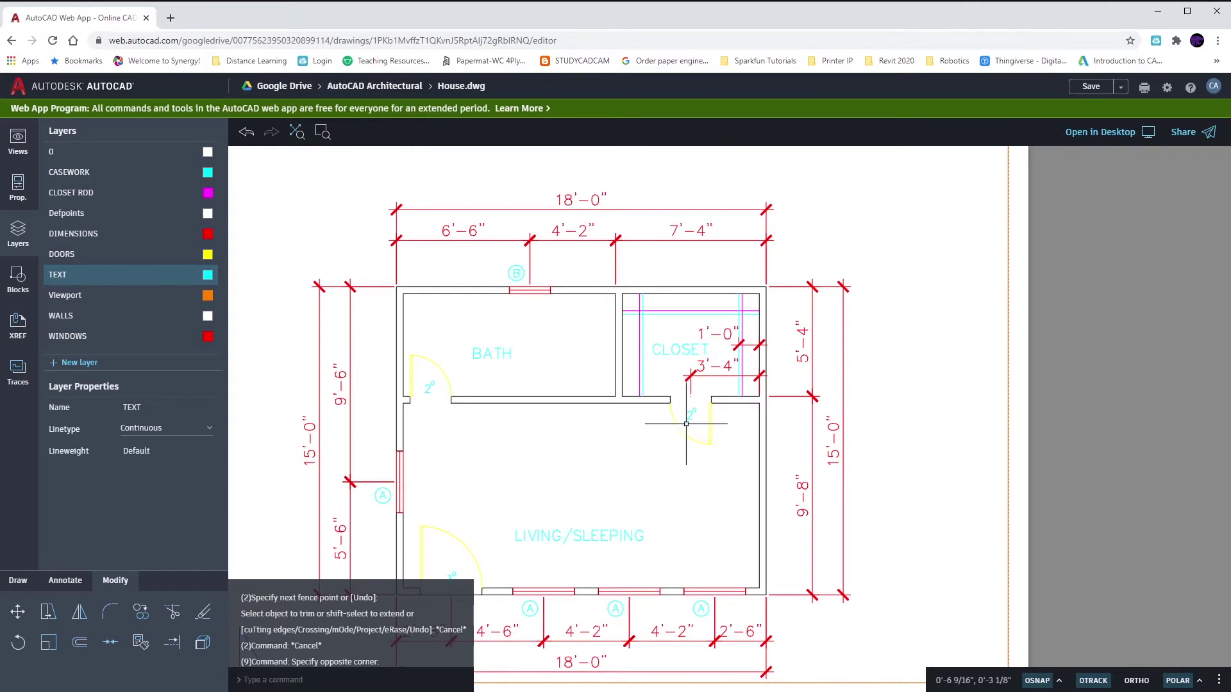
- Pan the view to the empty window schedule table at the top of the sheet
{"action": "middle_click_drag", "start_coordinate": [724, 371], "coordinate": [574, 529]}
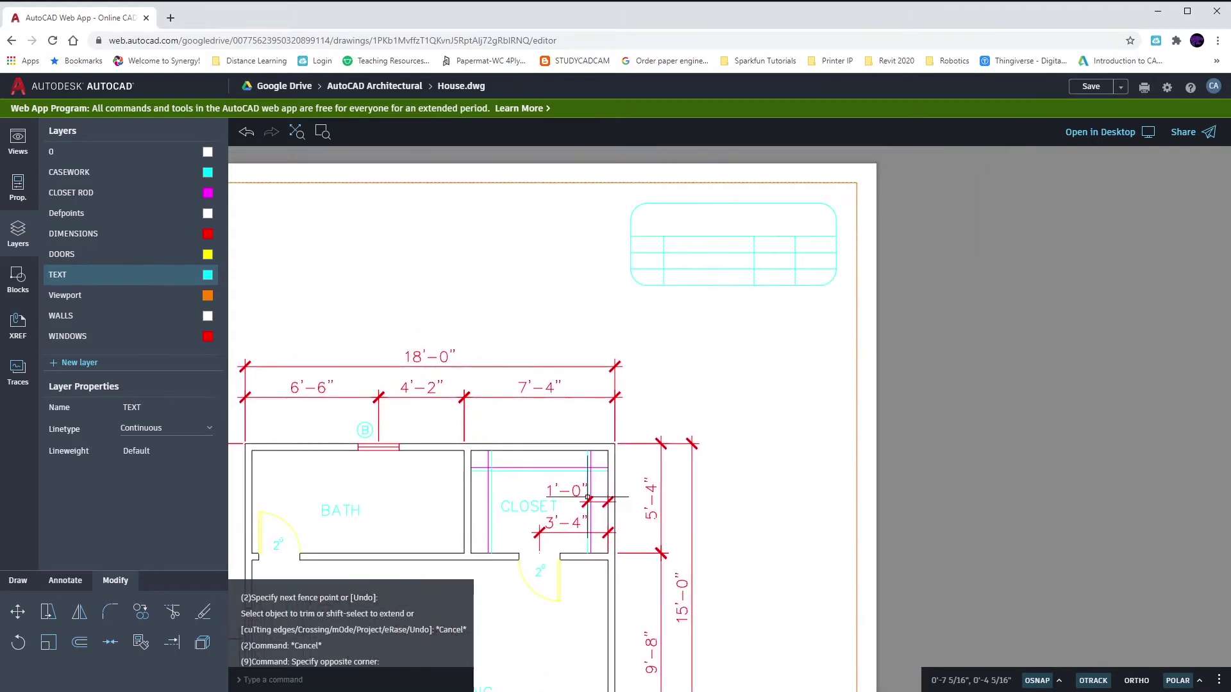
{"action": "middle_click_drag", "start_coordinate": [700, 336], "coordinate": [635, 351]}
{"action": "scroll", "coordinate": [615, 346], "scroll_direction": "up", "scroll_amount": 4}
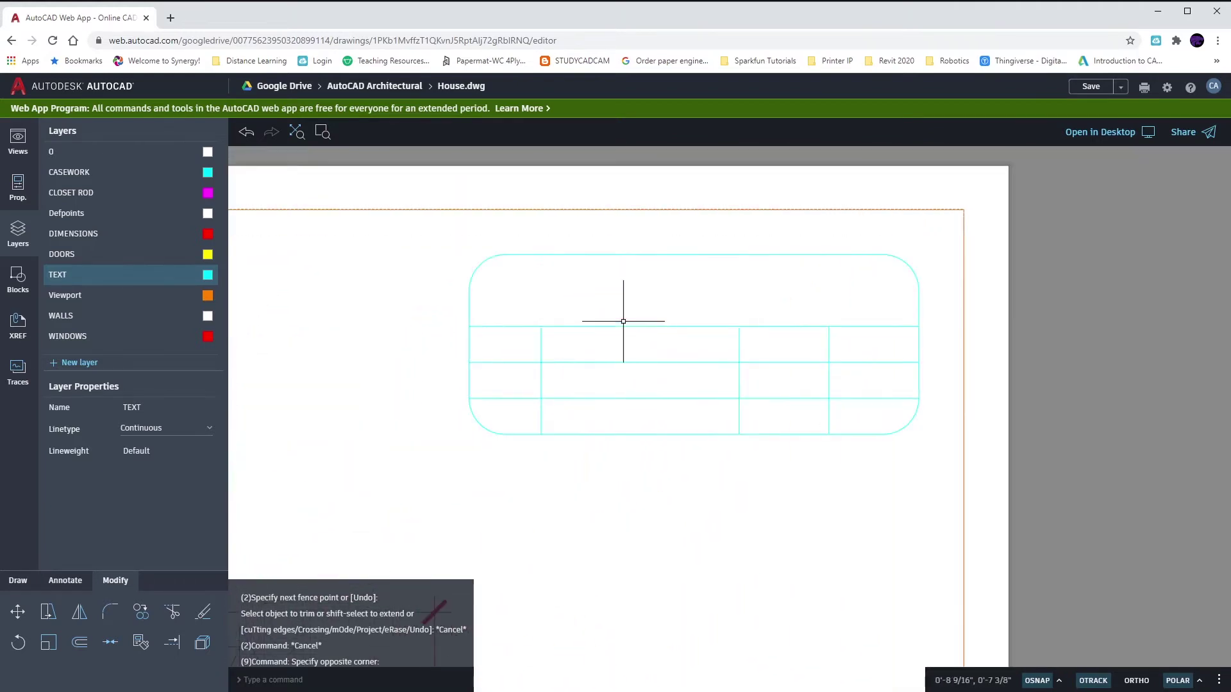
{"action": "left_click", "coordinate": [533, 271]}
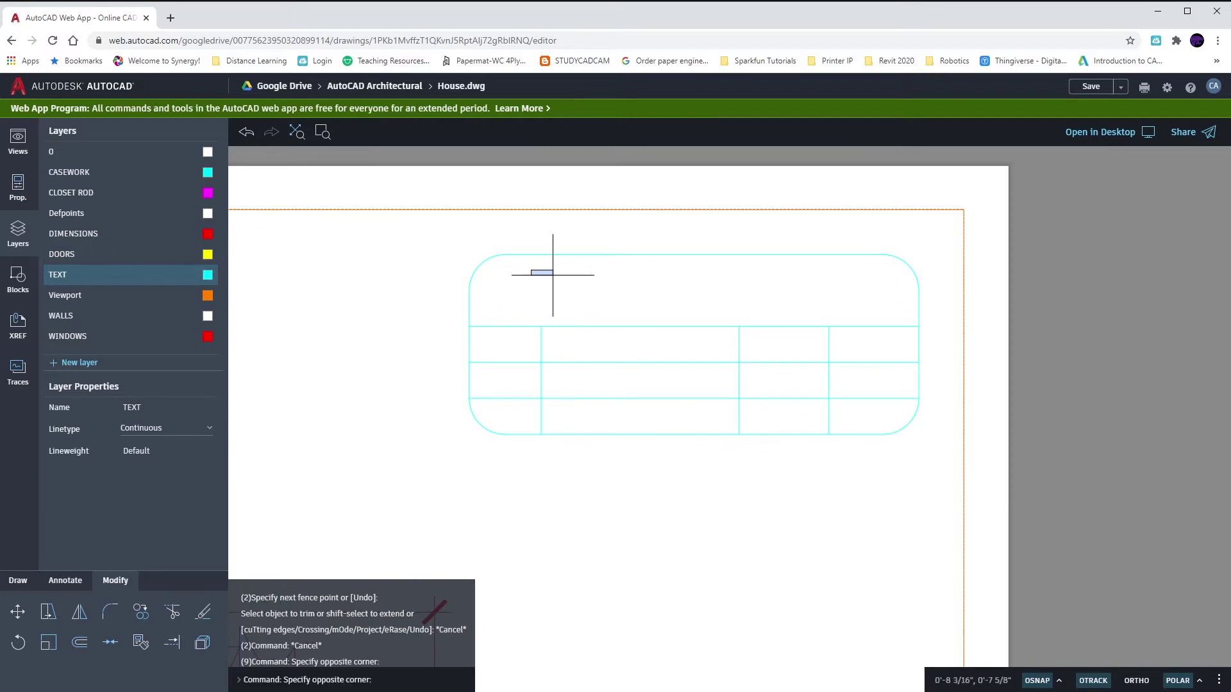
{"action": "left_click", "coordinate": [857, 307]}
{"action": "scroll", "coordinate": [856, 308], "scroll_direction": "down", "scroll_amount": 4}
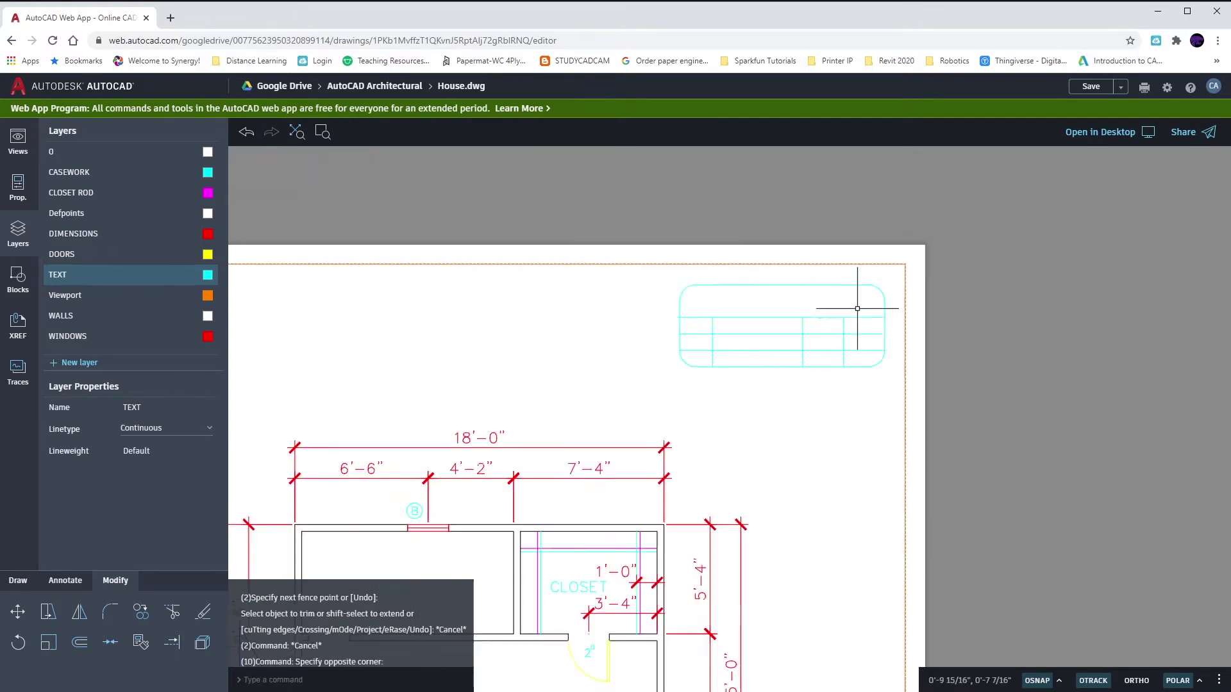
{"action": "scroll", "coordinate": [808, 288], "scroll_direction": "down", "scroll_amount": 3}
{"action": "middle_click_drag", "start_coordinate": [769, 300], "coordinate": [733, 233]}
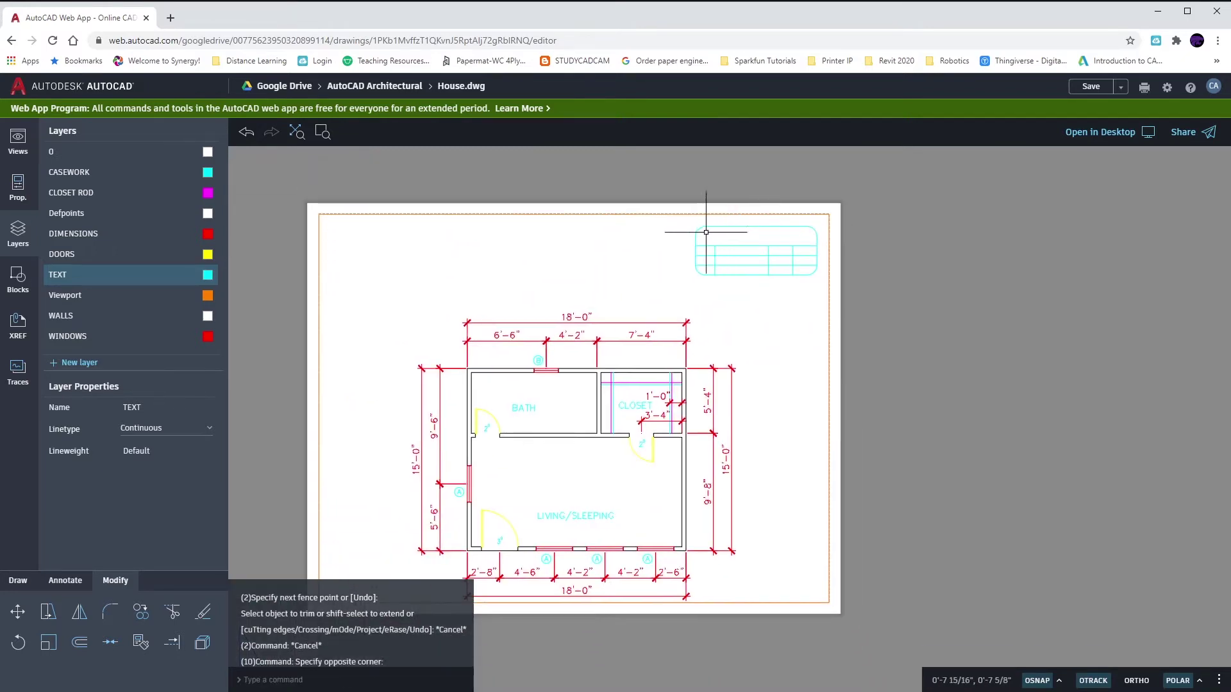
{"action": "left_click", "coordinate": [704, 229]}
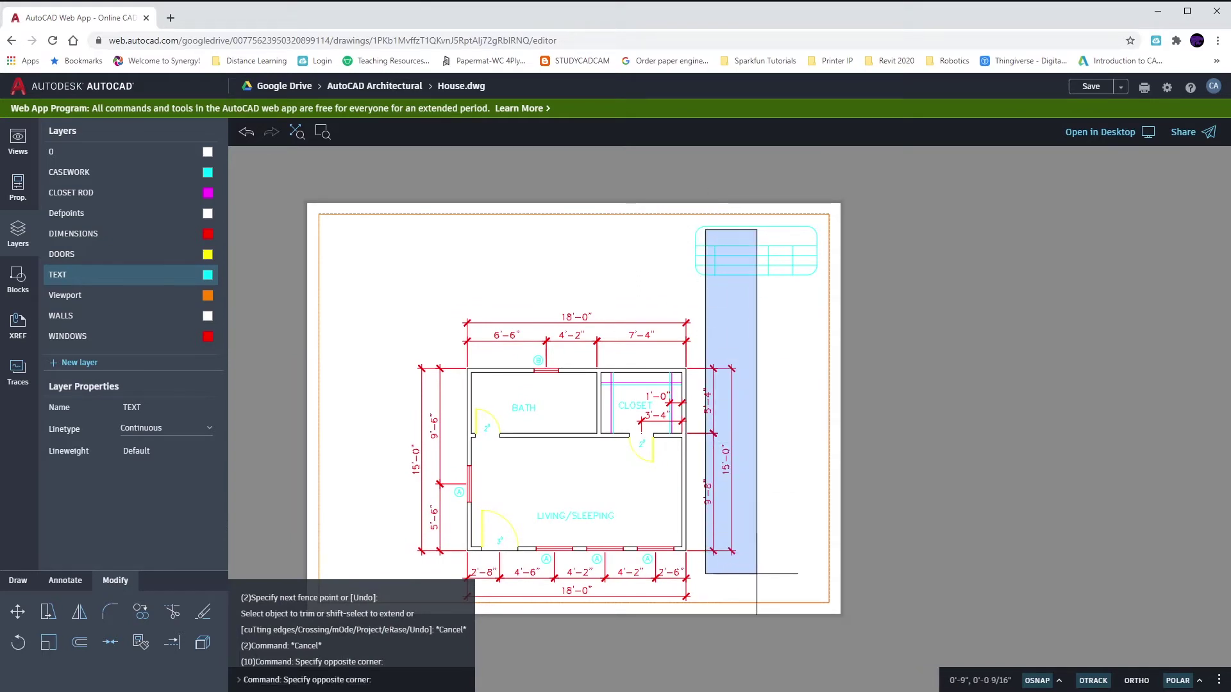
{"action": "left_click", "coordinate": [757, 576]}
{"action": "key", "text": "Escape"}
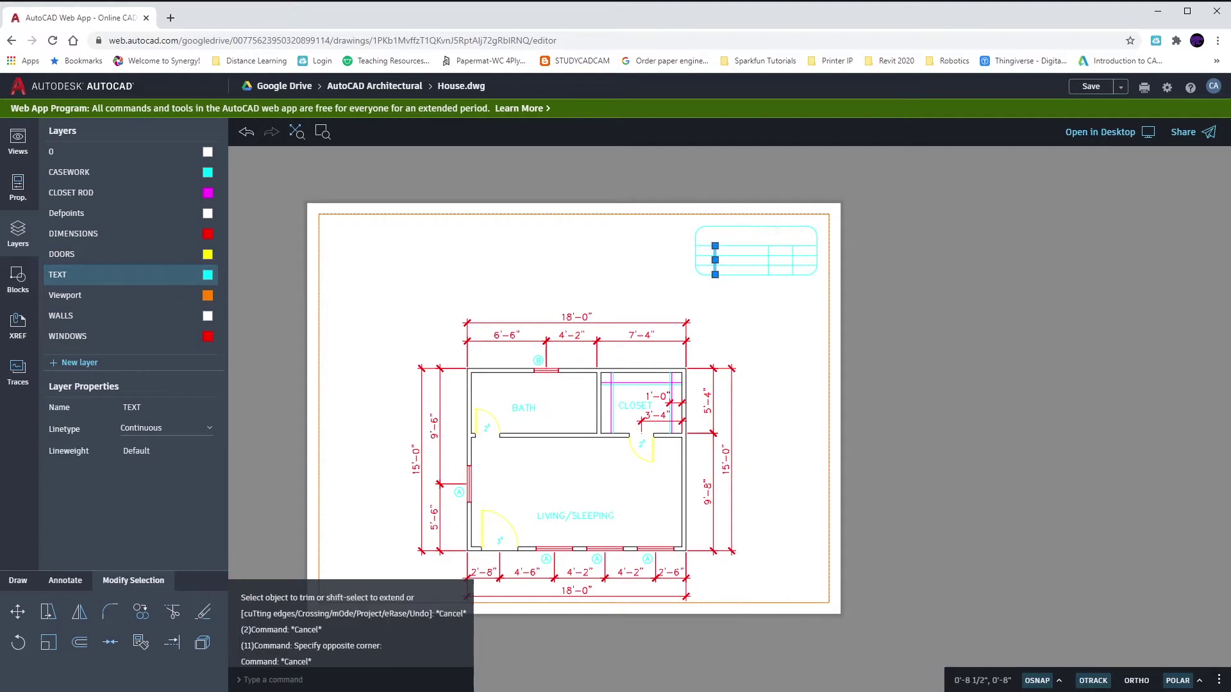
{"action": "scroll", "coordinate": [635, 413], "scroll_direction": "up", "scroll_amount": 5}
{"action": "scroll", "coordinate": [615, 404], "scroll_direction": "up", "scroll_amount": 2}
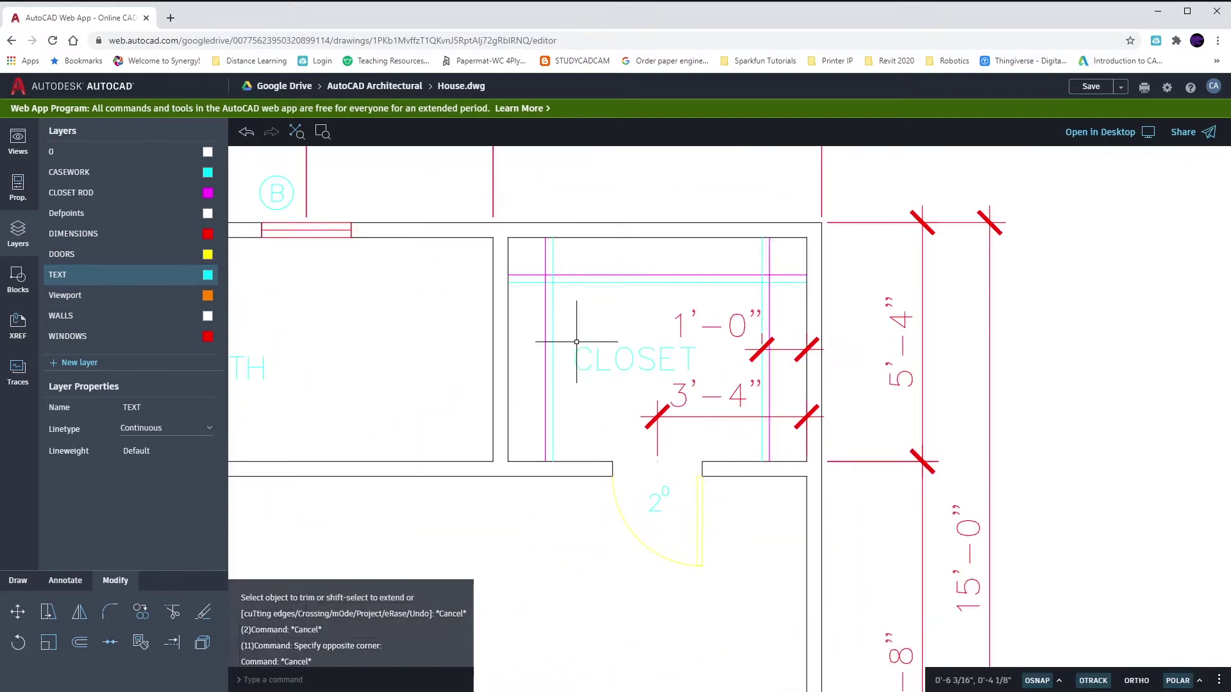
{"action": "left_click", "coordinate": [571, 342]}
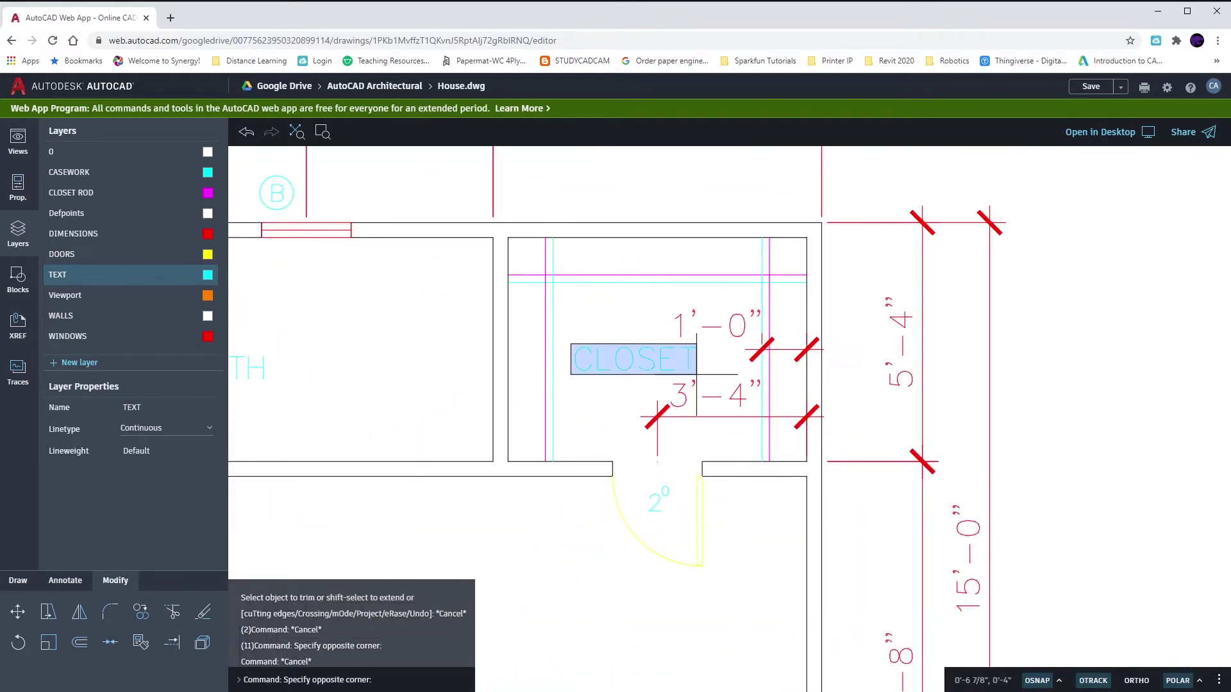
{"action": "left_click", "coordinate": [694, 377]}
{"action": "mouse_move", "coordinate": [678, 395]}
{"action": "middle_mouse_down"}
{"action": "mouse_move", "coordinate": [616, 452]}
{"action": "mouse_move", "coordinate": [602, 498]}
{"action": "middle_mouse_up"}
{"action": "middle_click_drag", "start_coordinate": [667, 240], "coordinate": [651, 294]}
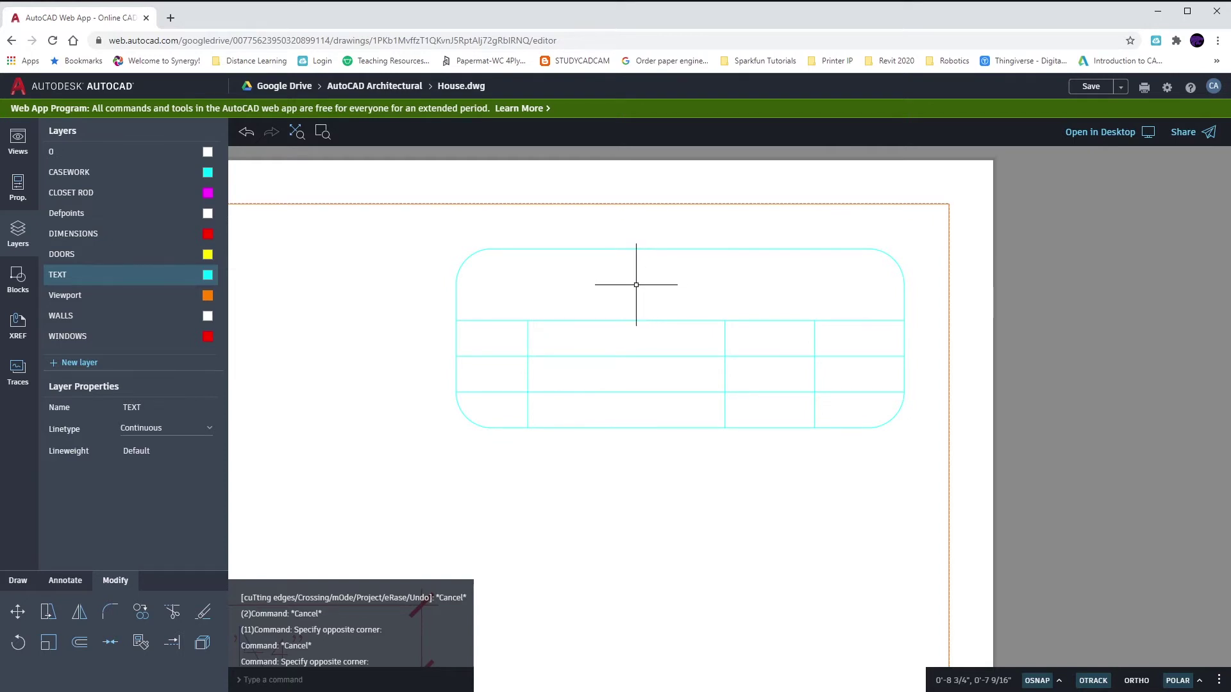
- Place 1/8-inch-high multiline text 'WINDOW SCHEDULE' in a box below the schedule table
{"action": "left_click", "coordinate": [65, 583]}
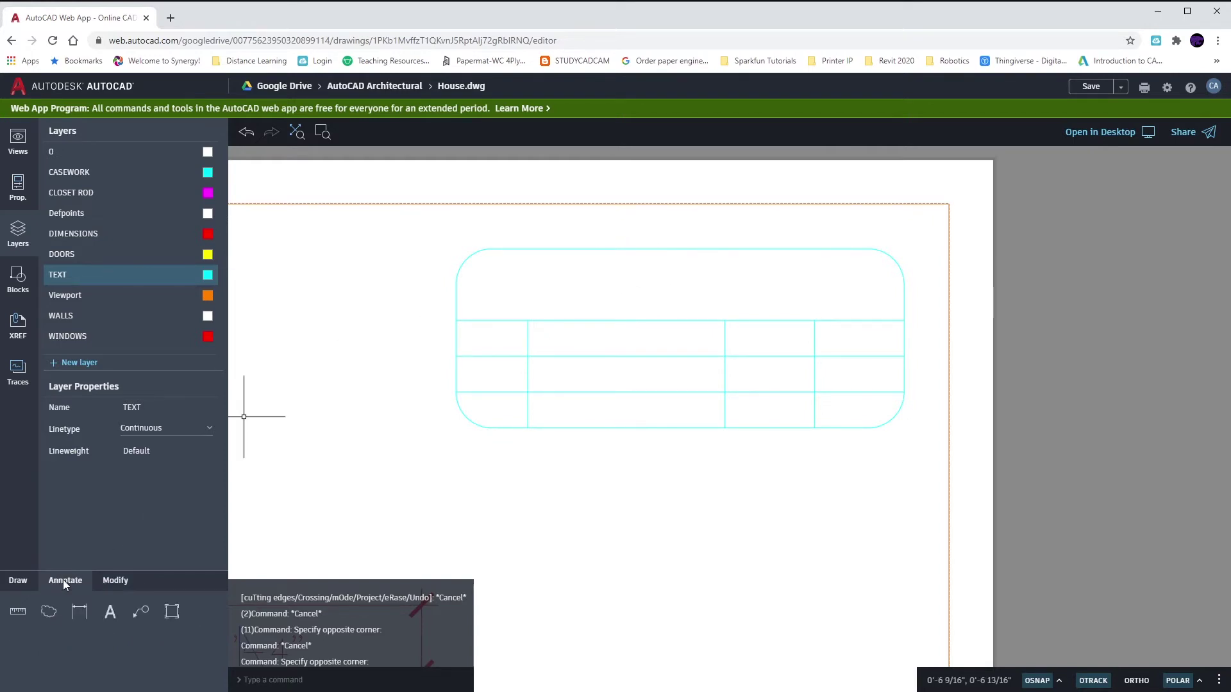
{"action": "left_click", "coordinate": [110, 616]}
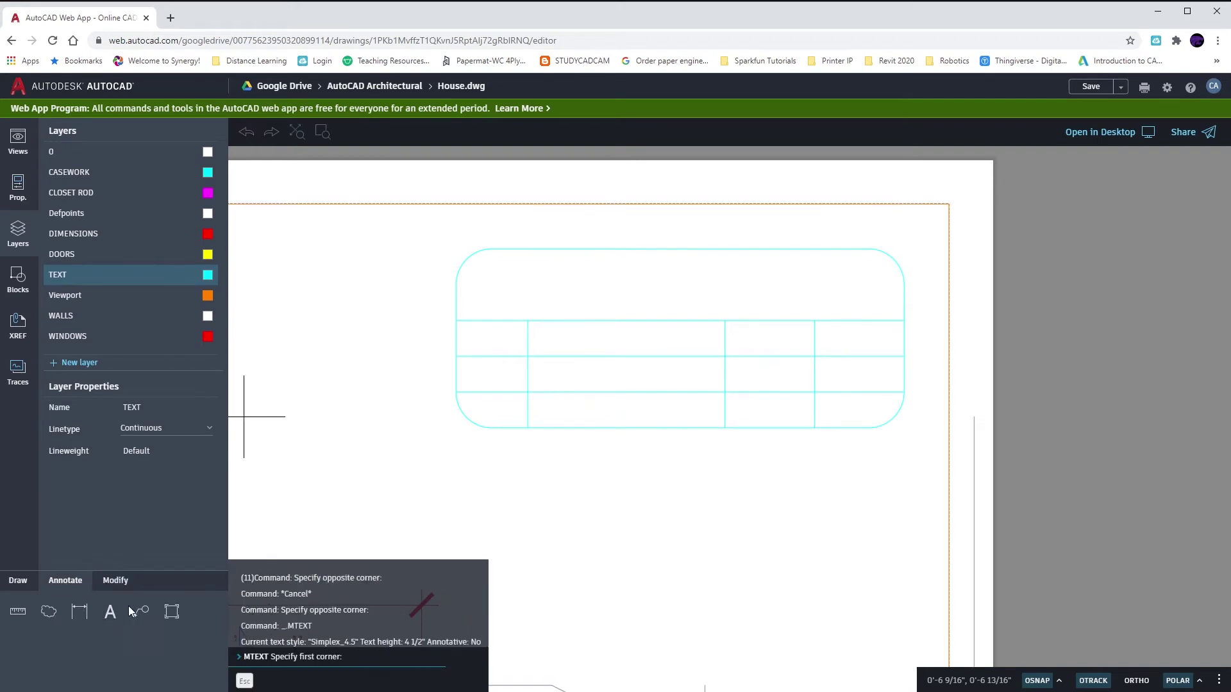
{"action": "left_click", "coordinate": [523, 453]}
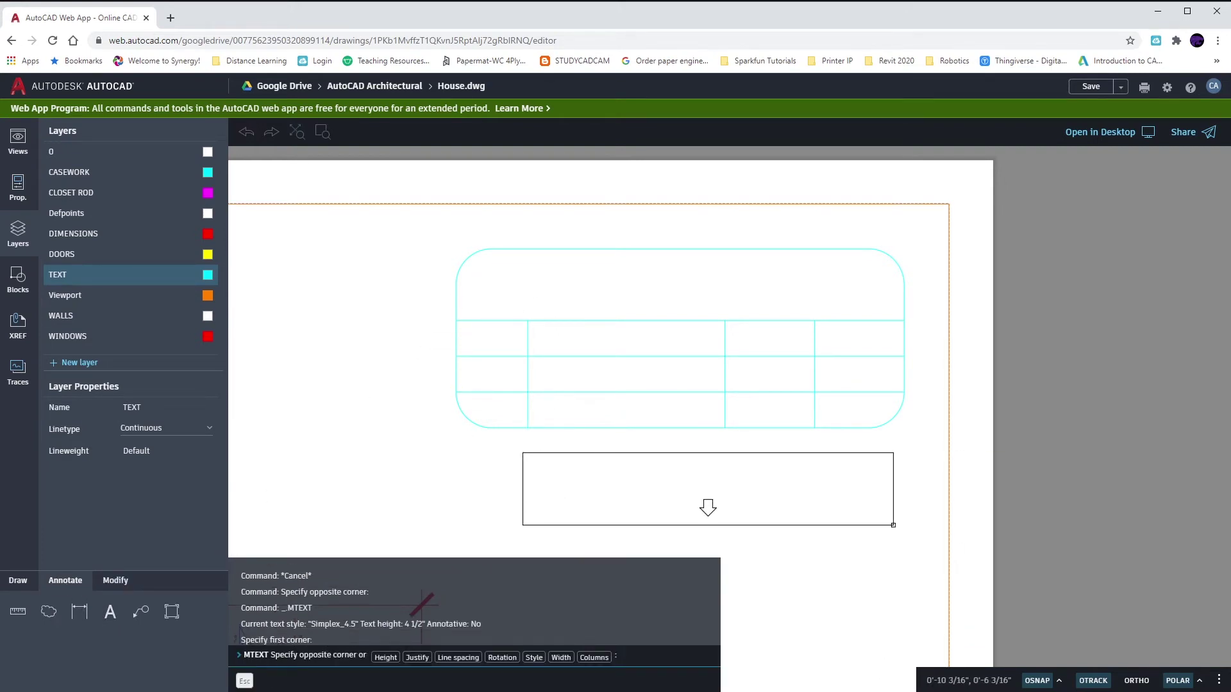
{"action": "left_click", "coordinate": [893, 524]}
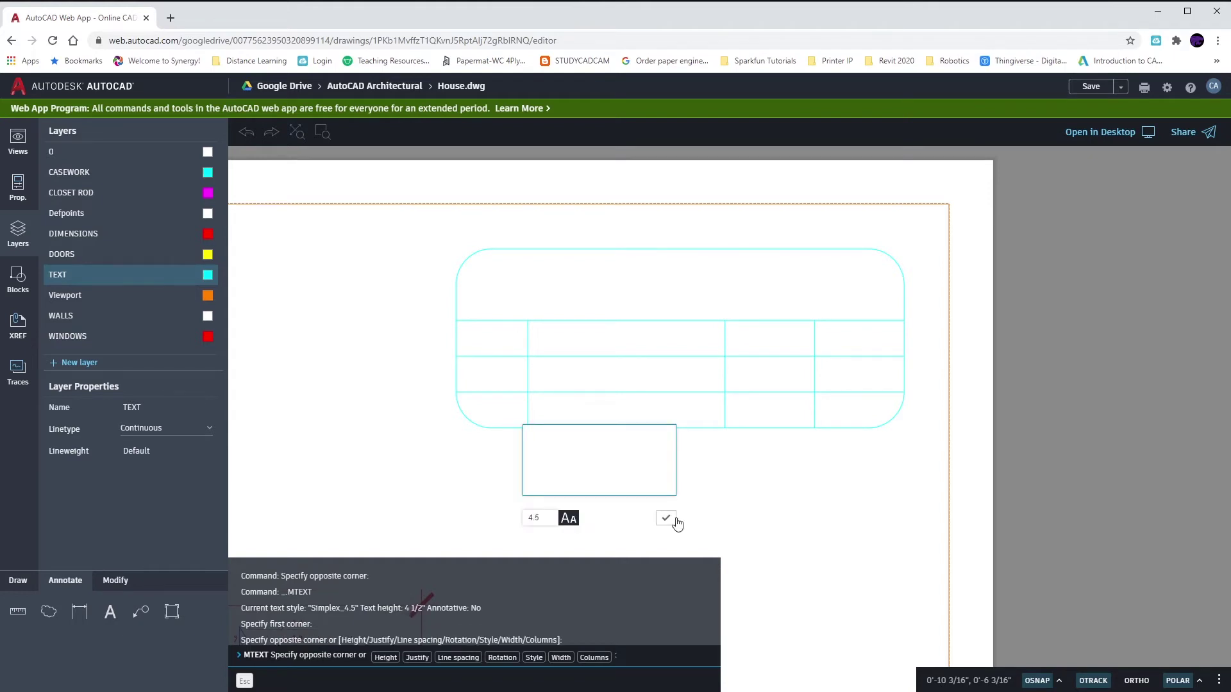
{"action": "left_click", "coordinate": [536, 518]}
{"action": "type", "text": "1/8"}
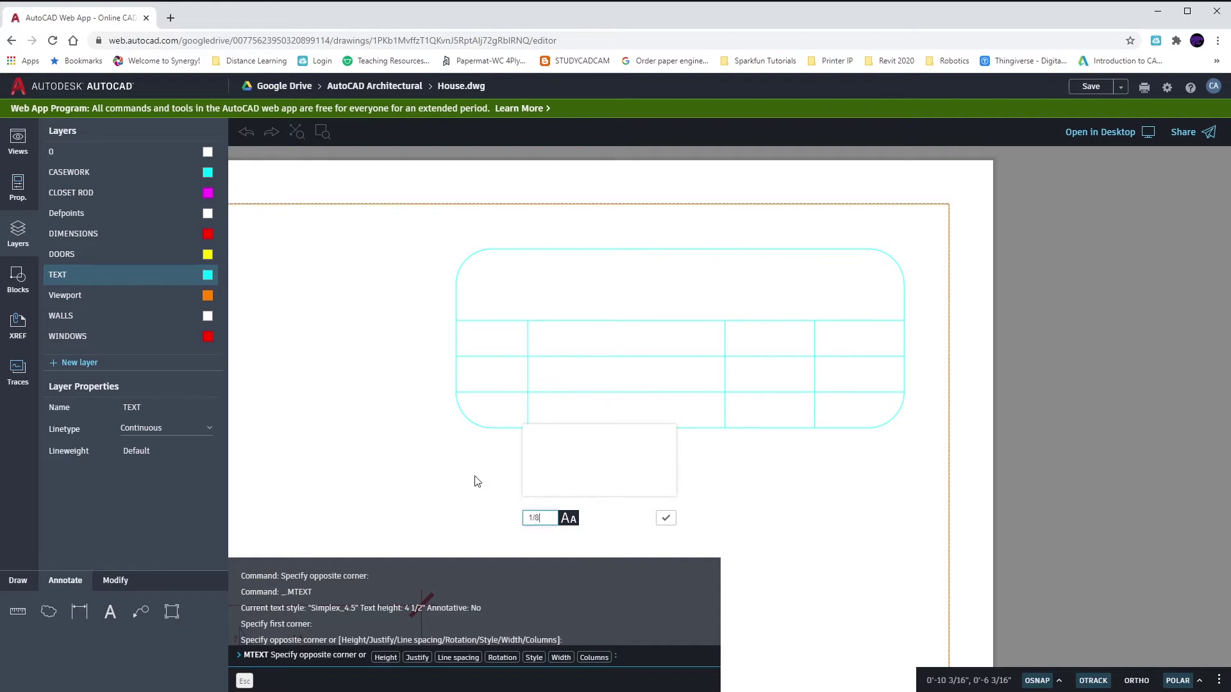
{"action": "left_click", "coordinate": [543, 461]}
{"action": "type", "text": "WINDOW SCHEDULE"}
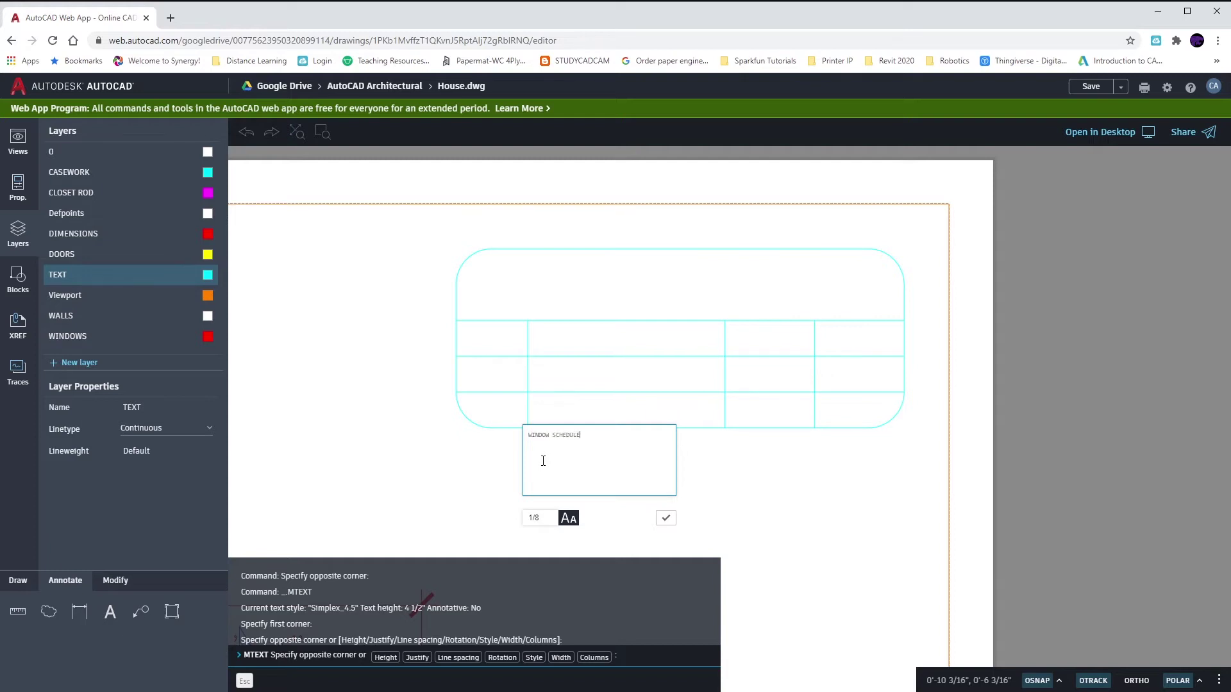
{"action": "left_click", "coordinate": [663, 521]}
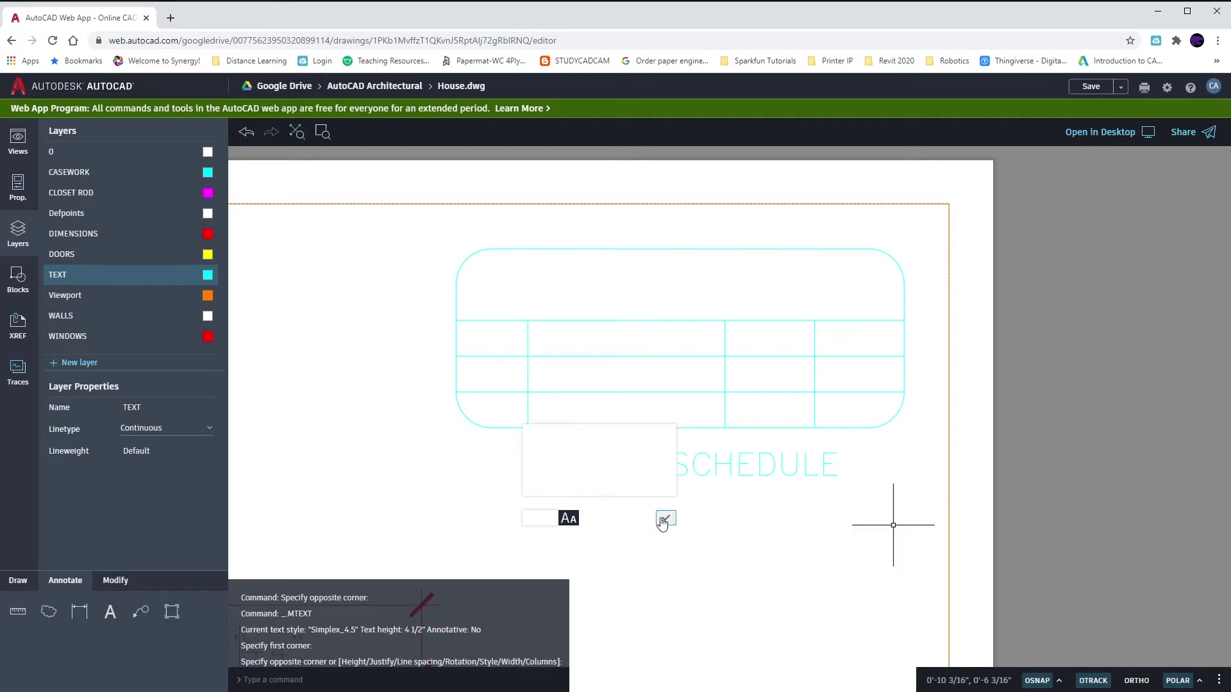
{"action": "scroll", "coordinate": [701, 498], "scroll_direction": "down", "scroll_amount": 2}
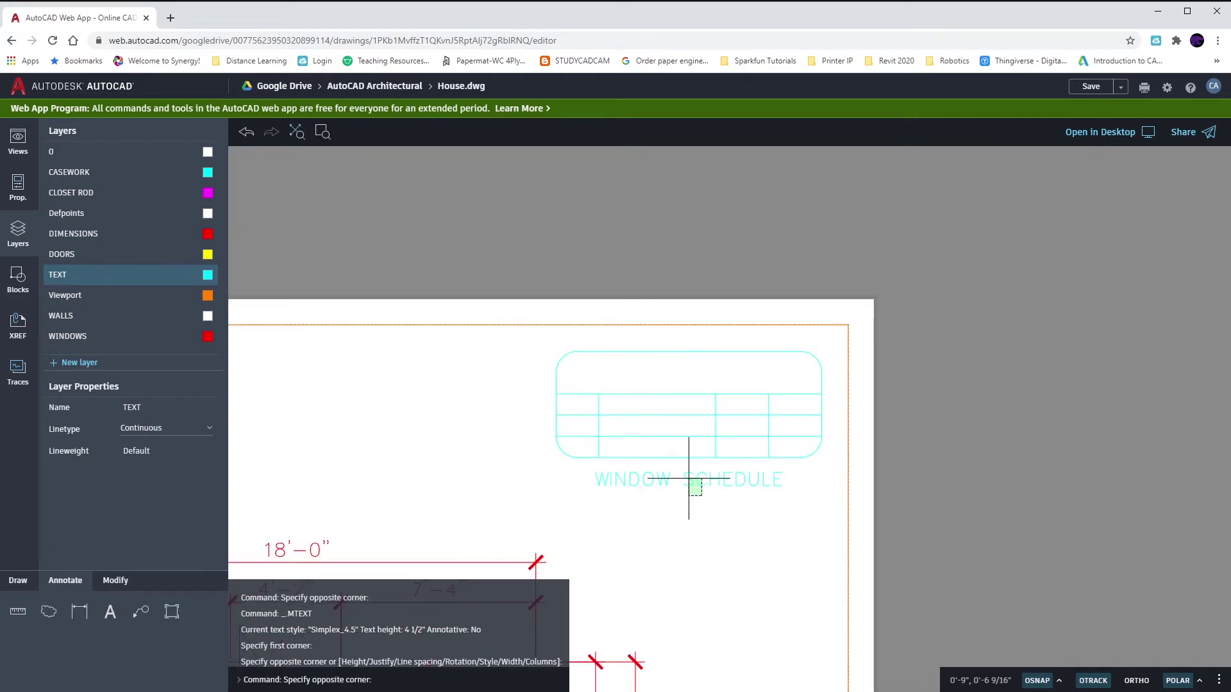
- Grip-move the WINDOW SCHEDULE text into the table's top title cell
{"action": "left_click", "coordinate": [701, 481]}
{"action": "middle_click_drag", "start_coordinate": [644, 511], "coordinate": [642, 398]}
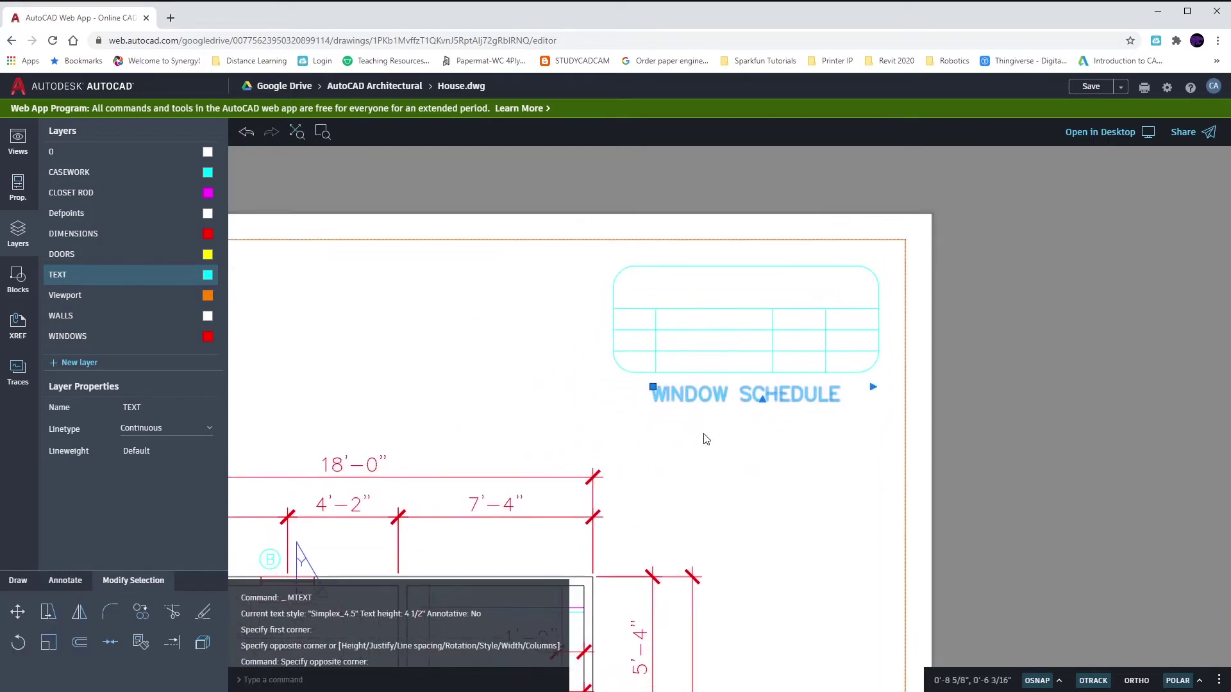
{"action": "left_click", "coordinate": [653, 389]}
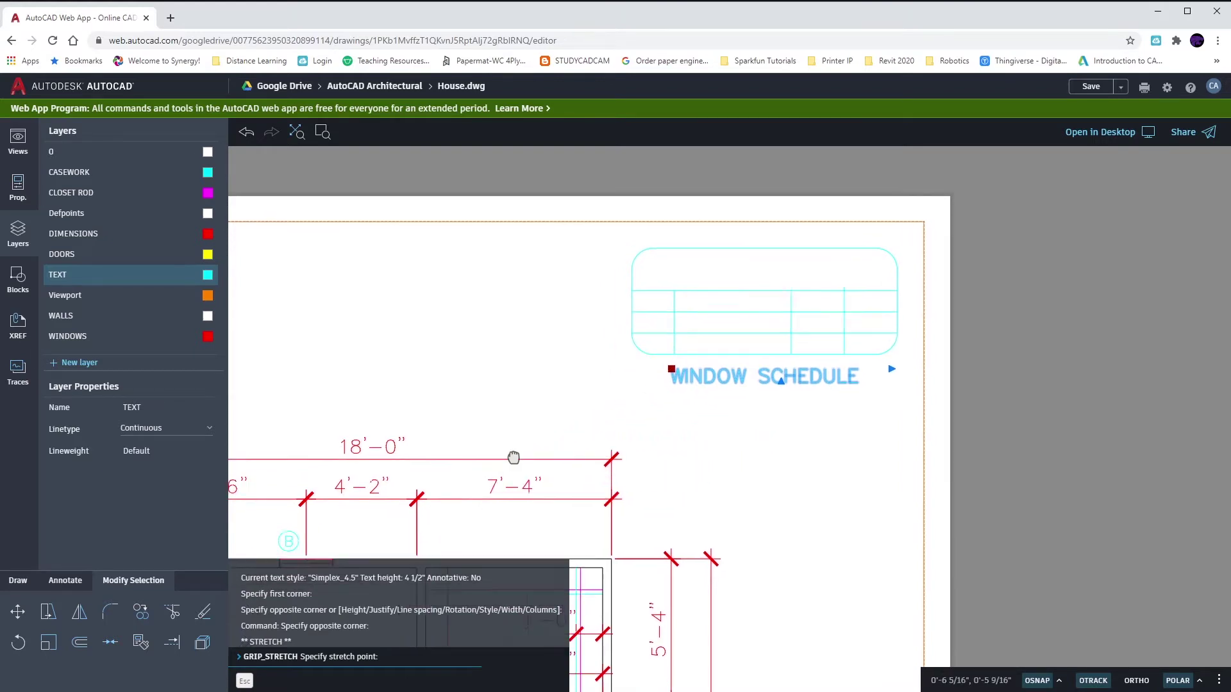
{"action": "scroll", "coordinate": [539, 438], "scroll_direction": "up", "scroll_amount": 3}
{"action": "middle_click_drag", "start_coordinate": [673, 384], "coordinate": [686, 375]}
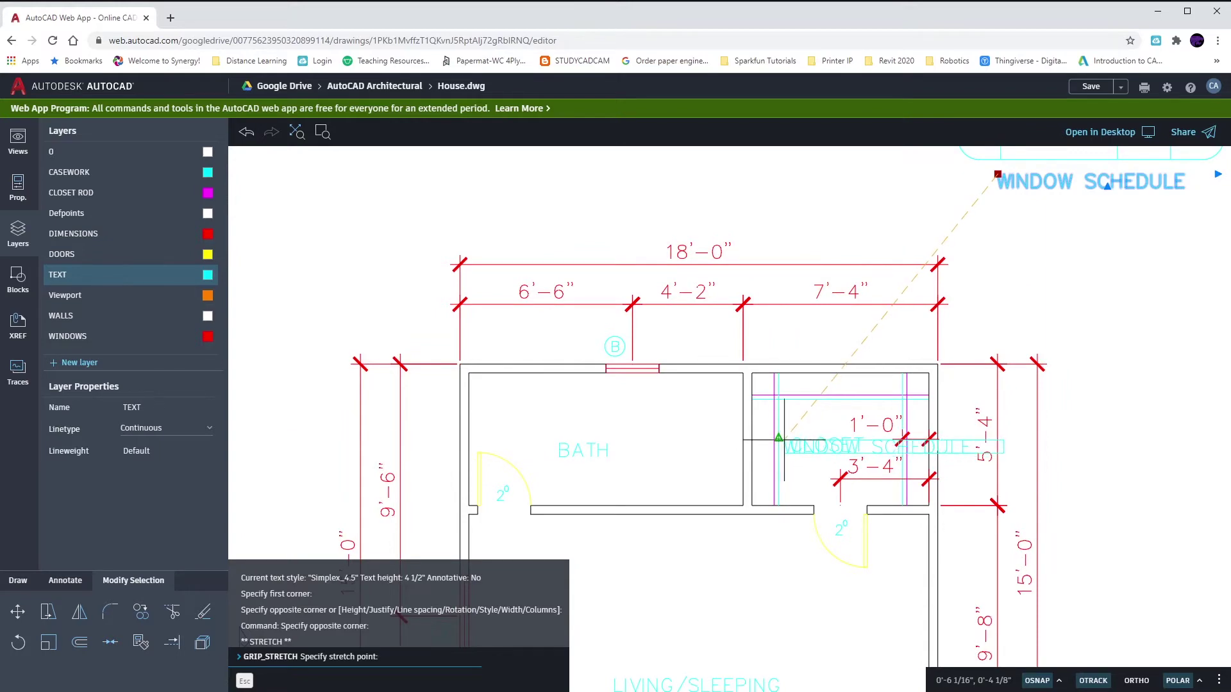
{"action": "scroll", "coordinate": [848, 280], "scroll_direction": "down", "scroll_amount": 3}
{"action": "scroll", "coordinate": [596, 366], "scroll_direction": "up", "scroll_amount": 4}
{"action": "mouse_move", "coordinate": [673, 366]}
{"action": "middle_mouse_down"}
{"action": "mouse_move", "coordinate": [631, 339]}
{"action": "mouse_move", "coordinate": [311, 344]}
{"action": "middle_mouse_up"}
{"action": "scroll", "coordinate": [317, 347], "scroll_direction": "down", "scroll_amount": 3}
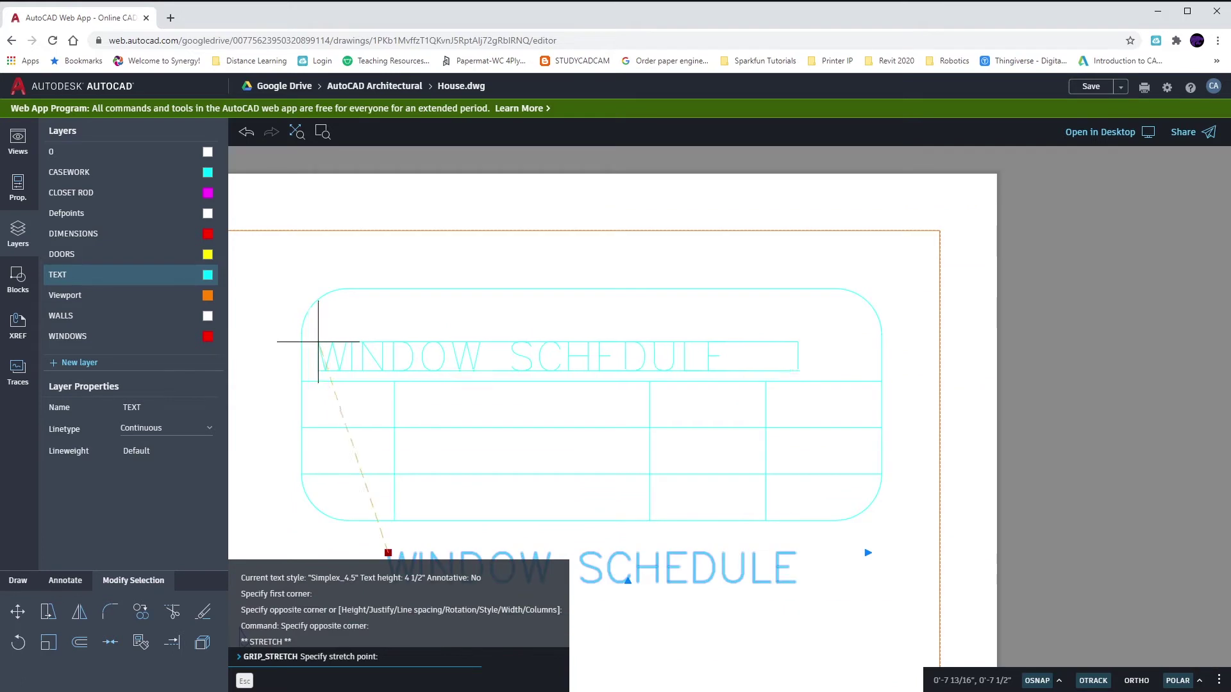
{"action": "left_click", "coordinate": [366, 320]}
{"action": "key", "text": "Escape"}
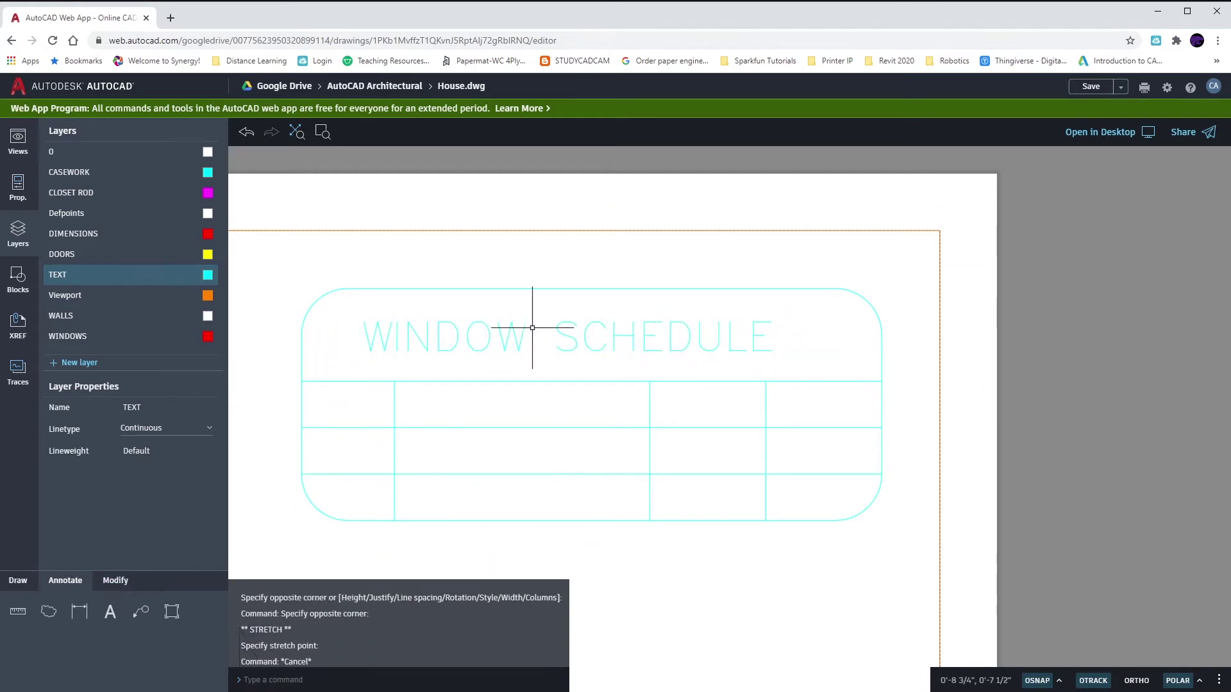
- Check the WINDOW SCHEDULE title's justification in the Properties panel
{"action": "middle_click_drag", "start_coordinate": [544, 286], "coordinate": [567, 289]}
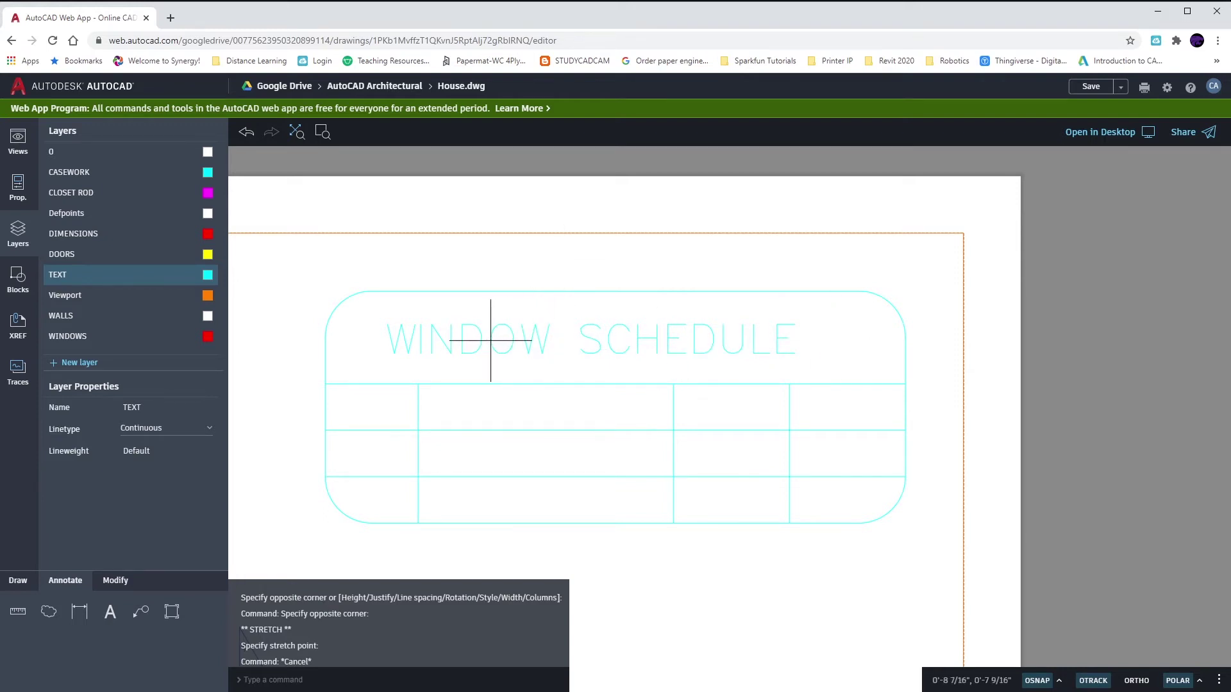
{"action": "left_click", "coordinate": [490, 341]}
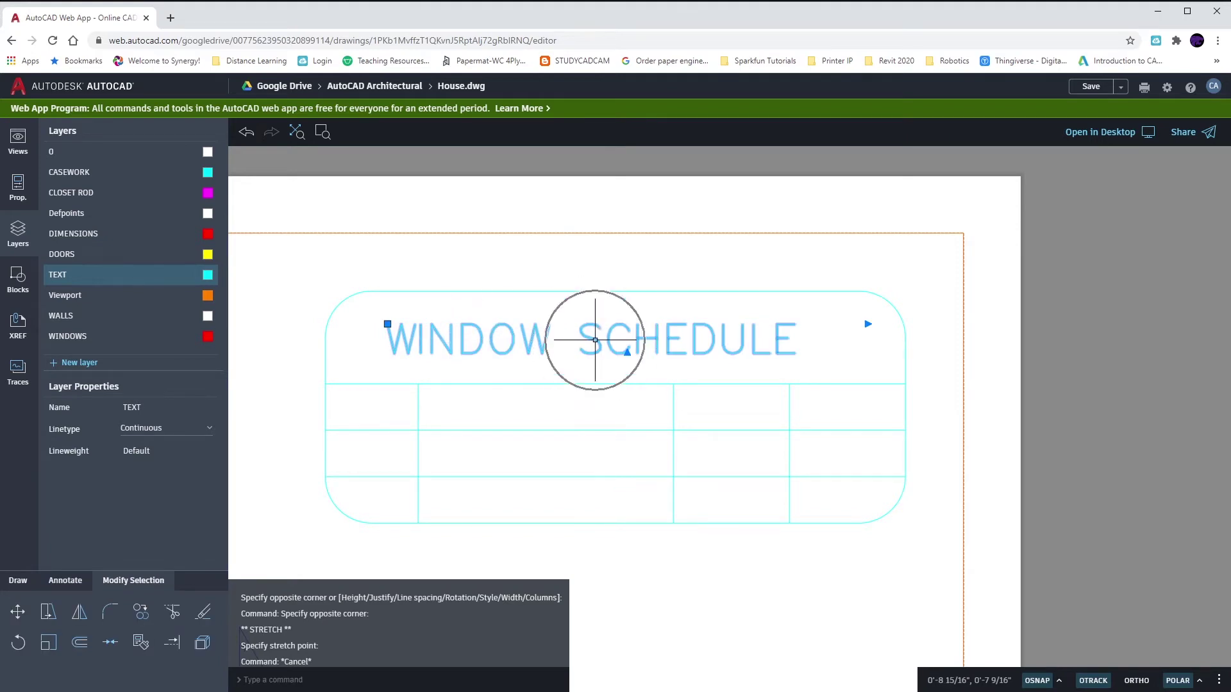
{"action": "left_click", "coordinate": [18, 228]}
{"action": "left_click", "coordinate": [142, 317]}
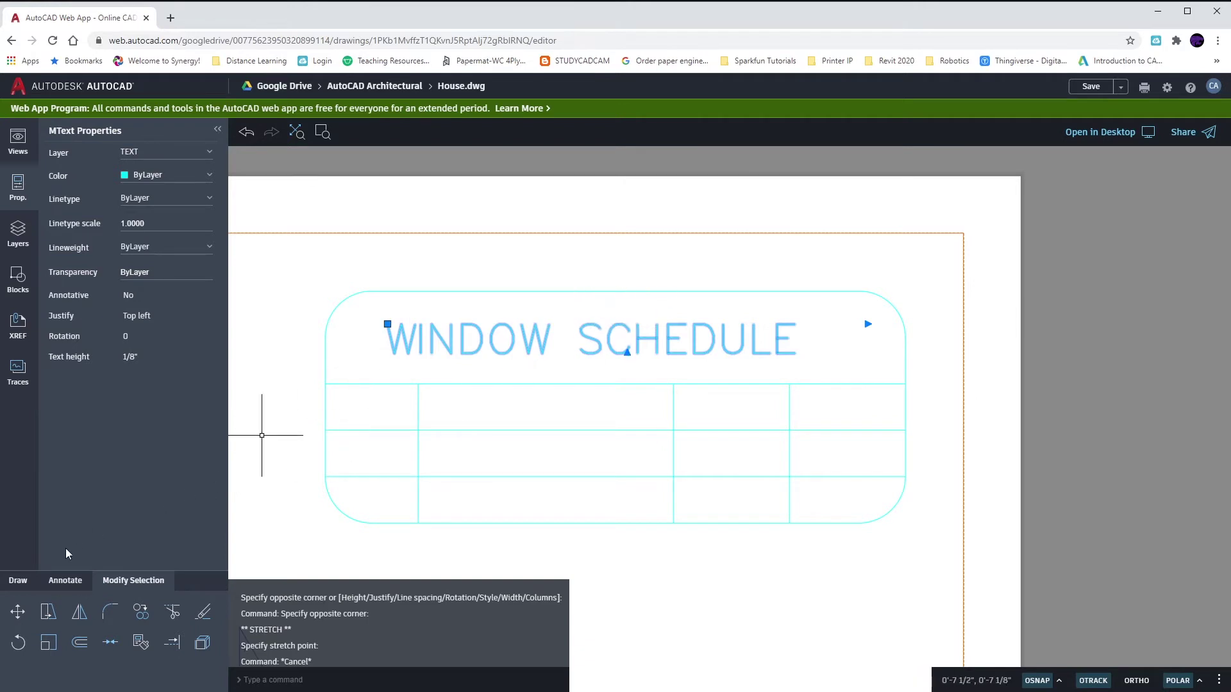
- Draw a vertical line from the title cell's top edge down to its bottom edge
{"action": "left_click", "coordinate": [19, 580]}
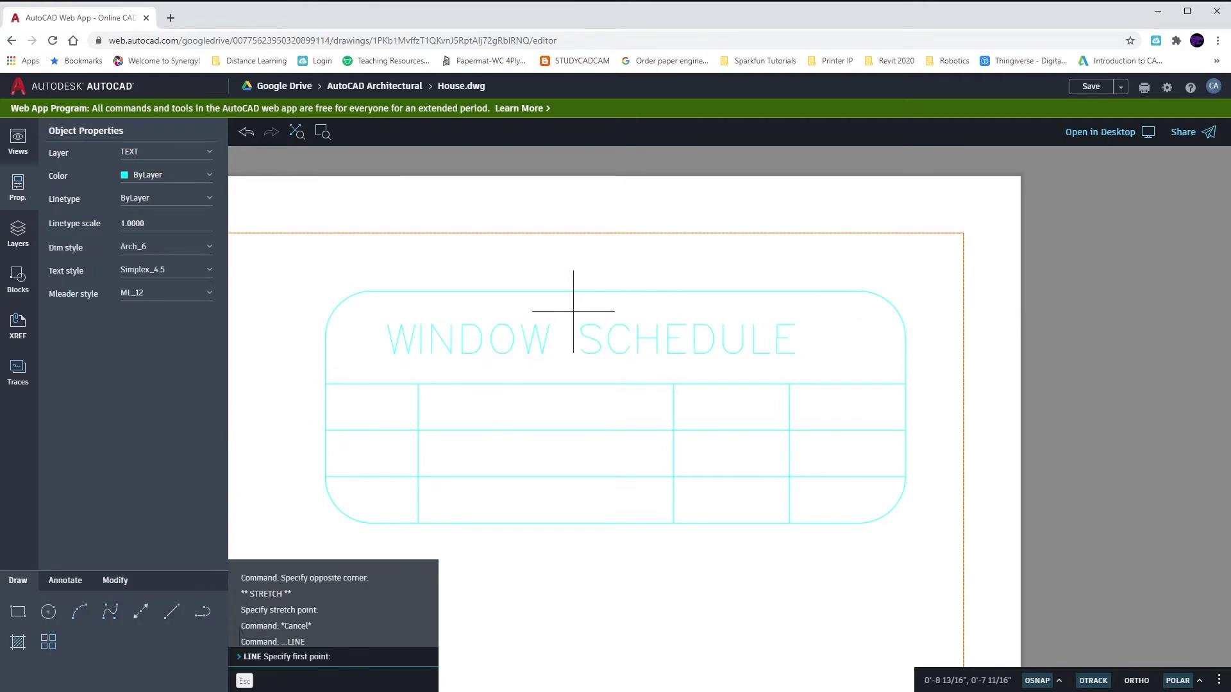
{"action": "left_click", "coordinate": [615, 292]}
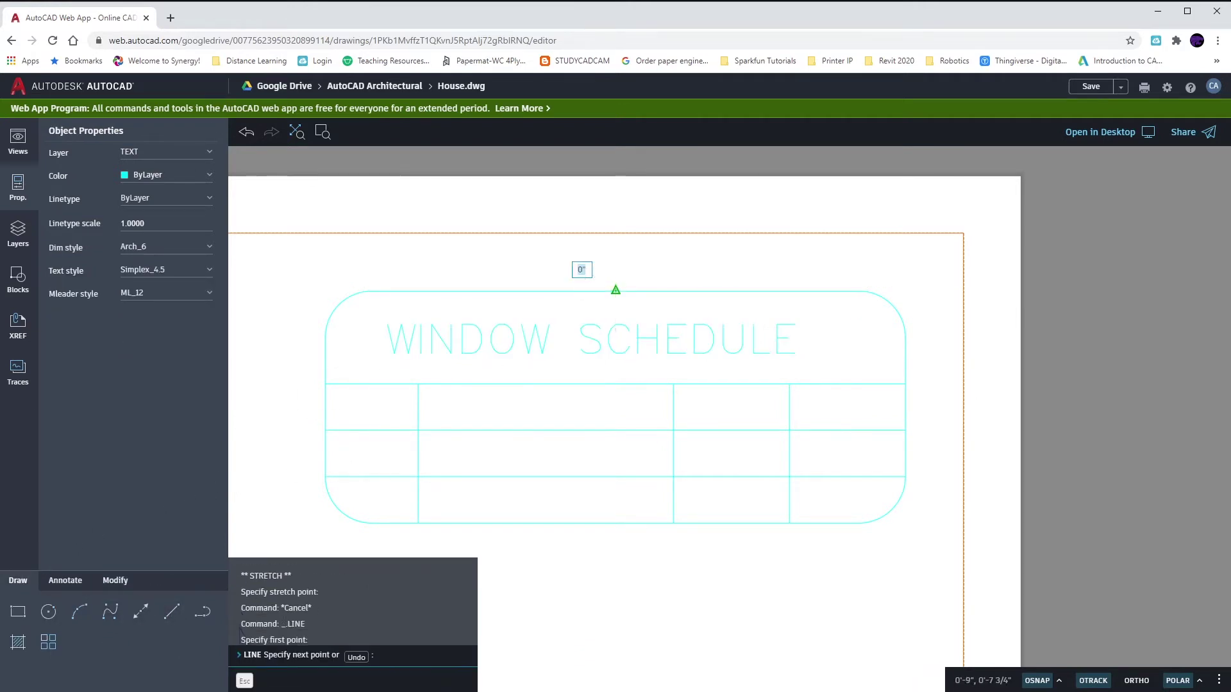
{"action": "left_click", "coordinate": [616, 383]}
{"action": "key", "text": "Escape"}
{"action": "key", "text": "Escape"}
- Select the WINDOW SCHEDULE text and the new vertical line
{"action": "left_click", "coordinate": [511, 332]}
{"action": "left_click", "coordinate": [558, 346]}
{"action": "scroll", "coordinate": [511, 334], "scroll_direction": "up", "scroll_amount": 1}
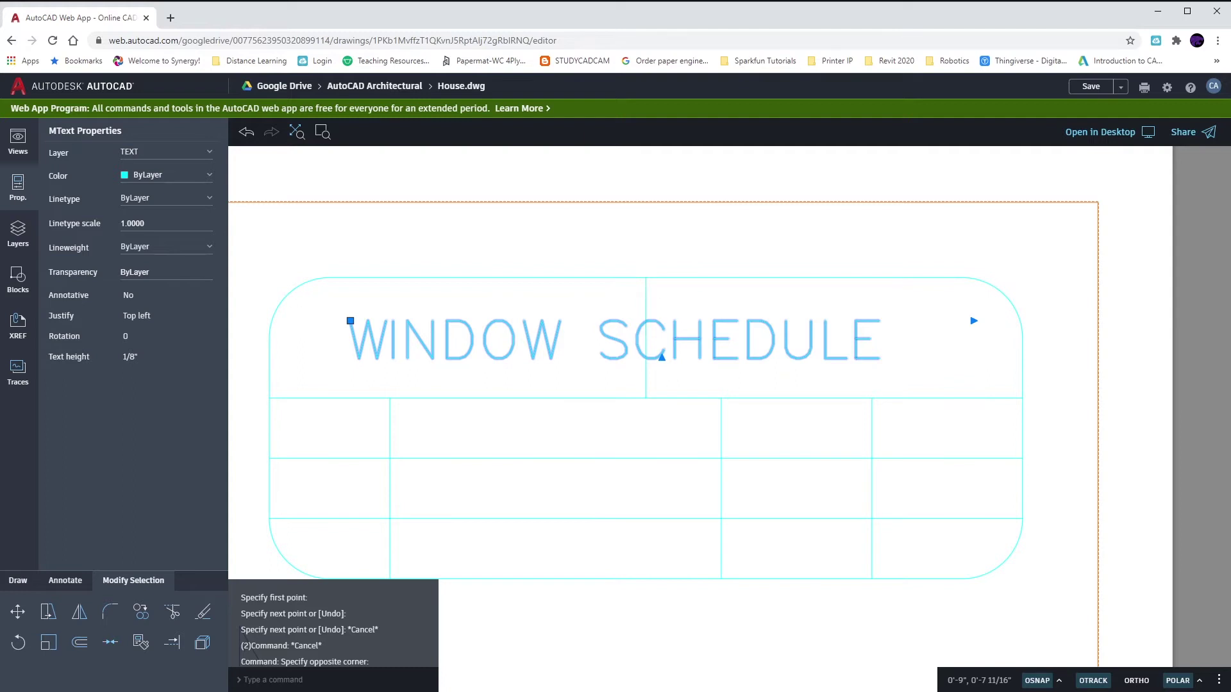
{"action": "left_click", "coordinate": [646, 341]}
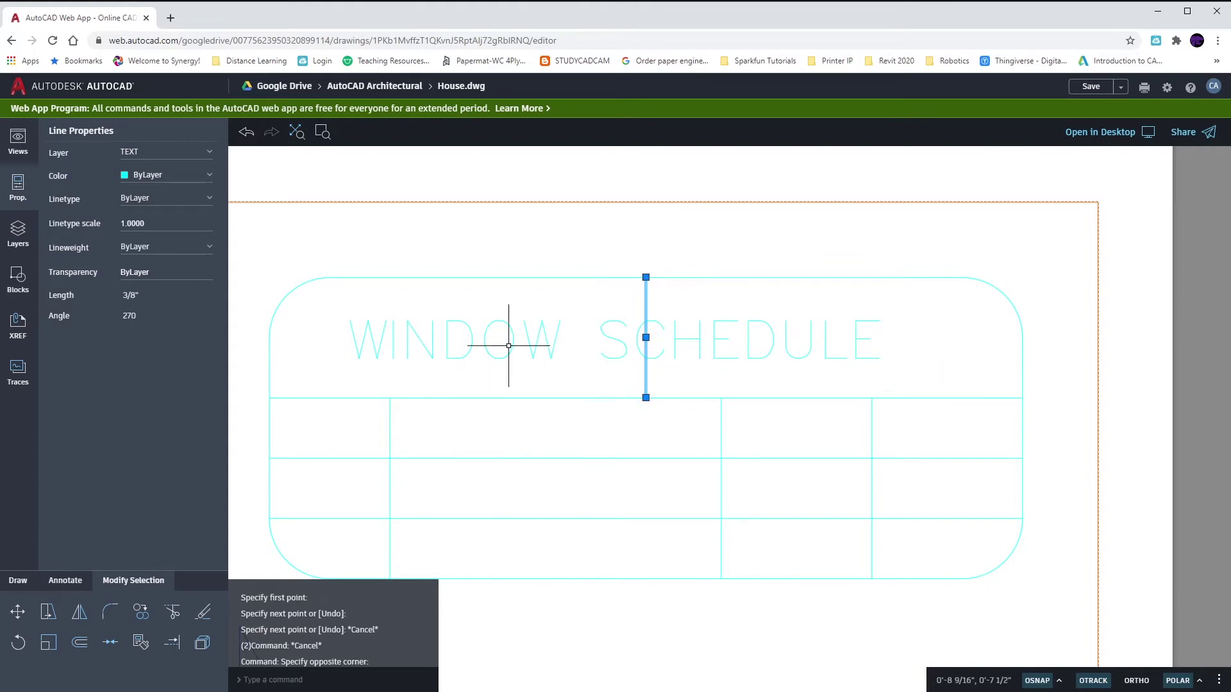
- Grip-move the WINDOW SCHEDULE title to a new position in its row
{"action": "left_click", "coordinate": [667, 364]}
{"action": "left_click", "coordinate": [568, 308]}
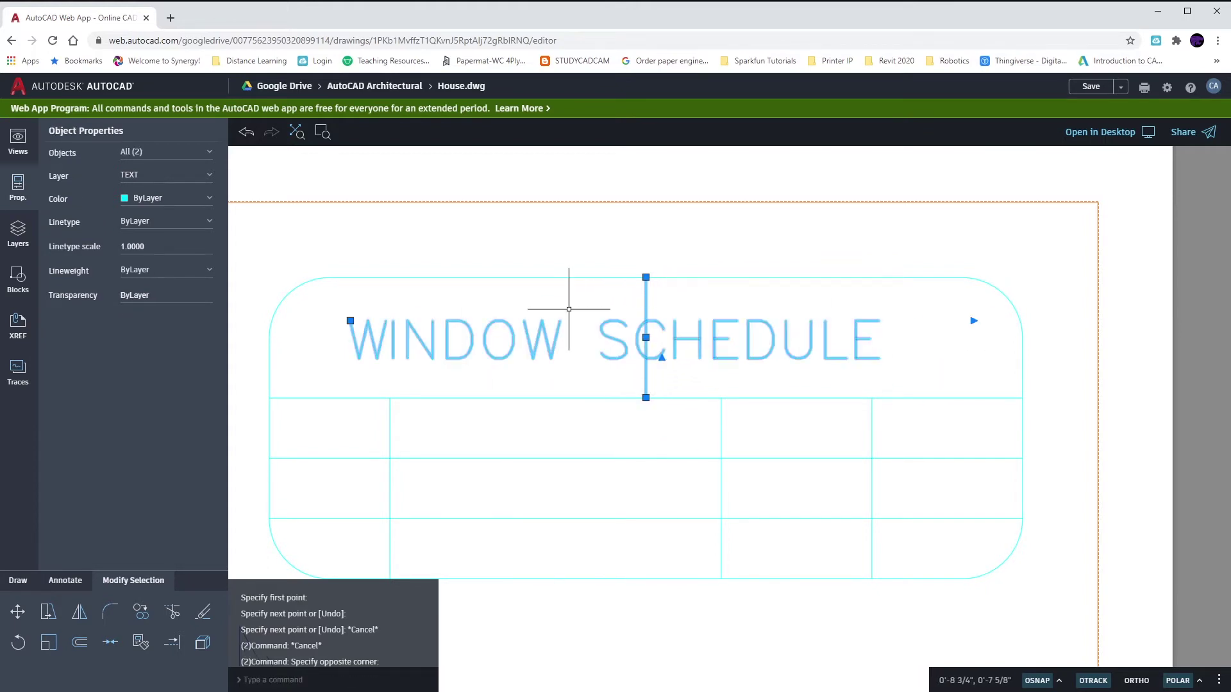
{"action": "left_click", "coordinate": [350, 321]}
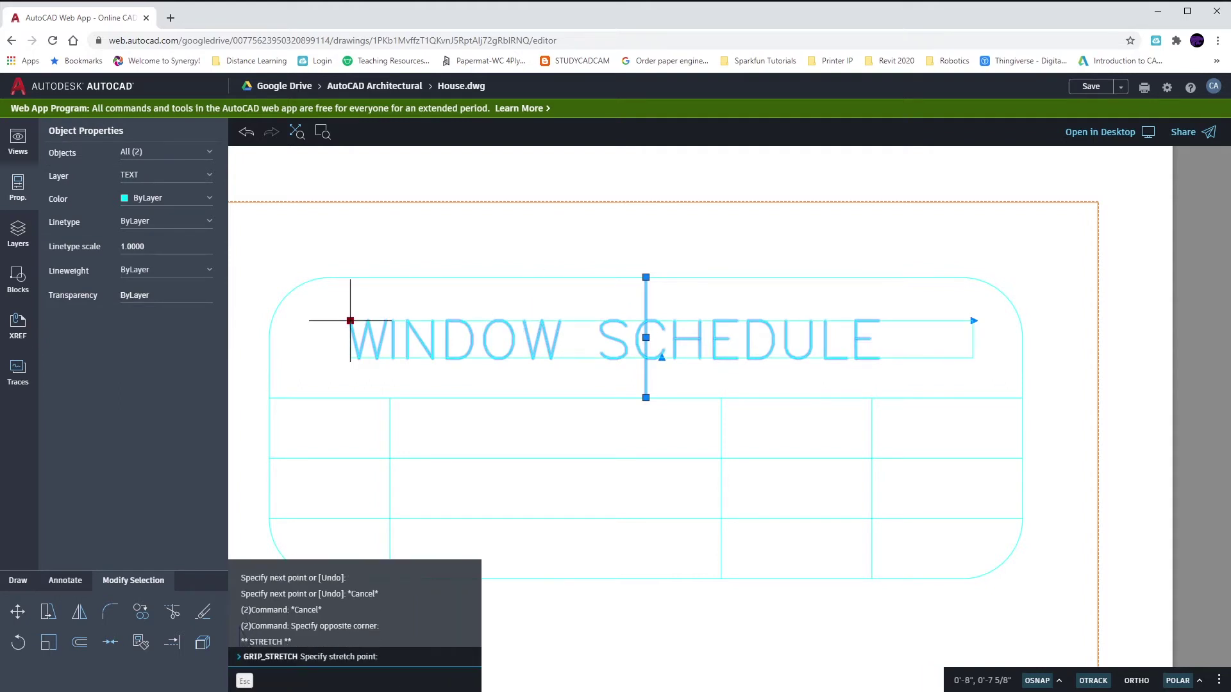
{"action": "scroll", "coordinate": [366, 322], "scroll_direction": "up", "scroll_amount": 1}
{"action": "scroll", "coordinate": [366, 322], "scroll_direction": "up", "scroll_amount": 1}
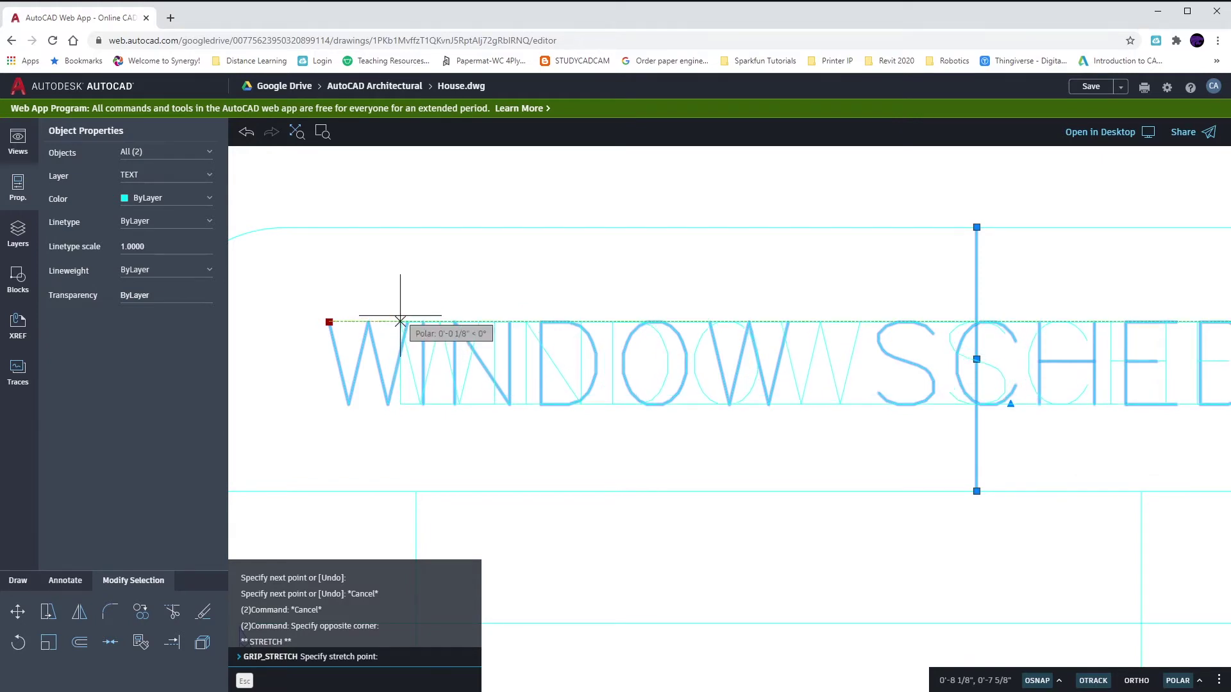
{"action": "left_click", "coordinate": [399, 321]}
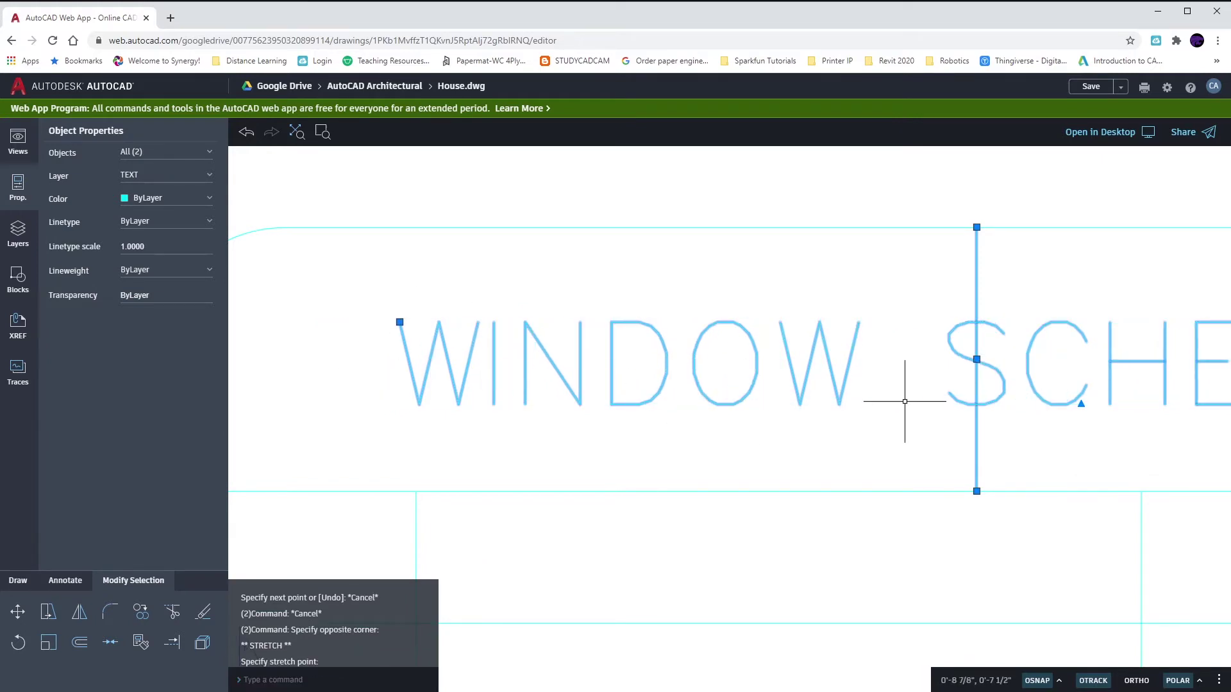
{"action": "middle_click_drag", "start_coordinate": [846, 381], "coordinate": [660, 360]}
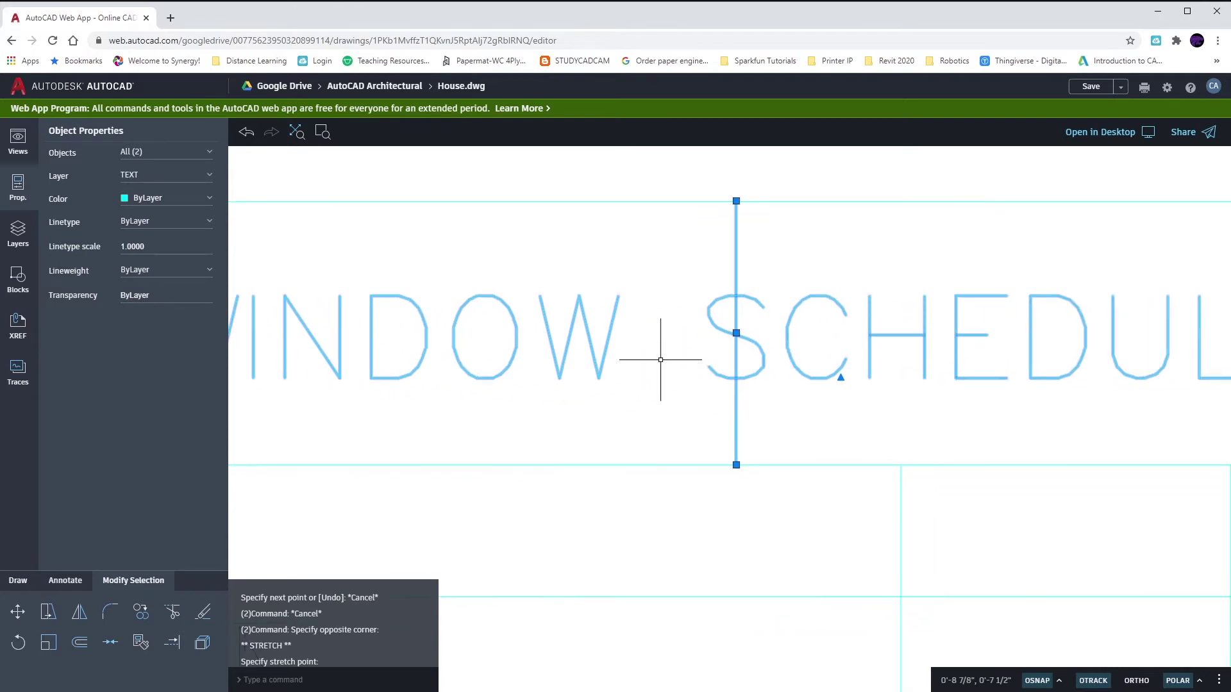
{"action": "scroll", "coordinate": [720, 336], "scroll_direction": "up", "scroll_amount": 5}
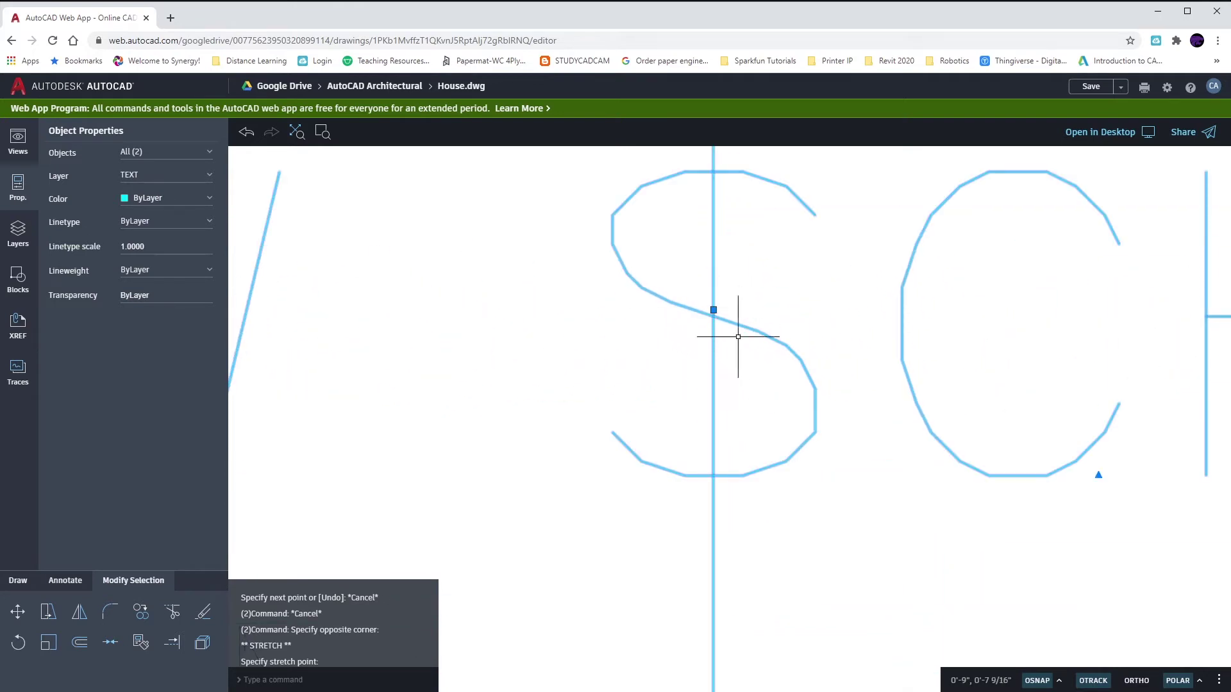
{"action": "scroll", "coordinate": [949, 503], "scroll_direction": "down", "scroll_amount": 3}
{"action": "scroll", "coordinate": [893, 467], "scroll_direction": "down", "scroll_amount": 2}
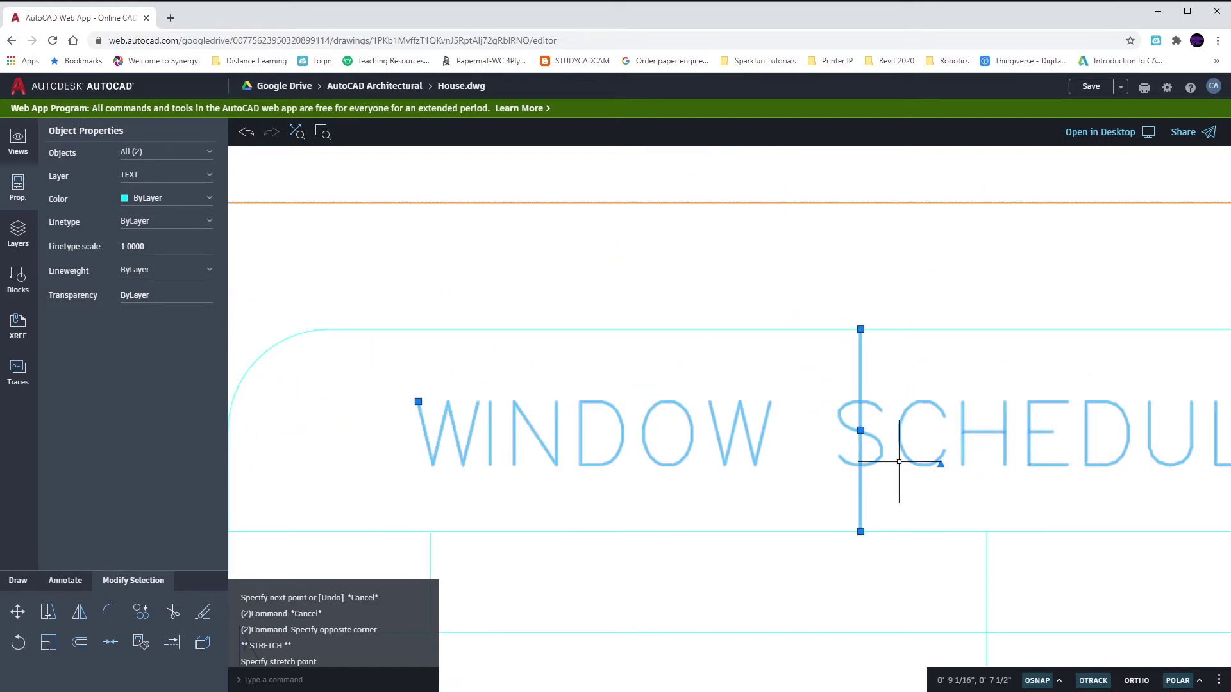
{"action": "scroll", "coordinate": [836, 481], "scroll_direction": "down", "scroll_amount": 2}
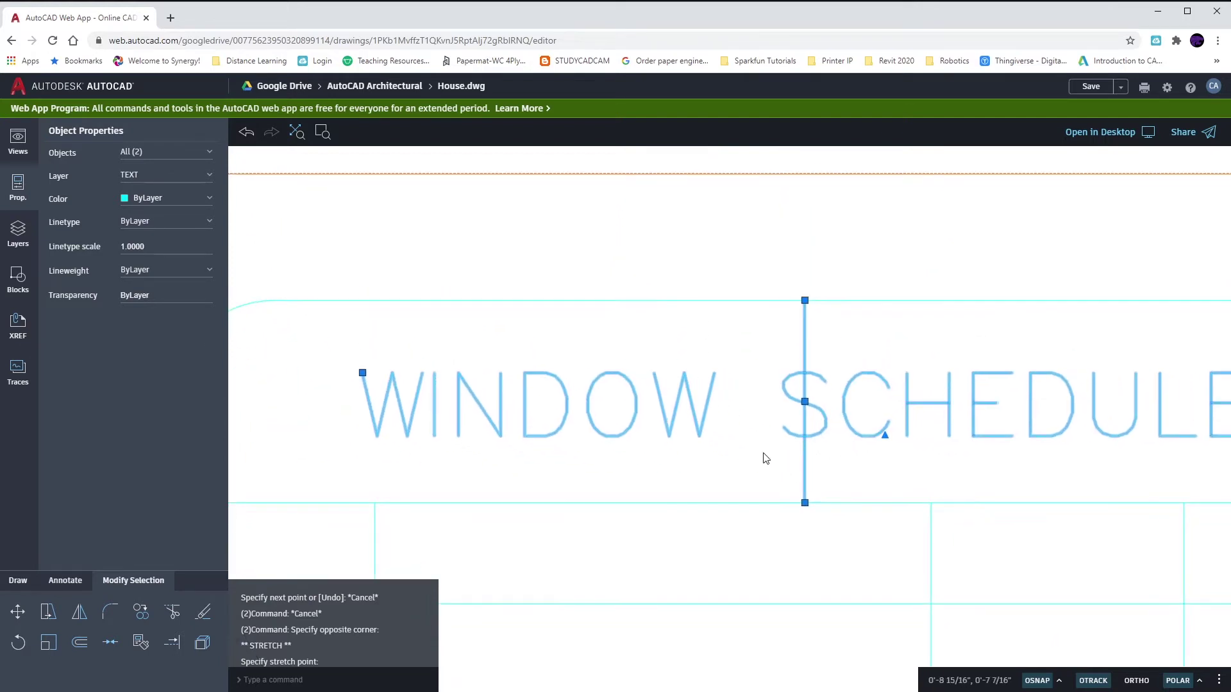
- With object snap off, lower the title within its row and select the title-row divider
{"action": "left_click", "coordinate": [1038, 680]}
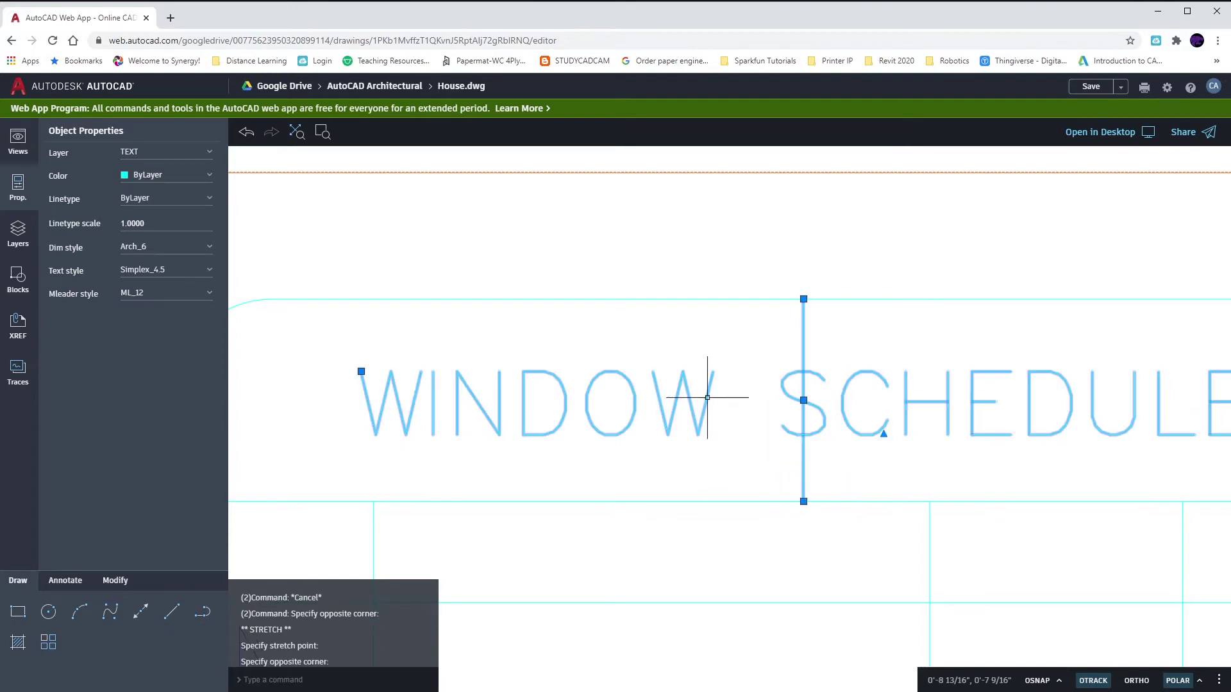
{"action": "left_click", "coordinate": [650, 390]}
{"action": "left_click", "coordinate": [361, 371]}
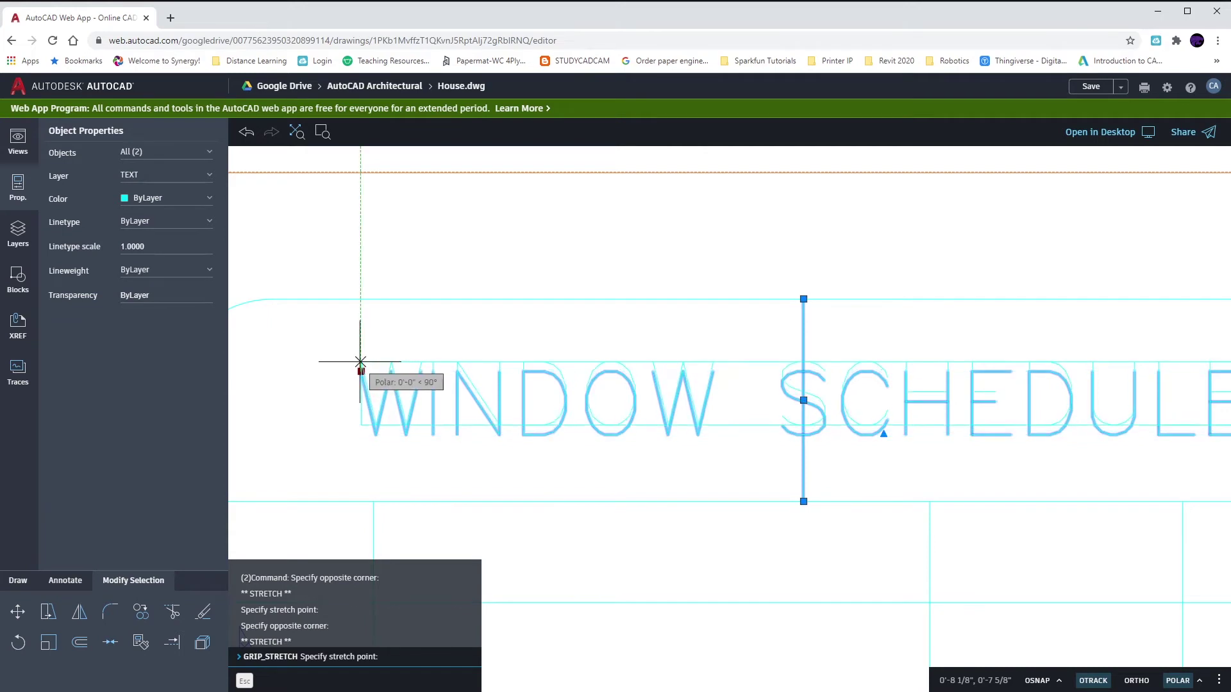
{"action": "left_click", "coordinate": [361, 325]}
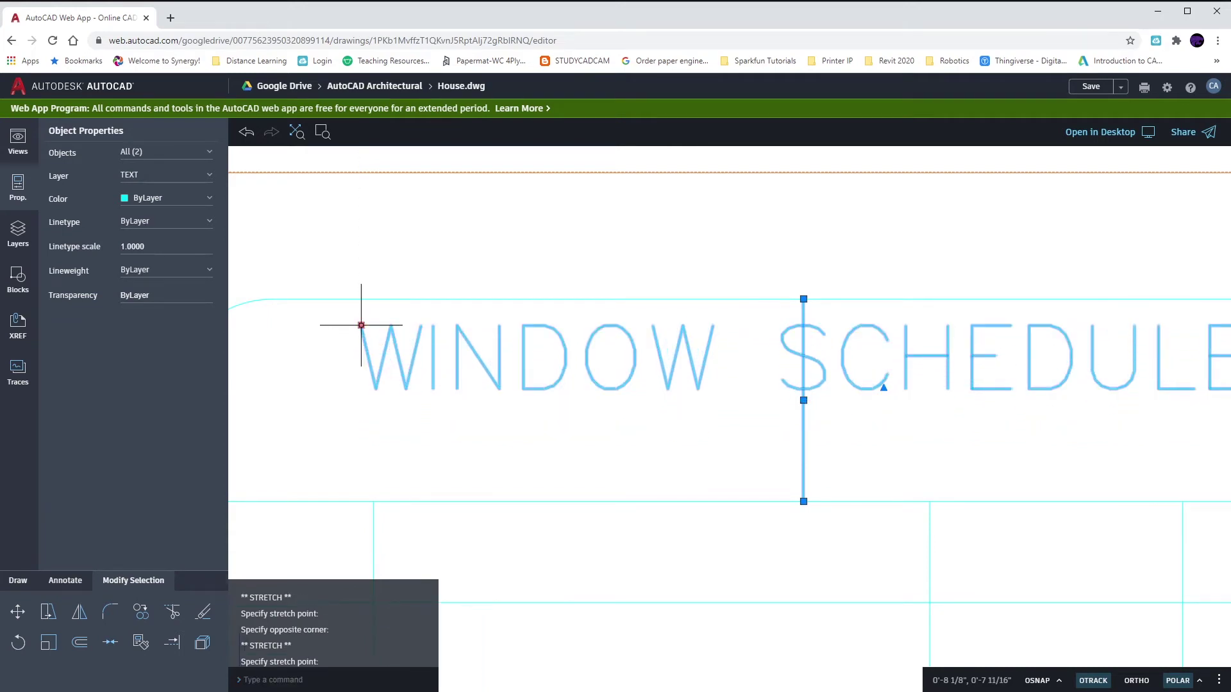
{"action": "left_click", "coordinate": [361, 326]}
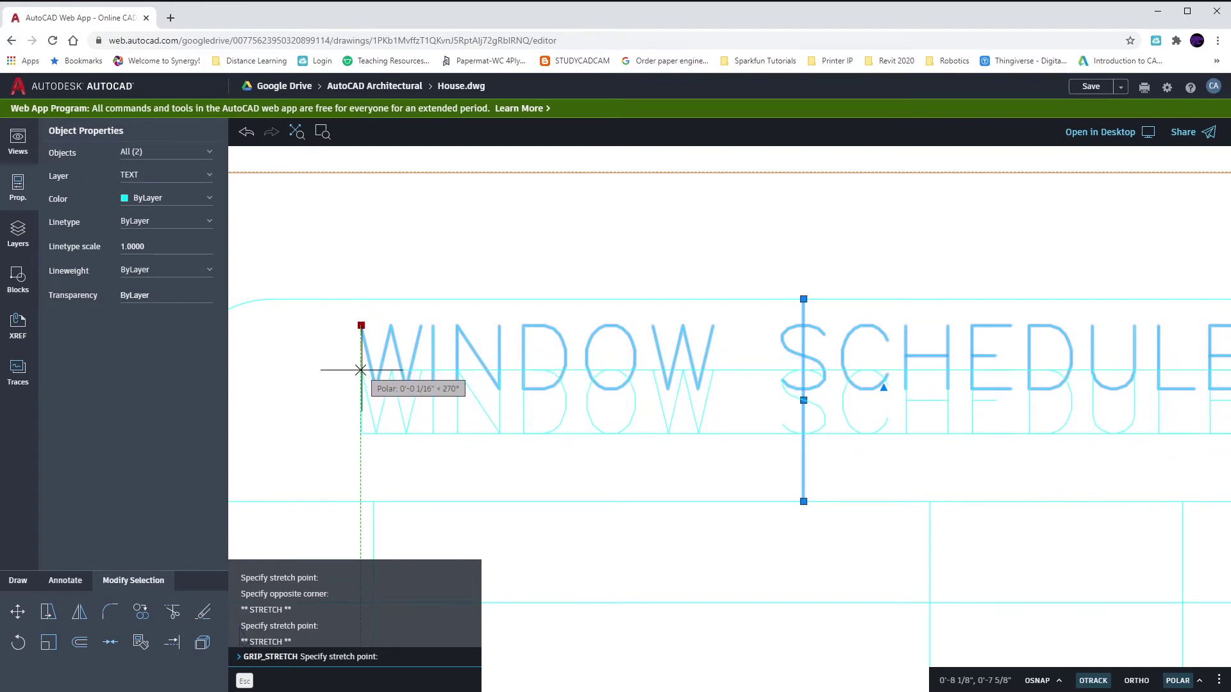
{"action": "left_click", "coordinate": [361, 370]}
{"action": "key", "text": "Escape"}
{"action": "scroll", "coordinate": [360, 370], "scroll_direction": "down", "scroll_amount": 1}
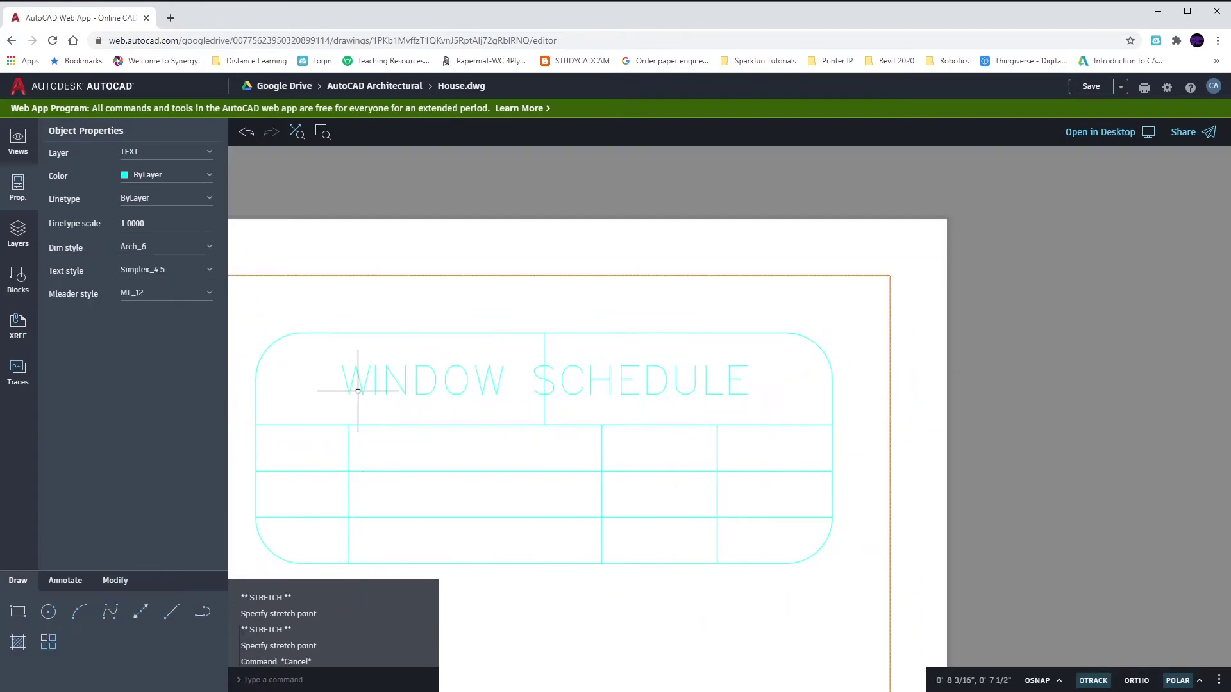
{"action": "scroll", "coordinate": [360, 385], "scroll_direction": "down", "scroll_amount": 1}
{"action": "left_click_drag", "start_coordinate": [510, 404], "coordinate": [687, 359]}
{"action": "left_click", "coordinate": [673, 361]}
{"action": "key", "text": "Delete"}
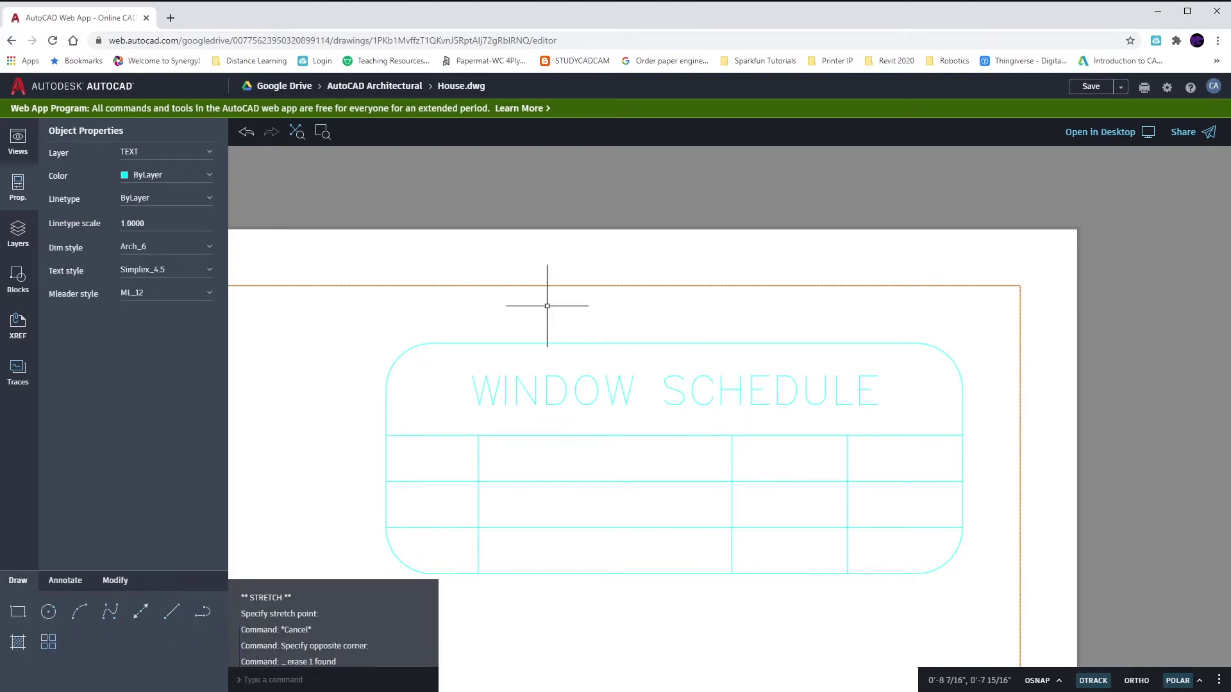
{"action": "middle_click_drag", "start_coordinate": [546, 306], "coordinate": [576, 308]}
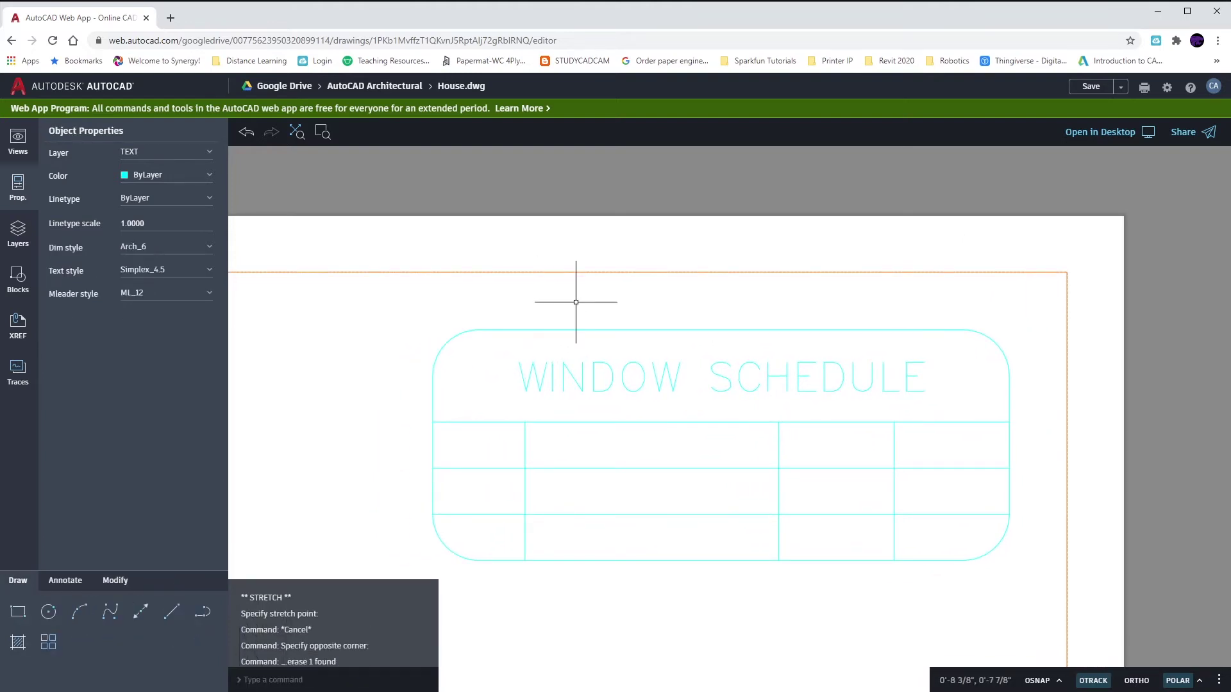
{"action": "left_click", "coordinate": [441, 424]}
{"action": "left_click", "coordinate": [523, 457]}
{"action": "left_click", "coordinate": [538, 433]}
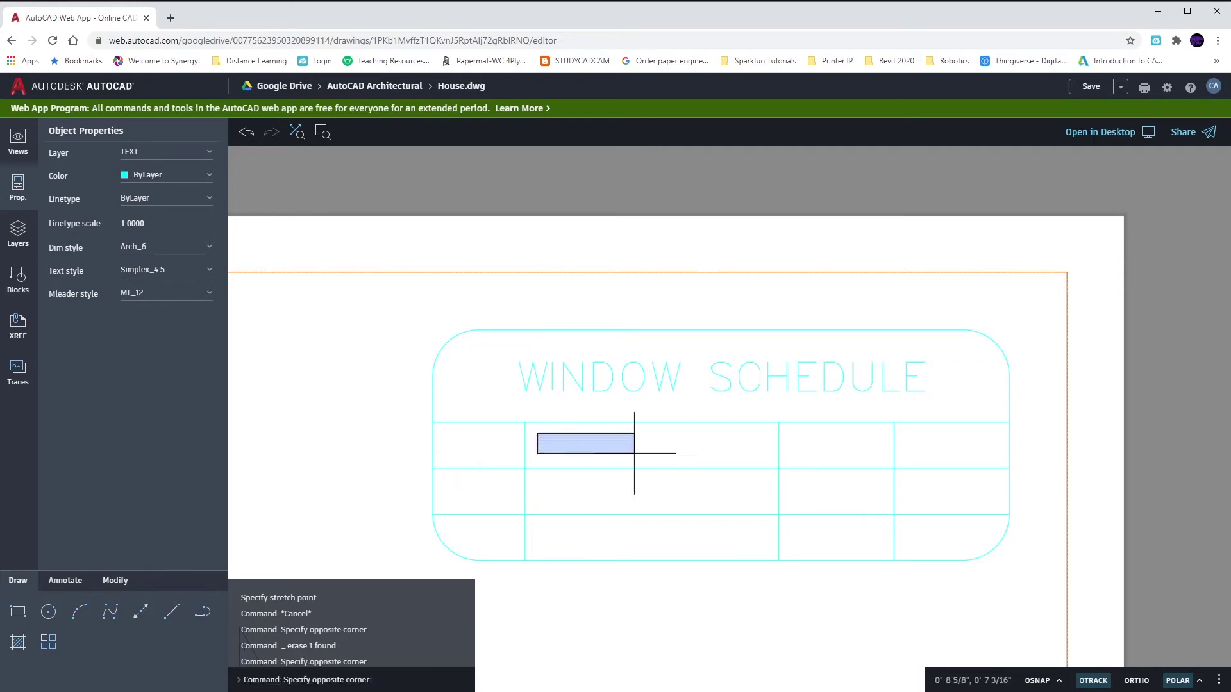
{"action": "left_click", "coordinate": [750, 460]}
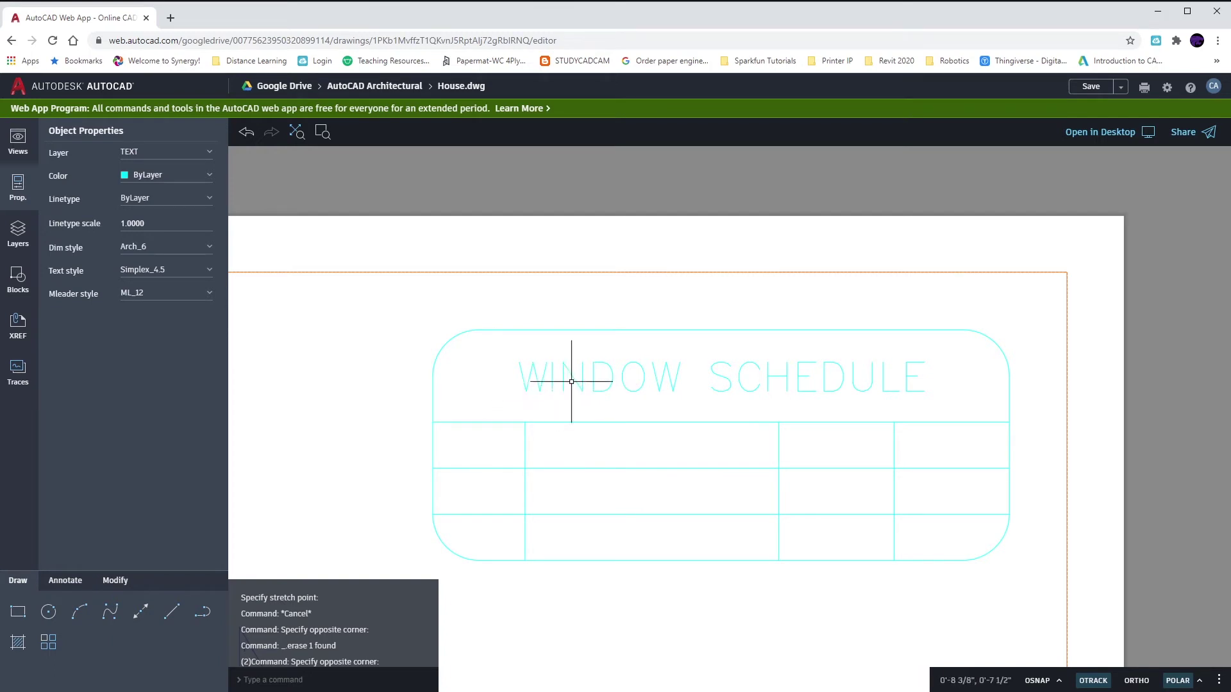
{"action": "left_click", "coordinate": [66, 580]}
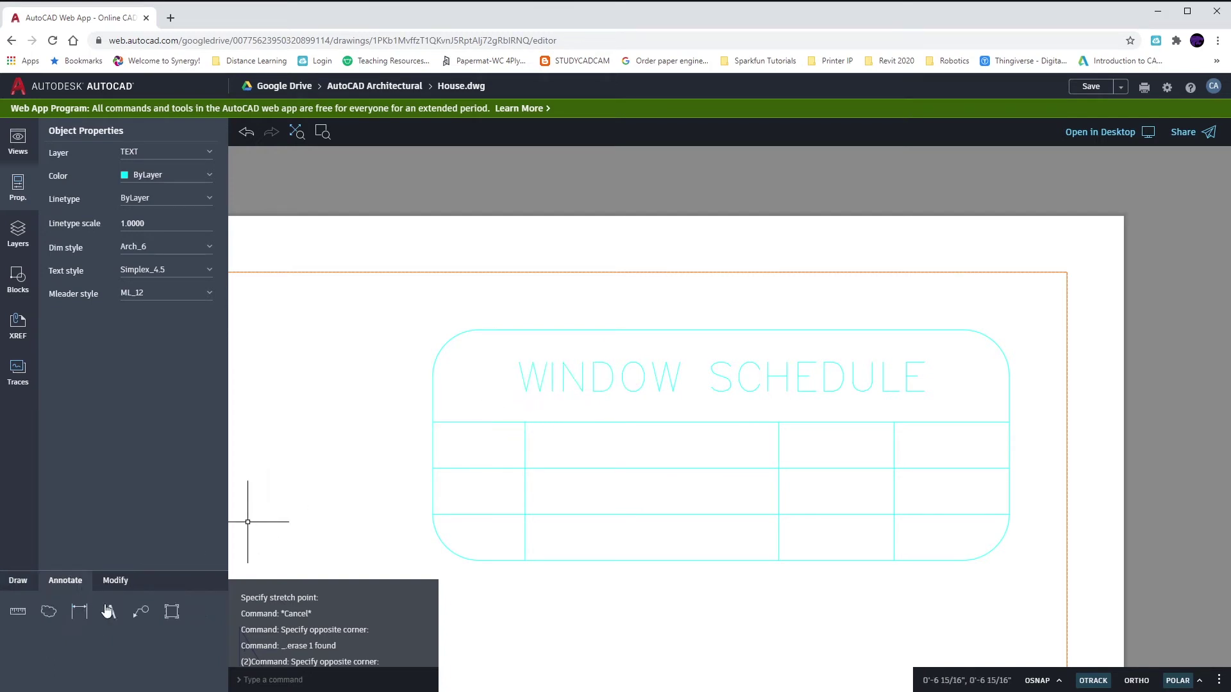
- Create a MARK multiline text label in free space below the table
{"action": "left_click", "coordinate": [110, 611]}
{"action": "middle_click_drag", "start_coordinate": [498, 612], "coordinate": [498, 496]}
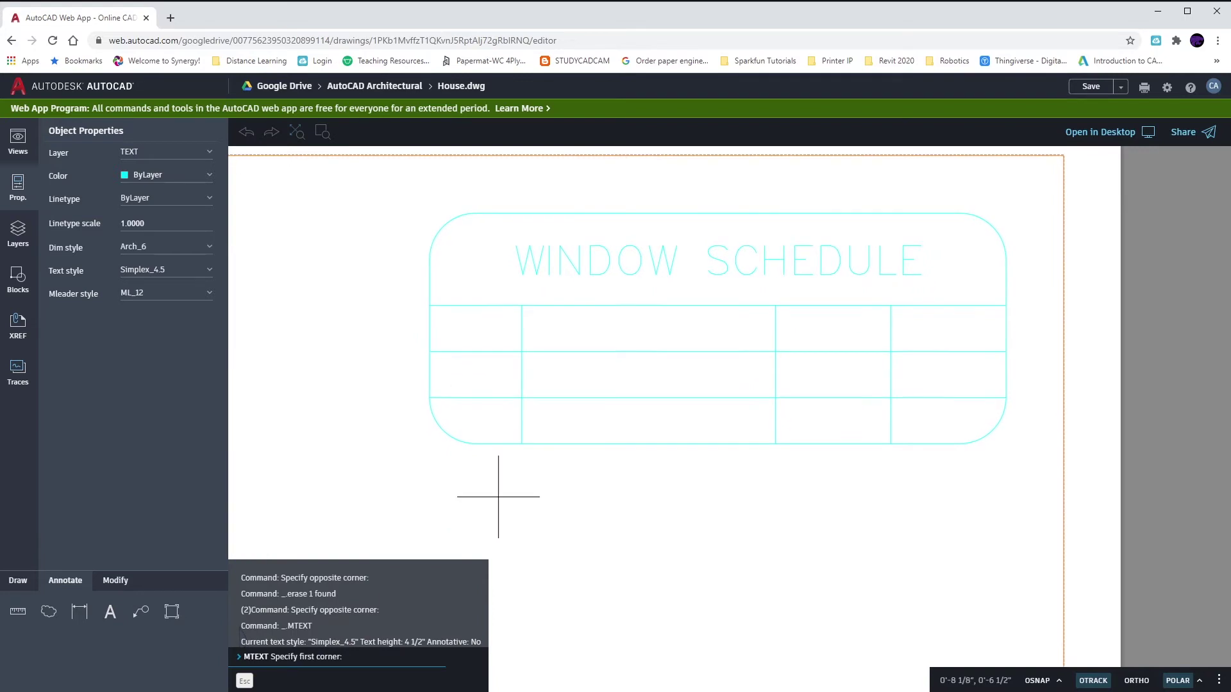
{"action": "left_click", "coordinate": [545, 475]}
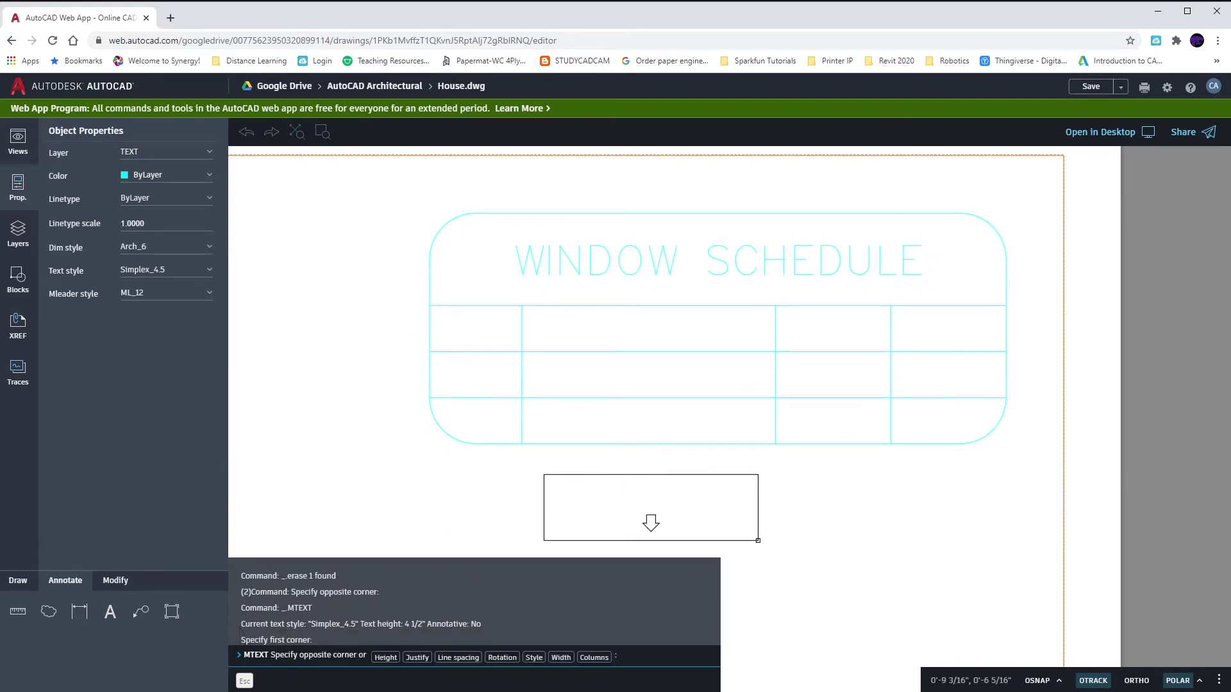
{"action": "left_click", "coordinate": [762, 543]}
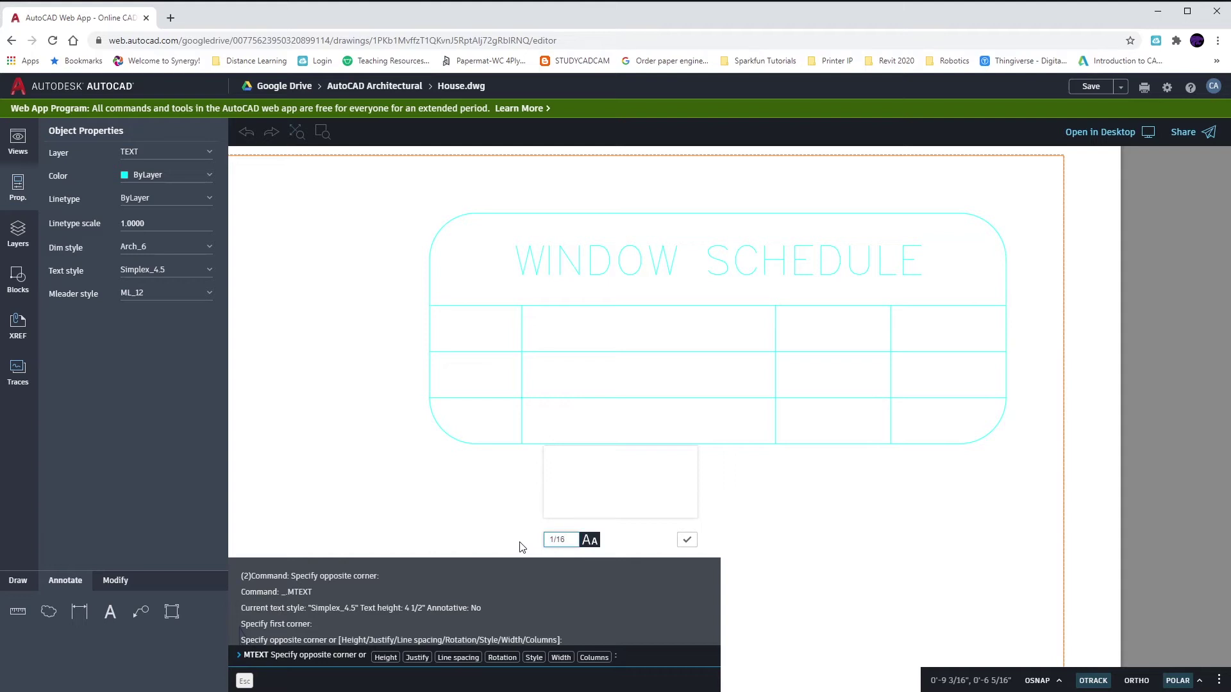
{"action": "left_click", "coordinate": [568, 469]}
{"action": "type", "text": "MARK"}
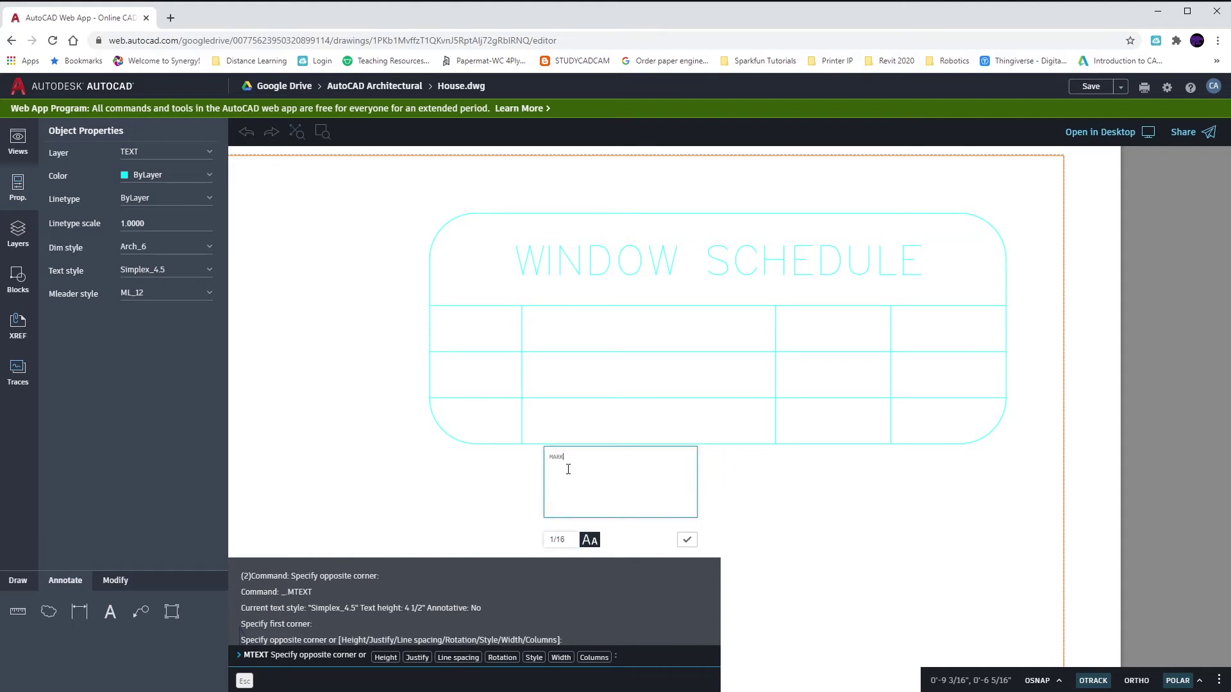
{"action": "left_click", "coordinate": [687, 539]}
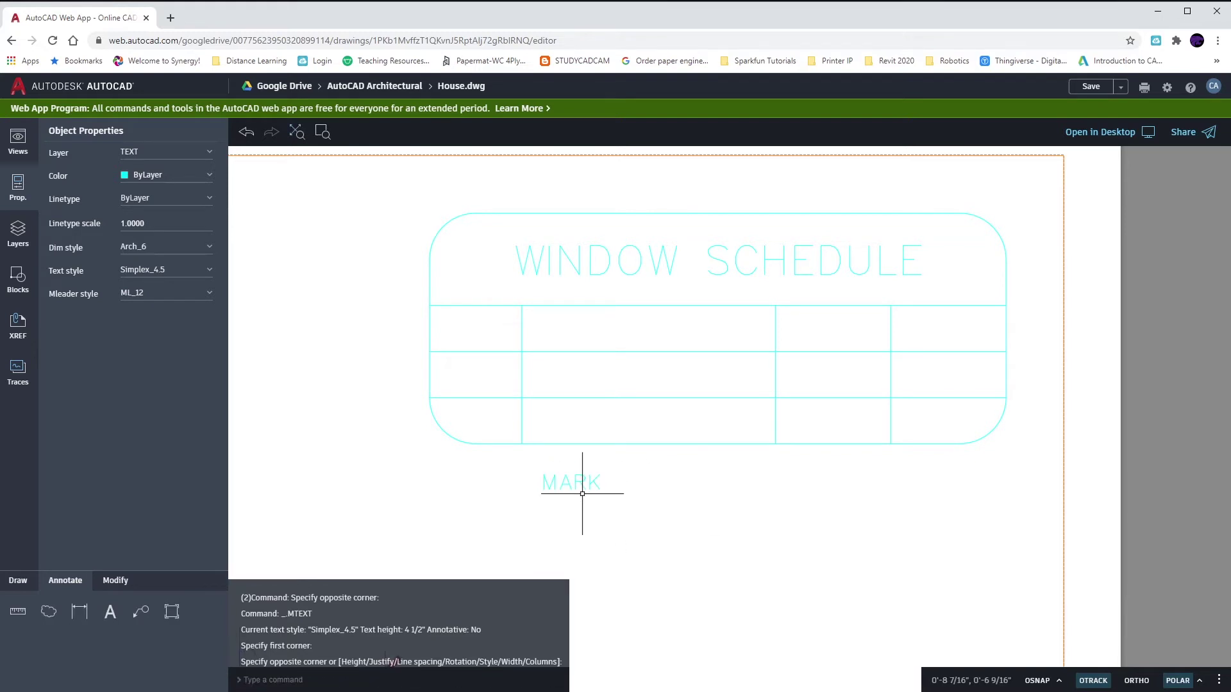
- Grip-move the MARK text into the first cell under the title
{"action": "left_click", "coordinate": [546, 476]}
{"action": "left_click", "coordinate": [546, 476]}
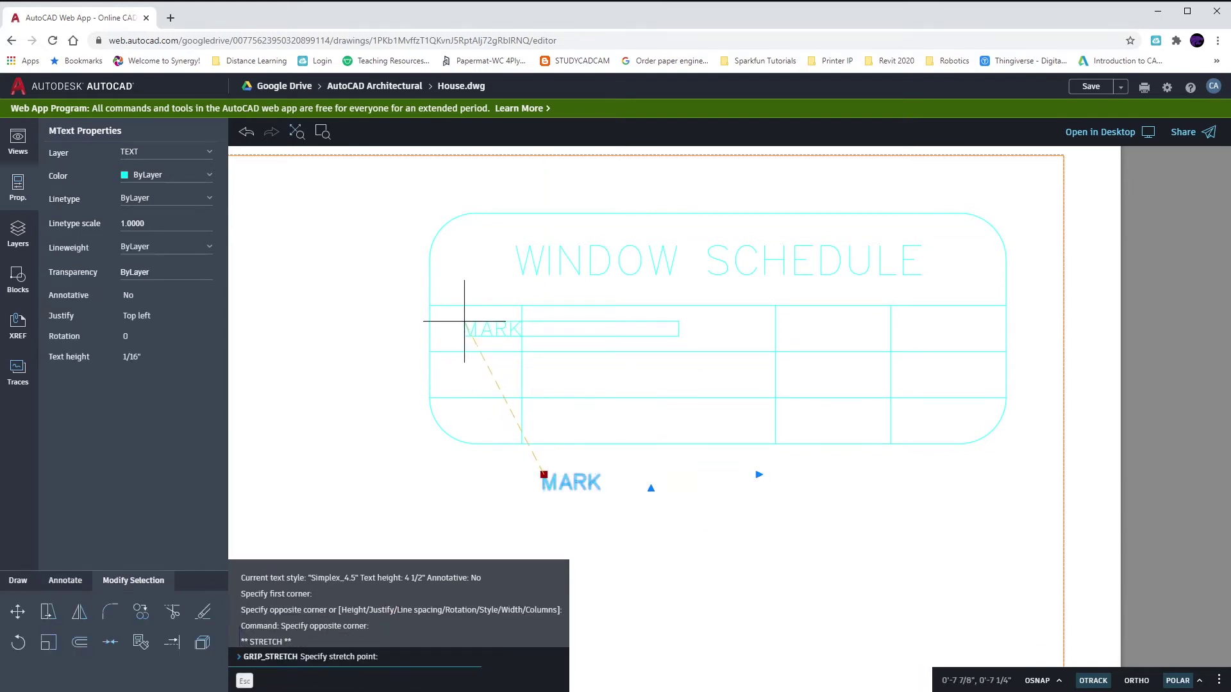
{"action": "left_click", "coordinate": [455, 320]}
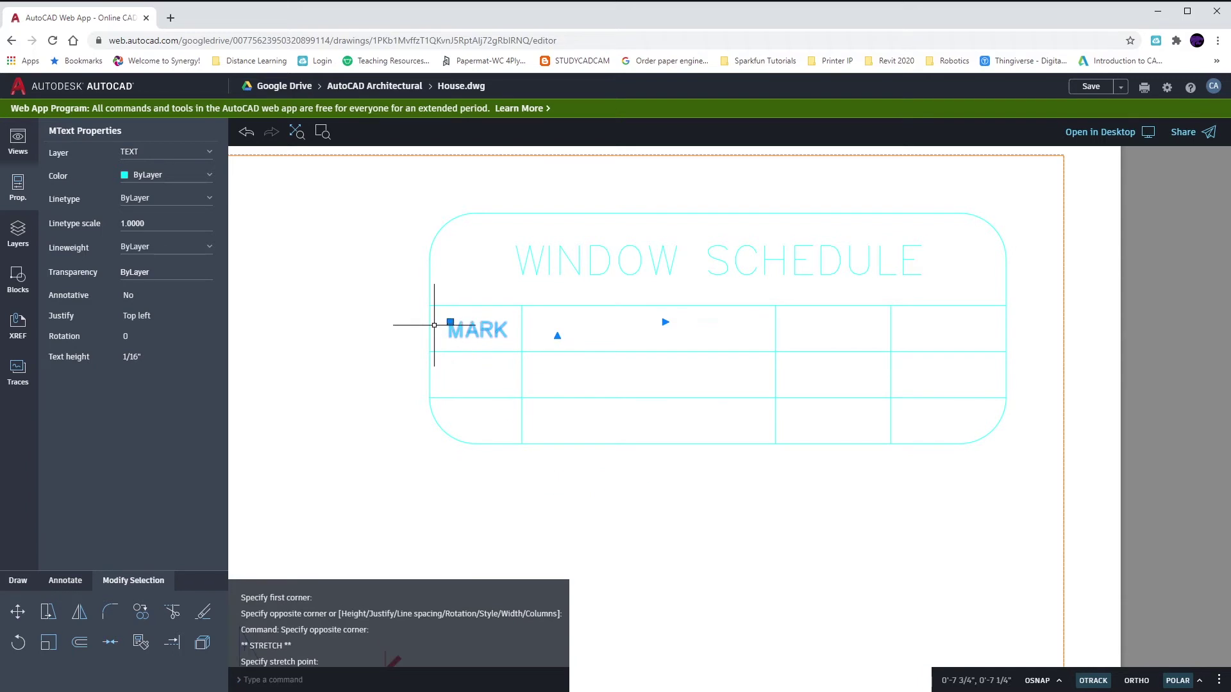
{"action": "scroll", "coordinate": [413, 323], "scroll_direction": "up", "scroll_amount": 4}
{"action": "middle_click_drag", "start_coordinate": [407, 309], "coordinate": [385, 274]}
{"action": "key", "text": "Escape"}
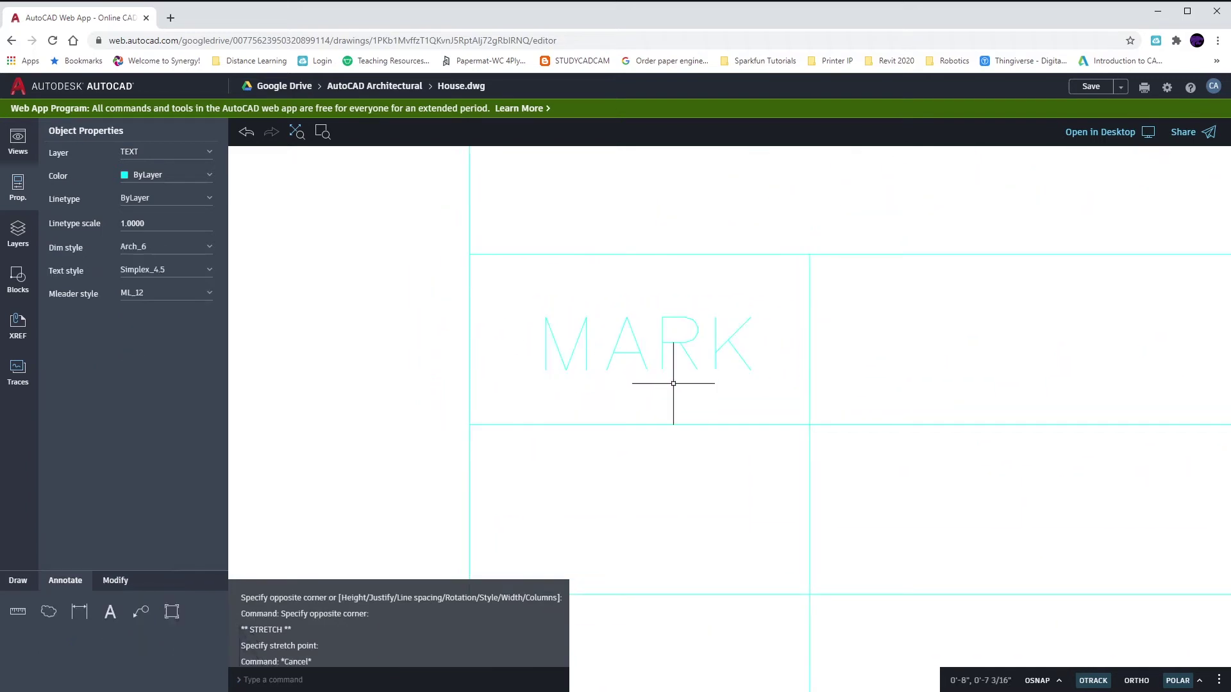
{"action": "scroll", "coordinate": [673, 385], "scroll_direction": "up", "scroll_amount": 1}
{"action": "middle_click_drag", "start_coordinate": [673, 385], "coordinate": [656, 391]}
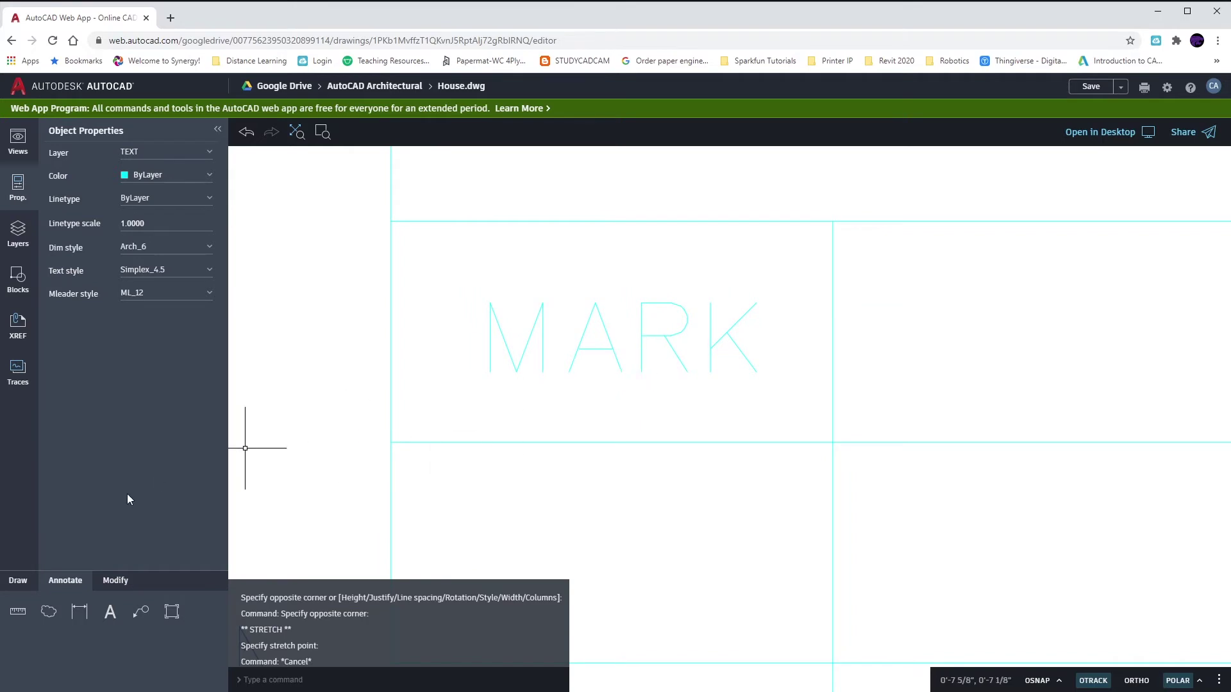
{"action": "left_click", "coordinate": [25, 585]}
{"action": "left_click", "coordinate": [171, 613]}
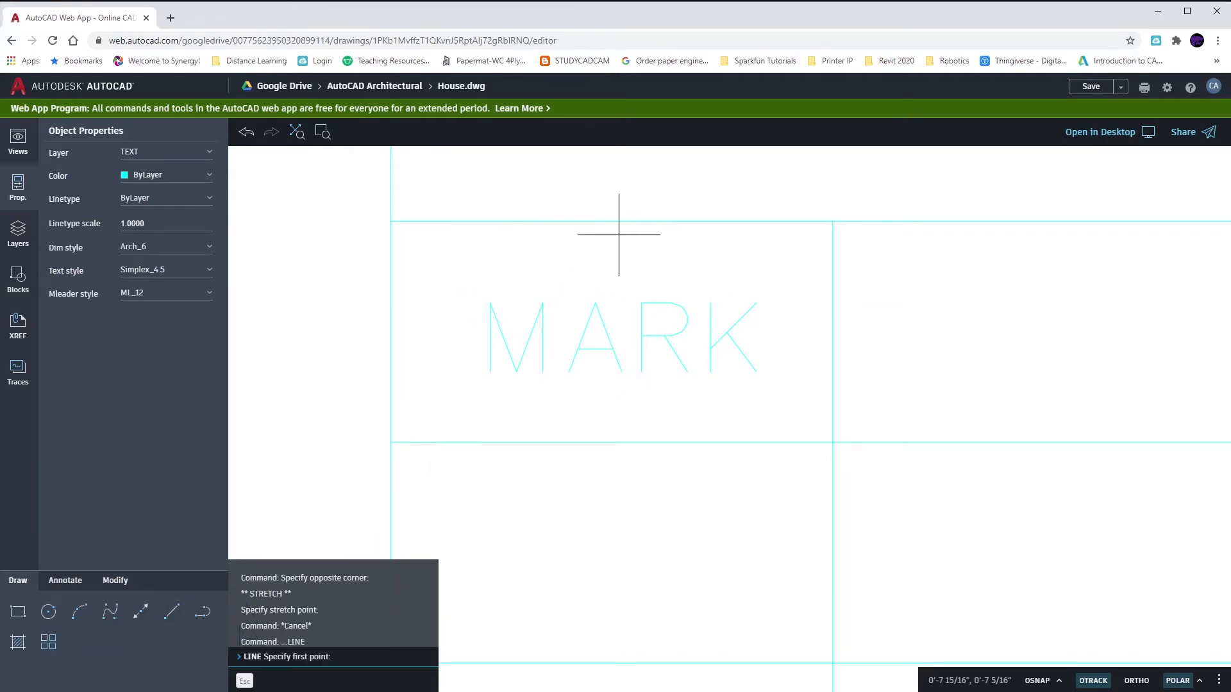
- Draw a diagonal guide line from the MARK cell's top-left to bottom-right corner
{"action": "left_click", "coordinate": [1037, 682]}
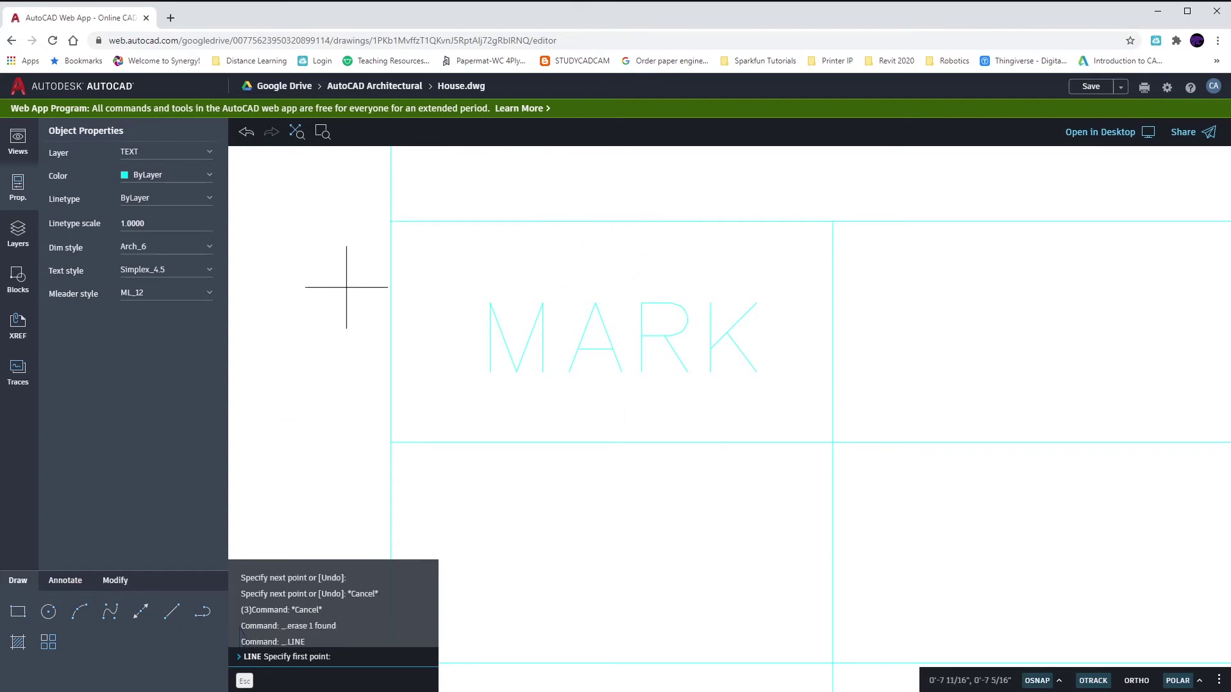
{"action": "left_click", "coordinate": [390, 222]}
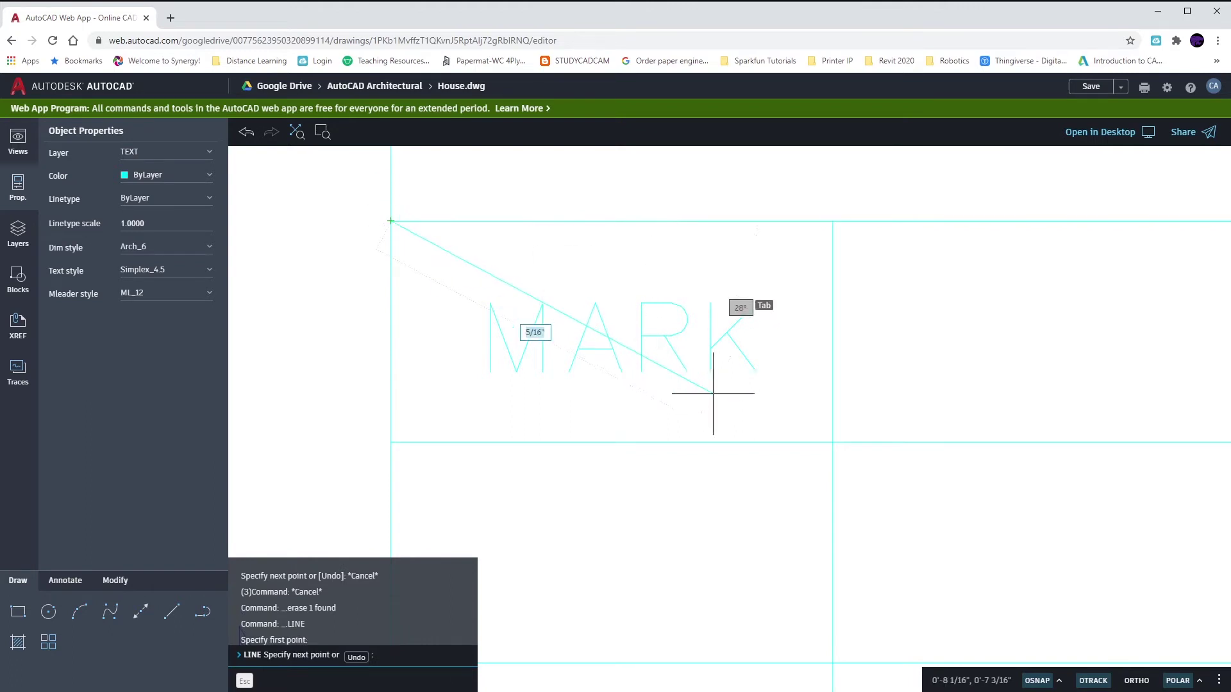
{"action": "left_click", "coordinate": [833, 440]}
{"action": "key", "text": "Escape"}
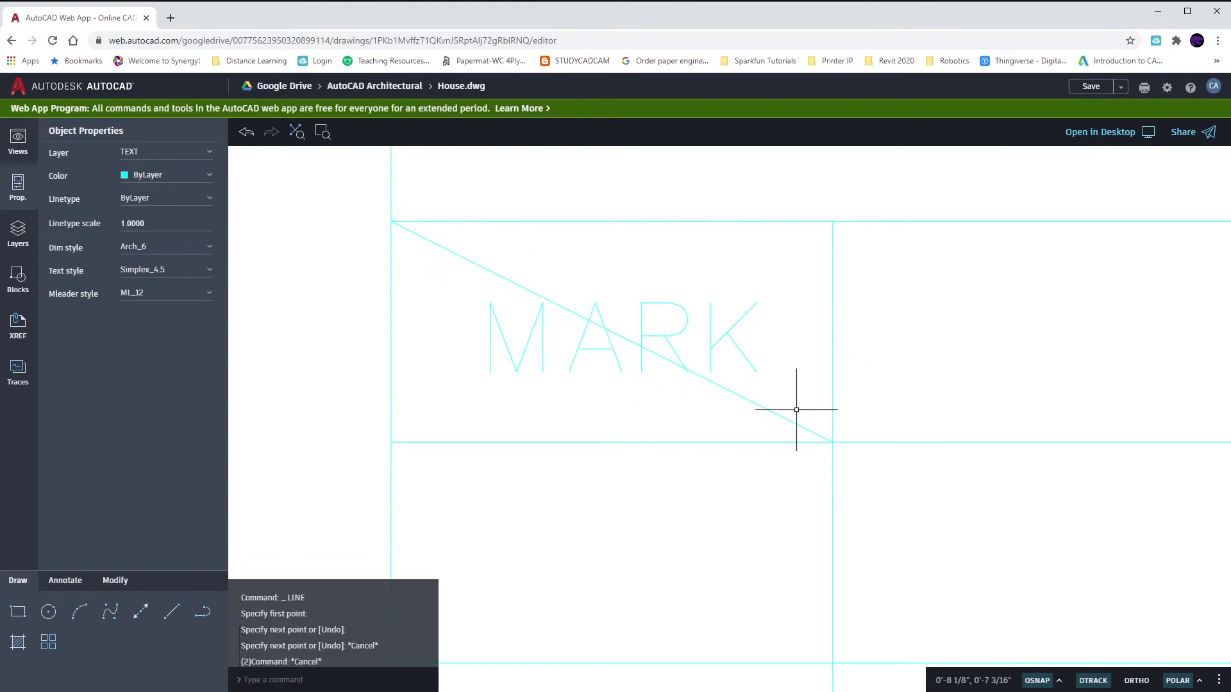
- Move MARK so it is centred on the diagonal's midpoint
{"action": "left_click", "coordinate": [798, 438]}
{"action": "left_click", "coordinate": [762, 420]}
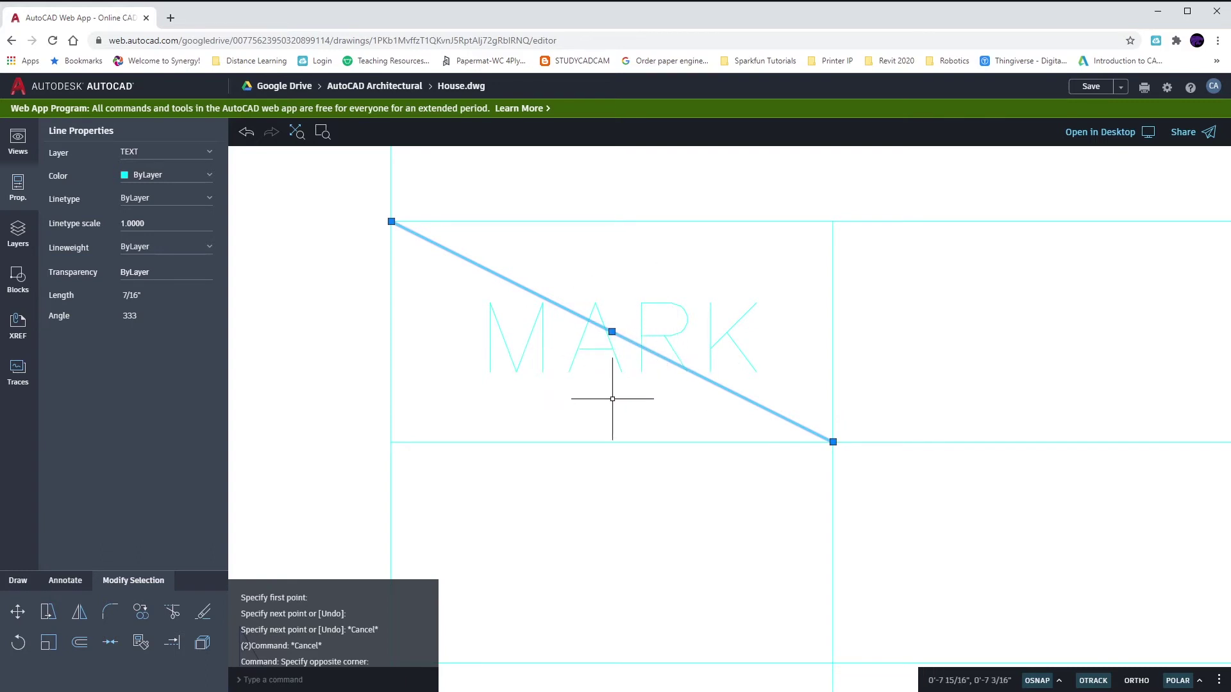
{"action": "left_click_drag", "start_coordinate": [635, 385], "coordinate": [587, 261]}
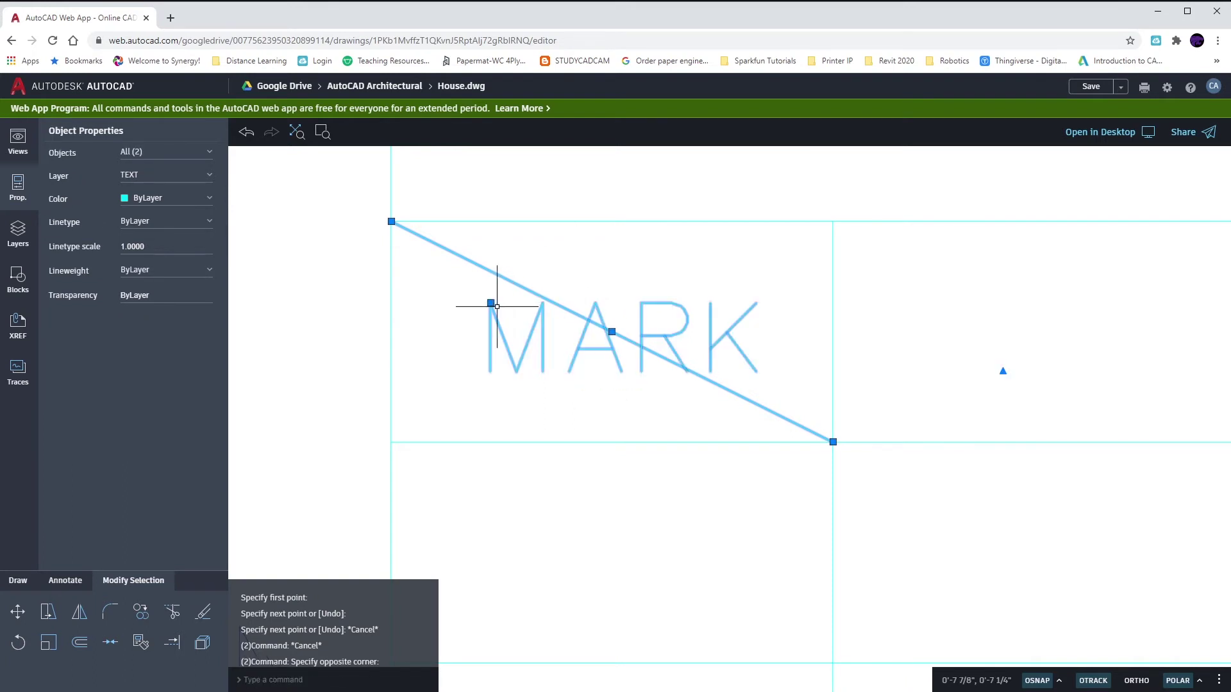
{"action": "key", "text": "Escape"}
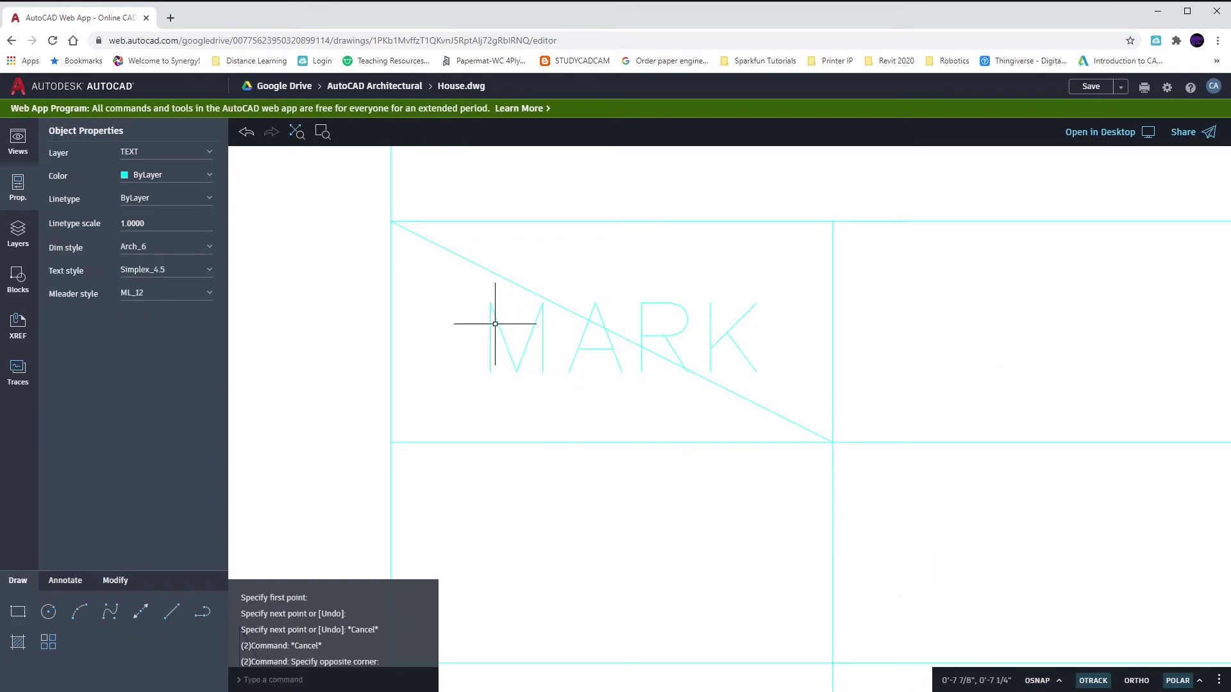
{"action": "left_click_drag", "start_coordinate": [663, 288], "coordinate": [578, 375]}
{"action": "scroll", "coordinate": [493, 323], "scroll_direction": "up", "scroll_amount": 2}
{"action": "left_click", "coordinate": [489, 294]}
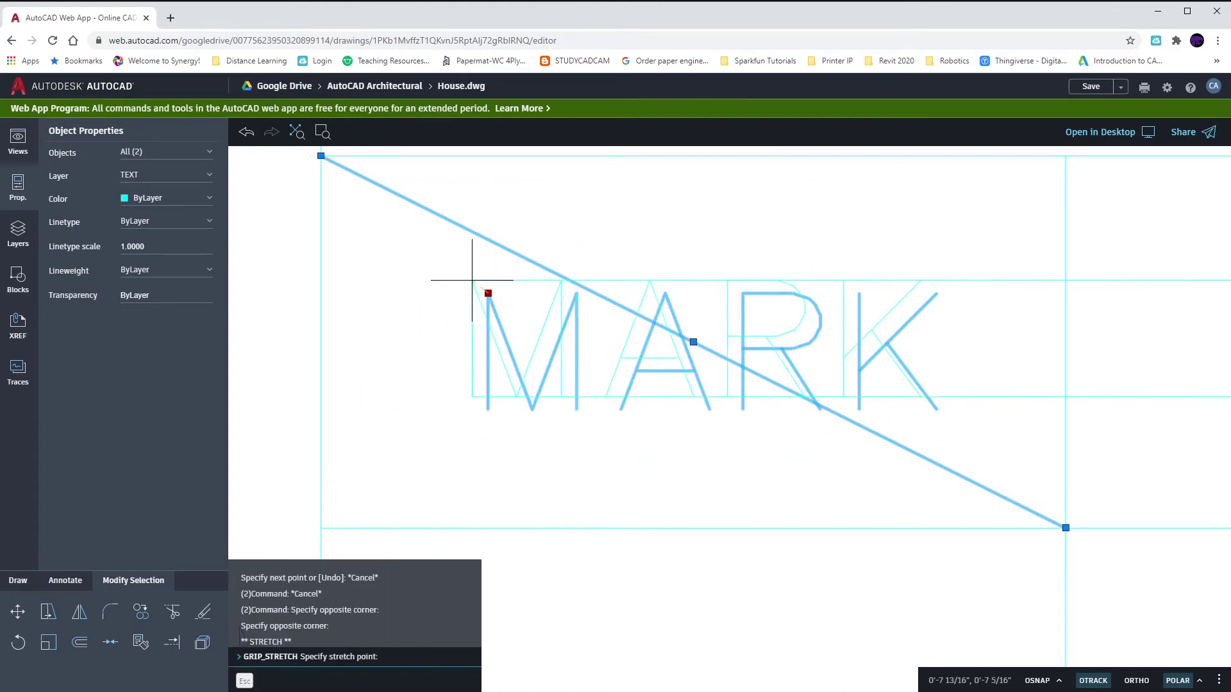
{"action": "left_click", "coordinate": [466, 280]}
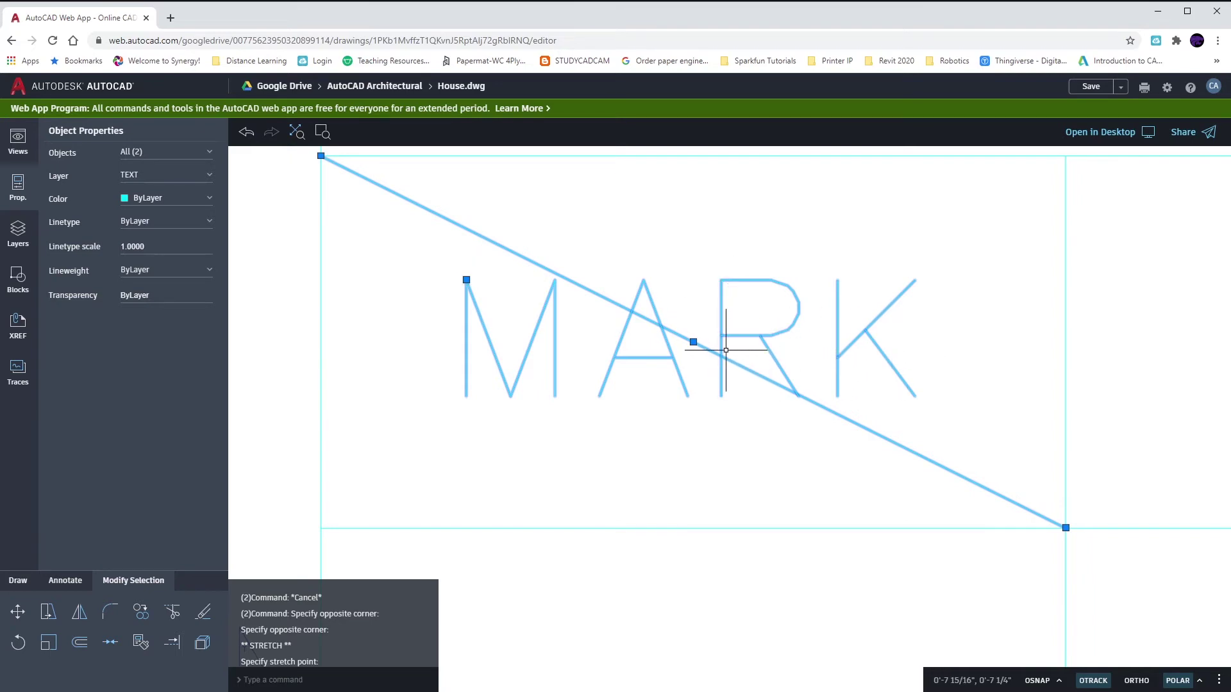
{"action": "key", "text": "Escape"}
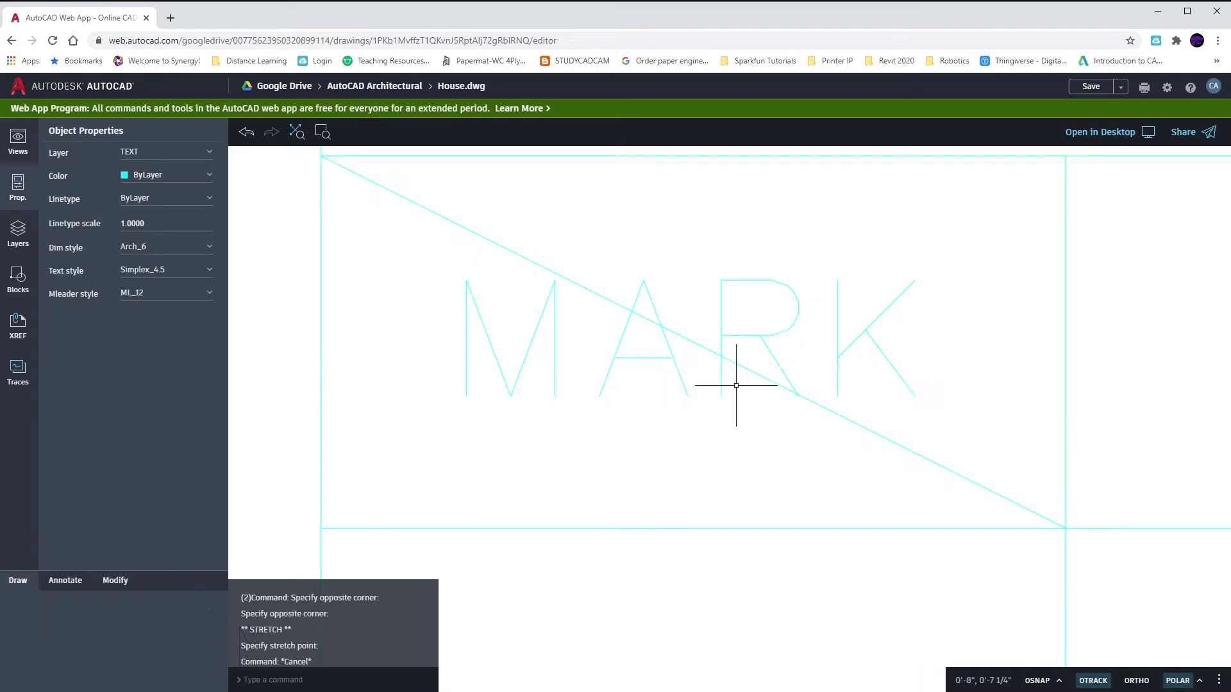
{"action": "scroll", "coordinate": [736, 386], "scroll_direction": "down", "scroll_amount": 3}
- Delete the diagonal guide line and zoom out to the whole schedule
{"action": "left_click", "coordinate": [803, 428]}
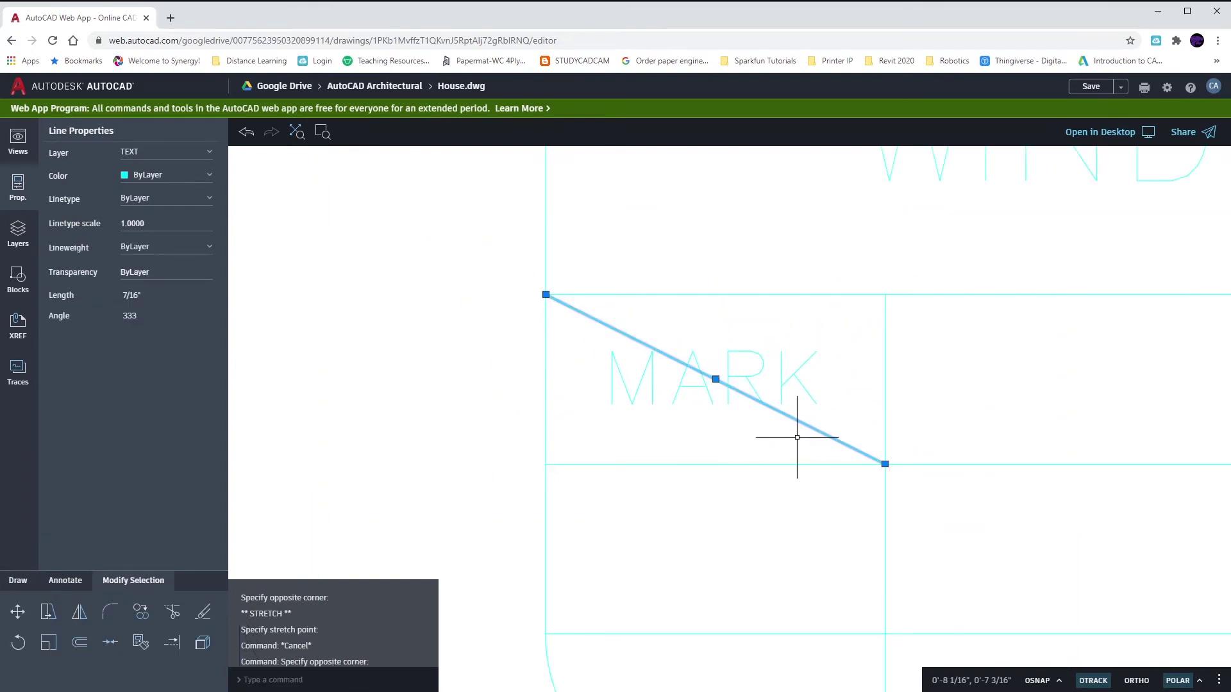
{"action": "key", "text": "Delete"}
{"action": "scroll", "coordinate": [721, 432], "scroll_direction": "down", "scroll_amount": 2}
{"action": "scroll", "coordinate": [673, 452], "scroll_direction": "down", "scroll_amount": 2}
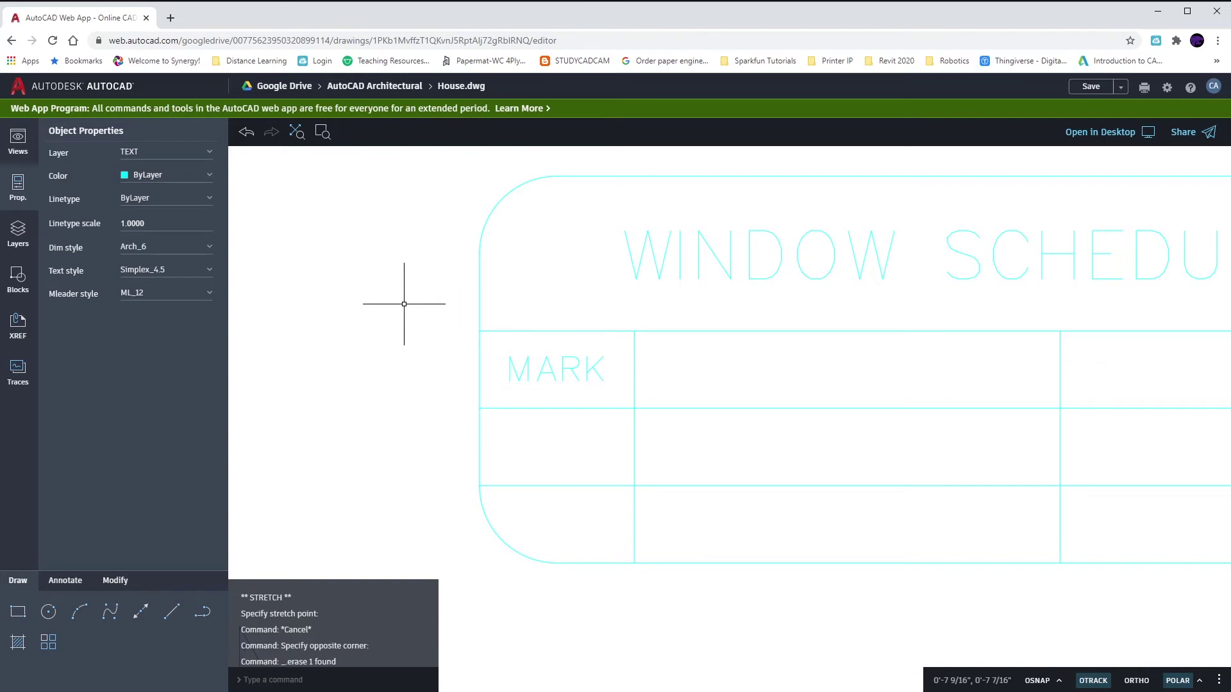
{"action": "middle_click_drag", "start_coordinate": [656, 519], "coordinate": [548, 462]}
{"action": "scroll", "coordinate": [539, 451], "scroll_direction": "down", "scroll_amount": 2}
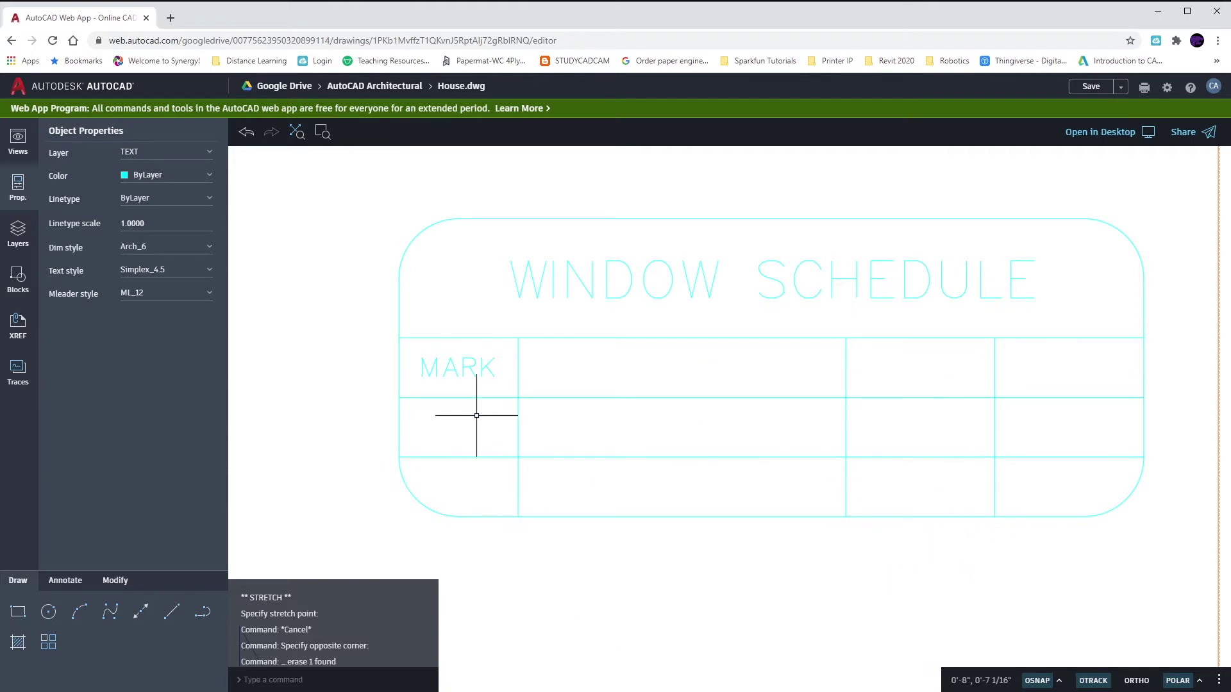
- Copy the MARK heading into the second, third and fourth header columns
{"action": "left_click", "coordinate": [452, 368]}
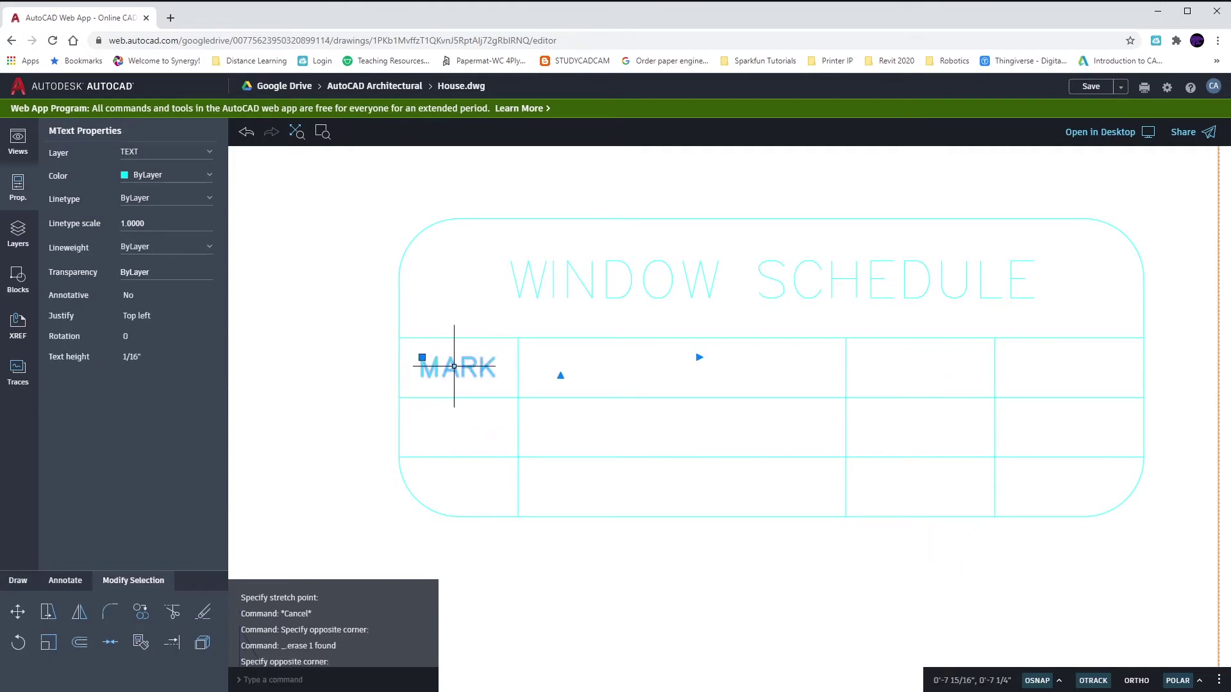
{"action": "type", "text": "Cco"}
{"action": "key", "text": "Return"}
{"action": "left_click", "coordinate": [527, 541]}
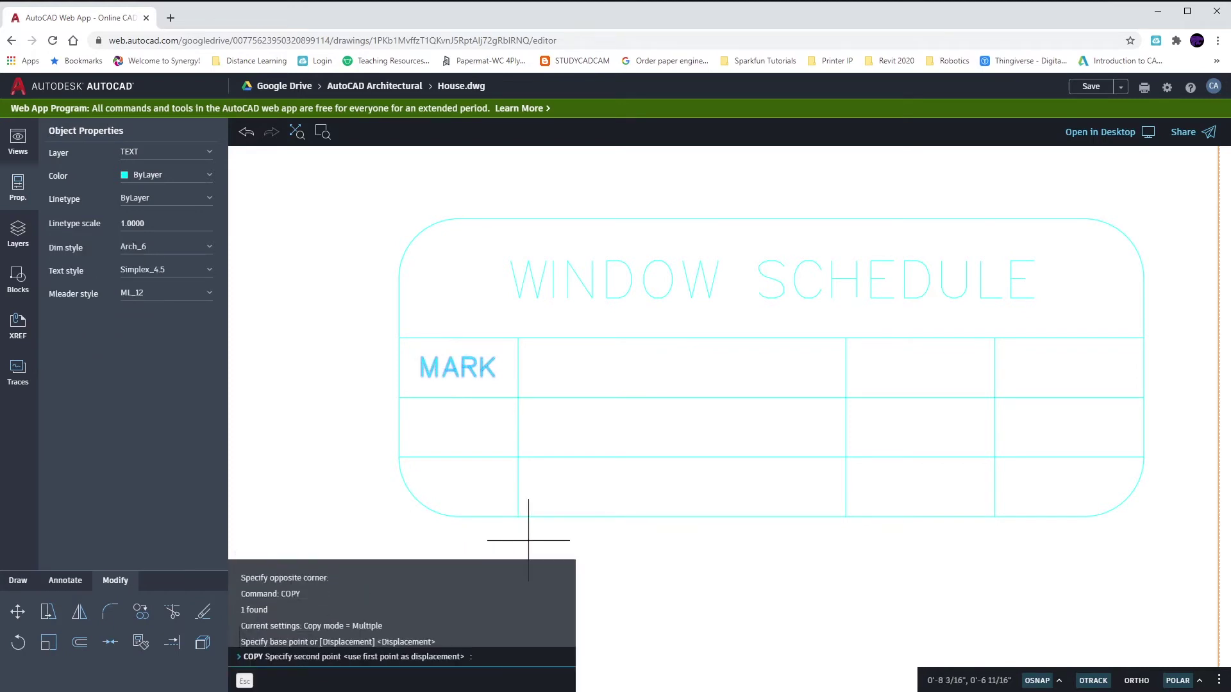
{"action": "left_click", "coordinate": [738, 540]}
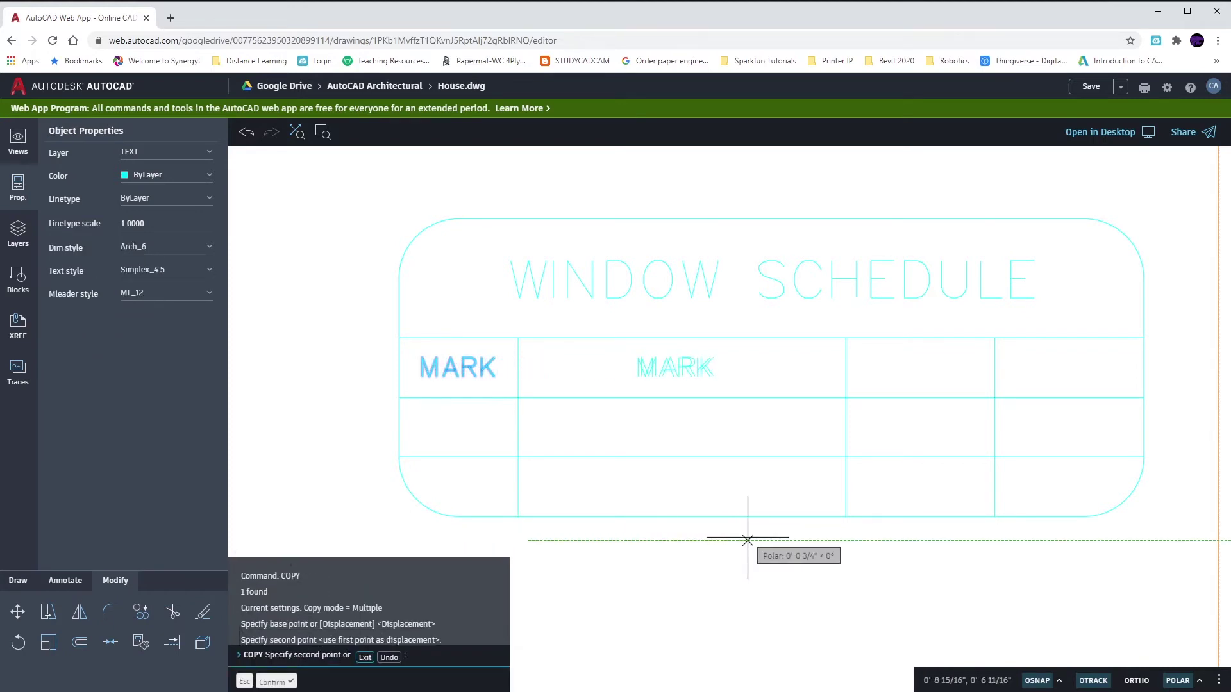
{"action": "left_click", "coordinate": [992, 541]}
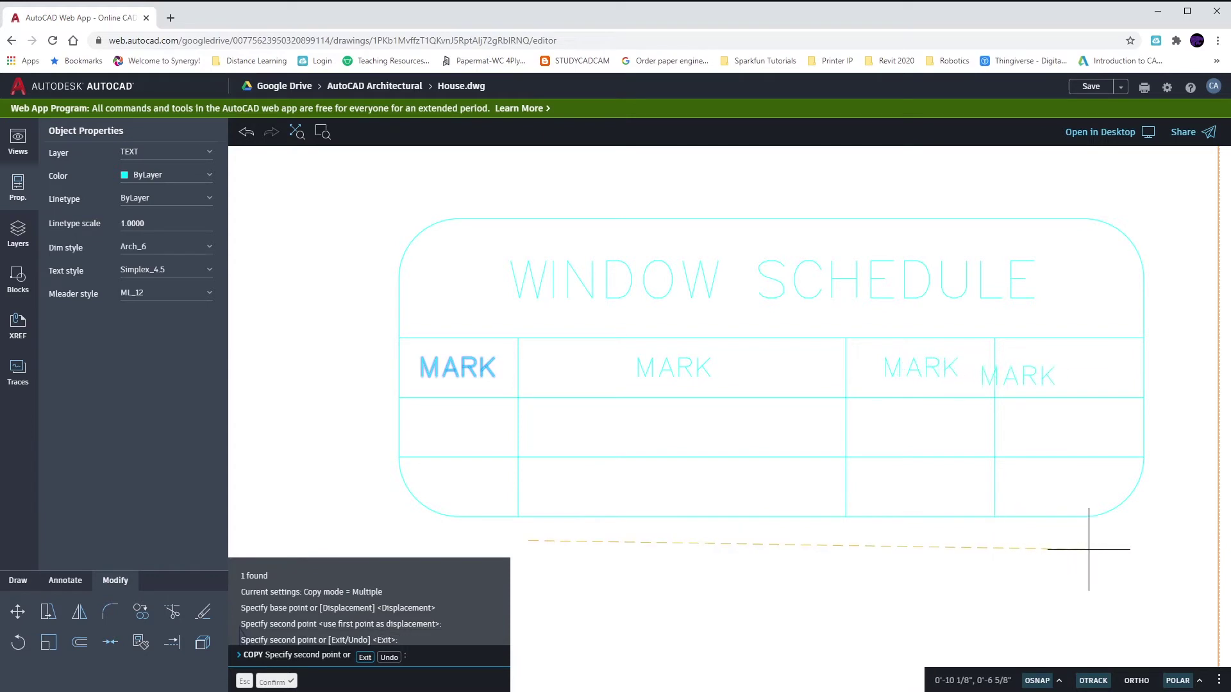
{"action": "left_click", "coordinate": [1136, 540]}
{"action": "key", "text": "Escape"}
{"action": "key", "text": "Escape"}
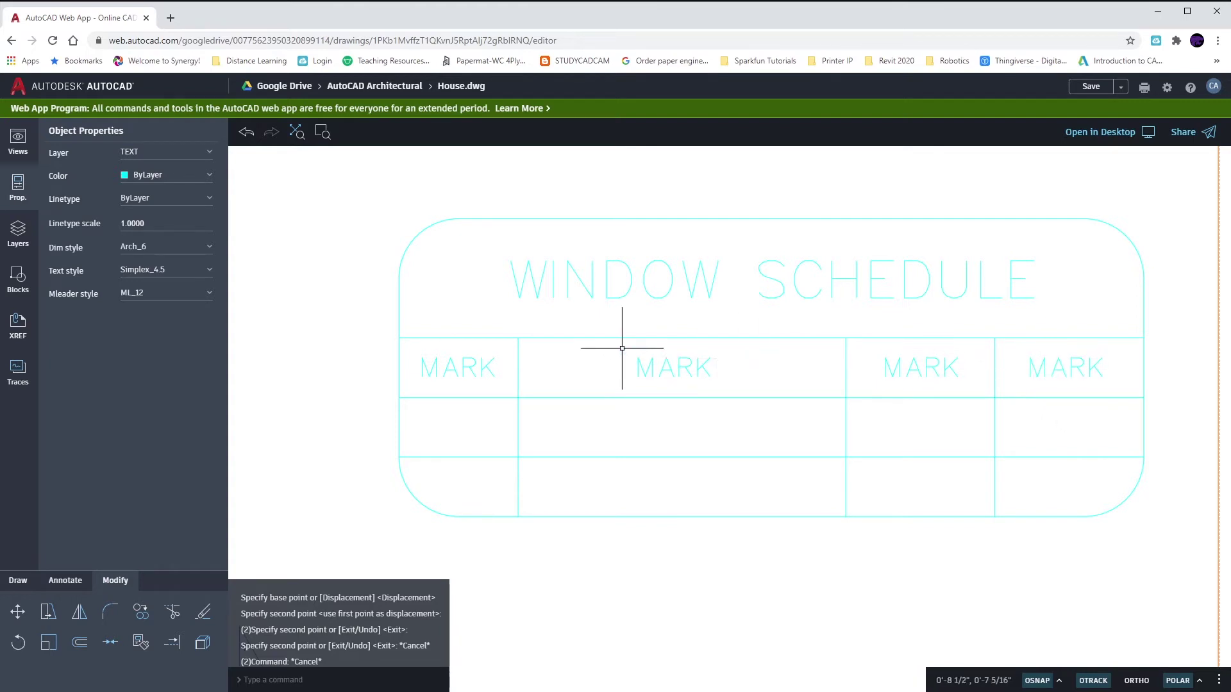
- Copy the row of four MARK labels down into the rows beneath the header, using the table corner as base point
{"action": "left_click_drag", "start_coordinate": [368, 348], "coordinate": [1134, 385]}
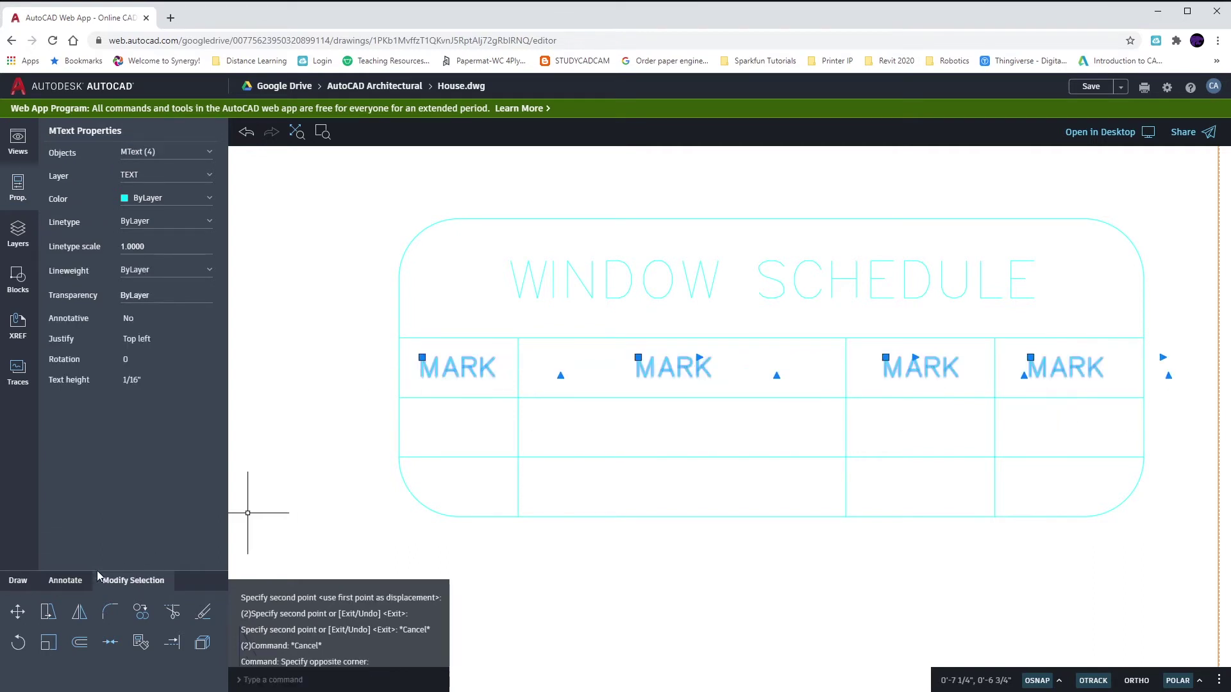
{"action": "type", "text": "co"}
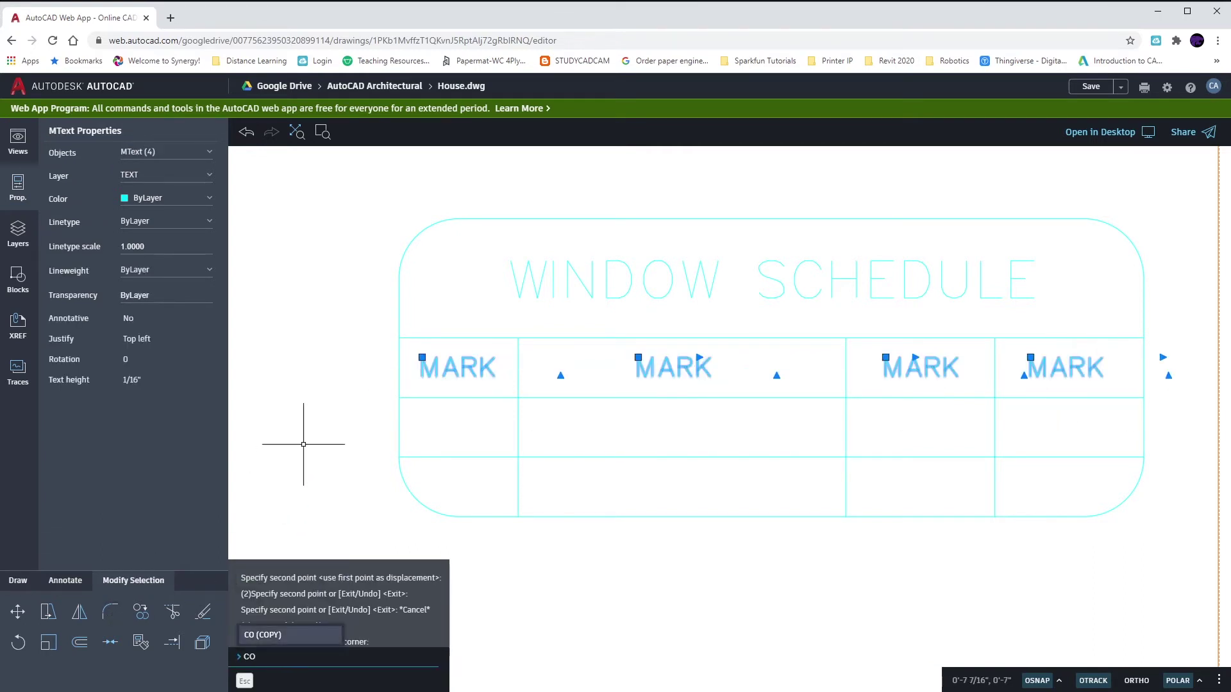
{"action": "key", "text": "Return"}
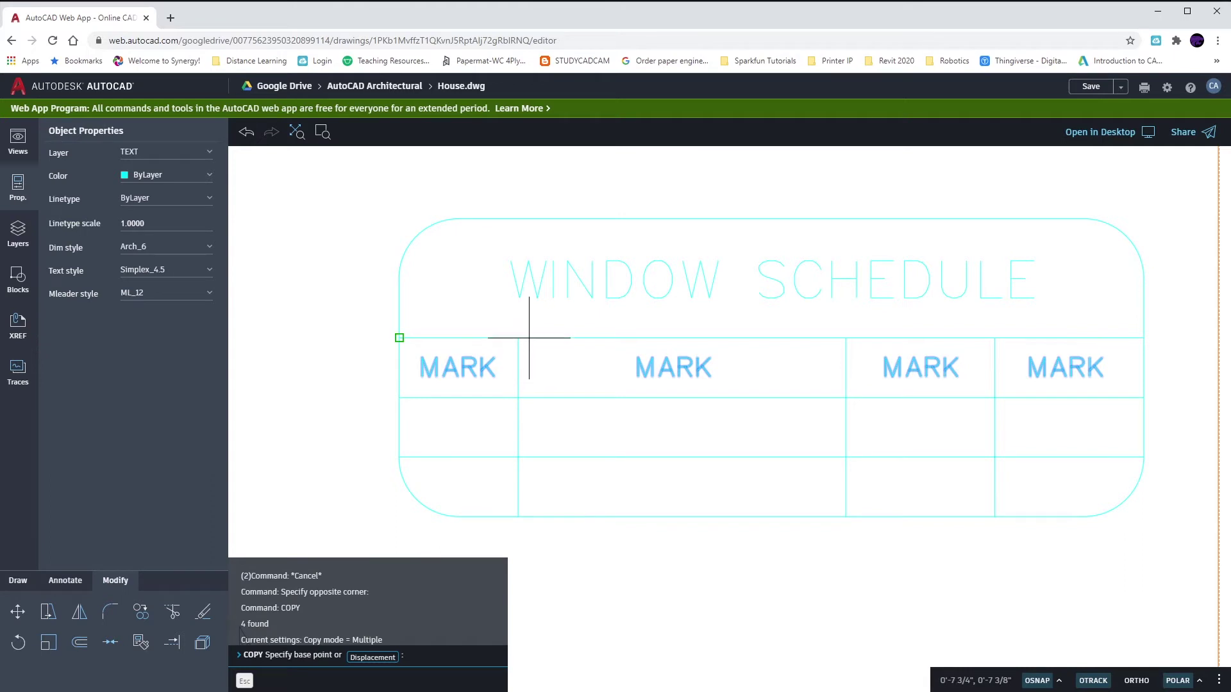
{"action": "left_click", "coordinate": [518, 338]}
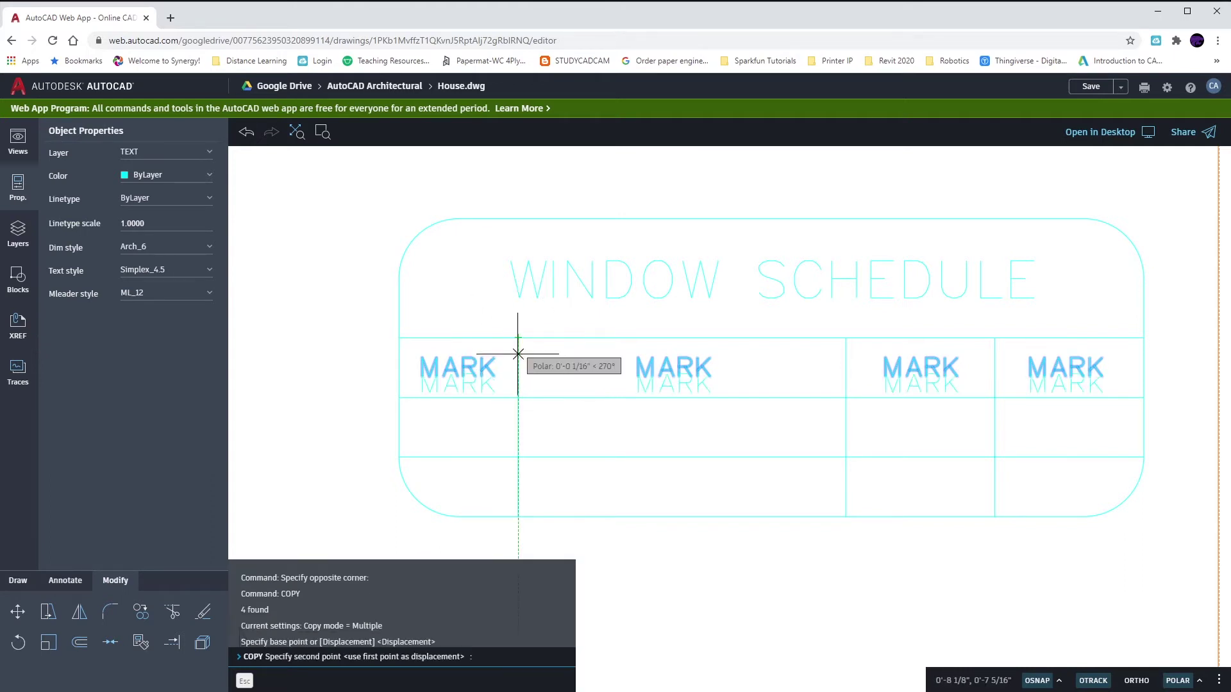
{"action": "left_click", "coordinate": [519, 397]}
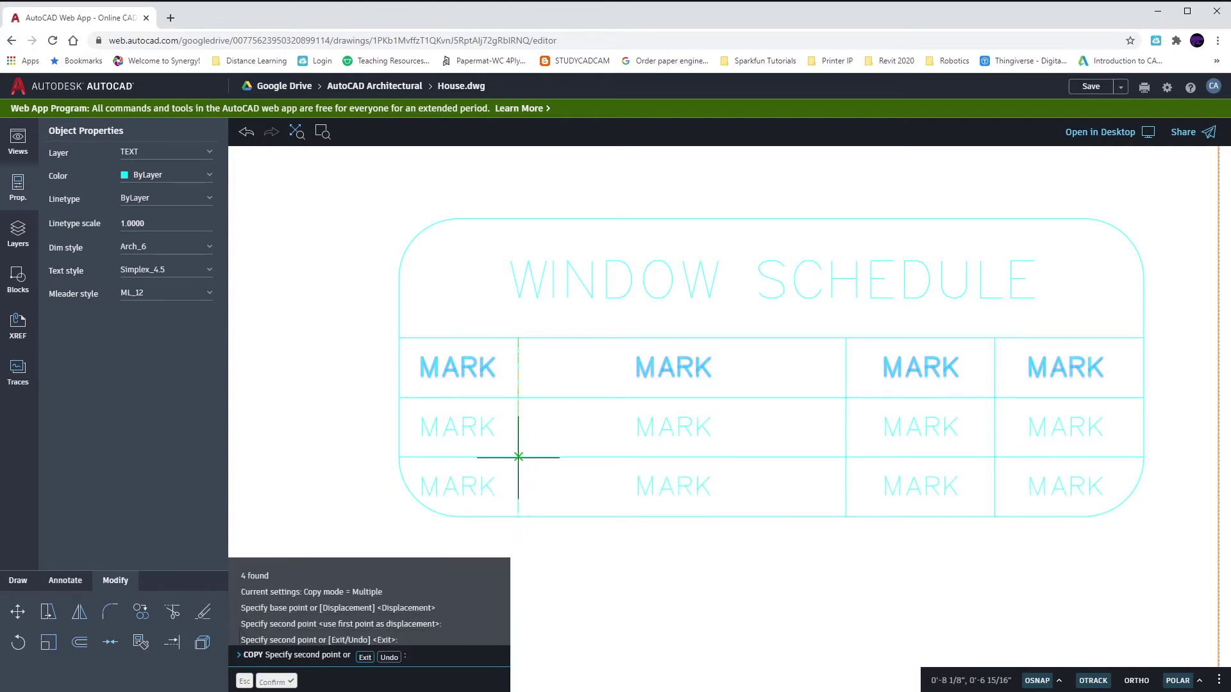
{"action": "key", "text": "Escape"}
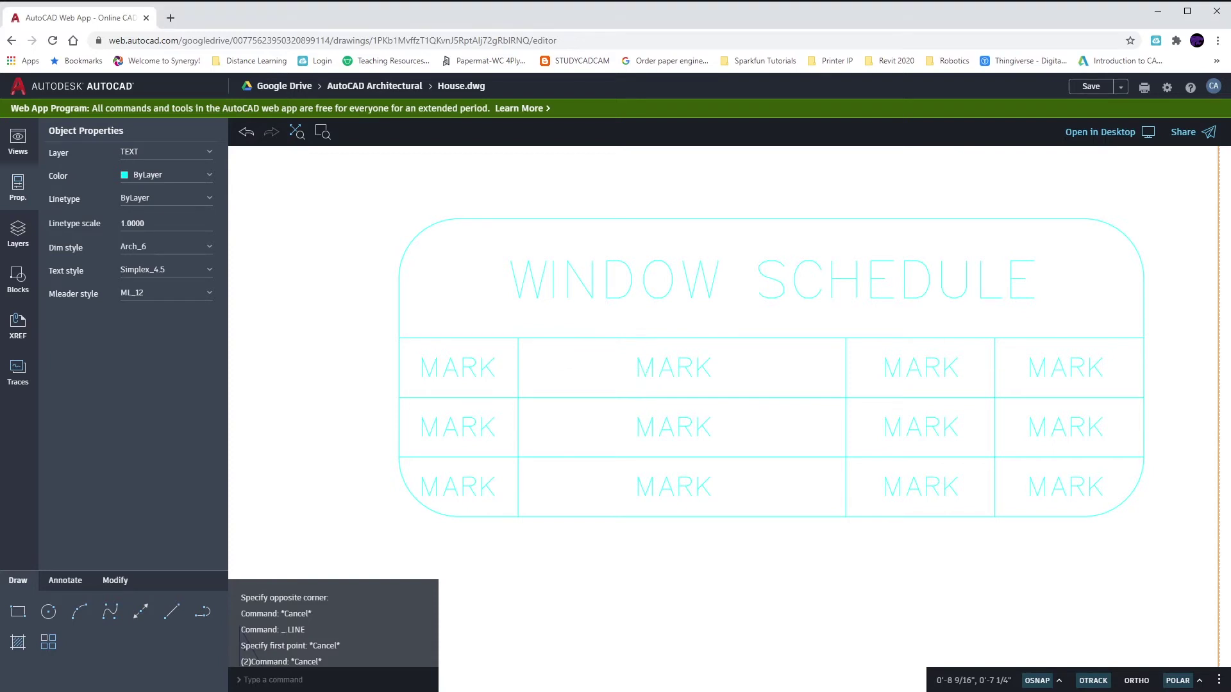
- Change the second, third and fourth header labels to SIZE, TYPE and QTY
{"action": "double_click", "coordinate": [642, 371]}
{"action": "type", "text": "SIZE"}
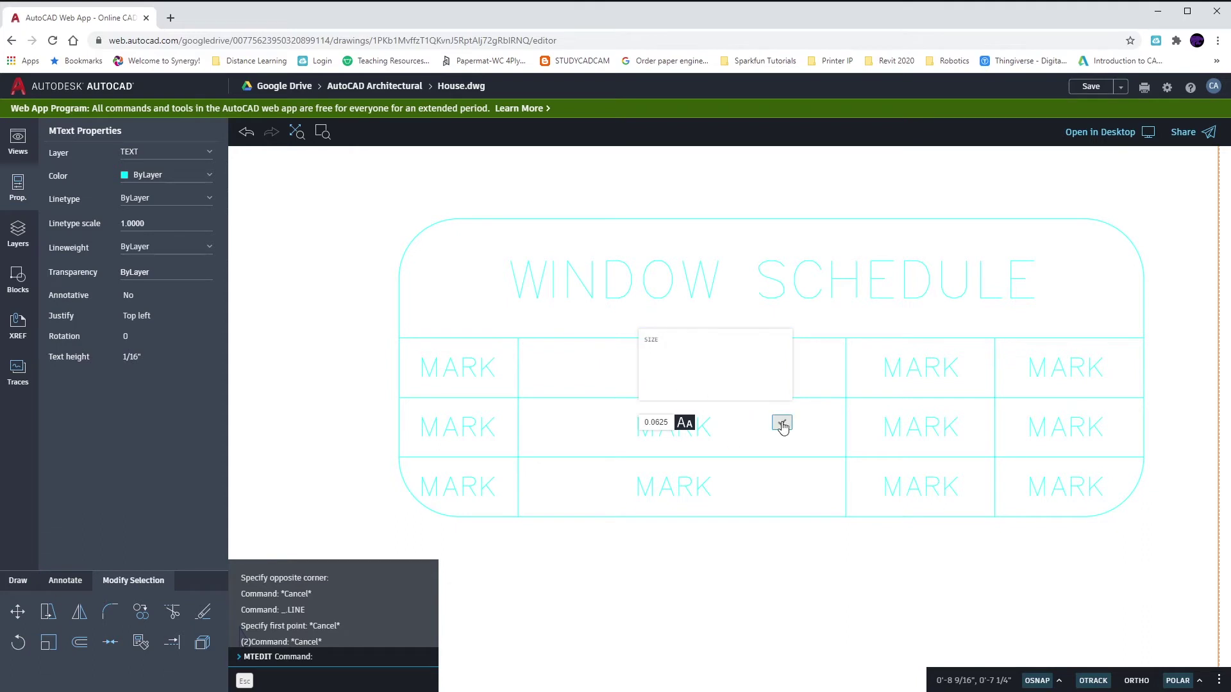
{"action": "left_click", "coordinate": [781, 422]}
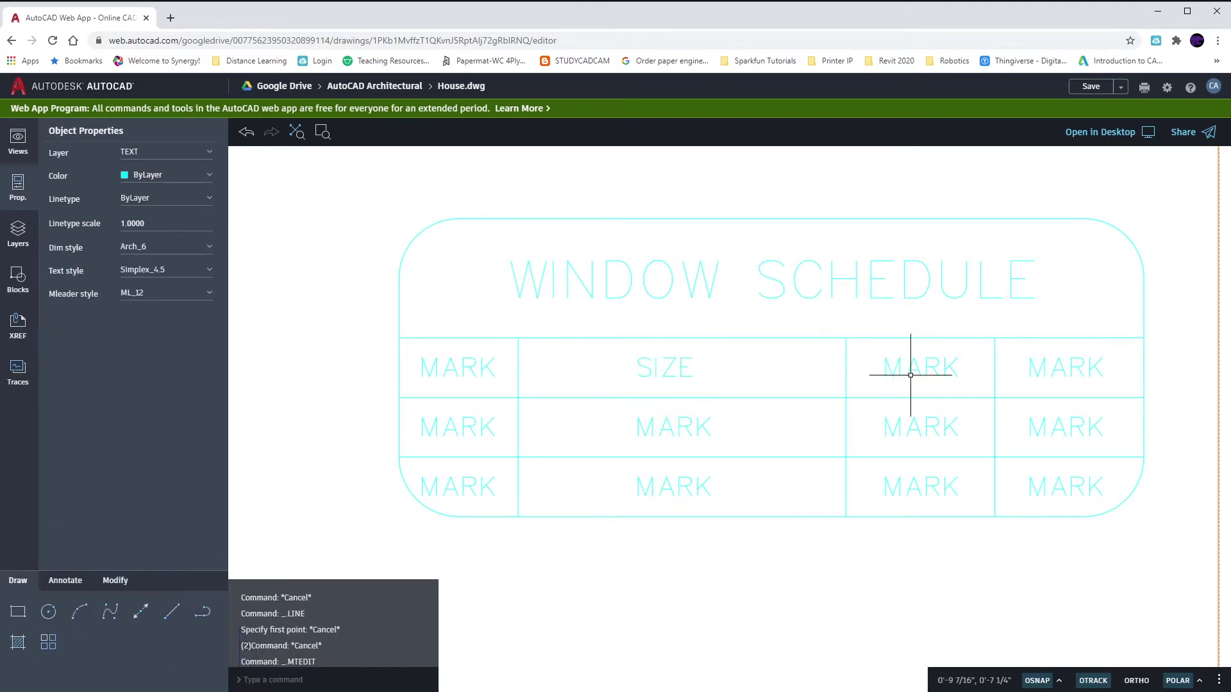
{"action": "double_click", "coordinate": [913, 364]}
{"action": "type", "text": "TYPE"}
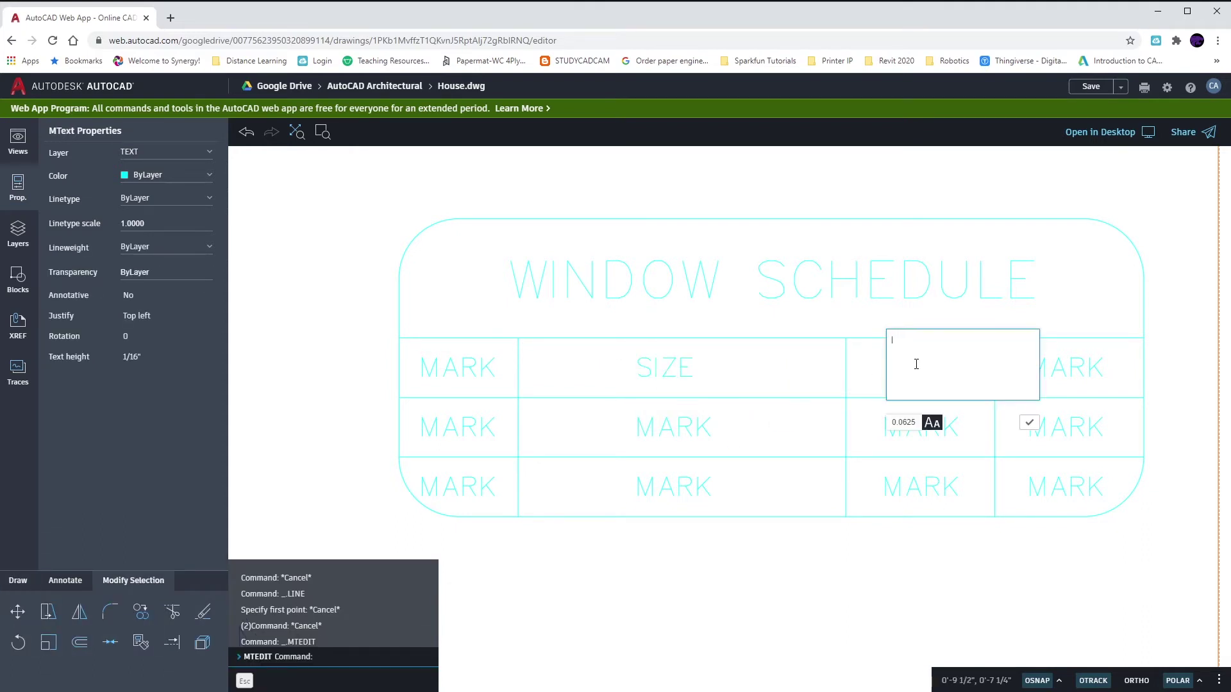
{"action": "left_click", "coordinate": [1029, 423]}
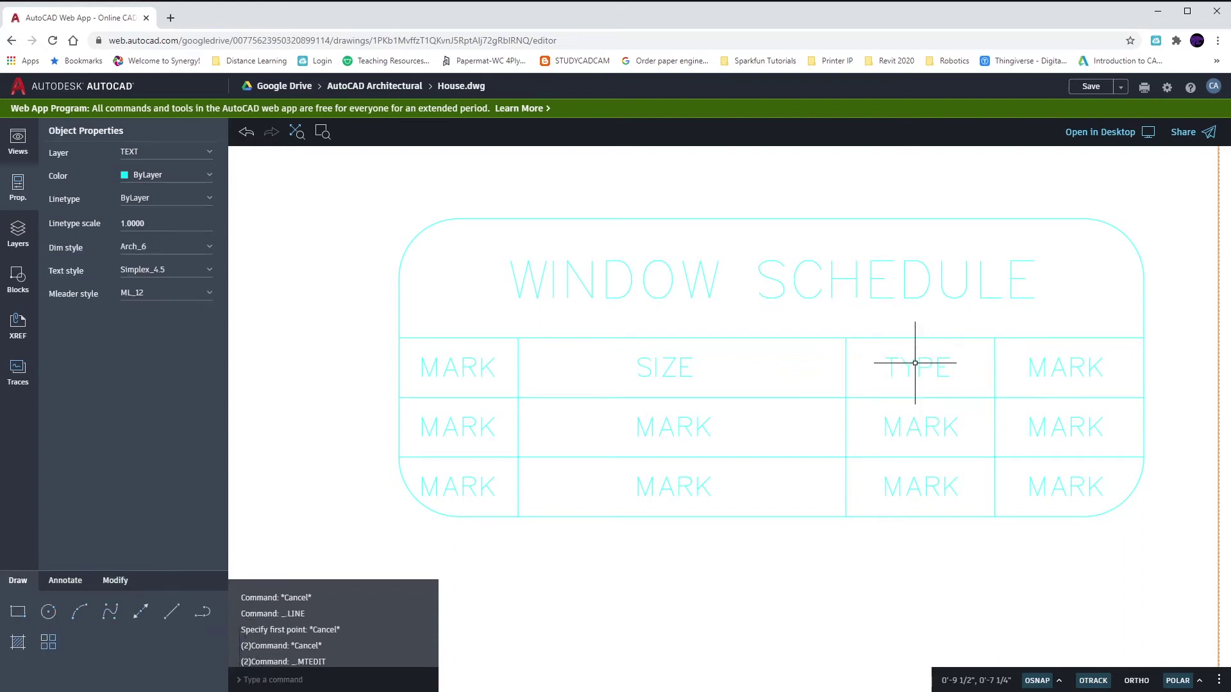
{"action": "double_click", "coordinate": [1045, 364]}
{"action": "type", "text": "QTY"}
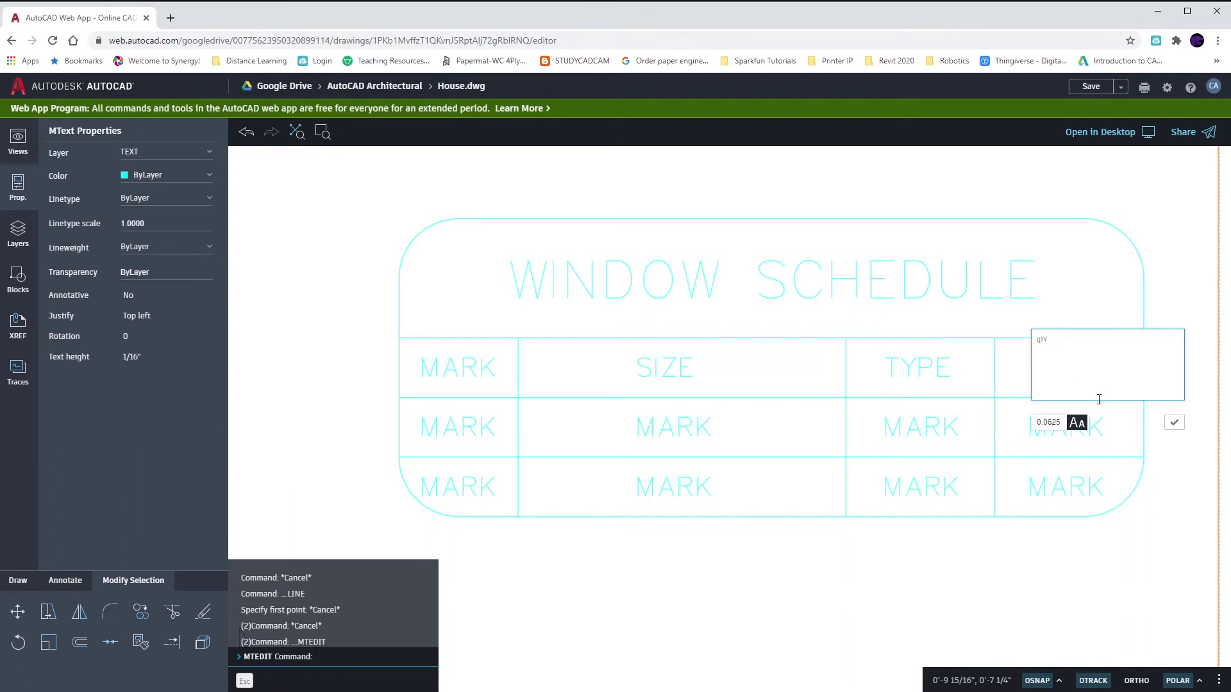
{"action": "left_click", "coordinate": [1174, 426]}
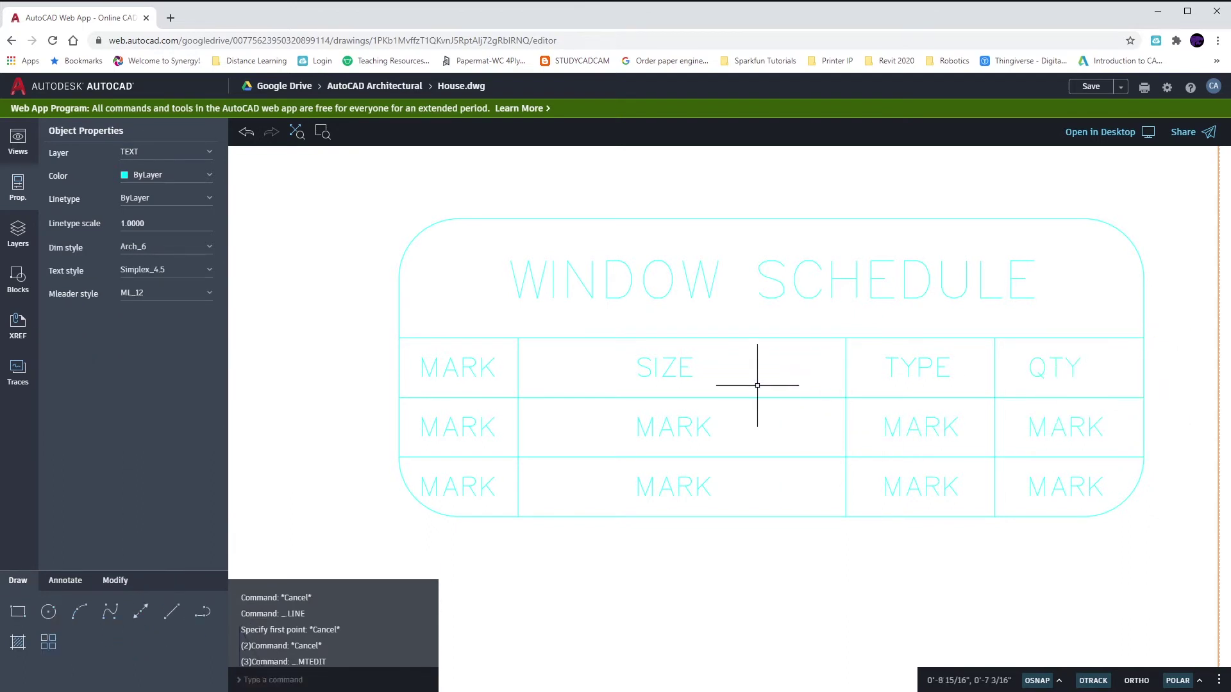
- Reopen the SIZE header text for editing and confirm it
{"action": "left_click", "coordinate": [666, 359]}
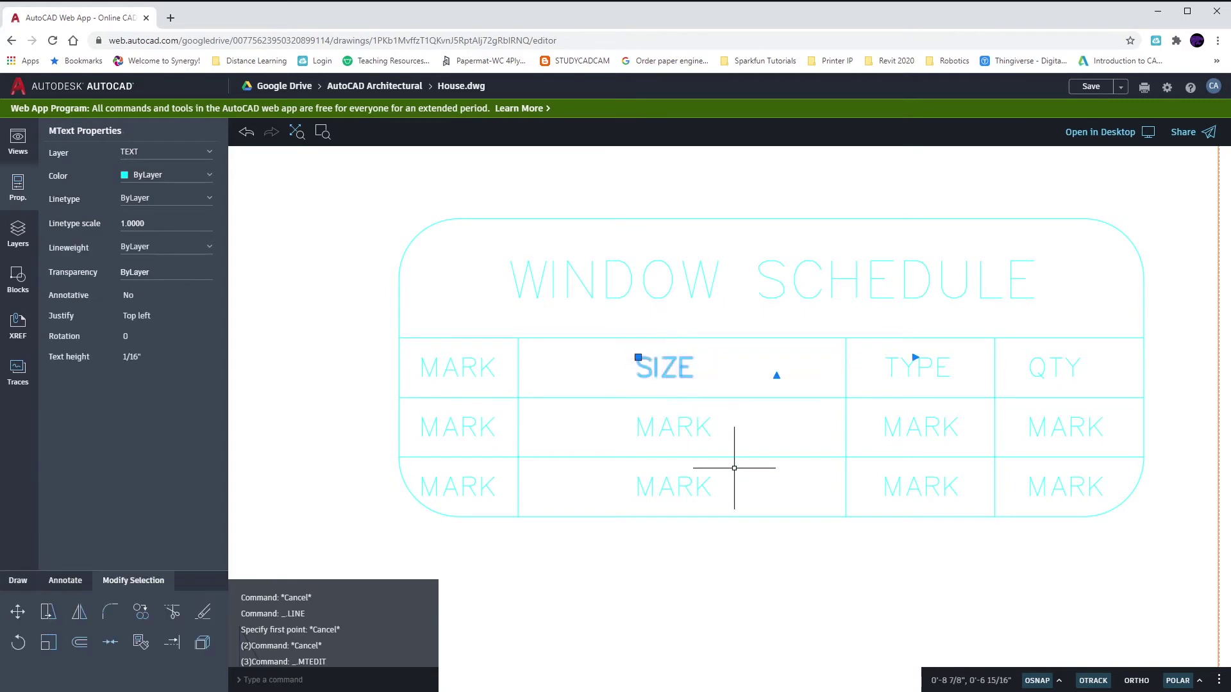
{"action": "key", "text": "Escape"}
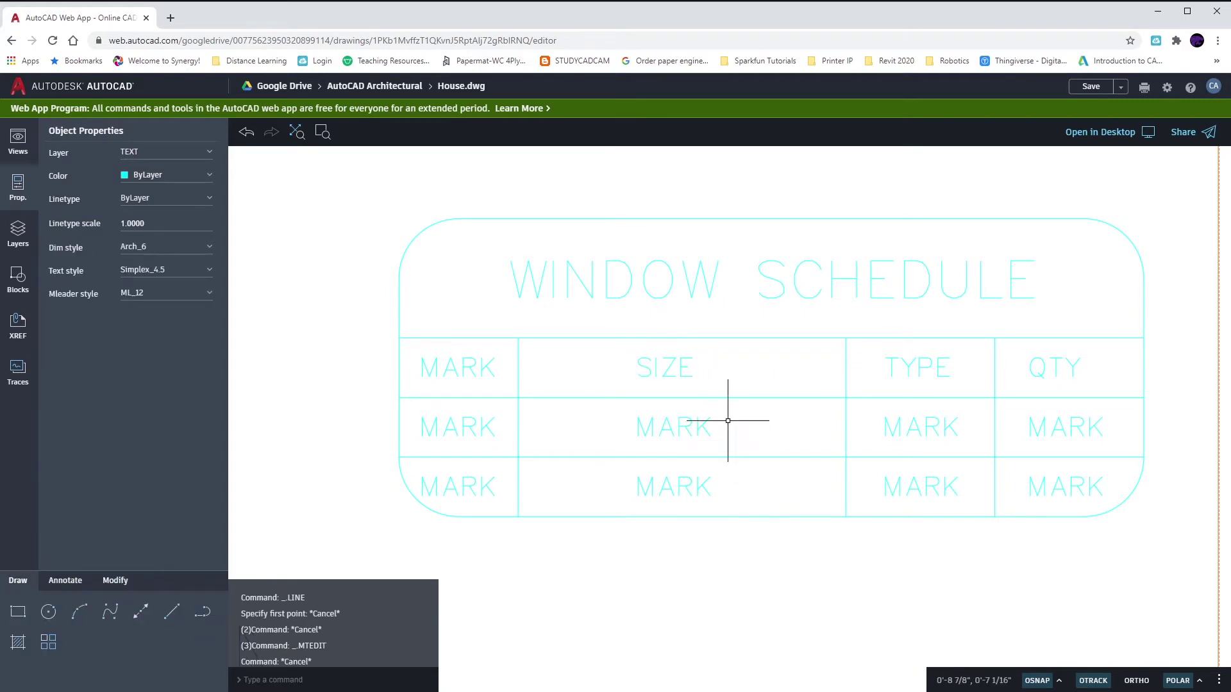
{"action": "left_click", "coordinate": [699, 362]}
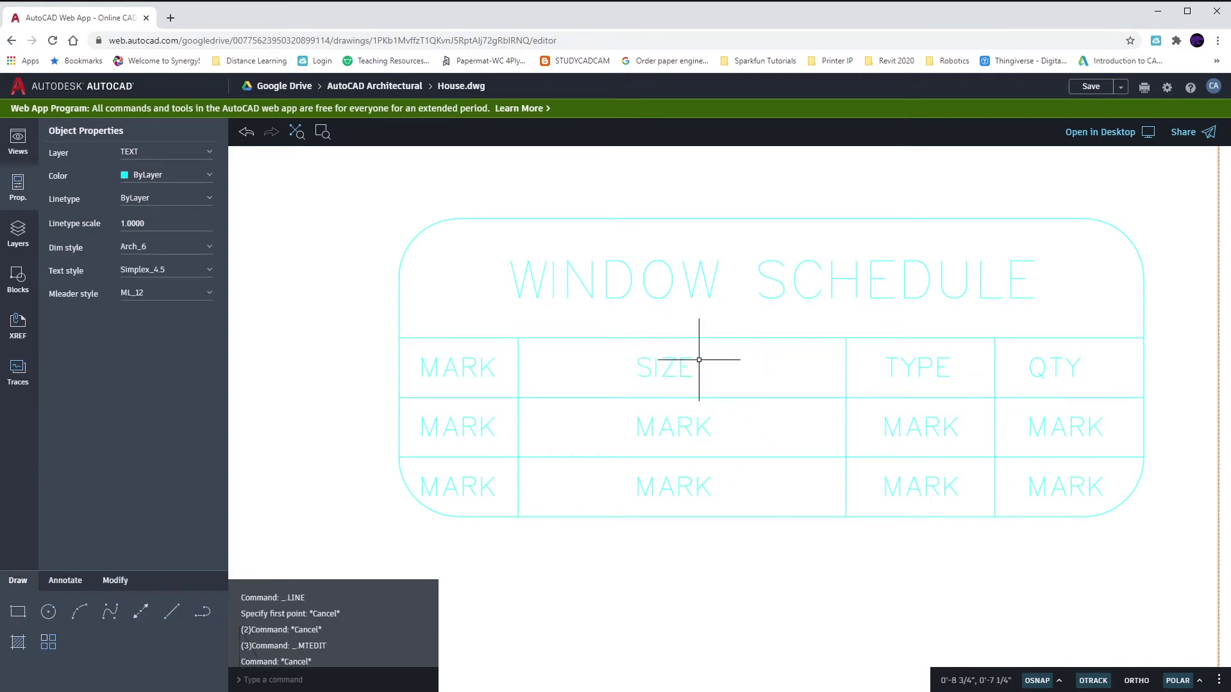
{"action": "key", "text": "Escape"}
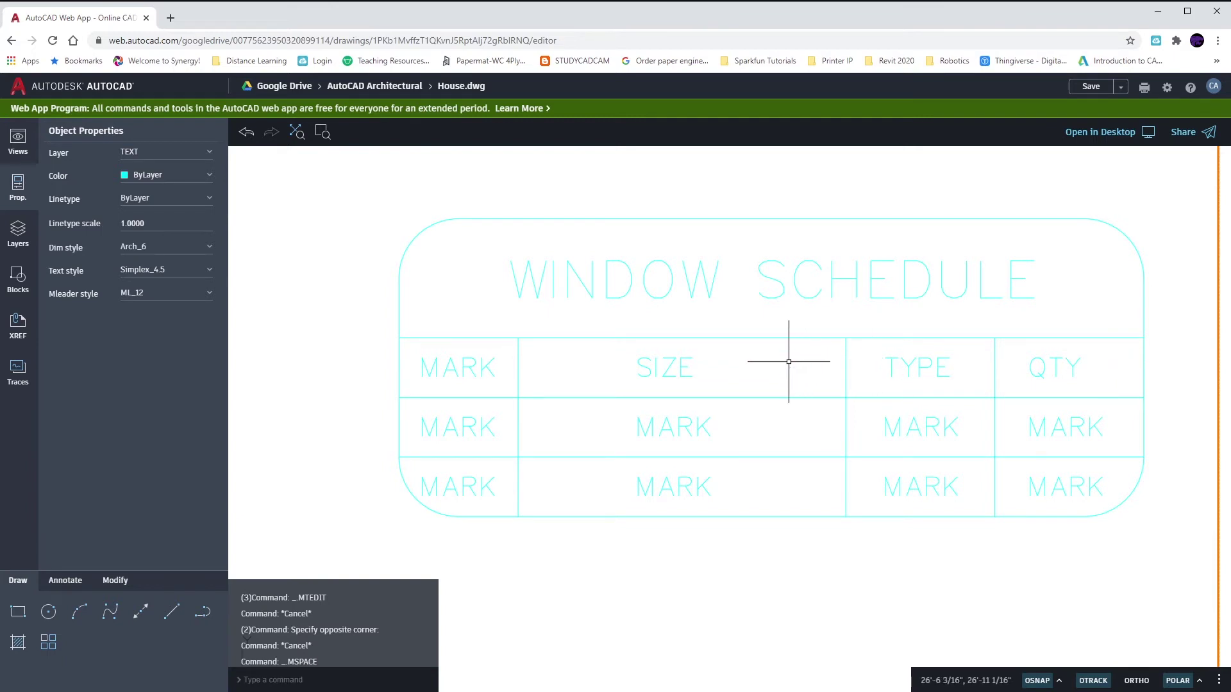
{"action": "double_click", "coordinate": [787, 363]}
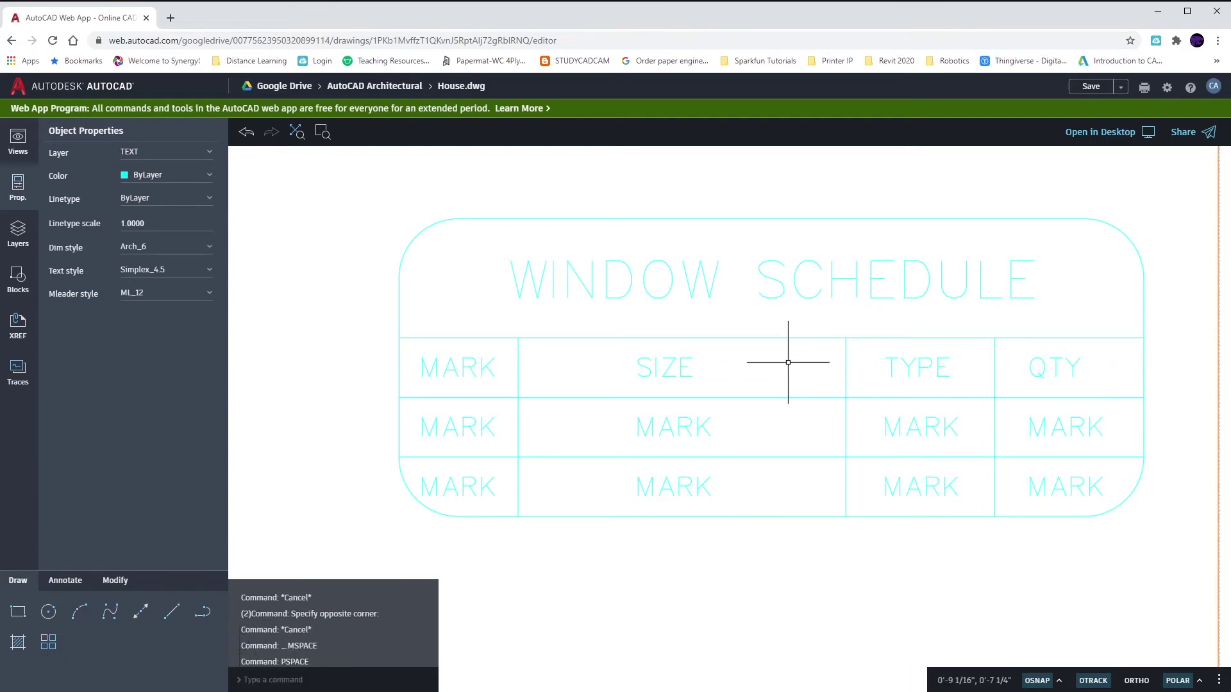
{"action": "double_click", "coordinate": [684, 358]}
{"action": "left_click", "coordinate": [779, 512]}
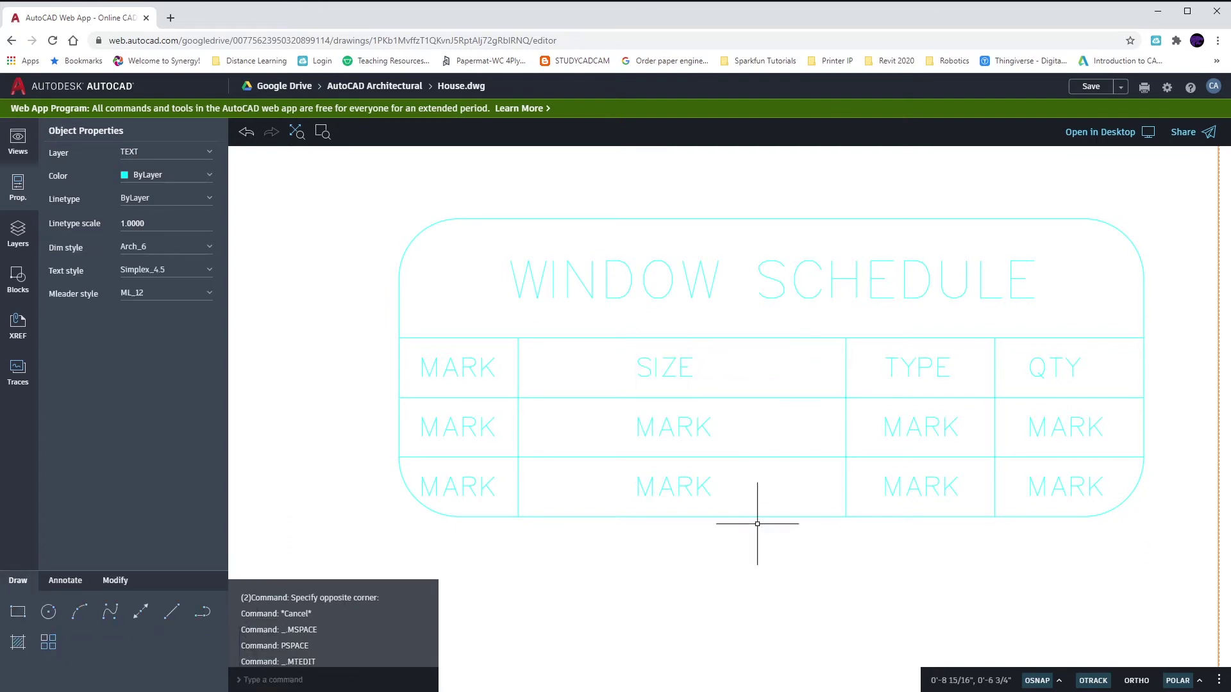
- Draw a zigzag guide line across the SIZE, TYPE and QTY header cells
{"action": "left_click", "coordinate": [171, 615]}
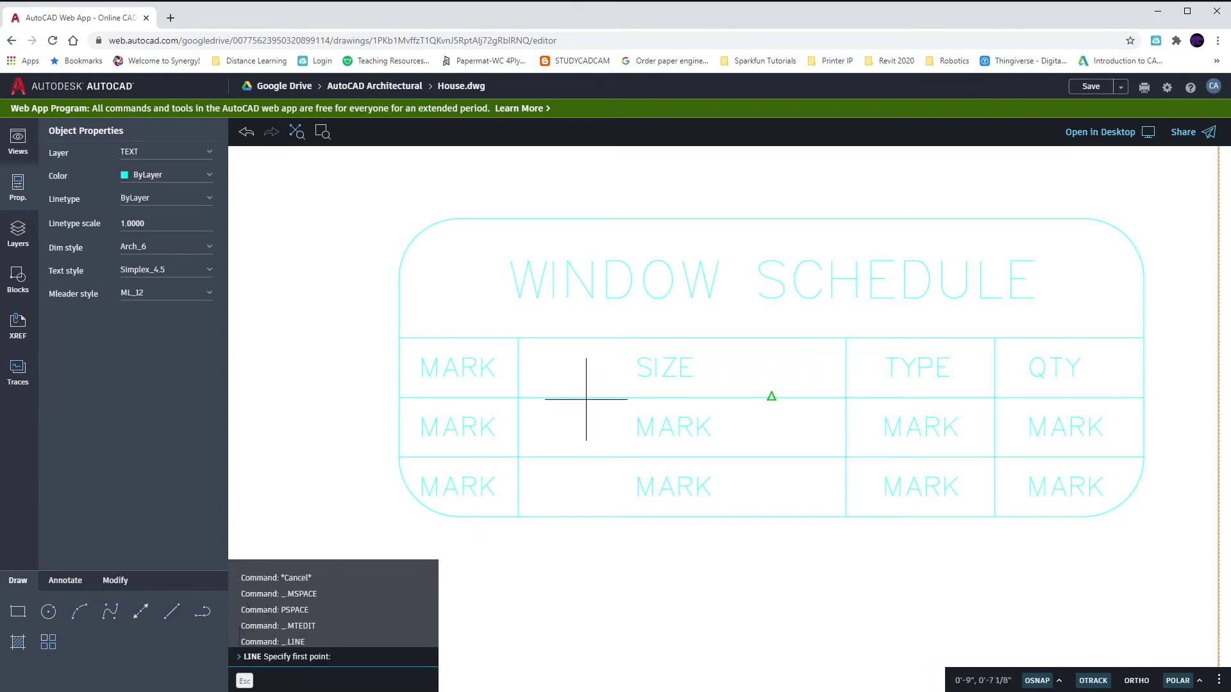
{"action": "left_click", "coordinate": [518, 337]}
{"action": "left_click", "coordinate": [845, 397]}
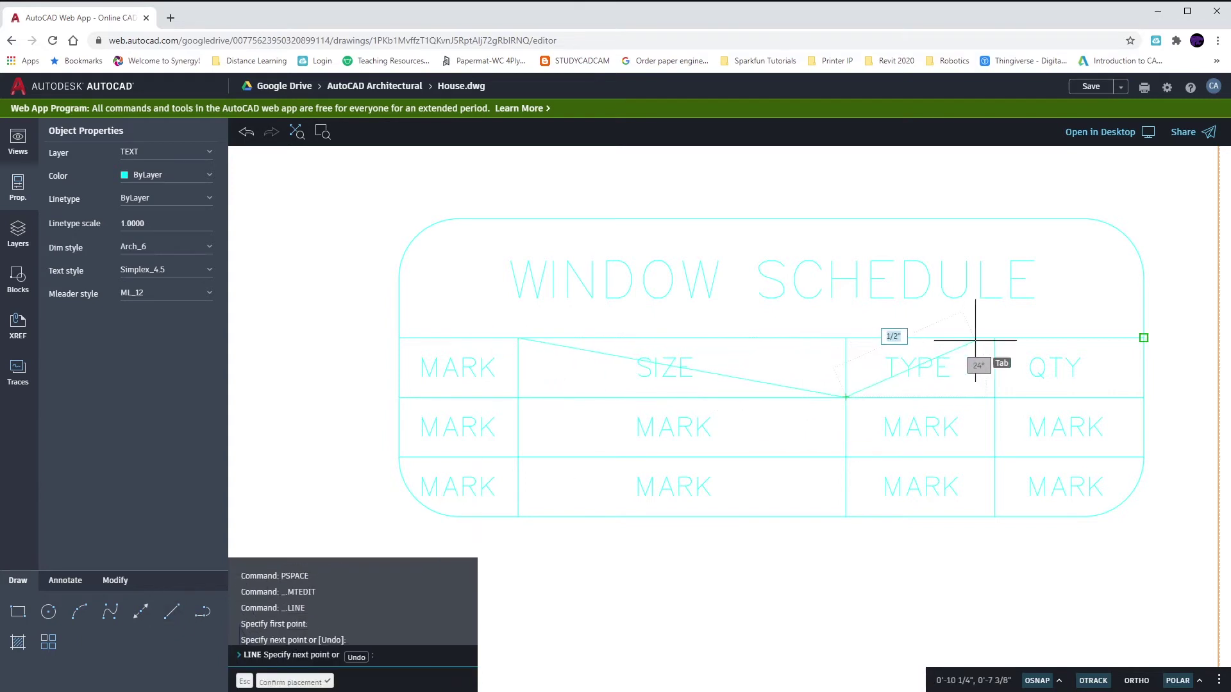
{"action": "left_click", "coordinate": [994, 337]}
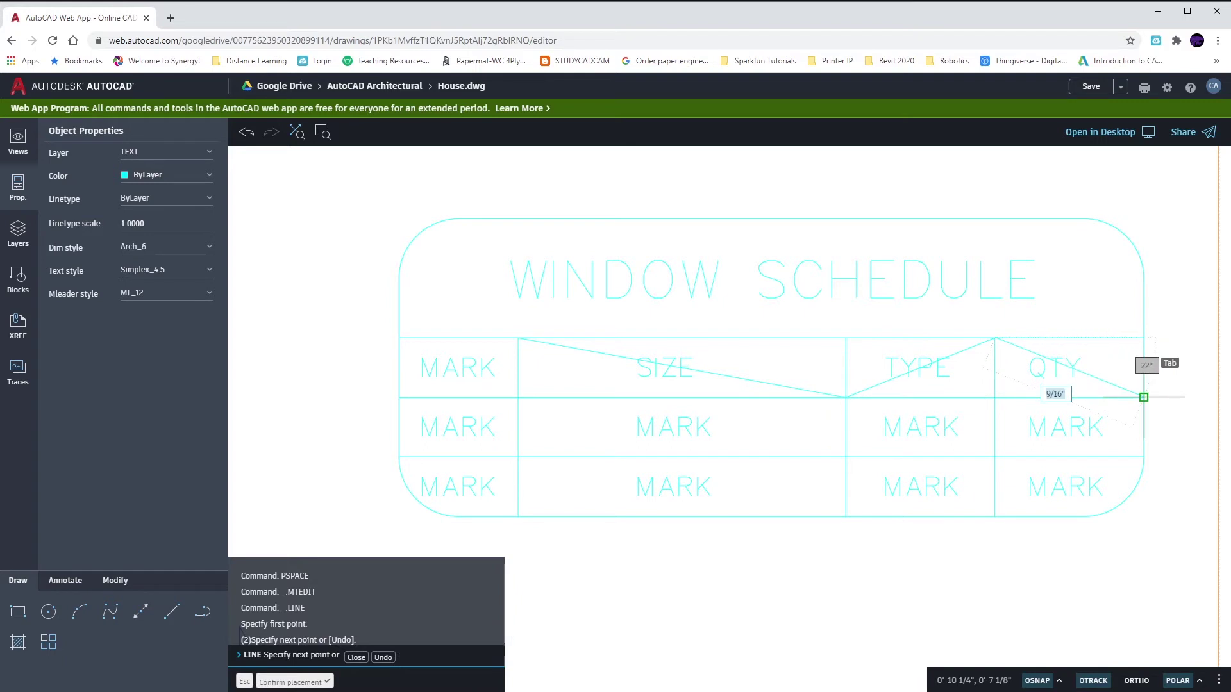
{"action": "left_click", "coordinate": [1143, 397]}
{"action": "key", "text": "Escape"}
{"action": "key", "text": "Escape"}
- Select the header texts and guide lines, and shift the SIZE heading right
{"action": "left_click_drag", "start_coordinate": [1116, 382], "coordinate": [660, 353]}
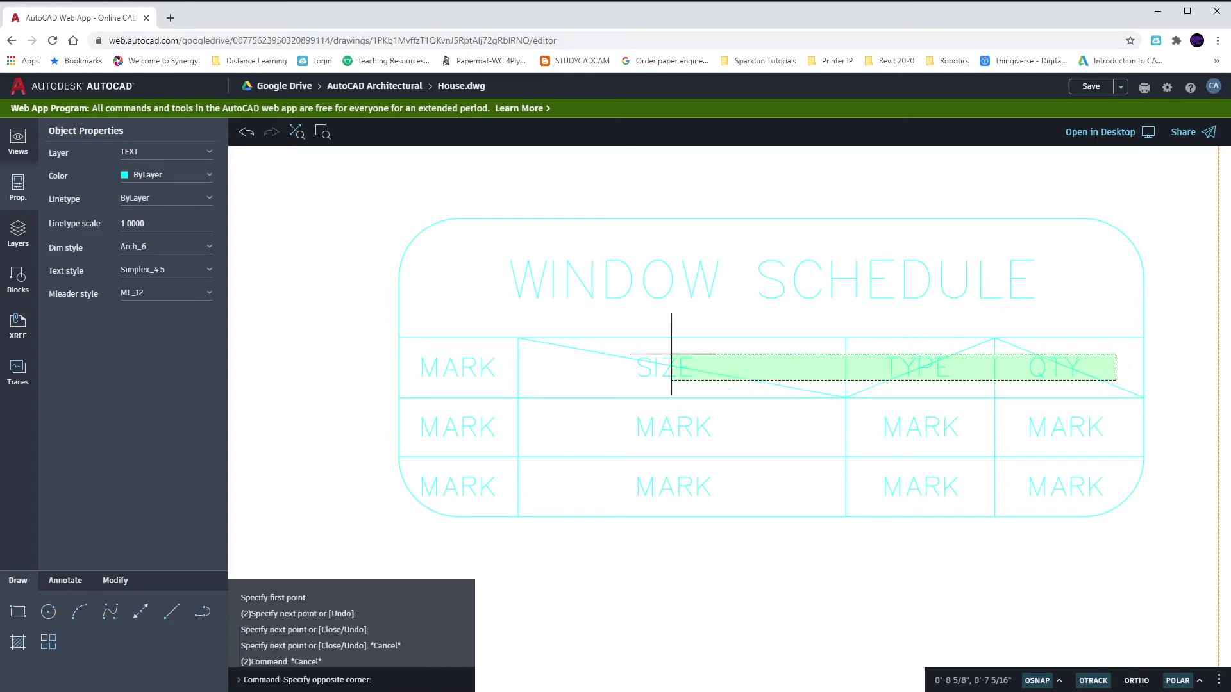
{"action": "left_click", "coordinate": [637, 354]}
{"action": "scroll", "coordinate": [625, 378], "scroll_direction": "up", "scroll_amount": 2}
{"action": "scroll", "coordinate": [452, 404], "scroll_direction": "up", "scroll_amount": 2}
{"action": "scroll", "coordinate": [447, 394], "scroll_direction": "up", "scroll_amount": 4}
{"action": "scroll", "coordinate": [446, 365], "scroll_direction": "up", "scroll_amount": 2}
{"action": "left_click", "coordinate": [455, 269]}
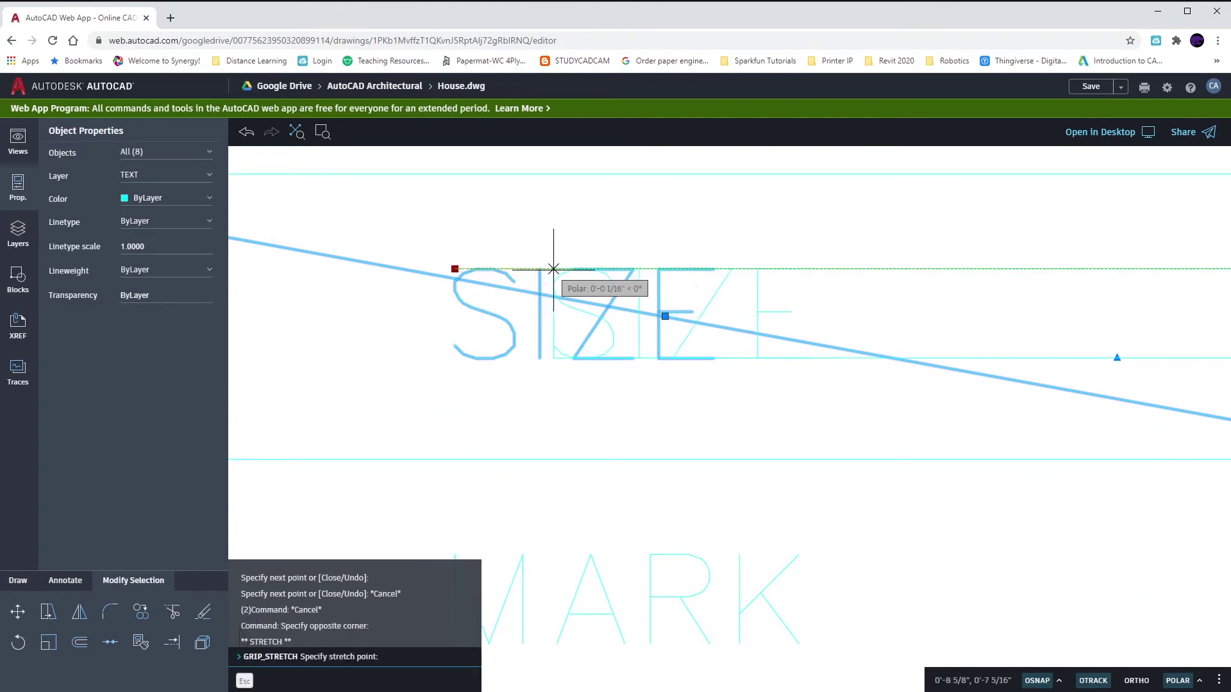
{"action": "left_click", "coordinate": [550, 269]}
{"action": "scroll", "coordinate": [384, 333], "scroll_direction": "down", "scroll_amount": 3}
- Reposition the TYPE heading so it sits centred on its guide line
{"action": "middle_click_drag", "start_coordinate": [751, 327], "coordinate": [500, 332]}
{"action": "scroll", "coordinate": [673, 318], "scroll_direction": "up", "scroll_amount": 3}
{"action": "scroll", "coordinate": [584, 351], "scroll_direction": "up", "scroll_amount": 2}
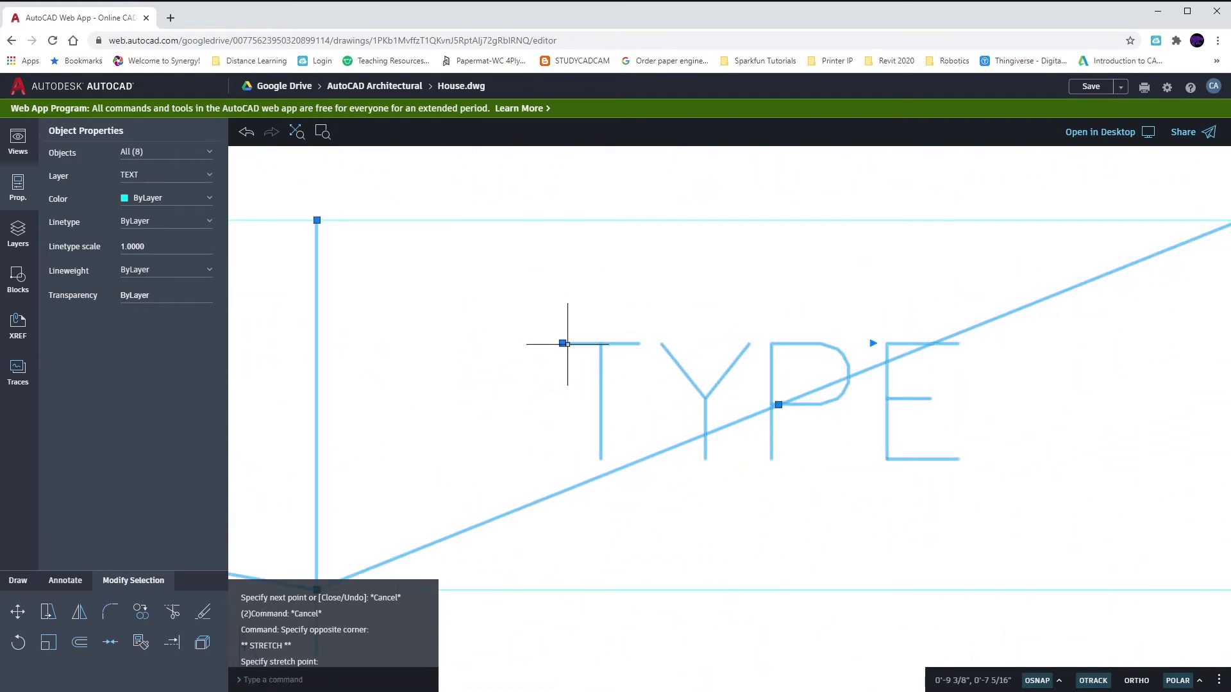
{"action": "left_click", "coordinate": [563, 344]}
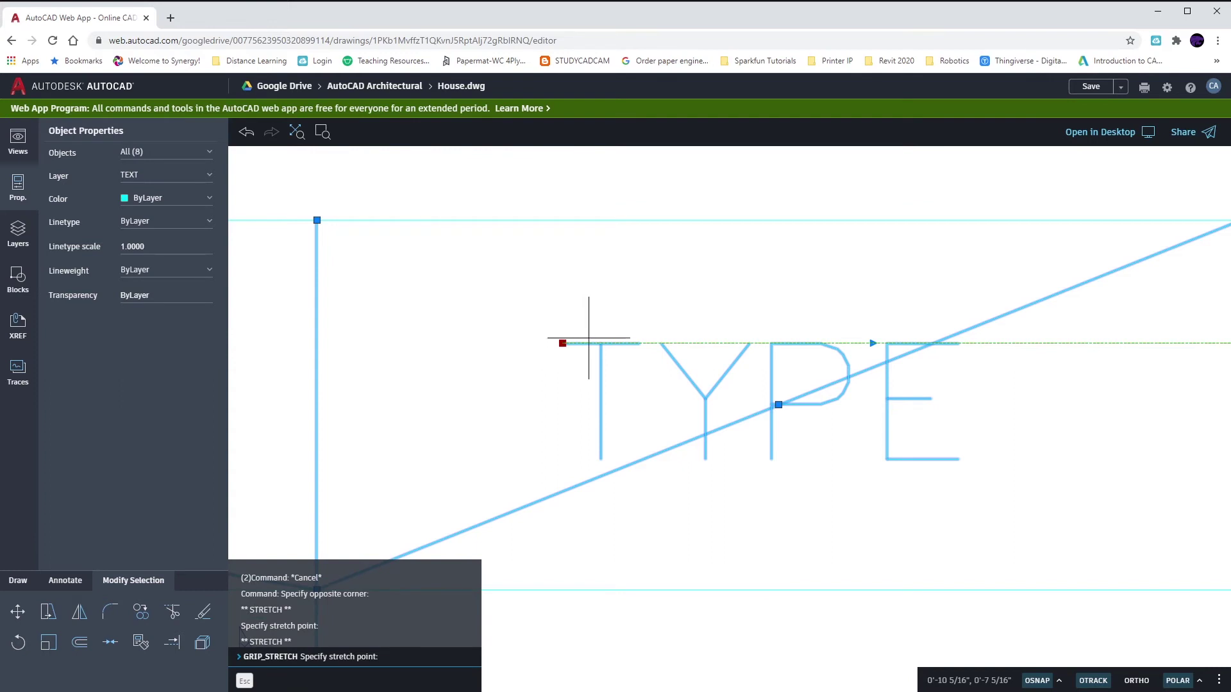
{"action": "left_click", "coordinate": [591, 341]}
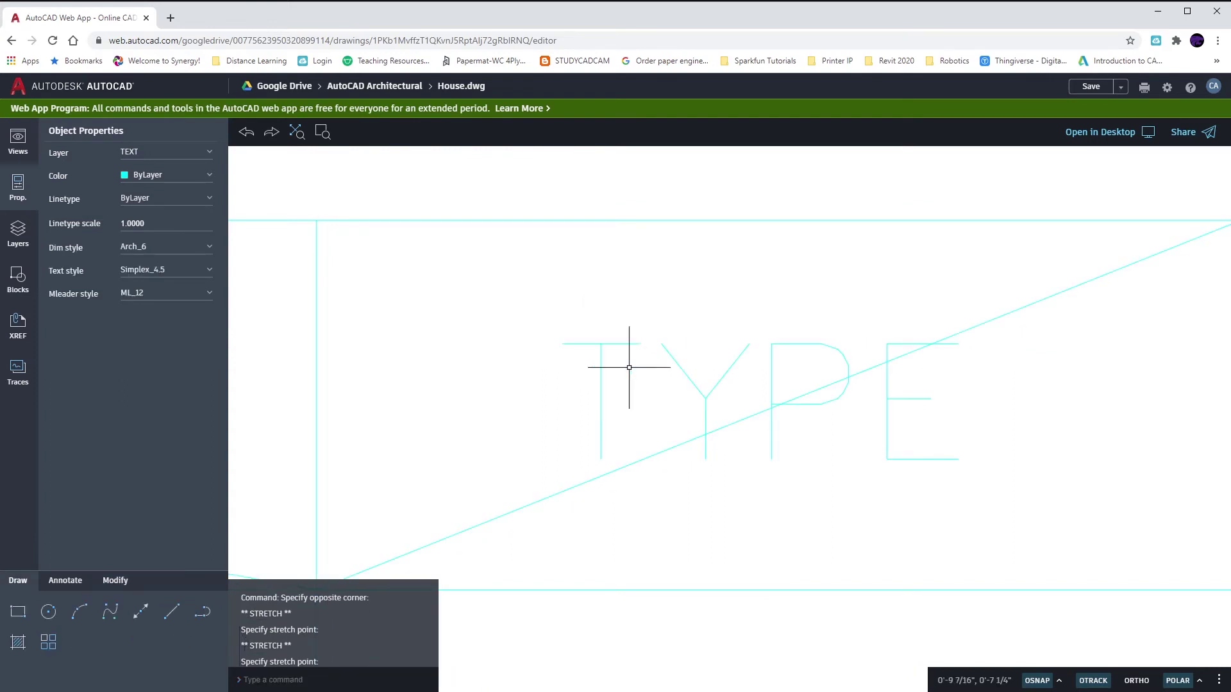
{"action": "left_click", "coordinate": [837, 486]}
{"action": "left_click", "coordinate": [632, 344]}
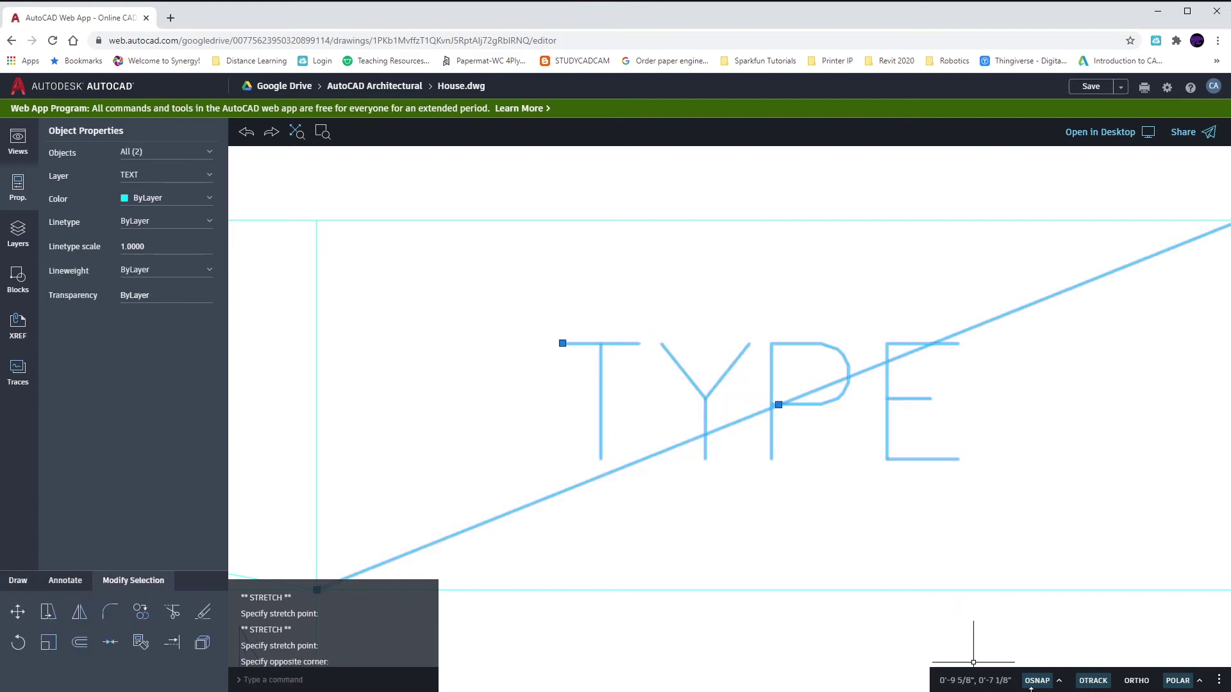
{"action": "key", "text": "Escape"}
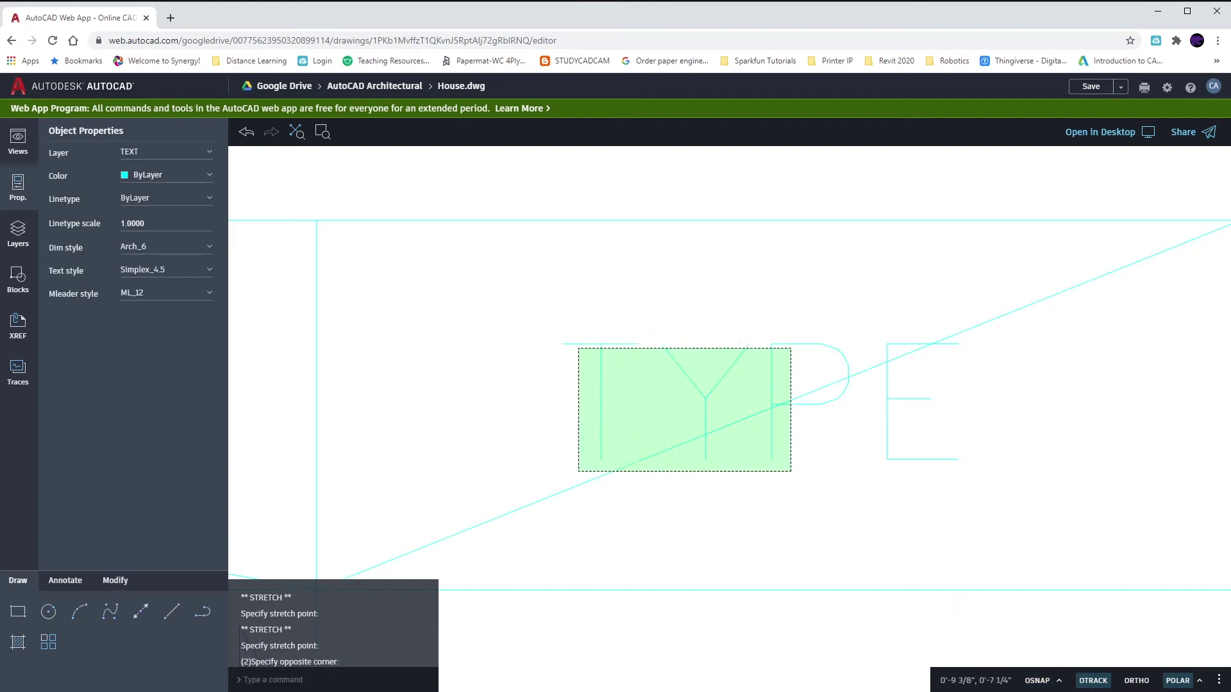
{"action": "left_click", "coordinate": [778, 476]}
{"action": "left_click", "coordinate": [577, 347]}
{"action": "left_click", "coordinate": [563, 343]}
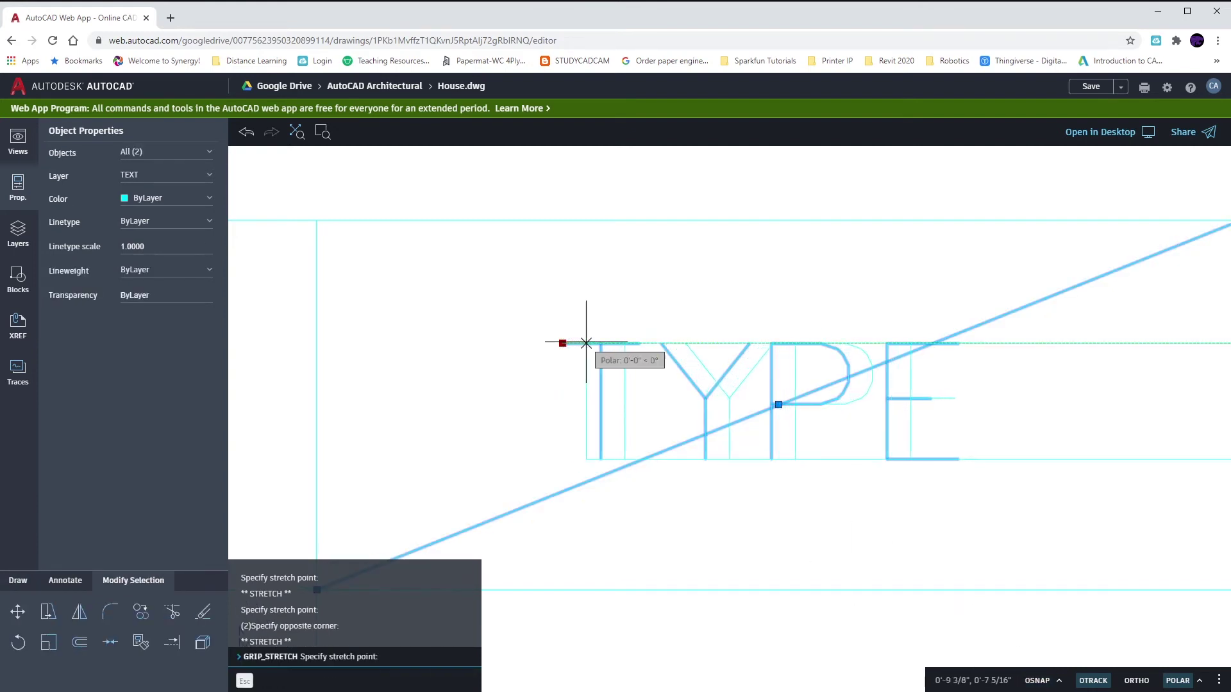
{"action": "left_click", "coordinate": [587, 343]}
{"action": "scroll", "coordinate": [510, 361], "scroll_direction": "down", "scroll_amount": 4}
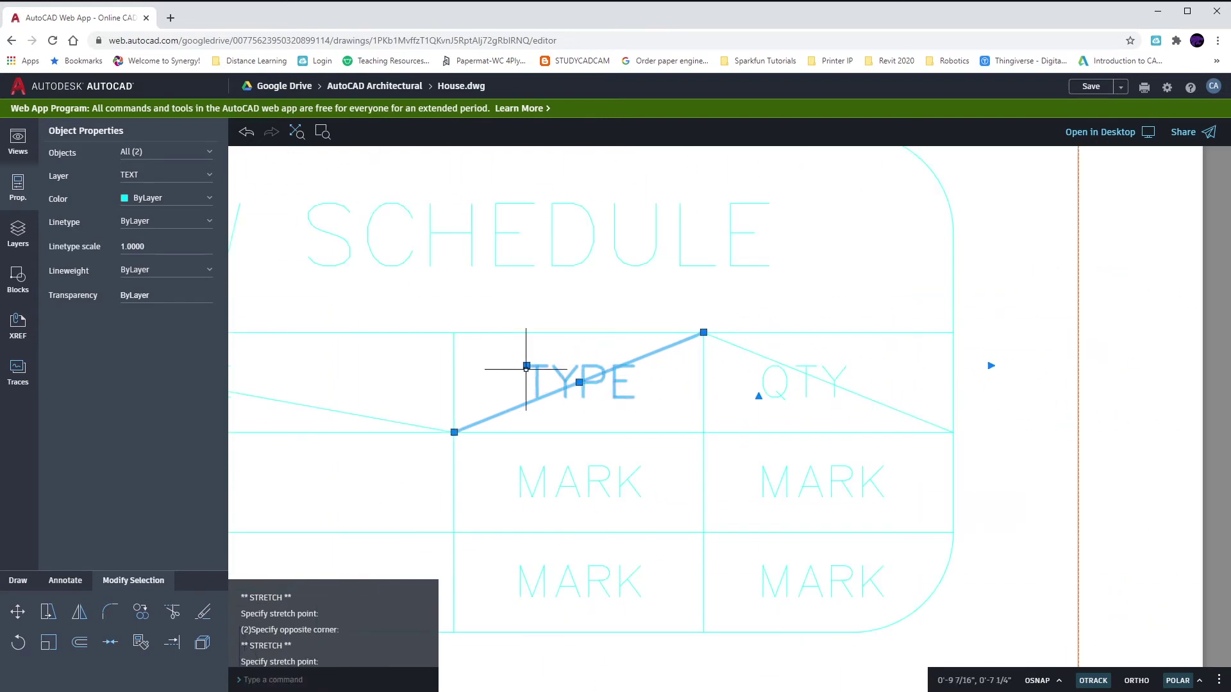
- Move the QTY heading onto its guide so it is centred in its cell
{"action": "middle_click_drag", "start_coordinate": [798, 356], "coordinate": [724, 370]}
{"action": "left_click", "coordinate": [751, 357]}
{"action": "left_click", "coordinate": [672, 403]}
{"action": "scroll", "coordinate": [674, 384], "scroll_direction": "up", "scroll_amount": 4}
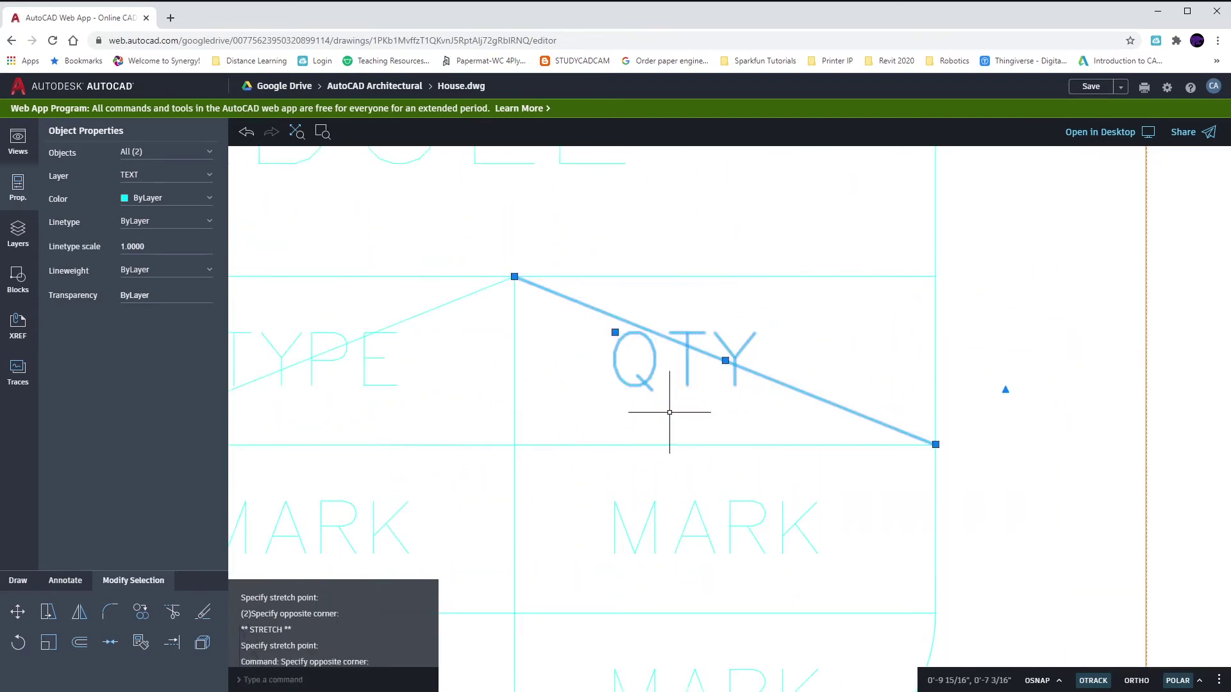
{"action": "left_click", "coordinate": [576, 279]}
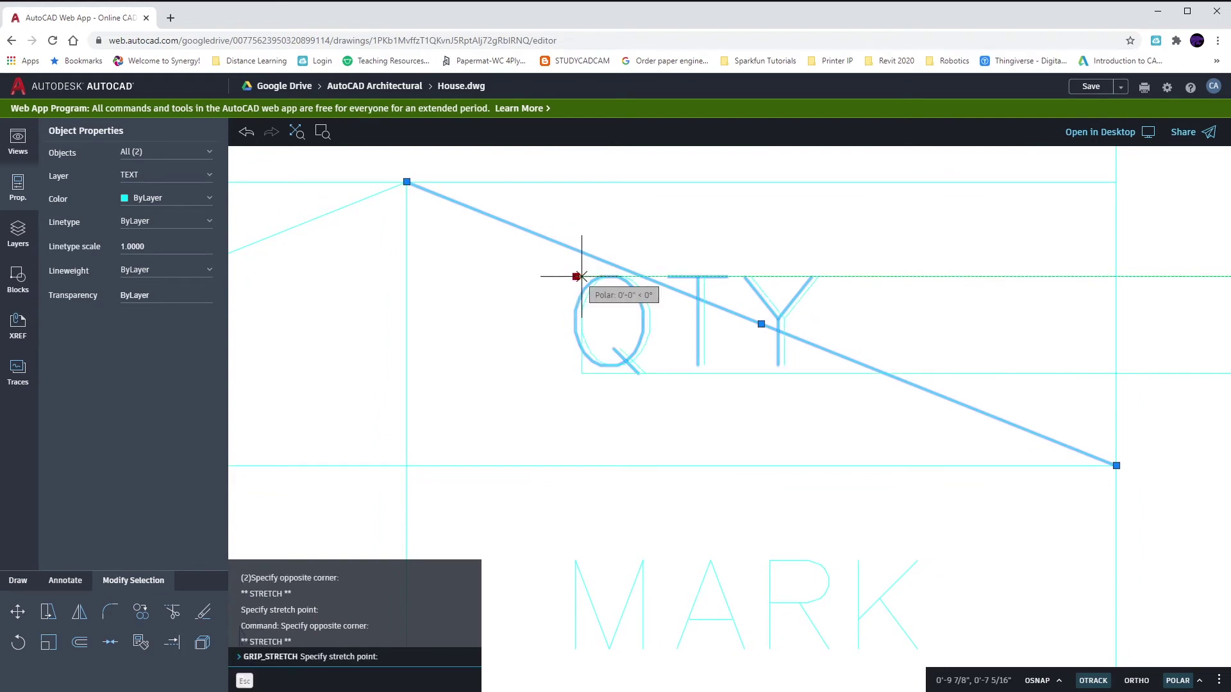
{"action": "left_click", "coordinate": [634, 277]}
{"action": "key", "text": "Escape"}
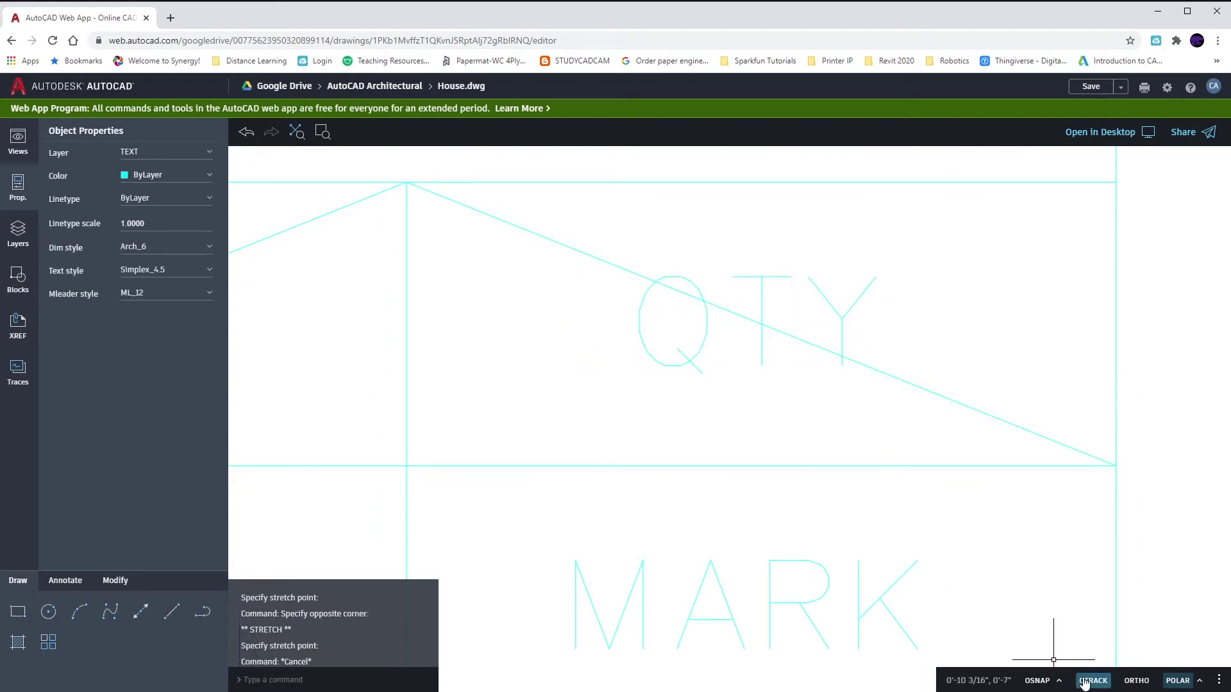
{"action": "scroll", "coordinate": [1040, 632], "scroll_direction": "down", "scroll_amount": 4}
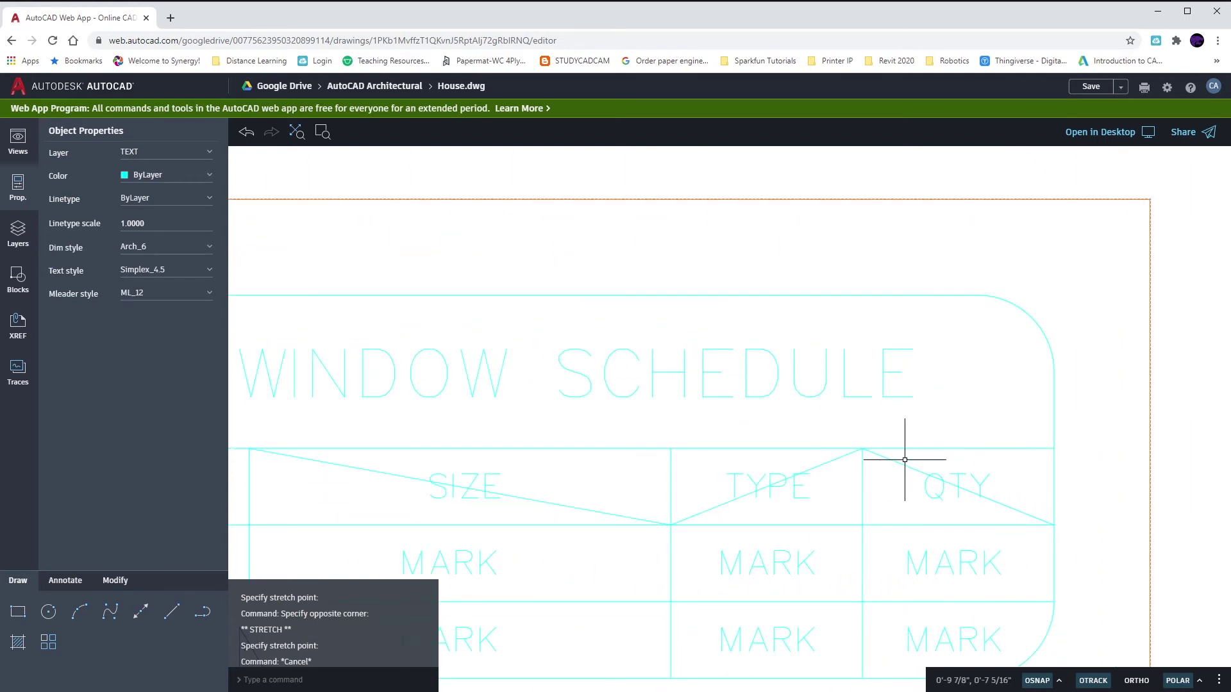
- Delete the diagonal guide lines in the QTY, TYPE and SIZE header cells
{"action": "left_click", "coordinate": [900, 462]}
{"action": "key", "text": "Delete"}
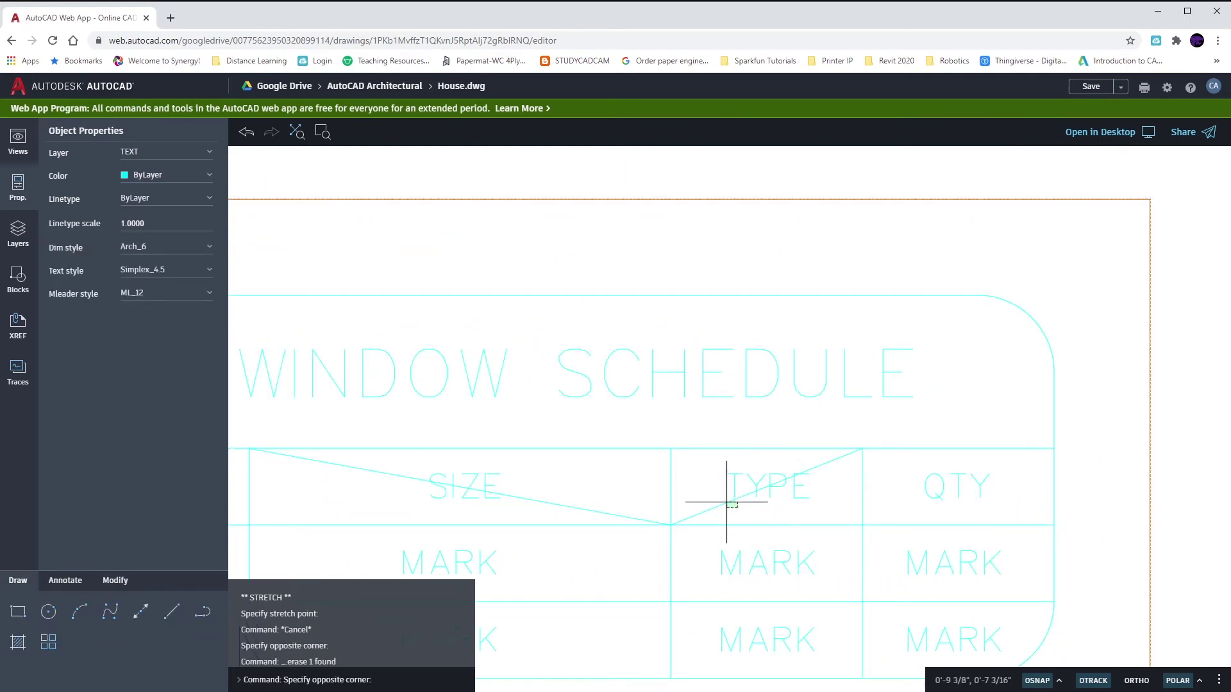
{"action": "left_click", "coordinate": [733, 500]}
{"action": "key", "text": "Delete"}
{"action": "left_click", "coordinate": [627, 512]}
{"action": "key", "text": "Delete"}
{"action": "scroll", "coordinate": [589, 470], "scroll_direction": "down", "scroll_amount": 3}
- Window-select the four column headings, then clear the selection
{"action": "left_click_drag", "start_coordinate": [407, 444], "coordinate": [1050, 473]}
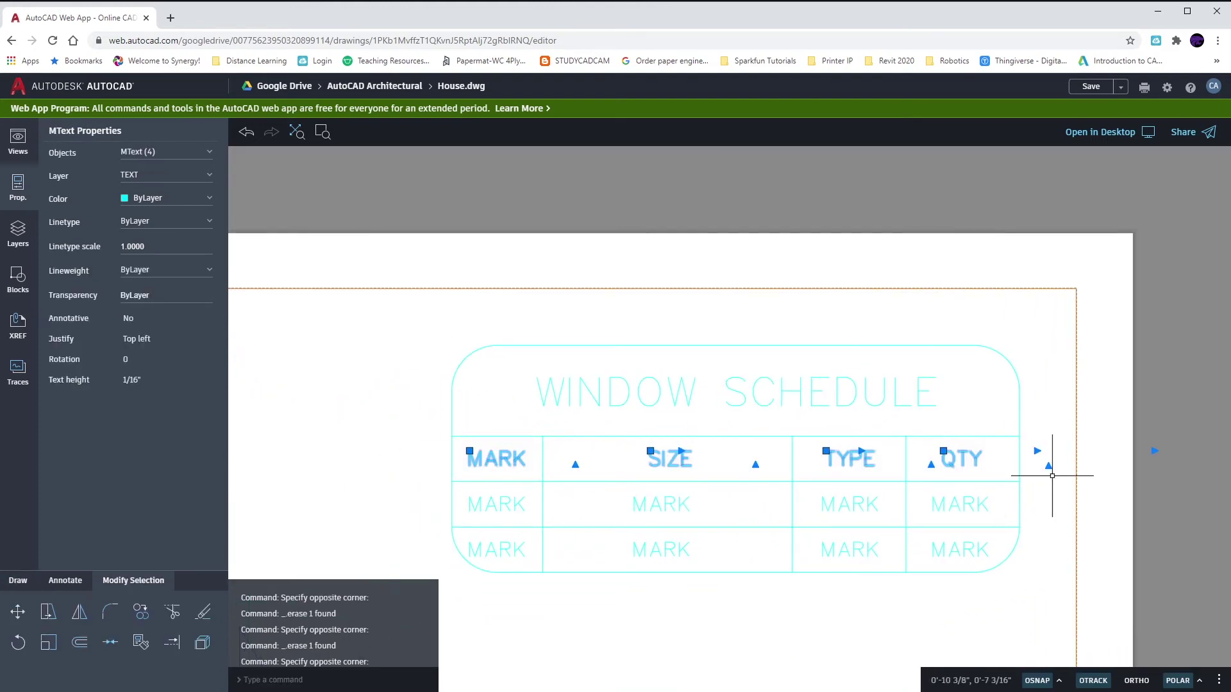
{"action": "key", "text": "Escape"}
{"action": "middle_click_drag", "start_coordinate": [587, 505], "coordinate": [662, 456]}
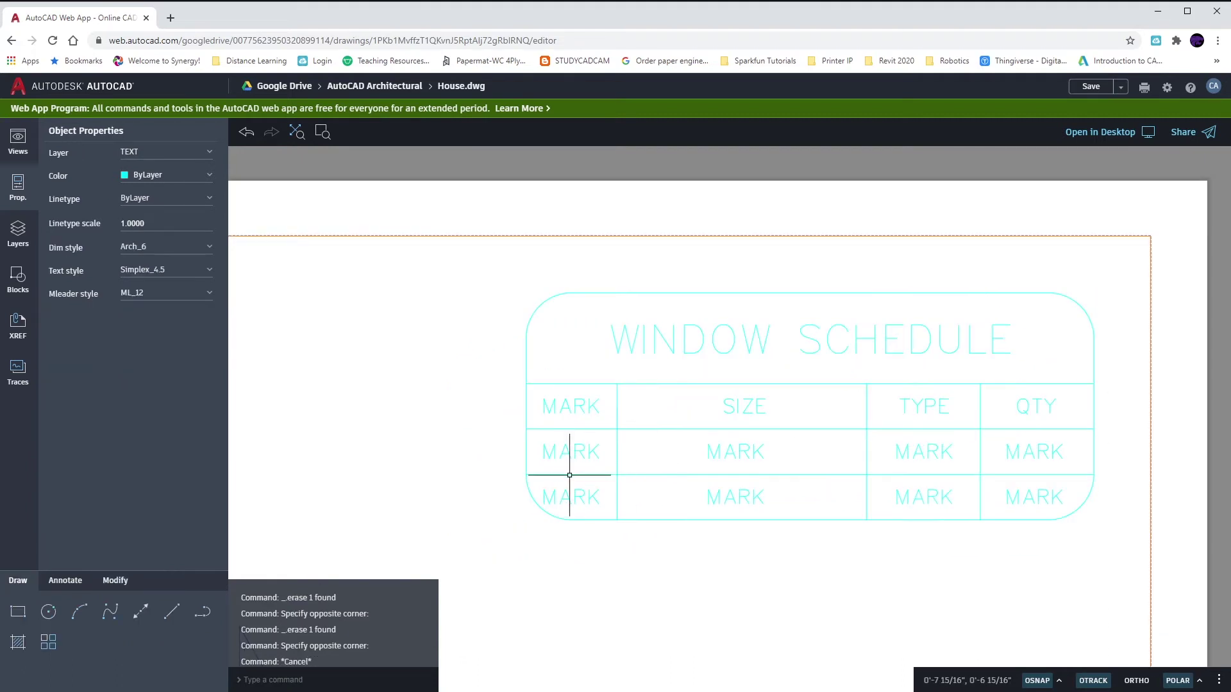
{"action": "scroll", "coordinate": [571, 453], "scroll_direction": "up", "scroll_amount": 3}
- Replace the two MARK column placeholders with row labels A and B
{"action": "double_click", "coordinate": [562, 430]}
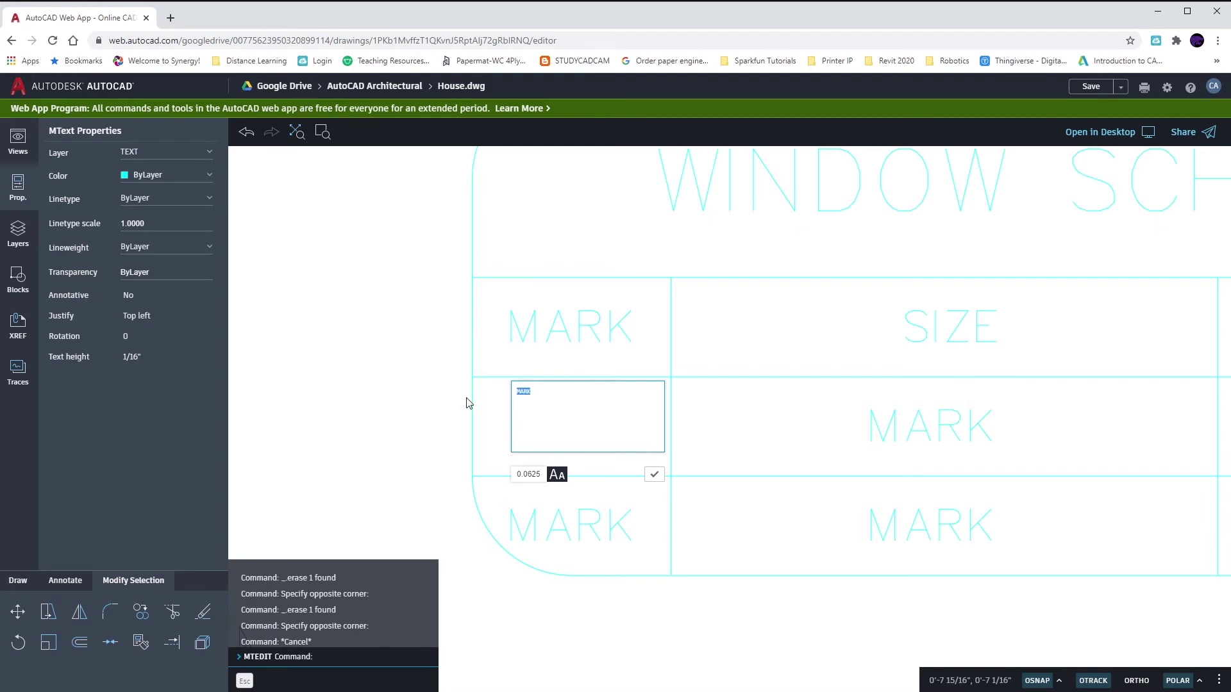
{"action": "left_click", "coordinate": [653, 474]}
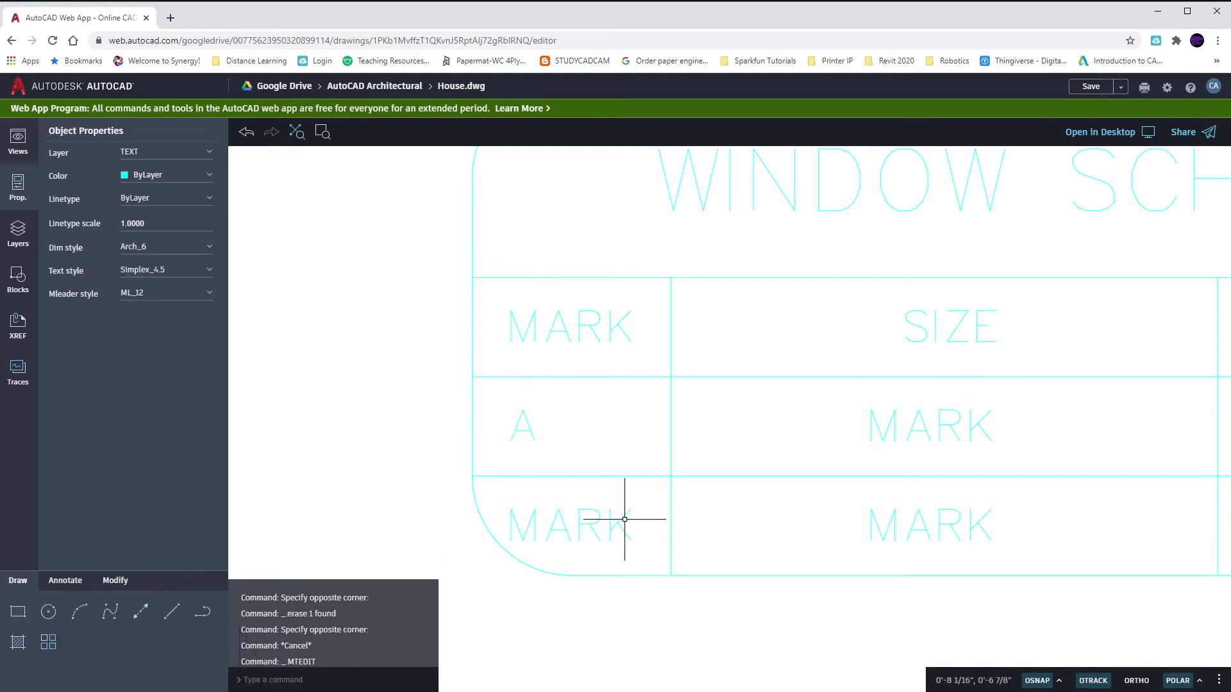
{"action": "double_click", "coordinate": [607, 525]}
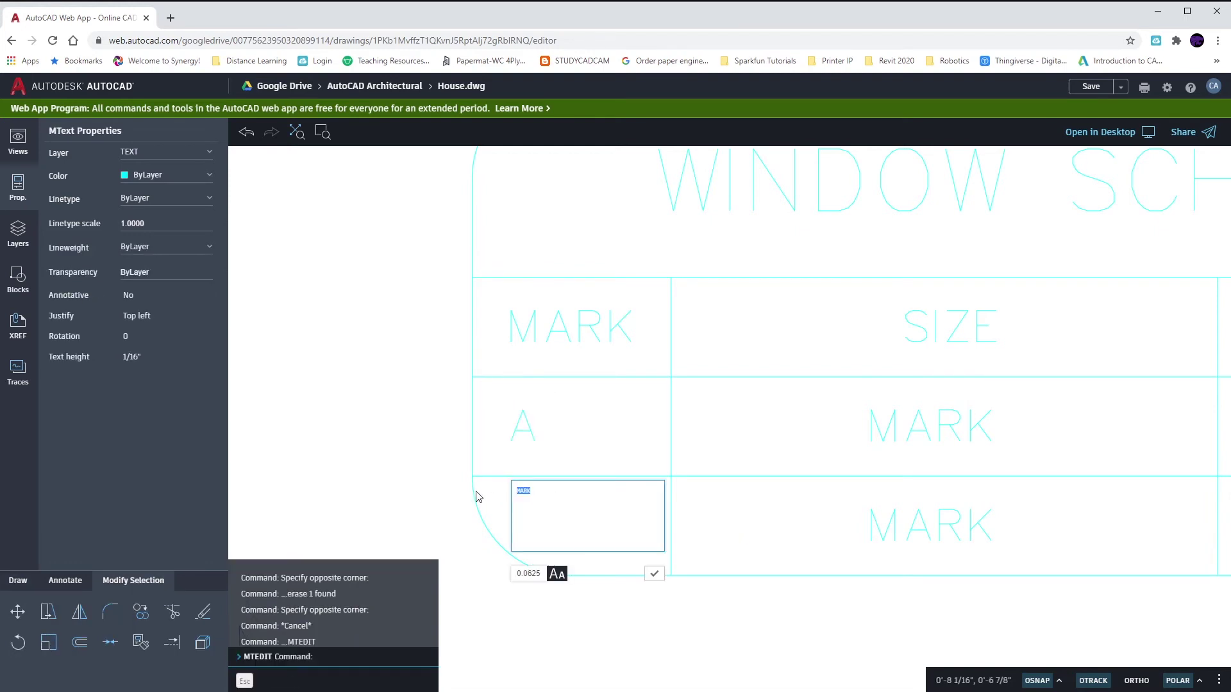
{"action": "type", "text": "B"}
{"action": "left_click", "coordinate": [653, 575]}
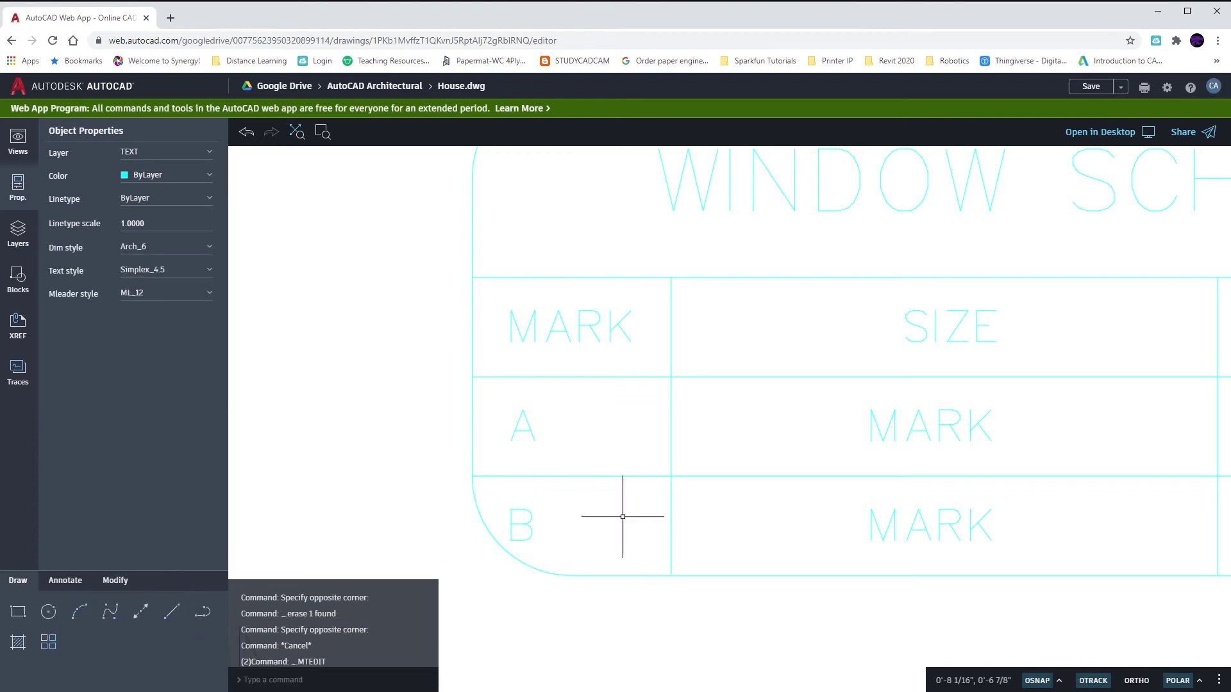
{"action": "key", "text": "Escape"}
- Move the A and B labels together to centre them in their cells
{"action": "left_click_drag", "start_coordinate": [439, 391], "coordinate": [568, 559]}
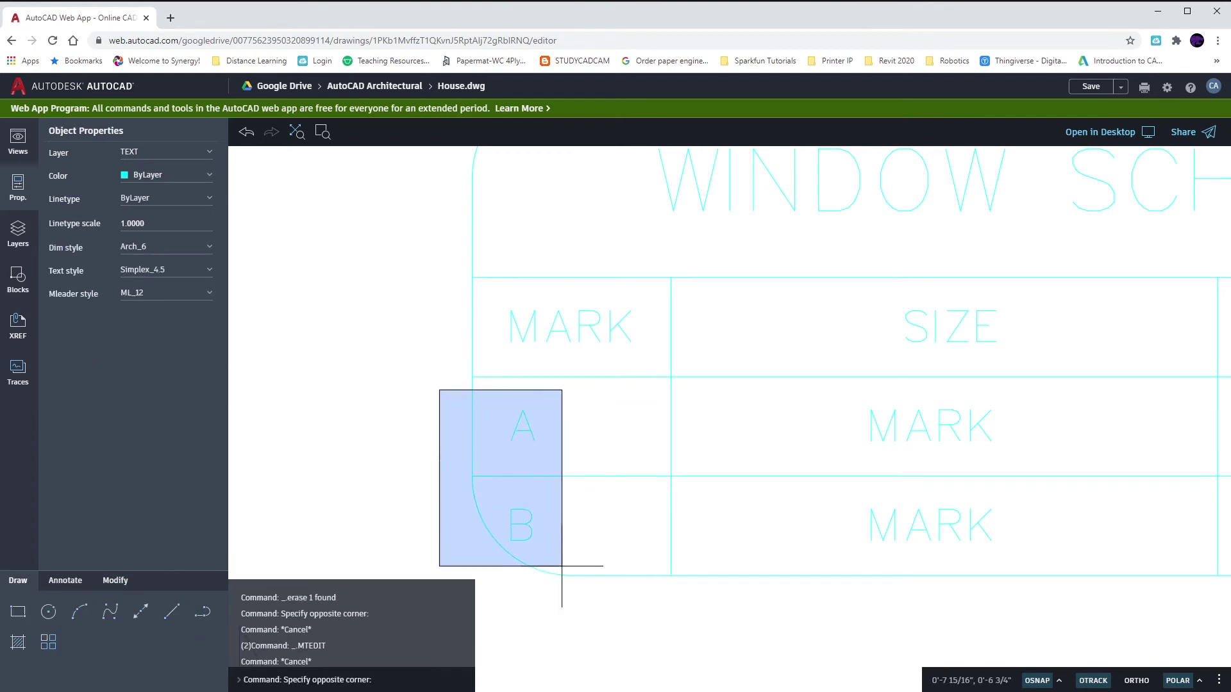
{"action": "type", "text": "m"}
{"action": "key", "text": "Return"}
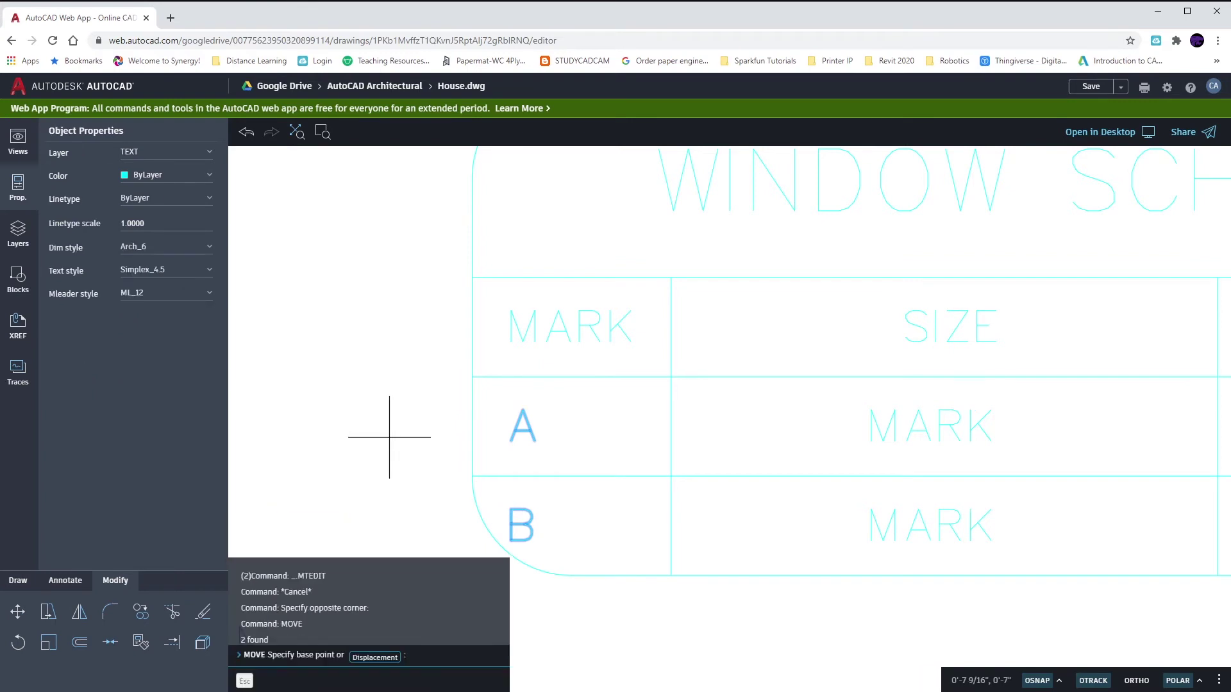
{"action": "scroll", "coordinate": [385, 416], "scroll_direction": "up", "scroll_amount": 2}
{"action": "left_click", "coordinate": [385, 369]}
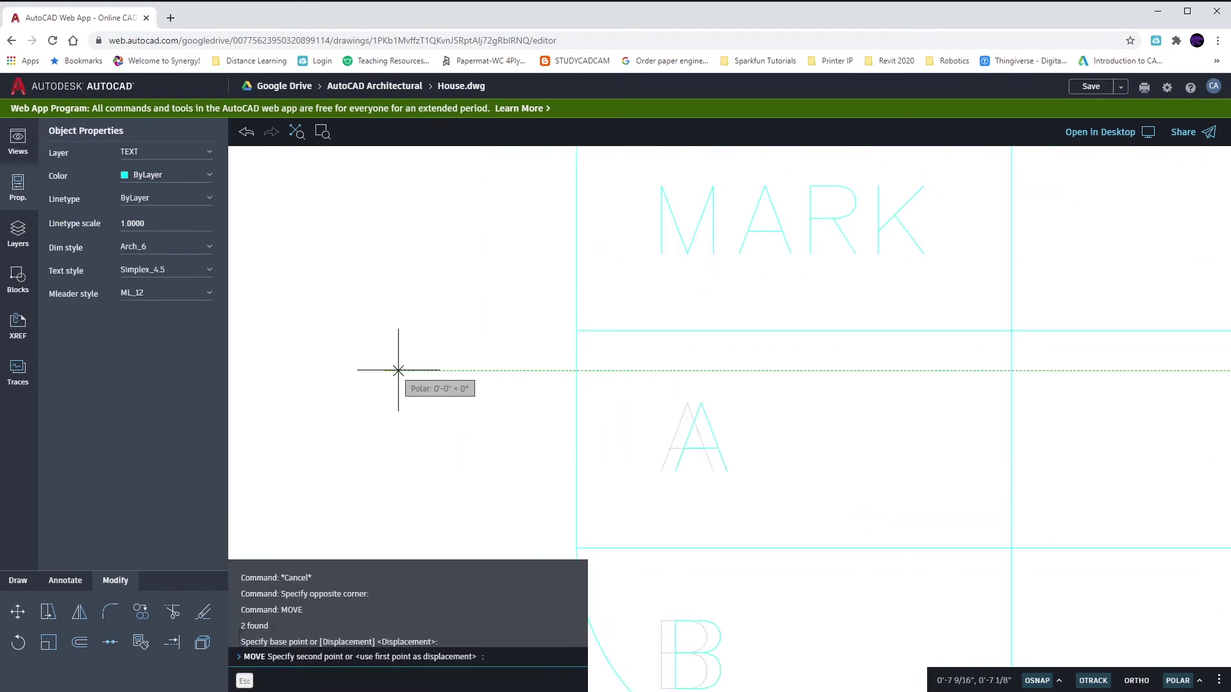
{"action": "left_click", "coordinate": [496, 368]}
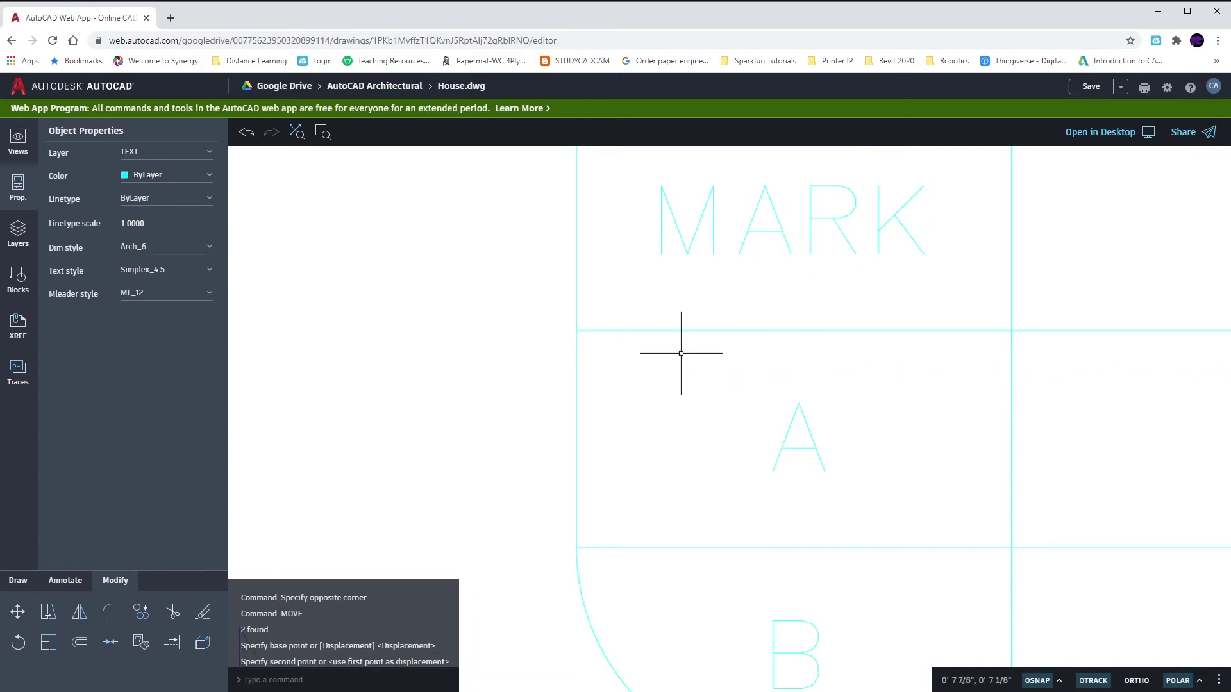
{"action": "scroll", "coordinate": [673, 356], "scroll_direction": "down", "scroll_amount": 1}
{"action": "scroll", "coordinate": [576, 452], "scroll_direction": "down", "scroll_amount": 1}
{"action": "scroll", "coordinate": [501, 457], "scroll_direction": "down", "scroll_amount": 1}
{"action": "middle_click_drag", "start_coordinate": [524, 480], "coordinate": [489, 484]}
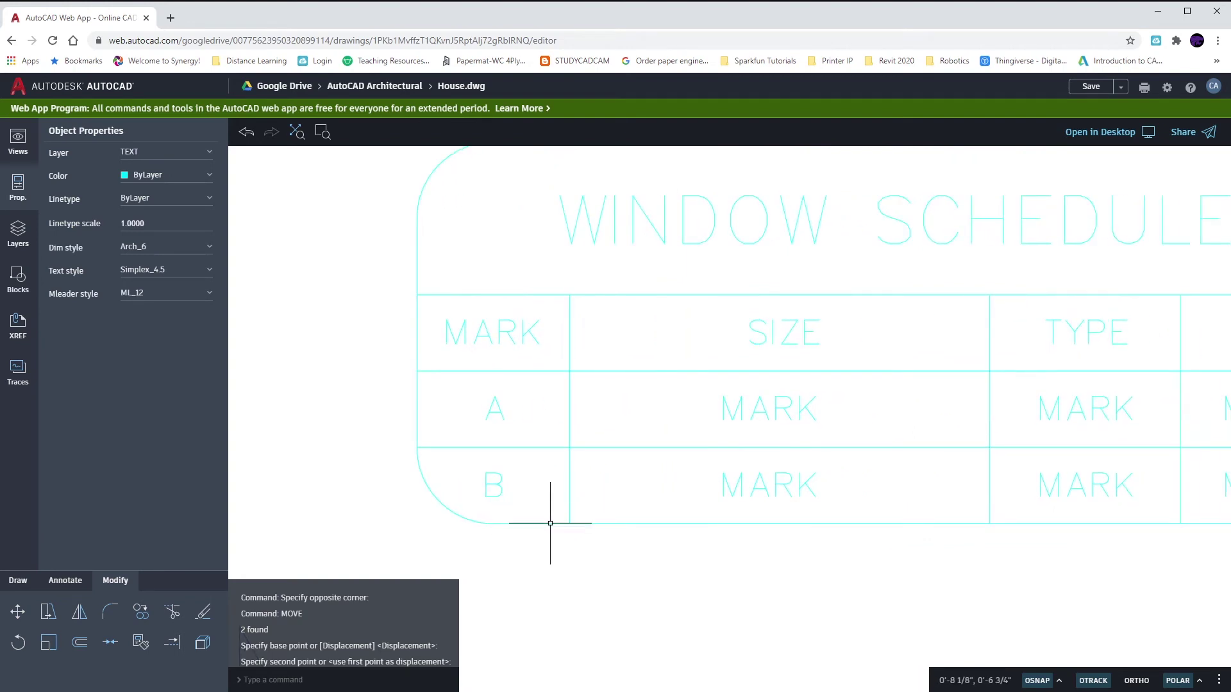
{"action": "middle_click_drag", "start_coordinate": [683, 498], "coordinate": [487, 509]}
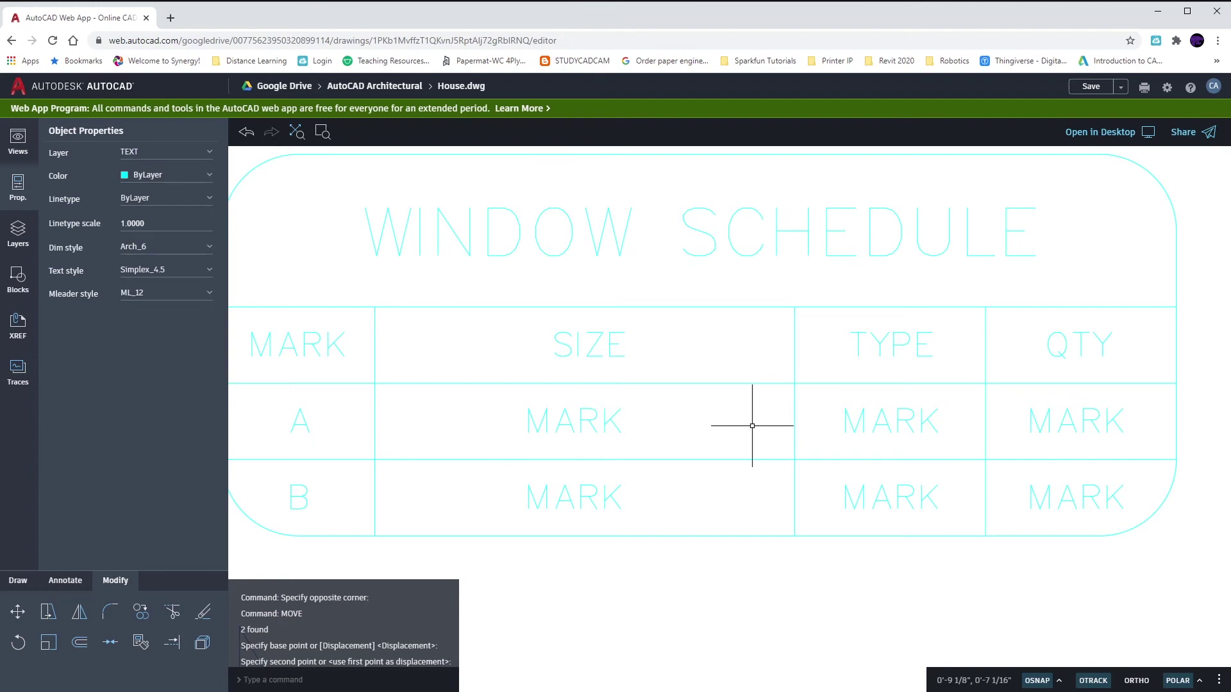
{"action": "scroll", "coordinate": [753, 426], "scroll_direction": "down", "scroll_amount": 3}
{"action": "scroll", "coordinate": [808, 317], "scroll_direction": "up", "scroll_amount": 3}
{"action": "scroll", "coordinate": [702, 328], "scroll_direction": "up", "scroll_amount": 3}
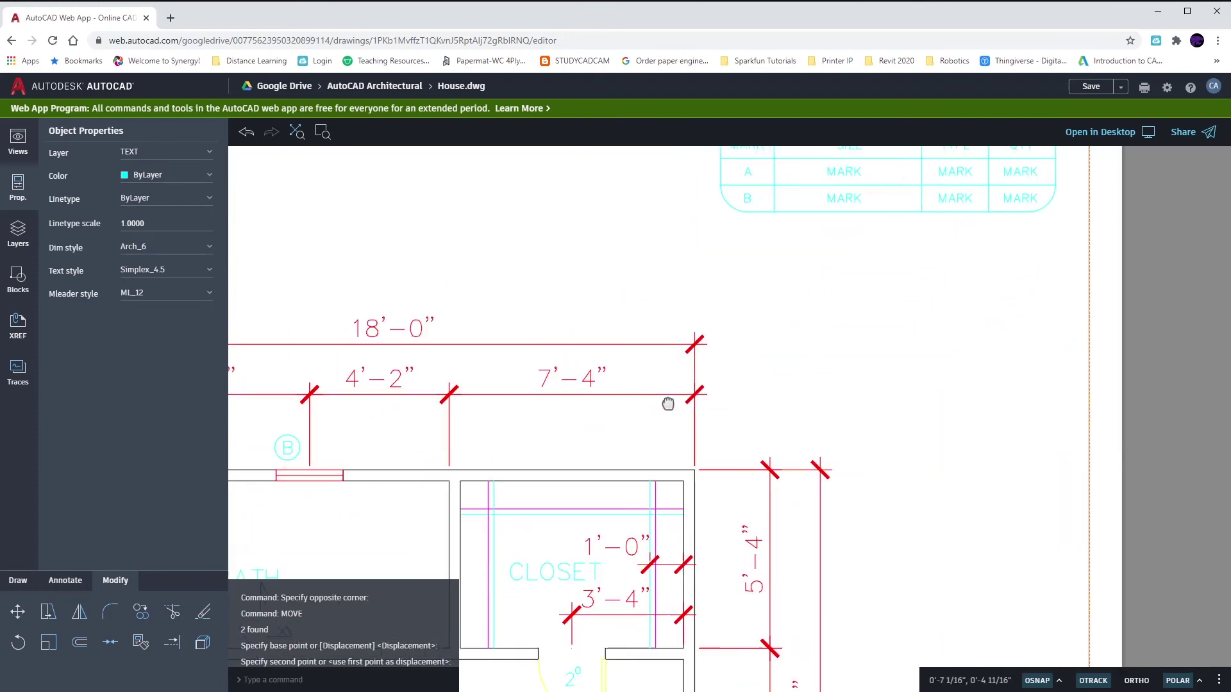
{"action": "scroll", "coordinate": [594, 588], "scroll_direction": "up", "scroll_amount": 2}
{"action": "scroll", "coordinate": [593, 588], "scroll_direction": "down", "scroll_amount": 2}
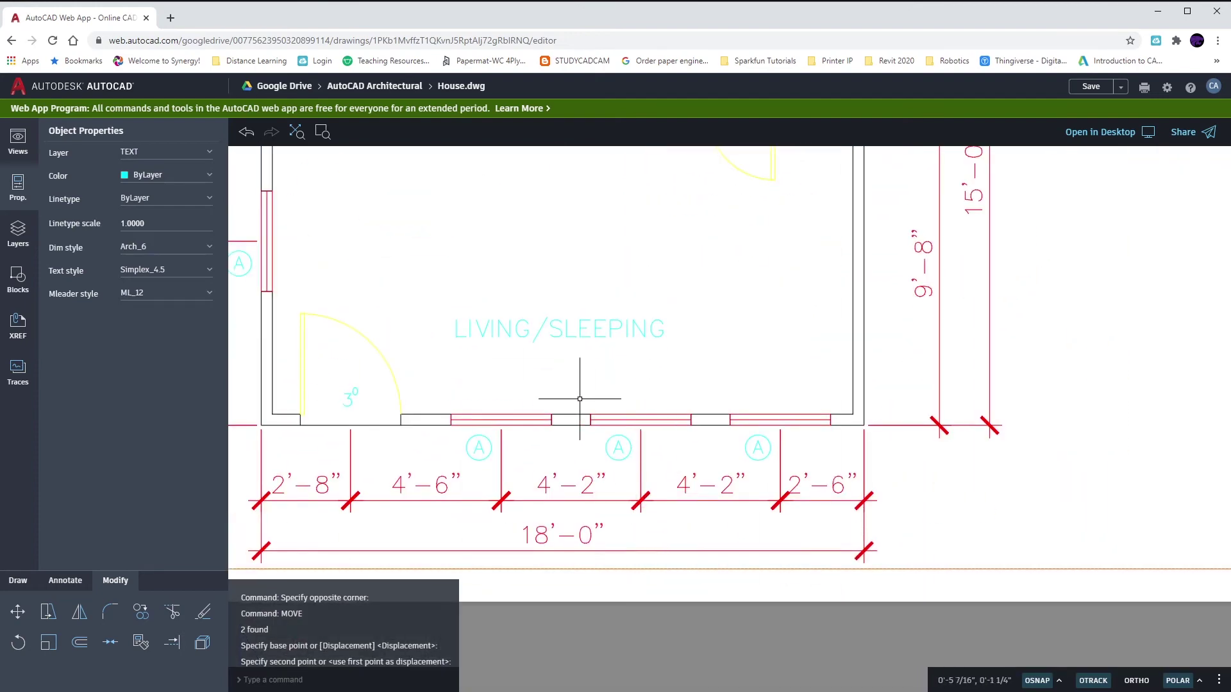
{"action": "left_click", "coordinate": [580, 399]}
{"action": "key", "text": "Escape"}
{"action": "scroll", "coordinate": [712, 444], "scroll_direction": "down", "scroll_amount": 5}
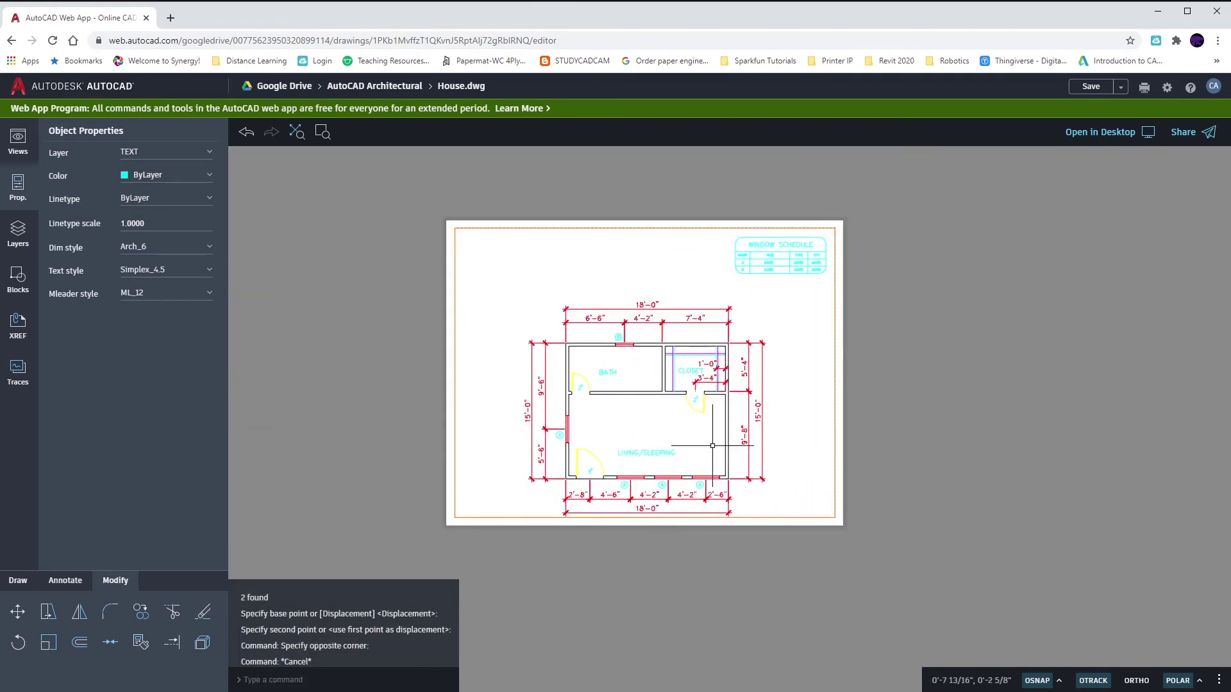
{"action": "scroll", "coordinate": [731, 404], "scroll_direction": "up", "scroll_amount": 2}
{"action": "scroll", "coordinate": [678, 416], "scroll_direction": "up", "scroll_amount": 2}
{"action": "scroll", "coordinate": [679, 416], "scroll_direction": "up", "scroll_amount": 4}
{"action": "scroll", "coordinate": [673, 414], "scroll_direction": "up", "scroll_amount": 3}
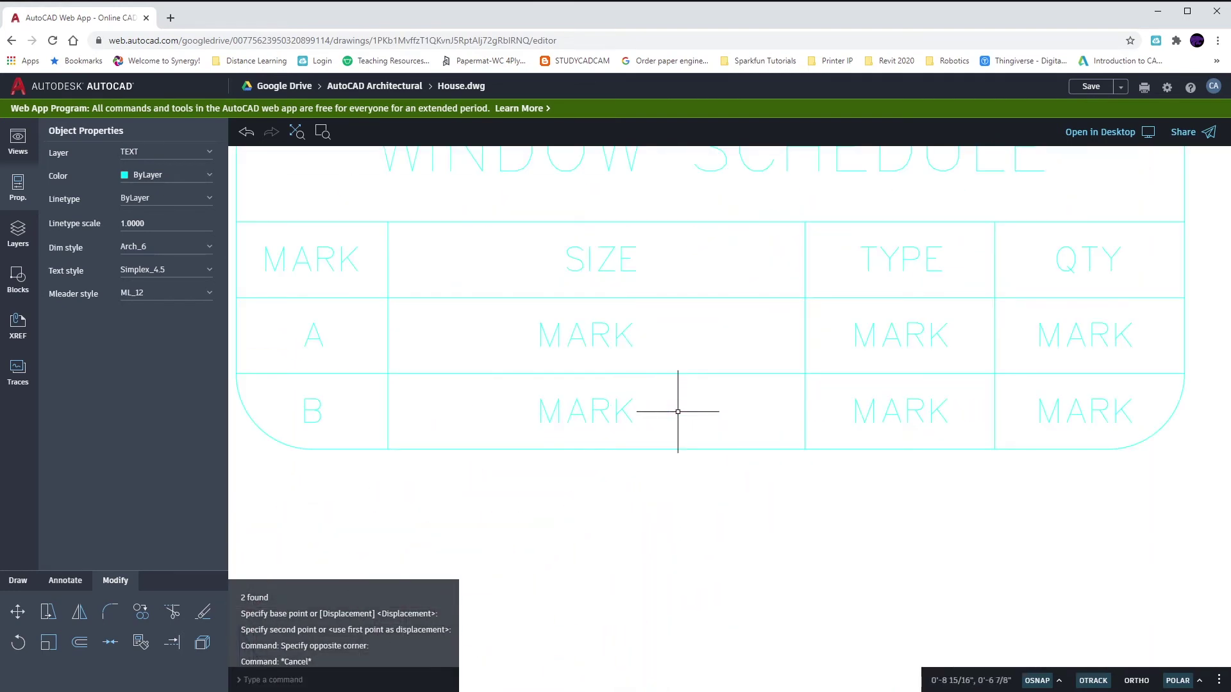
{"action": "scroll", "coordinate": [692, 409], "scroll_direction": "up", "scroll_amount": 1}
{"action": "middle_click_drag", "start_coordinate": [666, 424], "coordinate": [581, 467]}
{"action": "scroll", "coordinate": [582, 467], "scroll_direction": "down", "scroll_amount": 1}
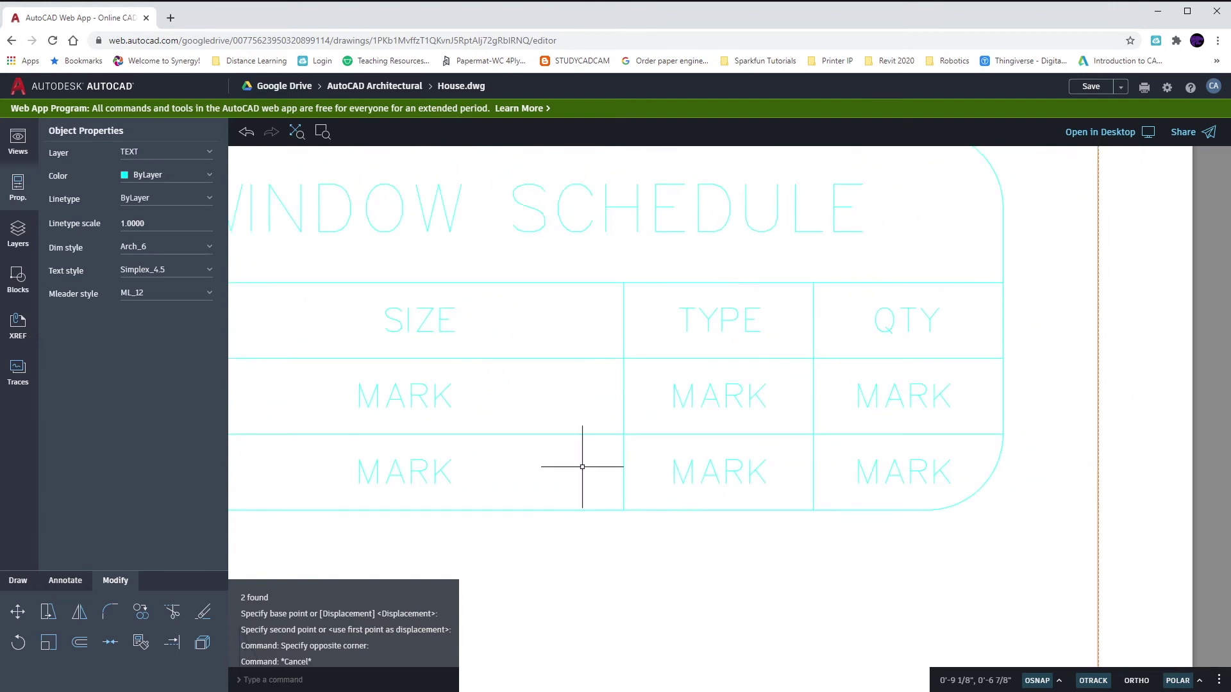
- Enter S.H. in the top and bottom TYPE cells
{"action": "double_click", "coordinate": [714, 396]}
{"action": "type", "text": "S.H."}
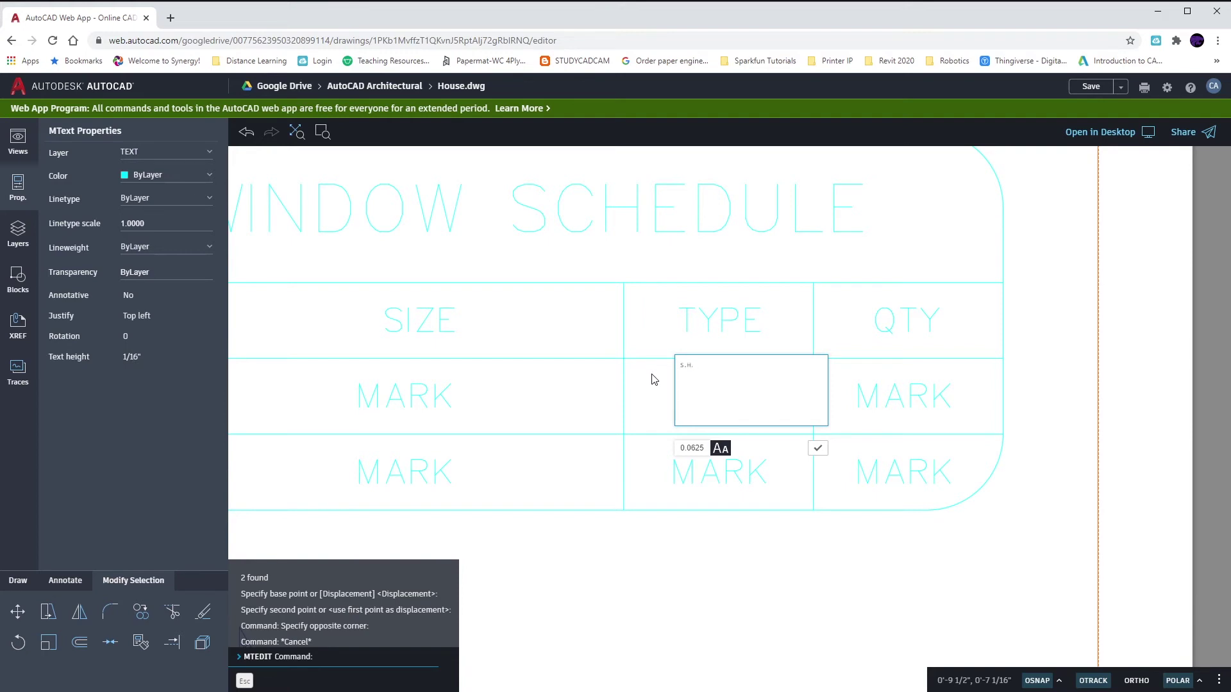
{"action": "left_click", "coordinate": [816, 446]}
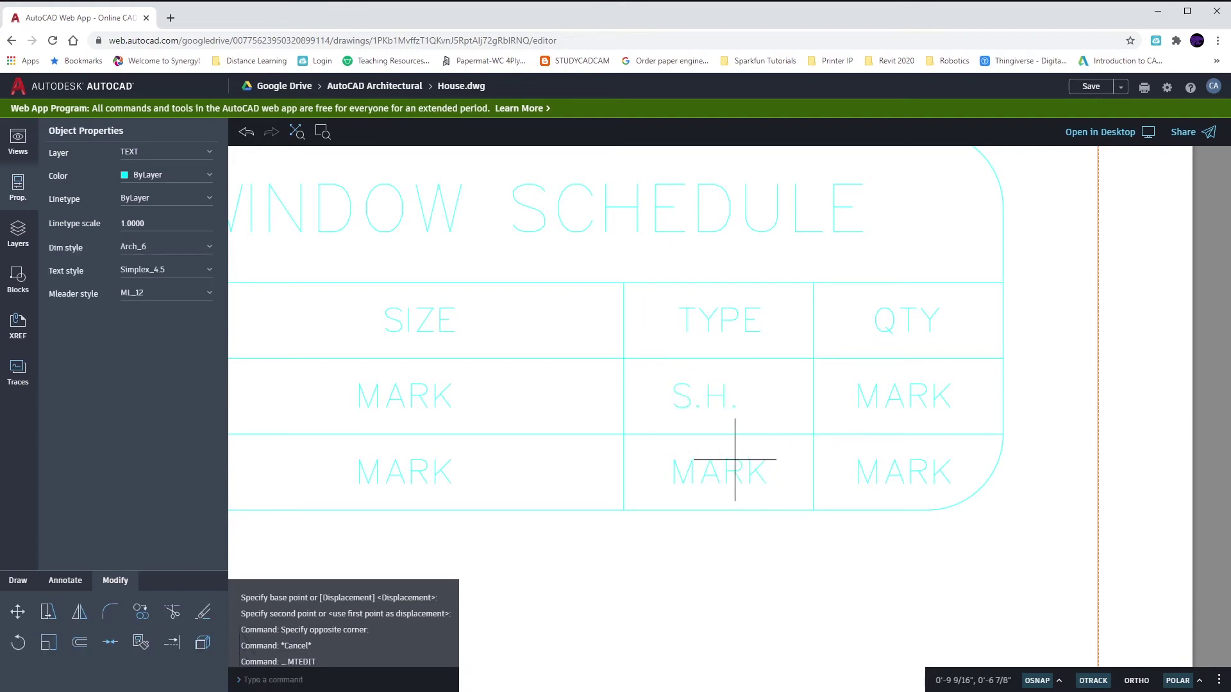
{"action": "double_click", "coordinate": [736, 466]}
{"action": "type", "text": "S.H."}
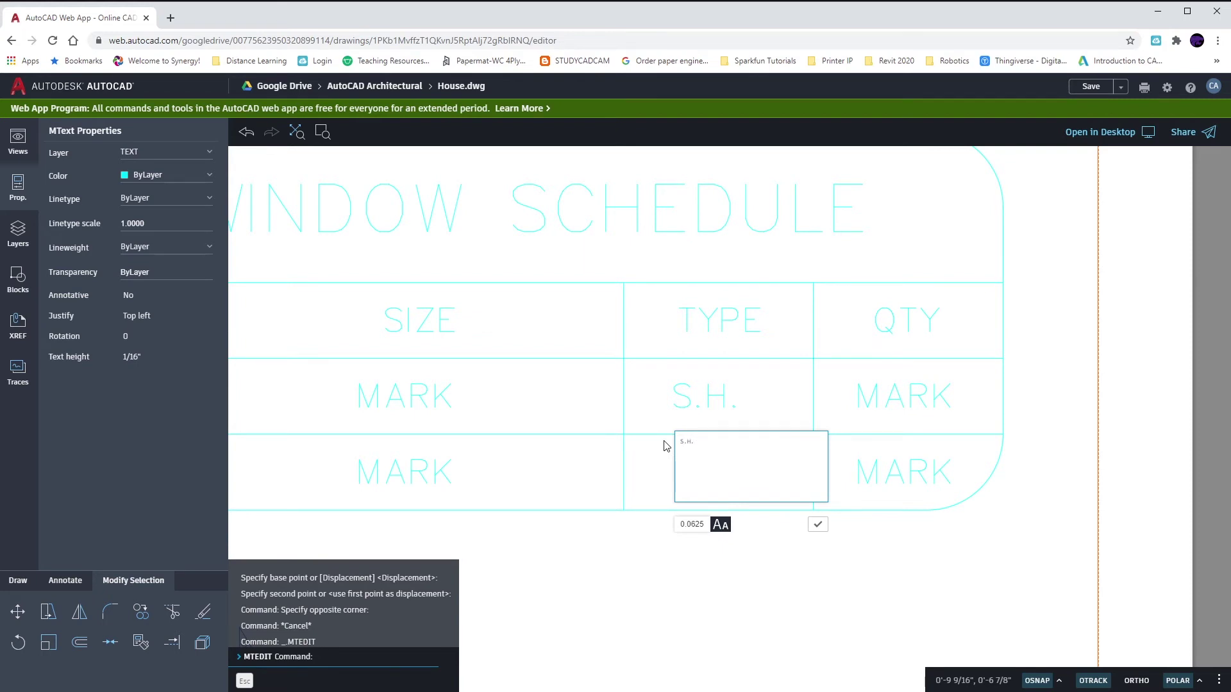
{"action": "left_click", "coordinate": [817, 525]}
- Select both S.H. entries and begin a move, then cancel it
{"action": "left_click", "coordinate": [650, 368]}
{"action": "left_click", "coordinate": [763, 498]}
{"action": "type", "text": "m"}
{"action": "key", "text": "Return"}
{"action": "scroll", "coordinate": [699, 471], "scroll_direction": "up", "scroll_amount": 3}
{"action": "scroll", "coordinate": [699, 472], "scroll_direction": "up", "scroll_amount": 1}
{"action": "scroll", "coordinate": [653, 423], "scroll_direction": "up", "scroll_amount": 1}
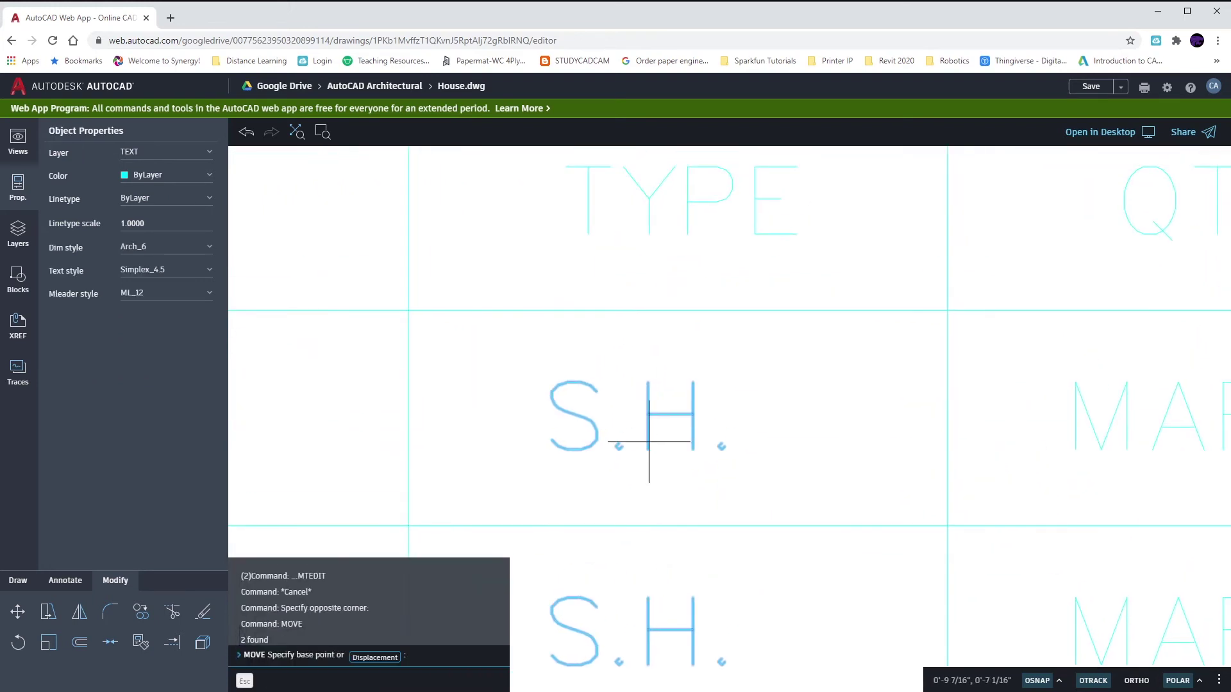
{"action": "left_click", "coordinate": [580, 341]}
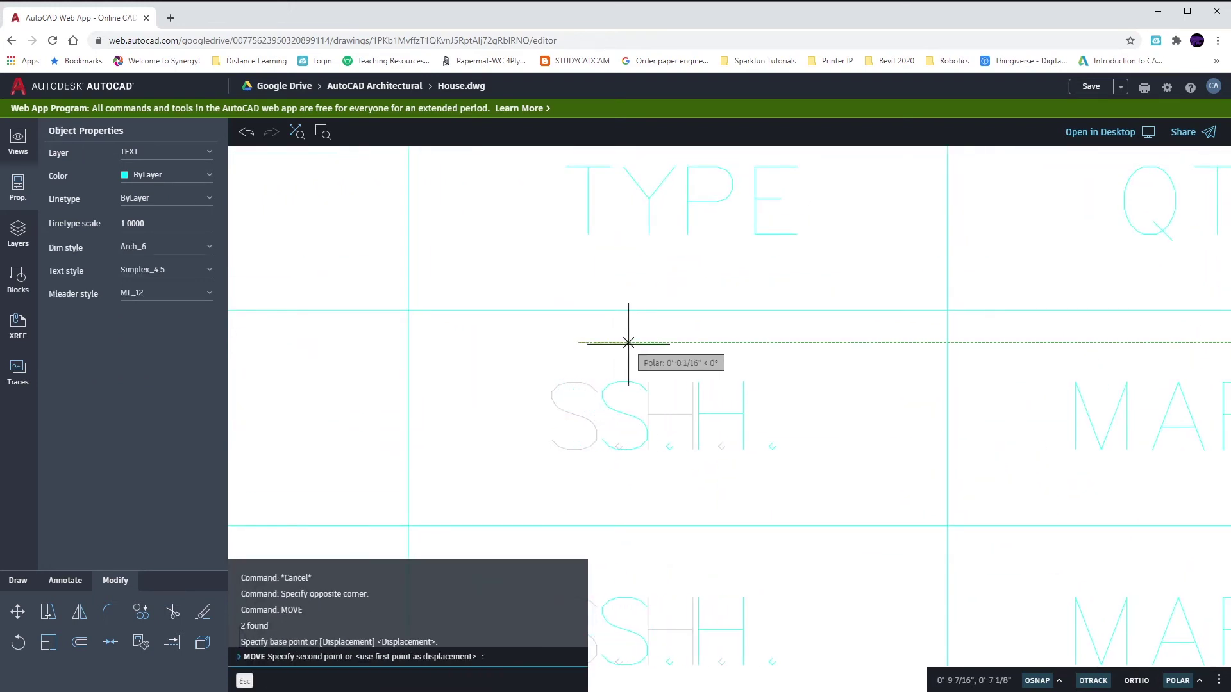
{"action": "key", "text": "Escape"}
{"action": "scroll", "coordinate": [481, 413], "scroll_direction": "down", "scroll_amount": 3}
{"action": "mouse_move", "coordinate": [639, 514]}
{"action": "middle_mouse_down"}
{"action": "mouse_move", "coordinate": [671, 501]}
{"action": "mouse_move", "coordinate": [615, 481]}
{"action": "middle_mouse_up"}
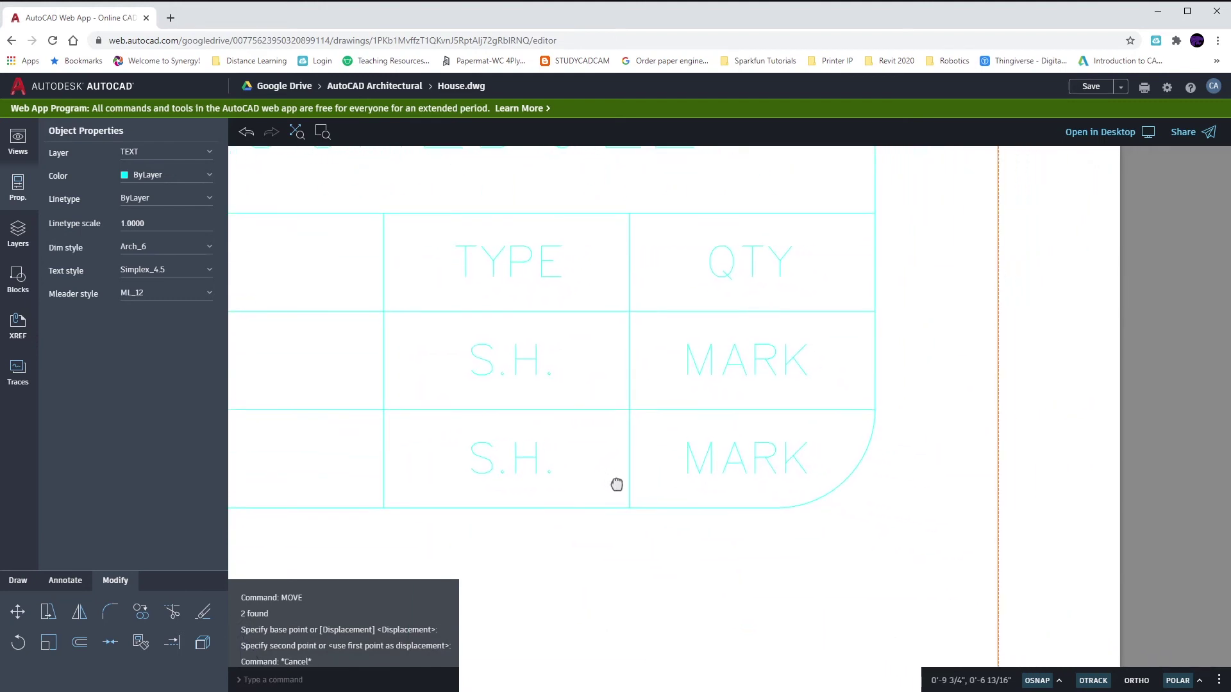
- Enter quantities 4 and 1 in the top and bottom QTY cells
{"action": "double_click", "coordinate": [705, 358]}
{"action": "type", "text": "4"}
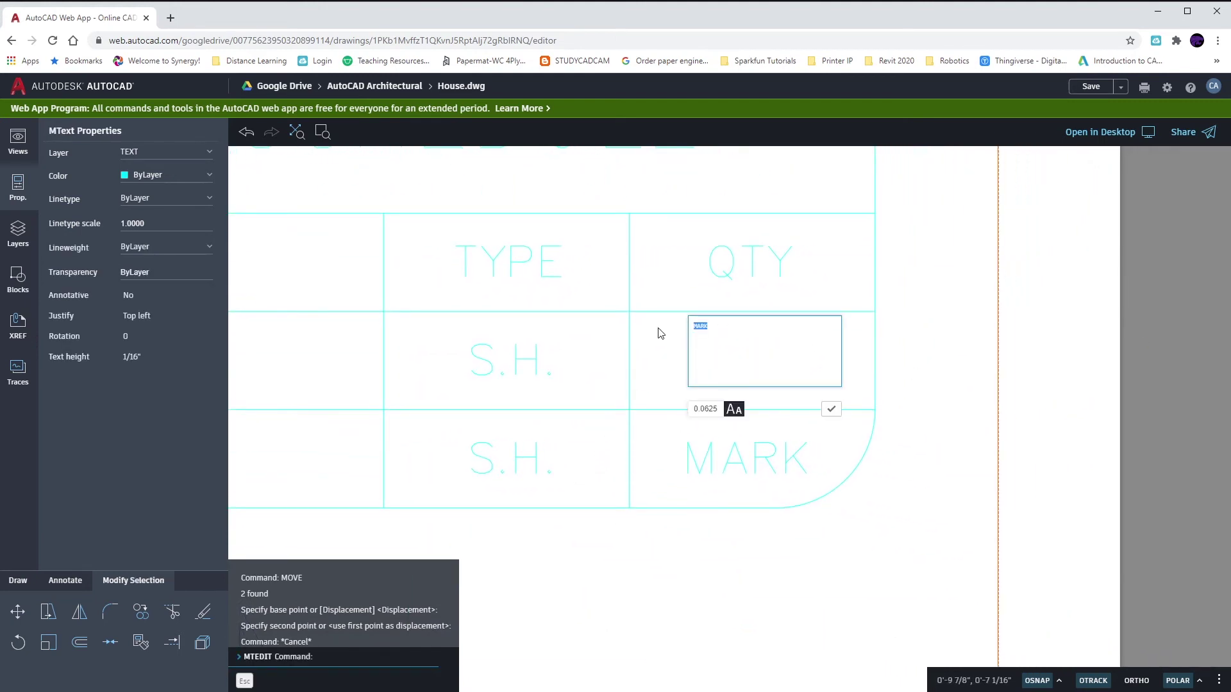
{"action": "left_click", "coordinate": [831, 409]}
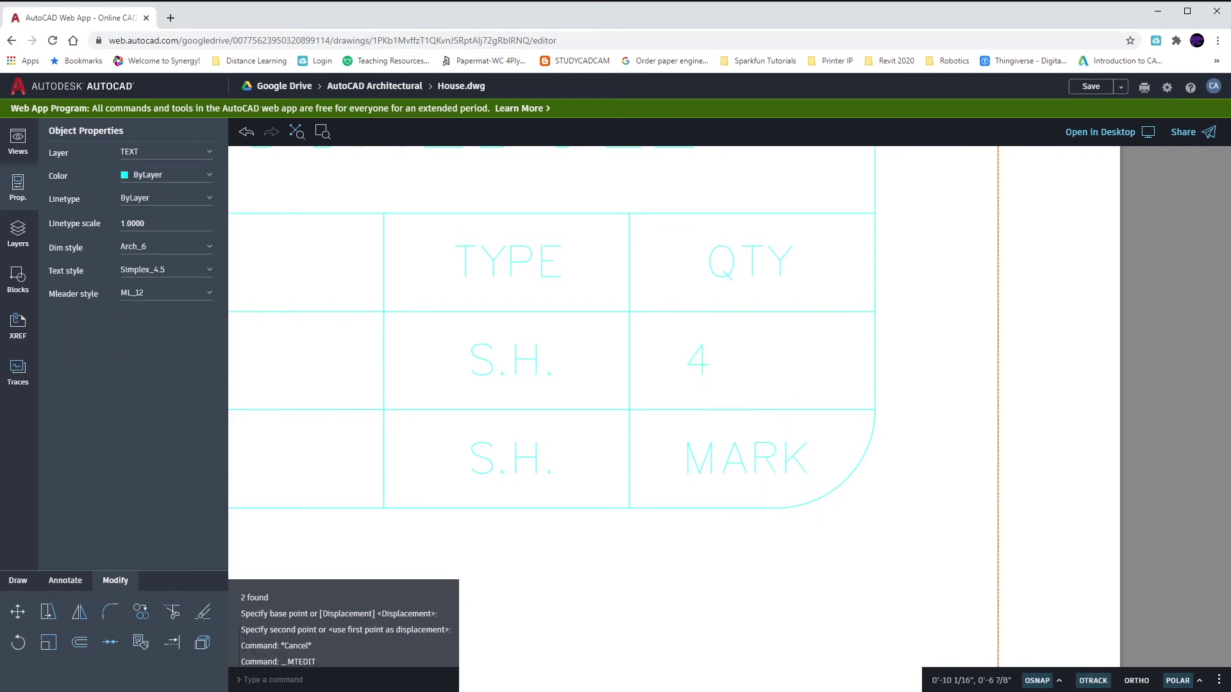
{"action": "double_click", "coordinate": [745, 459]}
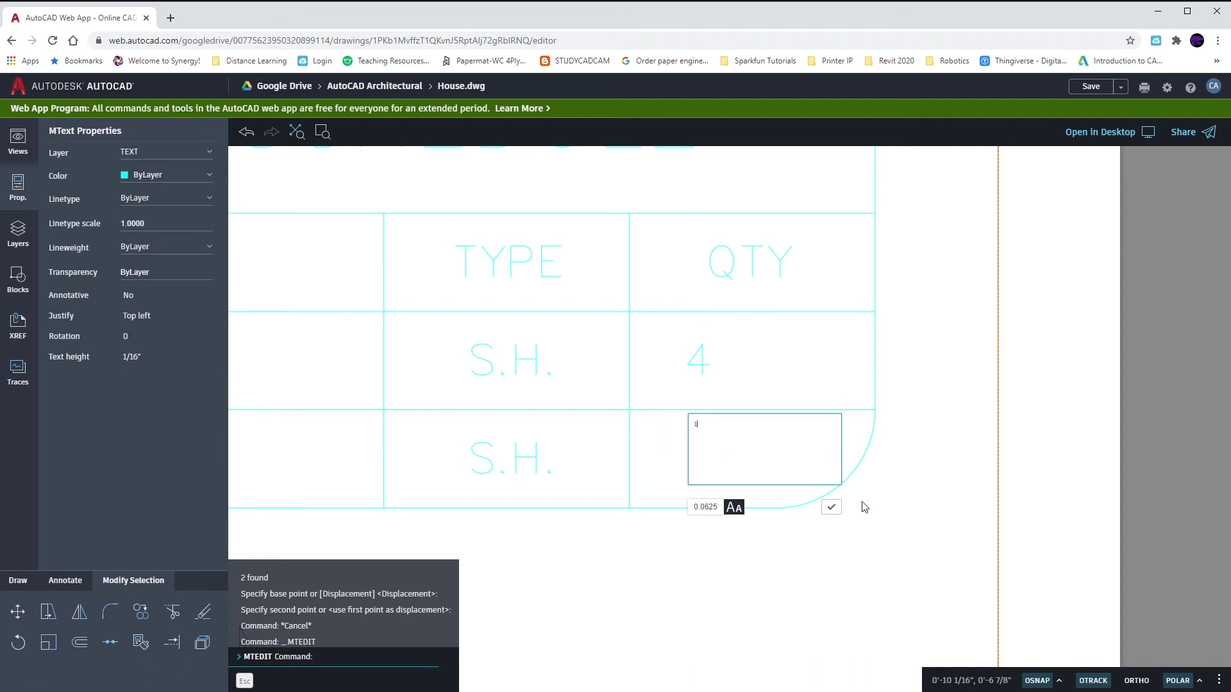
{"action": "left_click", "coordinate": [831, 507]}
- Move the 4 and 1 together to the centres of their cells
{"action": "left_click", "coordinate": [665, 330]}
{"action": "left_click", "coordinate": [742, 503]}
{"action": "type", "text": "m"}
{"action": "key", "text": "Return"}
{"action": "left_click", "coordinate": [691, 578]}
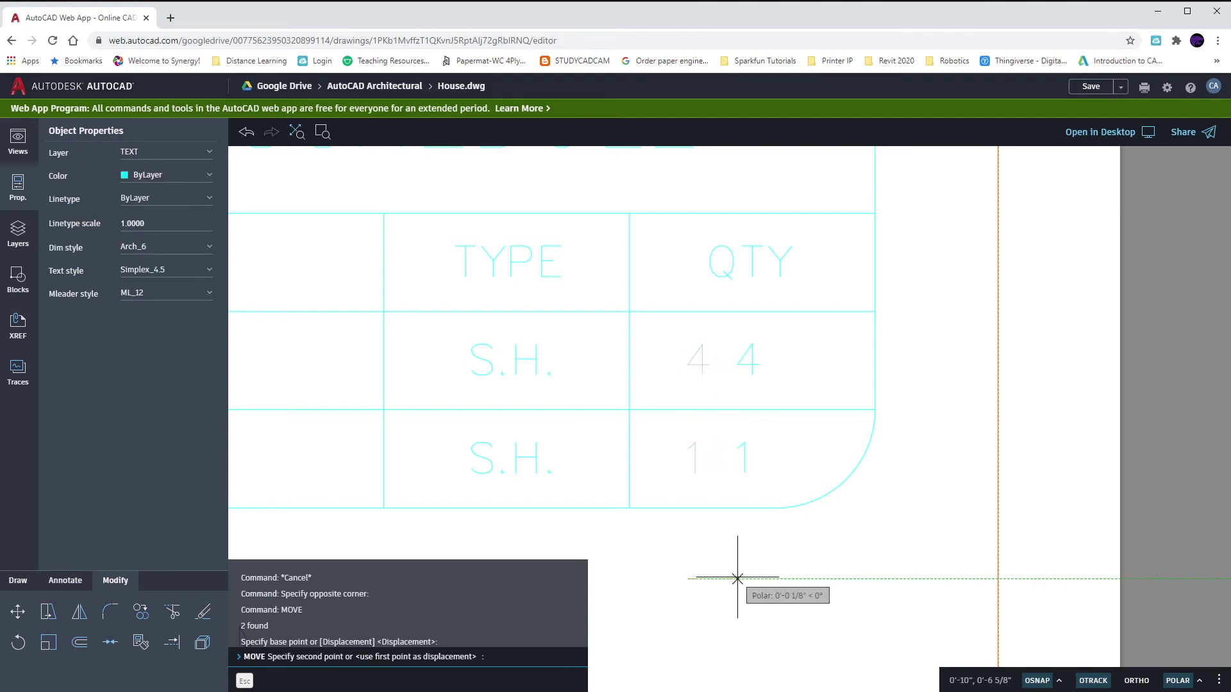
{"action": "left_click", "coordinate": [738, 578]}
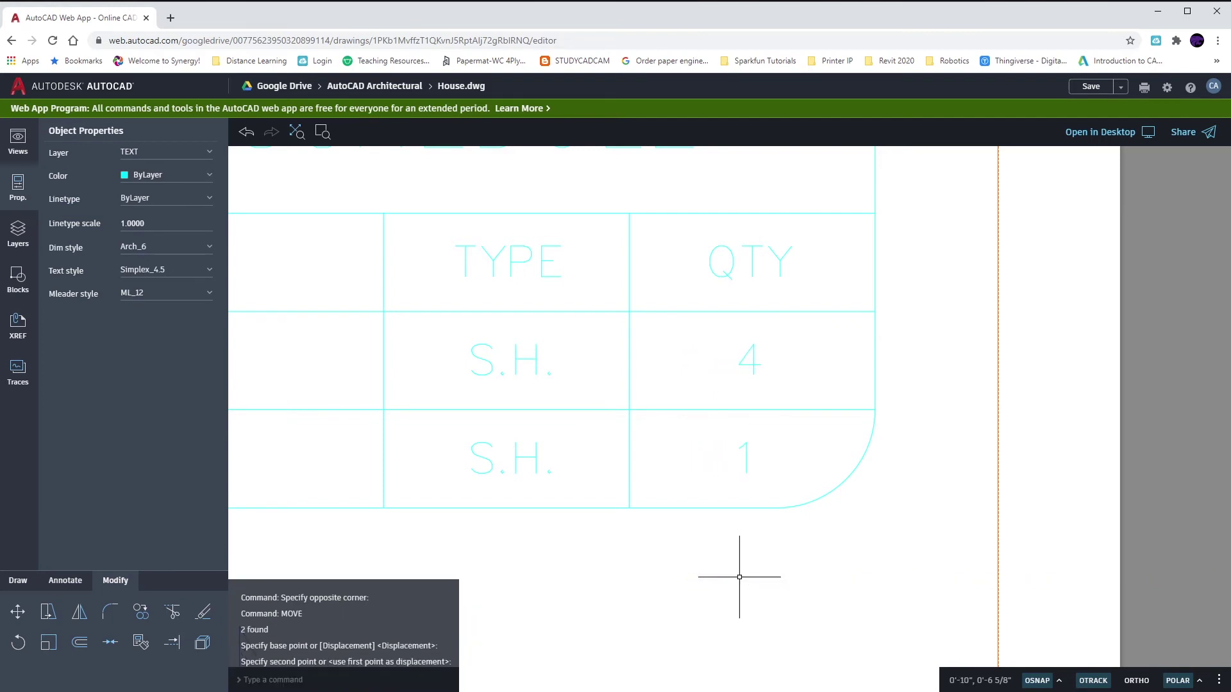
{"action": "key", "text": "Escape"}
{"action": "scroll", "coordinate": [759, 476], "scroll_direction": "up", "scroll_amount": 2}
{"action": "scroll", "coordinate": [755, 543], "scroll_direction": "up", "scroll_amount": 1}
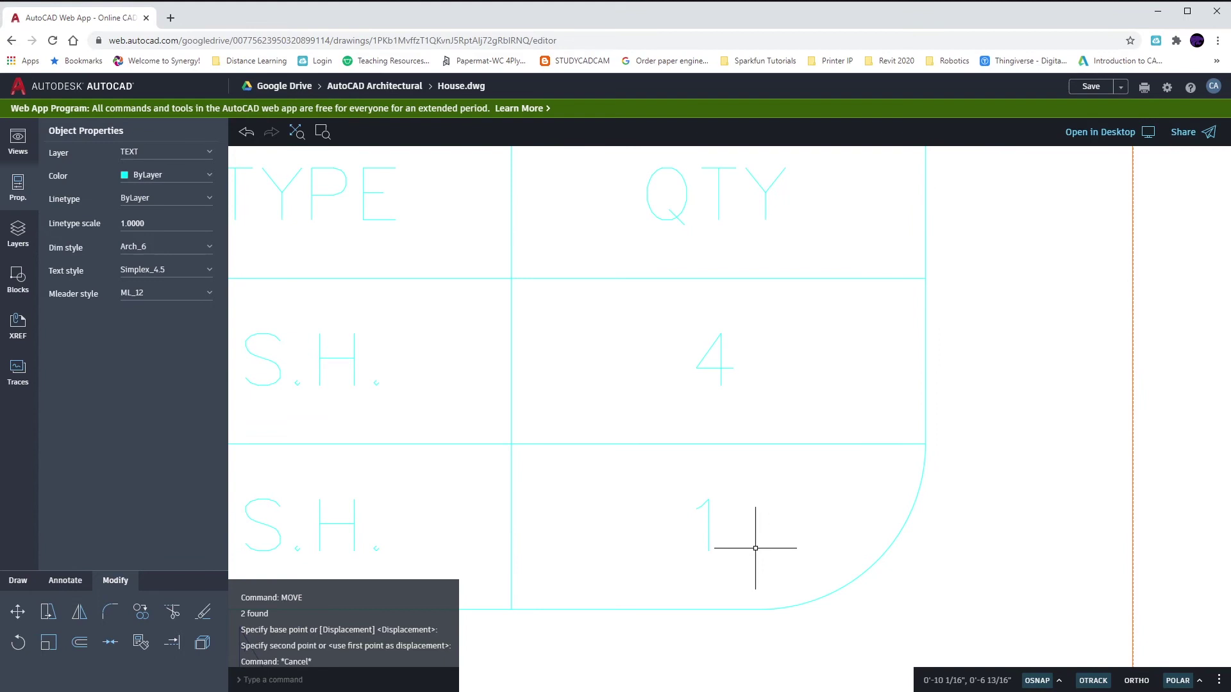
- Reselect the quantities, then start moving only the 1 and cancel
{"action": "left_click", "coordinate": [620, 309]}
{"action": "left_click", "coordinate": [780, 541]}
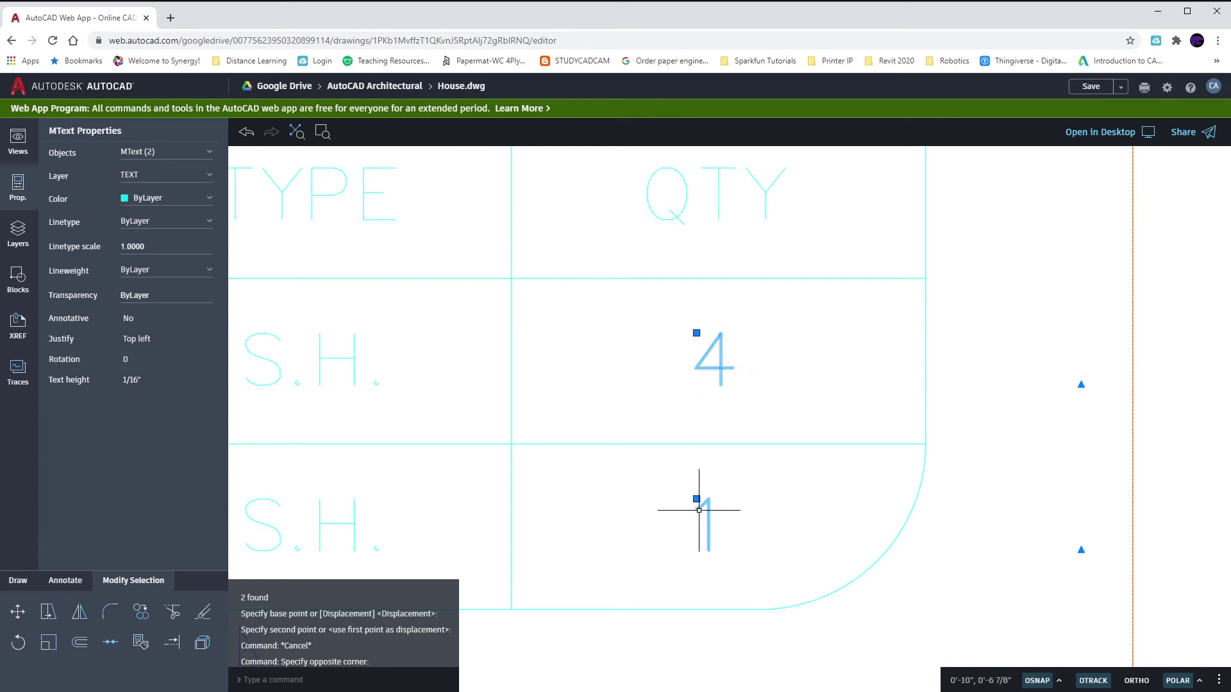
{"action": "key", "text": "Escape"}
{"action": "left_click_drag", "start_coordinate": [672, 473], "coordinate": [760, 601]}
{"action": "type", "text": "M"}
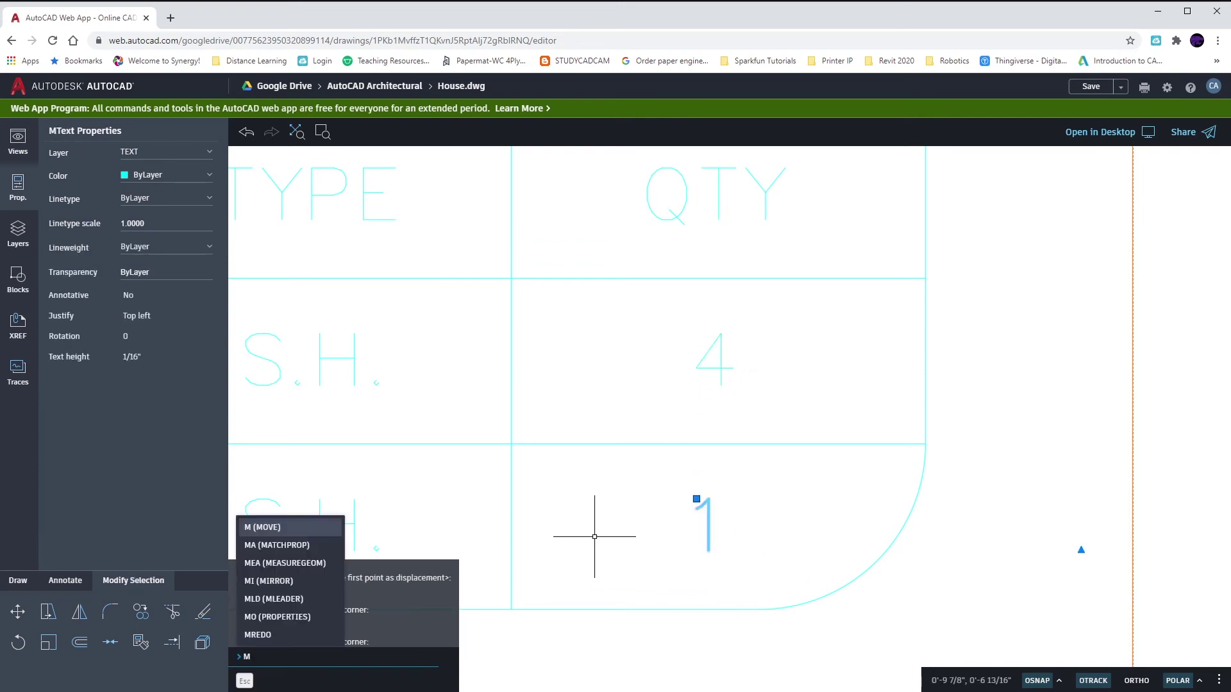
{"action": "key", "text": "Return"}
{"action": "left_click", "coordinate": [586, 491]}
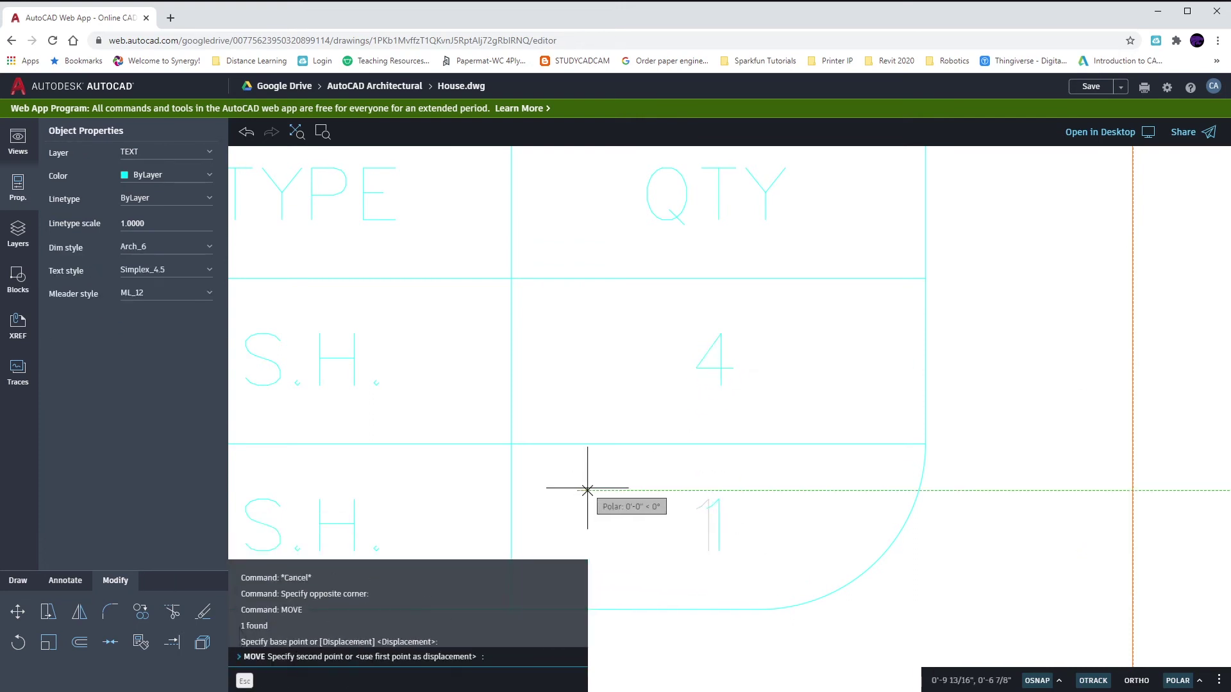
{"action": "key", "text": "Escape"}
{"action": "scroll", "coordinate": [660, 503], "scroll_direction": "down", "scroll_amount": 3}
{"action": "mouse_move", "coordinate": [659, 503]}
{"action": "middle_mouse_down"}
{"action": "mouse_move", "coordinate": [876, 467]}
{"action": "mouse_move", "coordinate": [740, 471]}
{"action": "middle_mouse_up"}
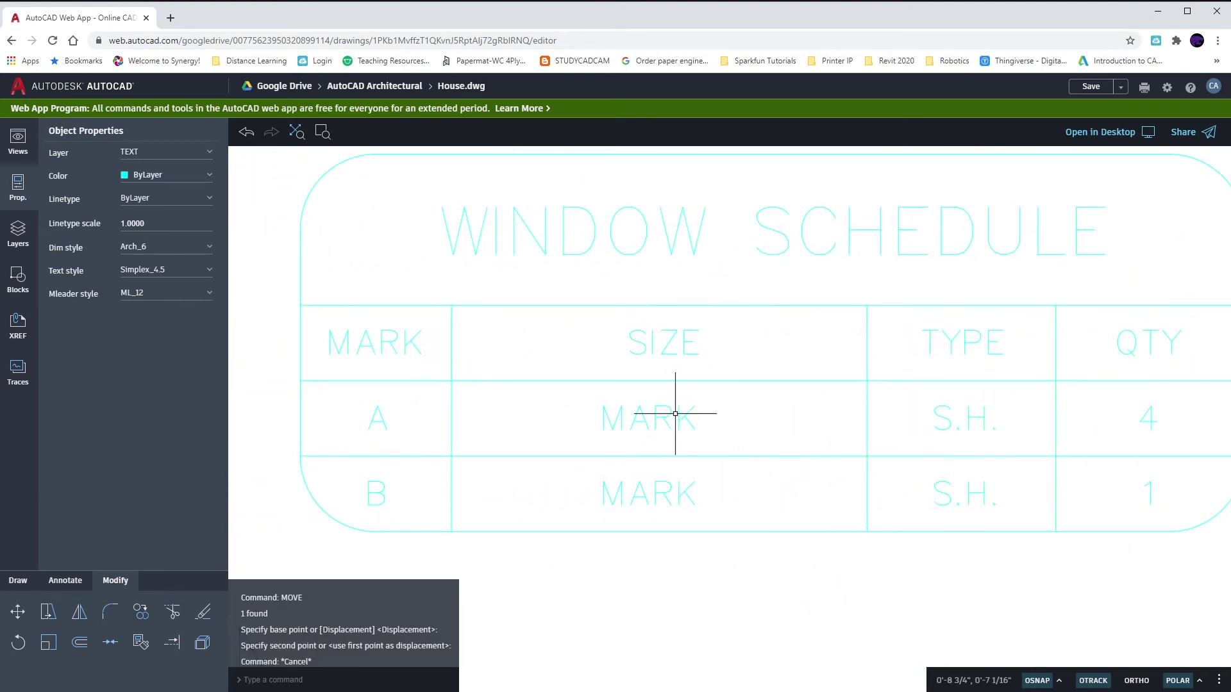
- Open row A's MARK text, close it unchanged, and pan around the schedule
{"action": "double_click", "coordinate": [639, 419]}
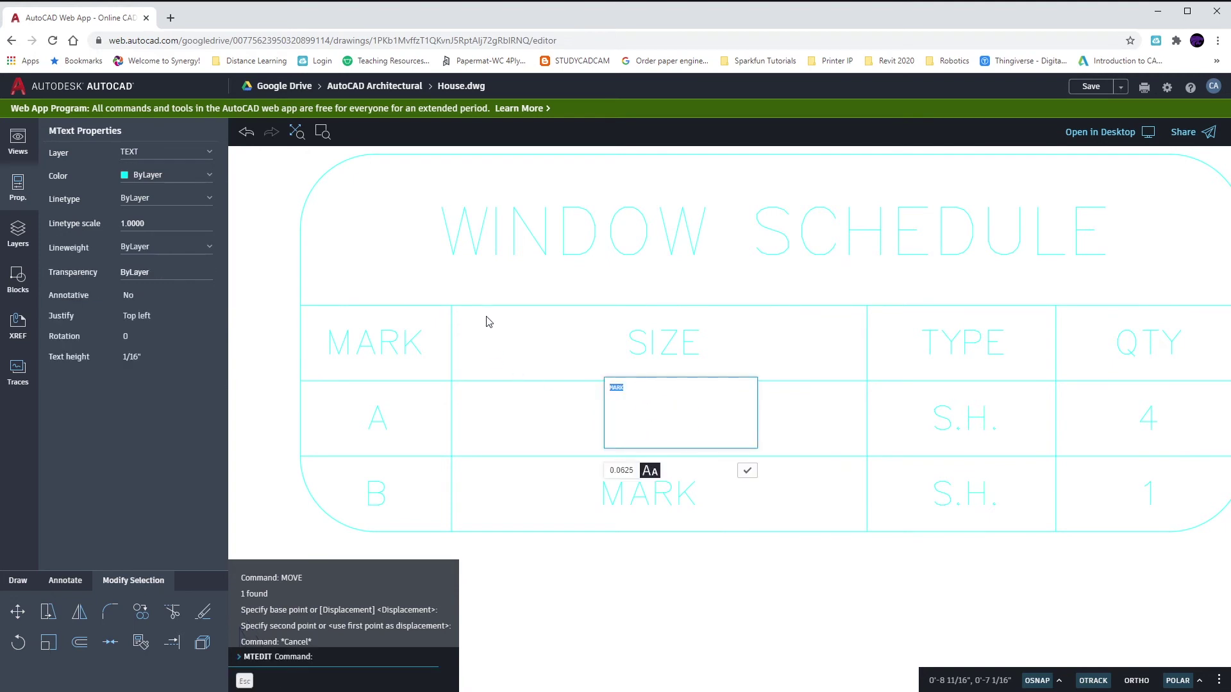
{"action": "key", "text": "Escape"}
{"action": "scroll", "coordinate": [659, 413], "scroll_direction": "down", "scroll_amount": 5}
{"action": "middle_click_drag", "start_coordinate": [673, 403], "coordinate": [659, 439]}
{"action": "scroll", "coordinate": [660, 439], "scroll_direction": "down", "scroll_amount": 3}
{"action": "scroll", "coordinate": [624, 541], "scroll_direction": "up", "scroll_amount": 8}
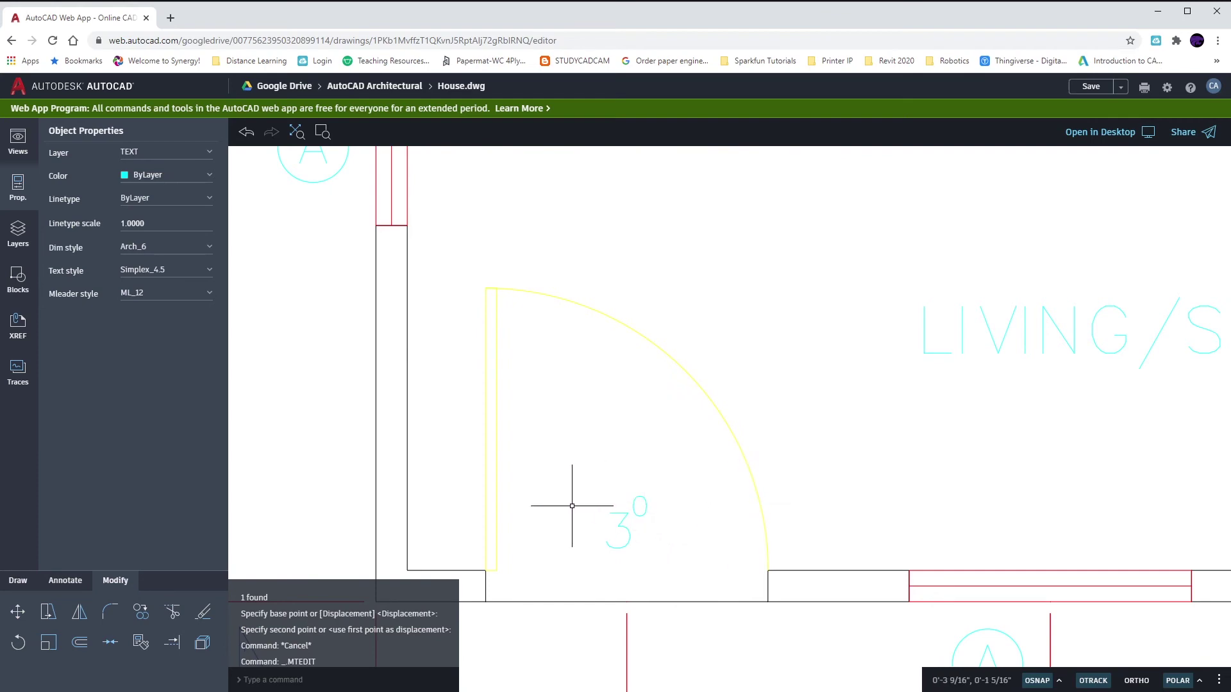
{"action": "scroll", "coordinate": [572, 506], "scroll_direction": "down", "scroll_amount": 6}
{"action": "mouse_move", "coordinate": [654, 289]}
{"action": "middle_mouse_down"}
{"action": "mouse_move", "coordinate": [663, 529]}
{"action": "mouse_move", "coordinate": [635, 539]}
{"action": "mouse_move", "coordinate": [692, 309]}
{"action": "middle_mouse_up"}
{"action": "scroll", "coordinate": [692, 311], "scroll_direction": "up", "scroll_amount": 4}
{"action": "scroll", "coordinate": [625, 385], "scroll_direction": "up", "scroll_amount": 2}
{"action": "scroll", "coordinate": [623, 392], "scroll_direction": "up", "scroll_amount": 2}
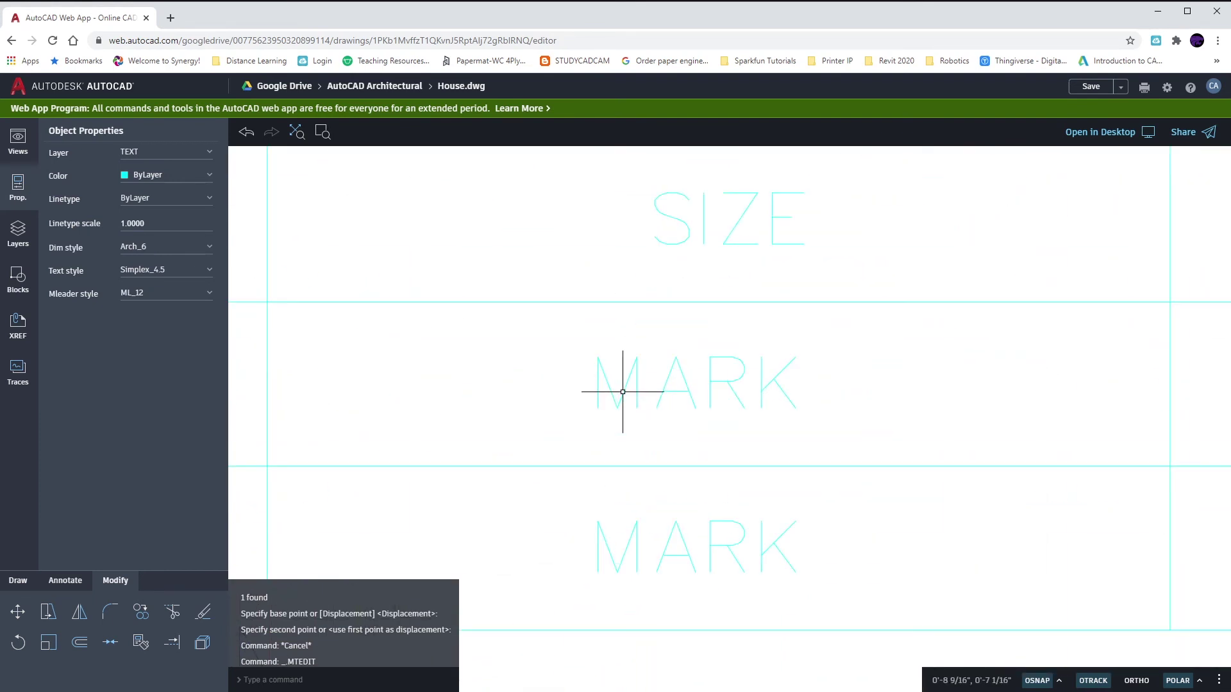
- Replace row A's MARK text with 3 X 5
{"action": "left_click", "coordinate": [623, 393]}
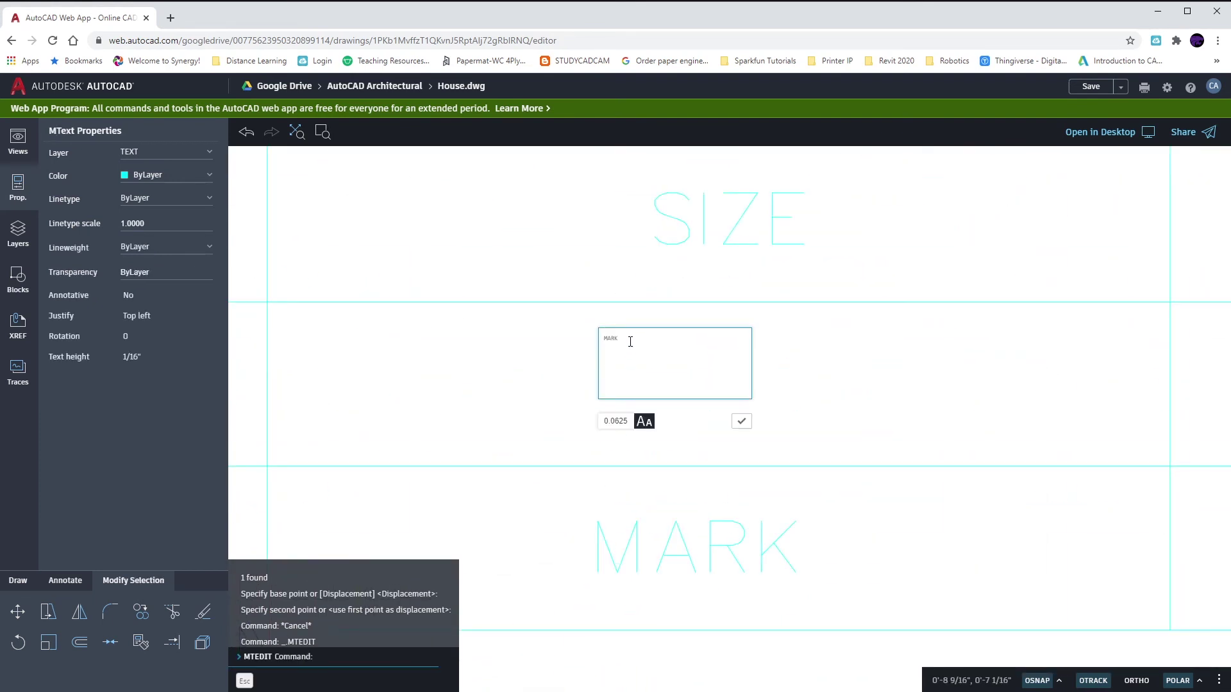
{"action": "left_click_drag", "start_coordinate": [625, 341], "coordinate": [559, 346]}
{"action": "left_click", "coordinate": [741, 421]}
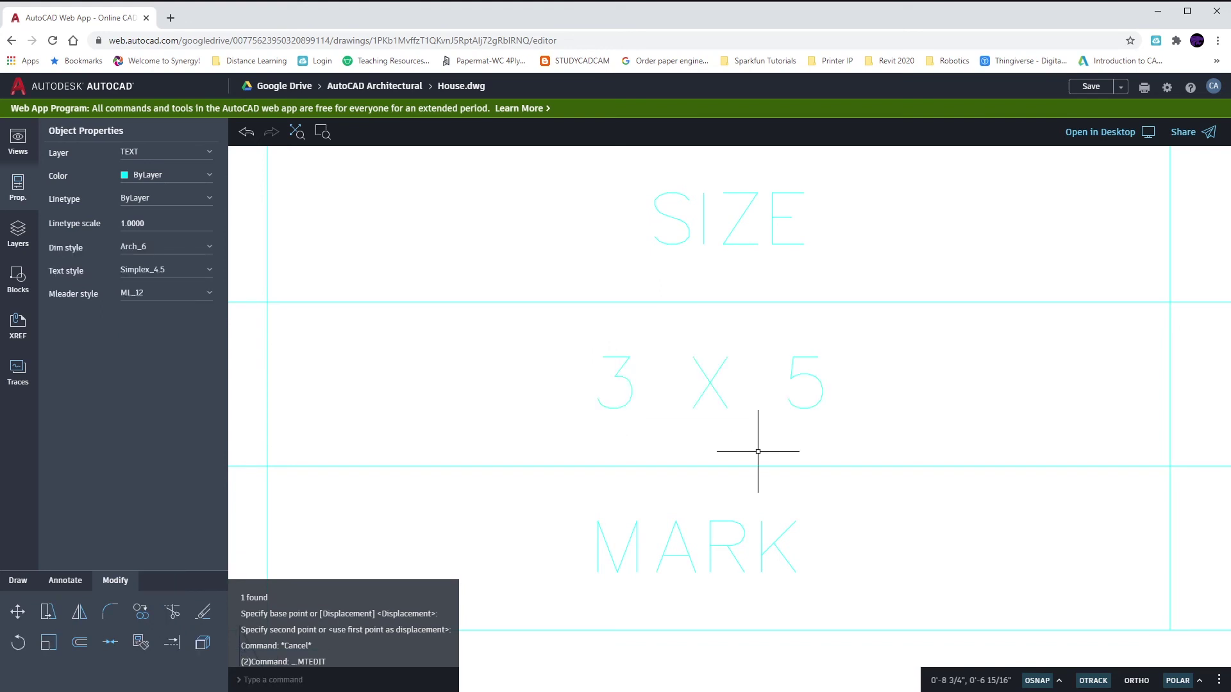
{"action": "left_click", "coordinate": [634, 330]}
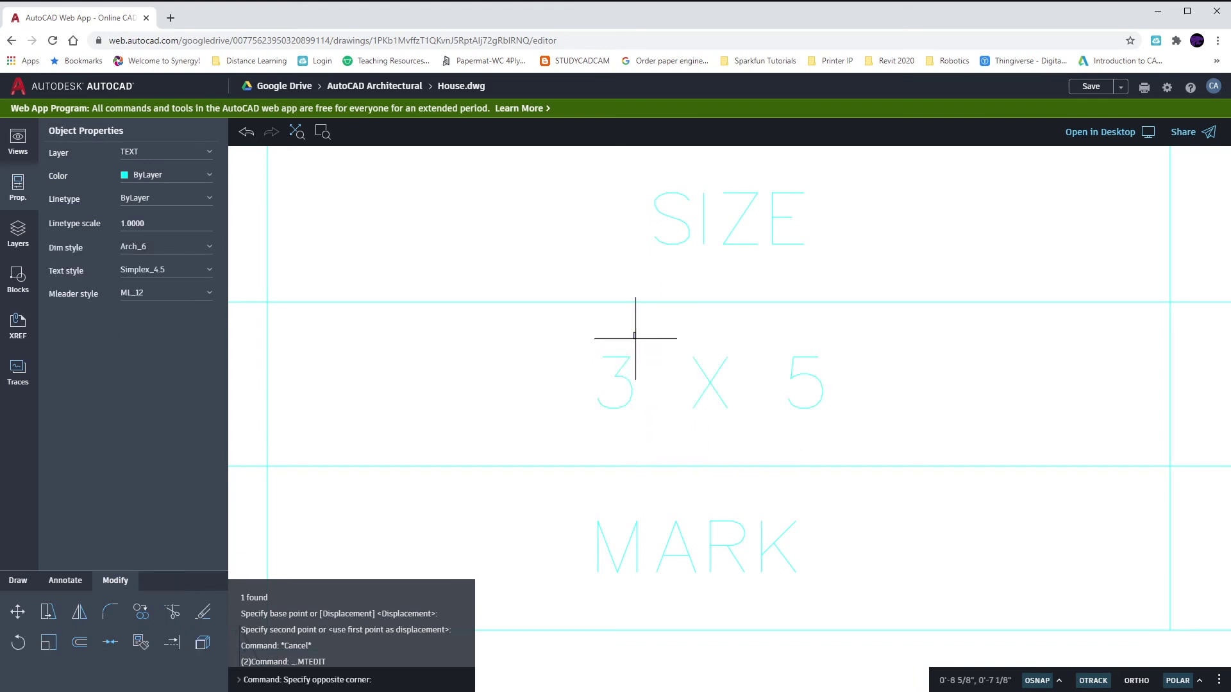
{"action": "left_click", "coordinate": [655, 366]}
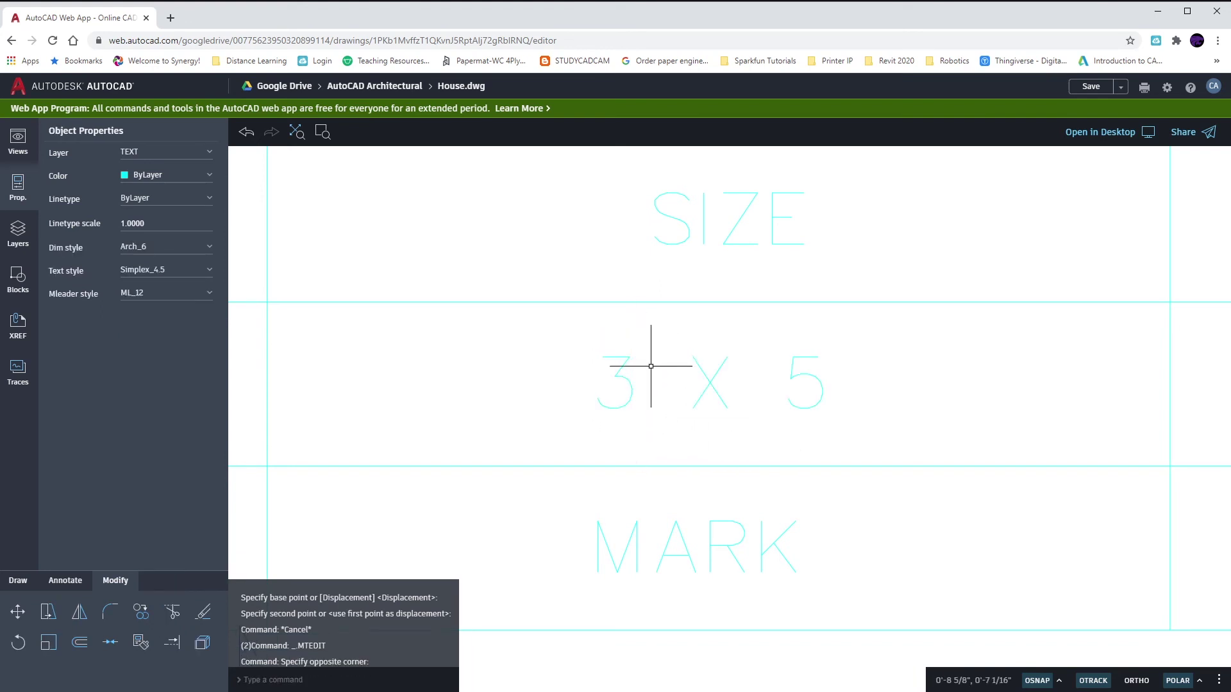
{"action": "left_click", "coordinate": [65, 580]}
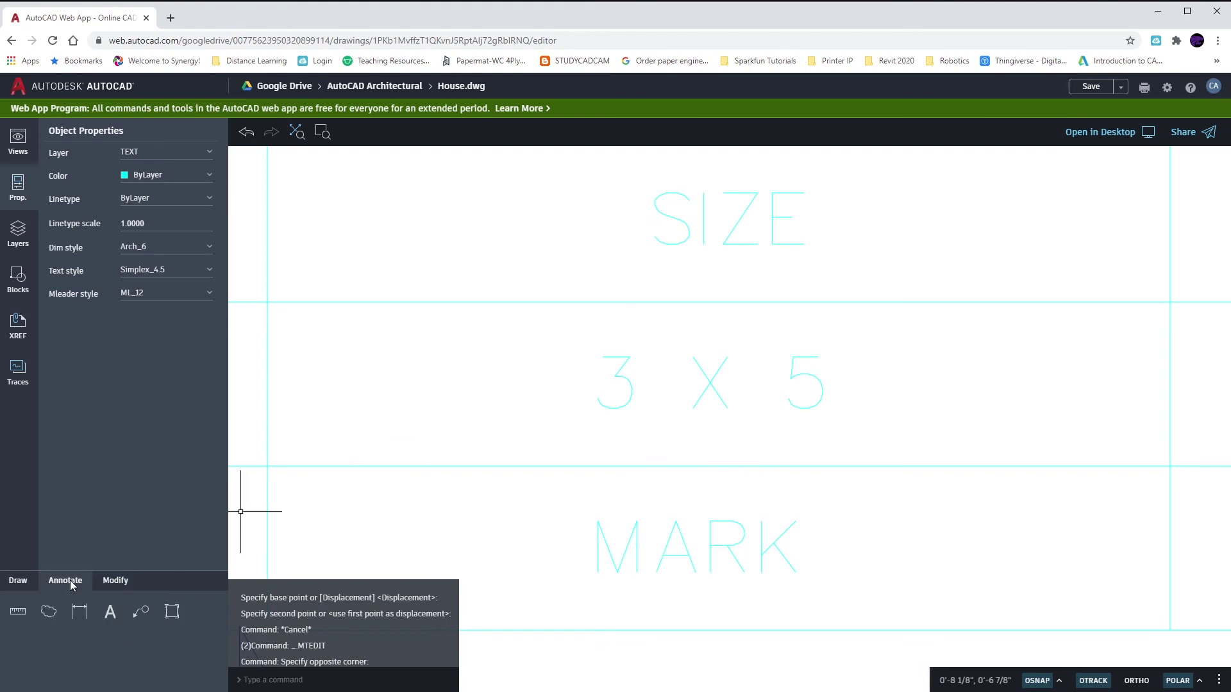
- Create a small multiline text '0' with height 3/64
{"action": "left_click", "coordinate": [110, 611]}
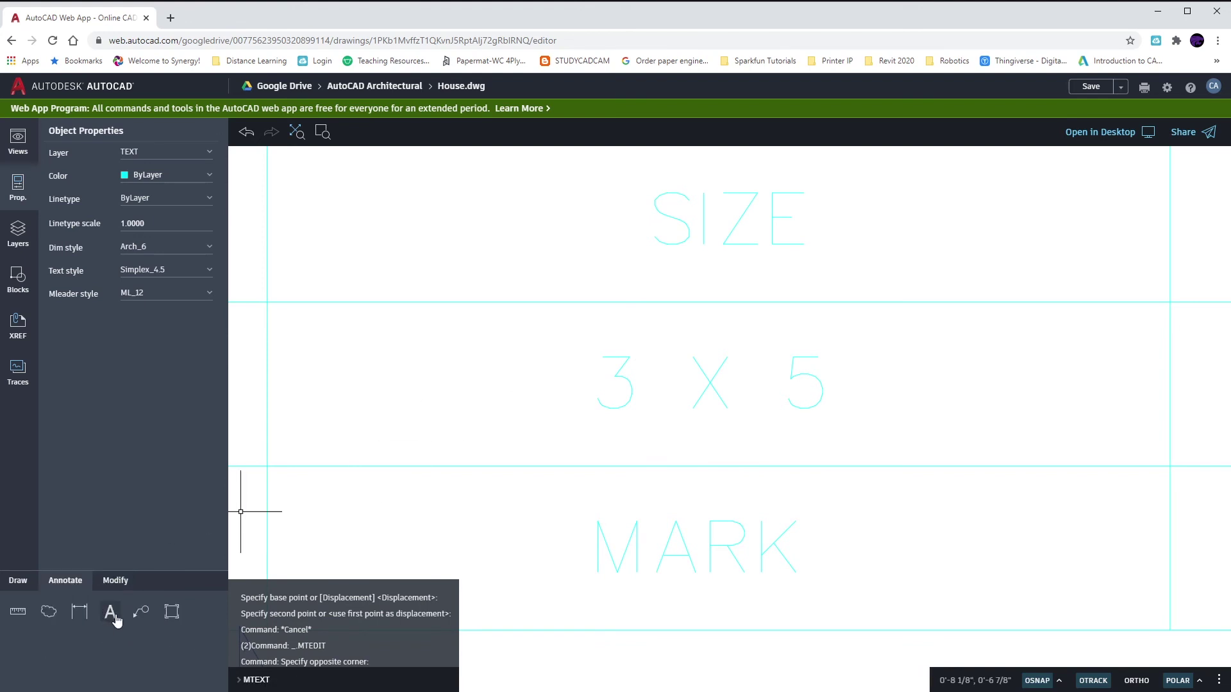
{"action": "left_click", "coordinate": [369, 358]}
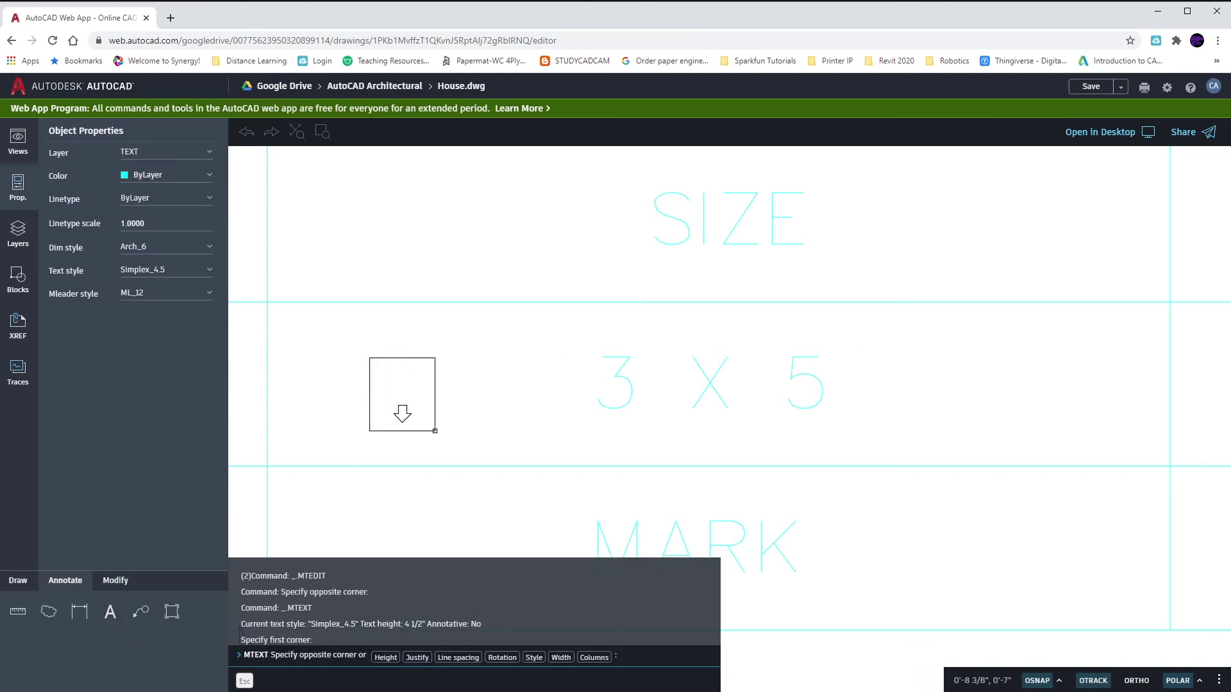
{"action": "left_click", "coordinate": [435, 430]}
{"action": "left_click", "coordinate": [389, 423]}
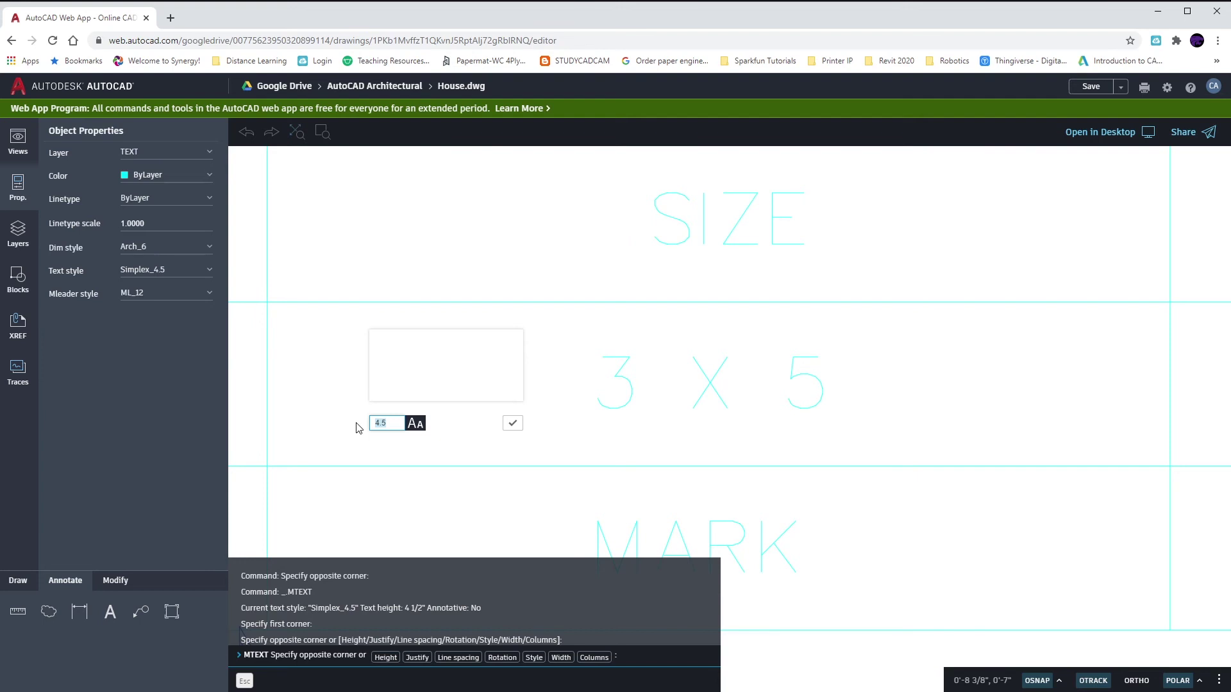
{"action": "type", "text": "3/64"}
{"action": "left_click", "coordinate": [402, 353]}
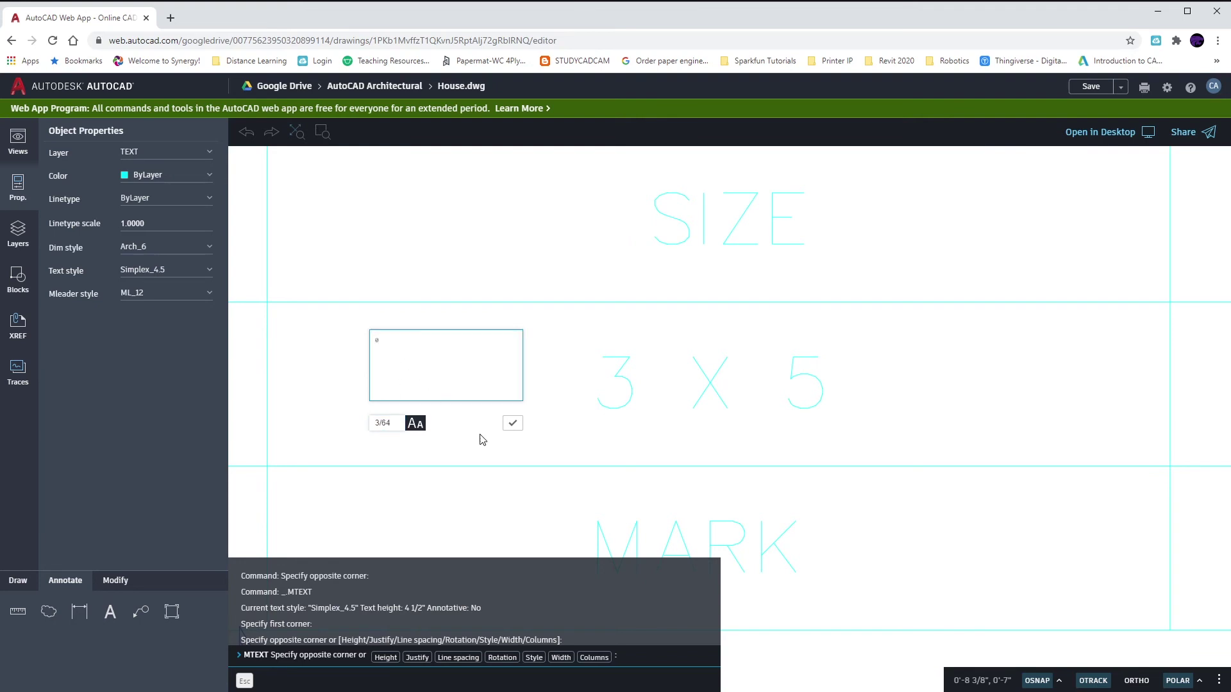
{"action": "type", "text": "a"}
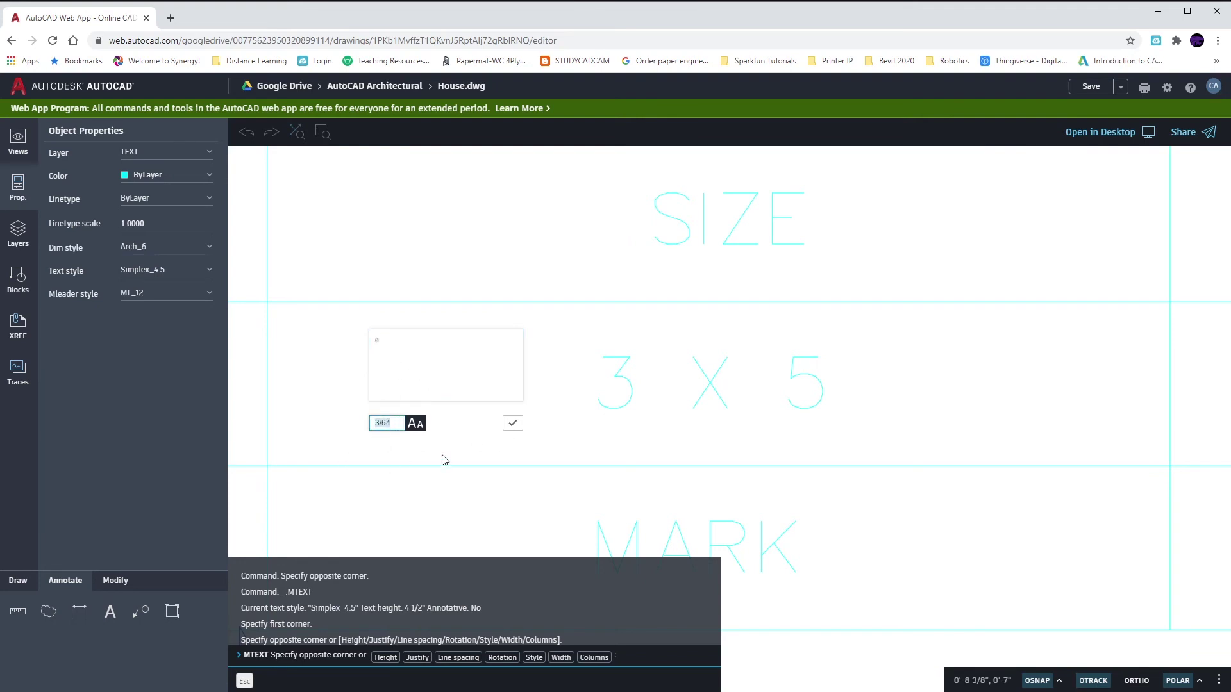
{"action": "left_click", "coordinate": [513, 423]}
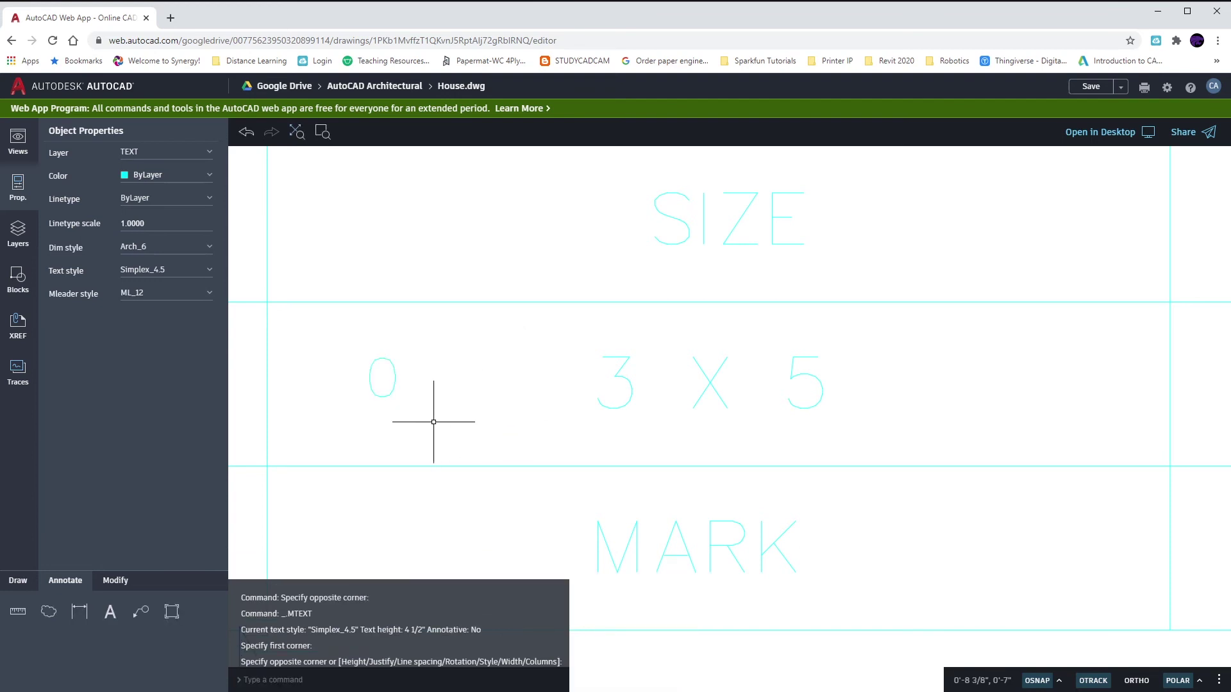
- Move the 0 up beside the 3 as a superscript
{"action": "left_click", "coordinate": [382, 377]}
{"action": "left_click", "coordinate": [369, 358]}
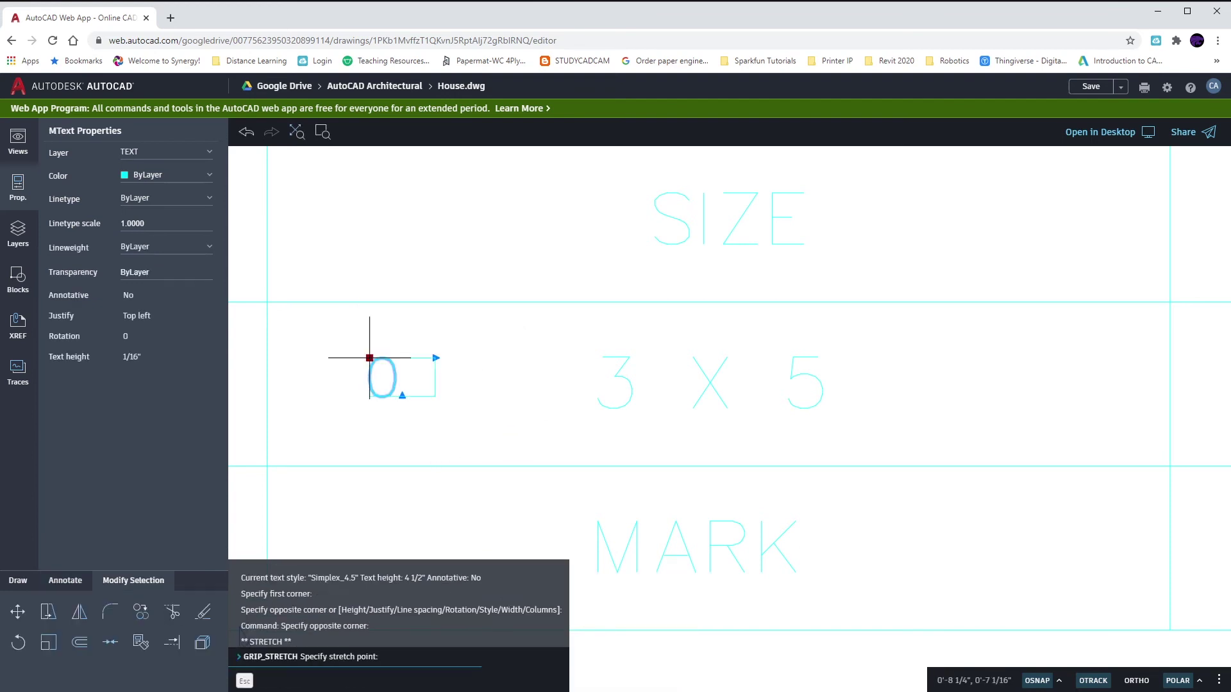
{"action": "scroll", "coordinate": [627, 322], "scroll_direction": "up", "scroll_amount": 3}
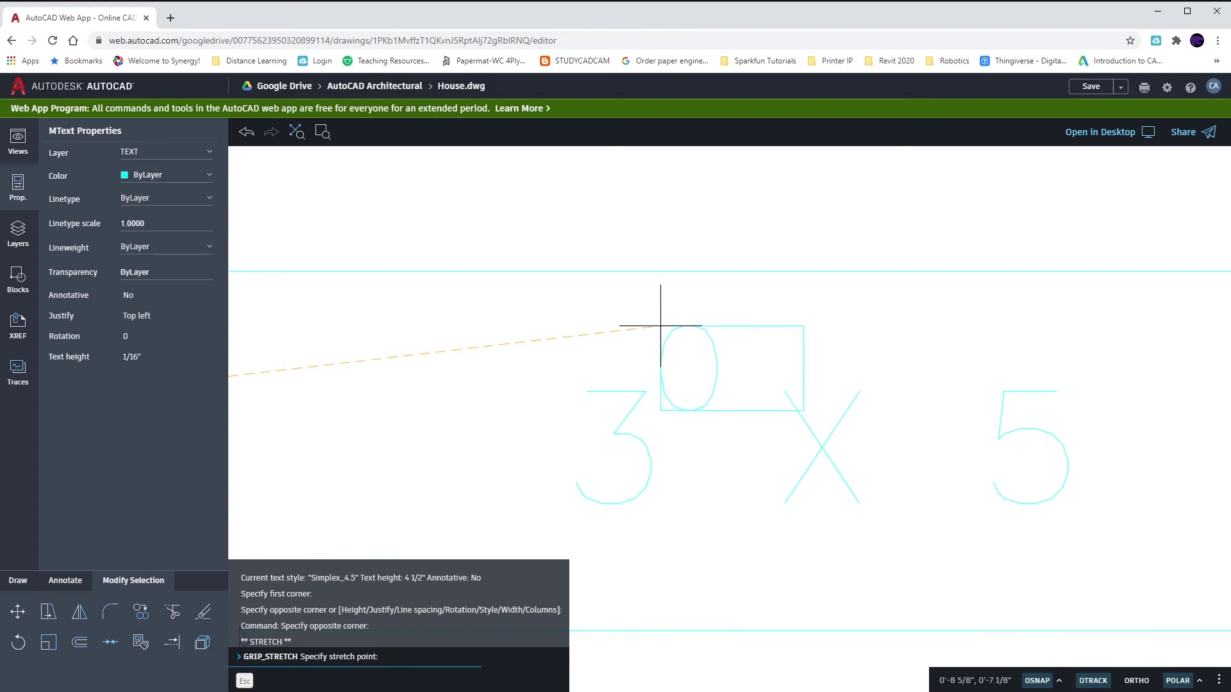
{"action": "left_click", "coordinate": [660, 327]}
{"action": "key", "text": "Escape"}
{"action": "scroll", "coordinate": [461, 381], "scroll_direction": "down", "scroll_amount": 4}
{"action": "middle_click_drag", "start_coordinate": [460, 381], "coordinate": [416, 368]}
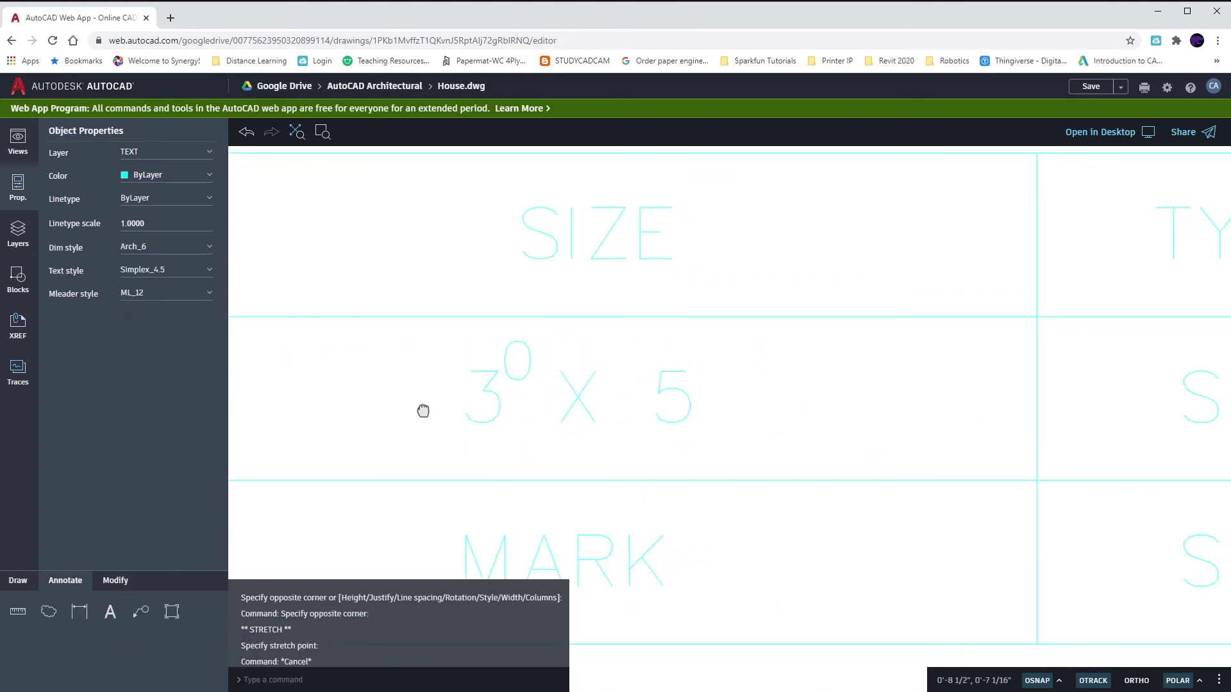
{"action": "left_click", "coordinate": [524, 376]}
{"action": "type", "text": "CO"}
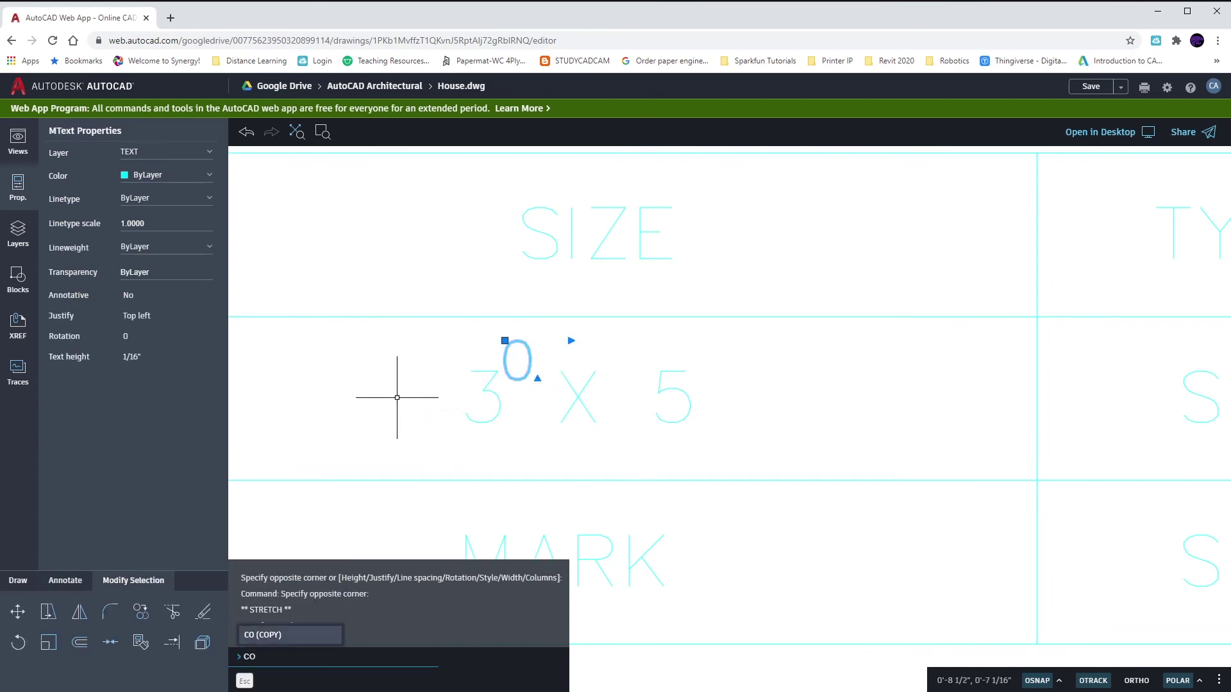
- Copy the superscript 0 so it also sits beside the 5 in row A
{"action": "key", "text": "Return"}
{"action": "scroll", "coordinate": [472, 414], "scroll_direction": "up", "scroll_amount": 3}
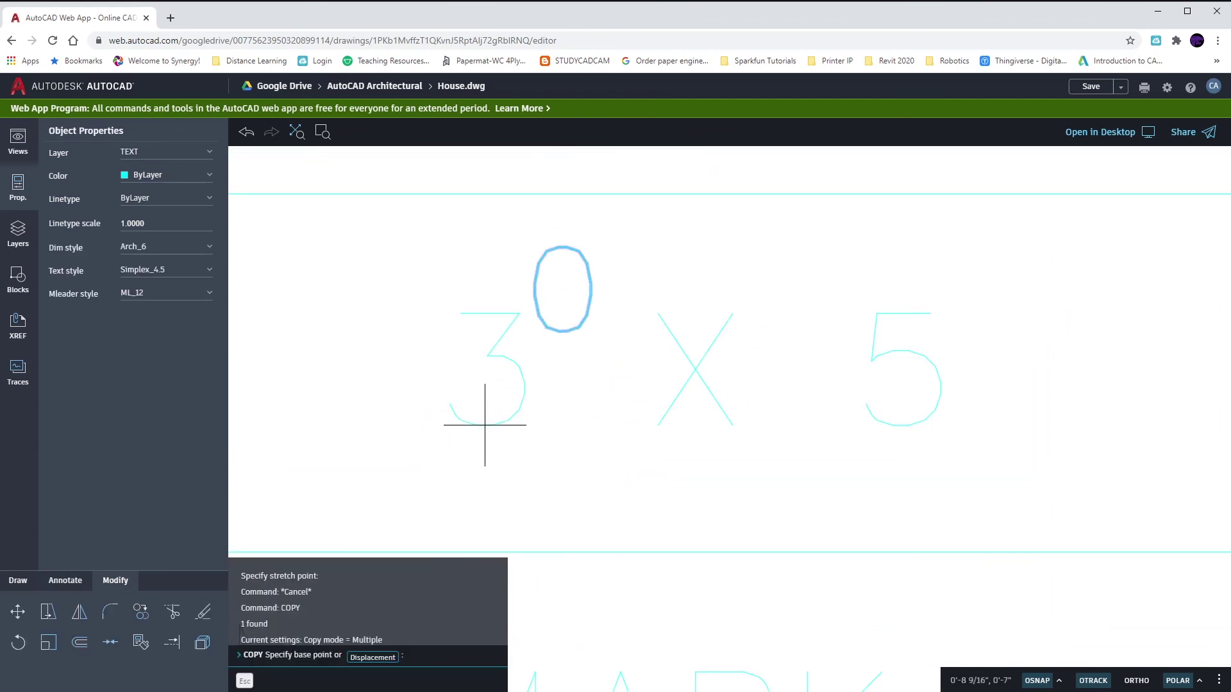
{"action": "left_click", "coordinate": [485, 426]}
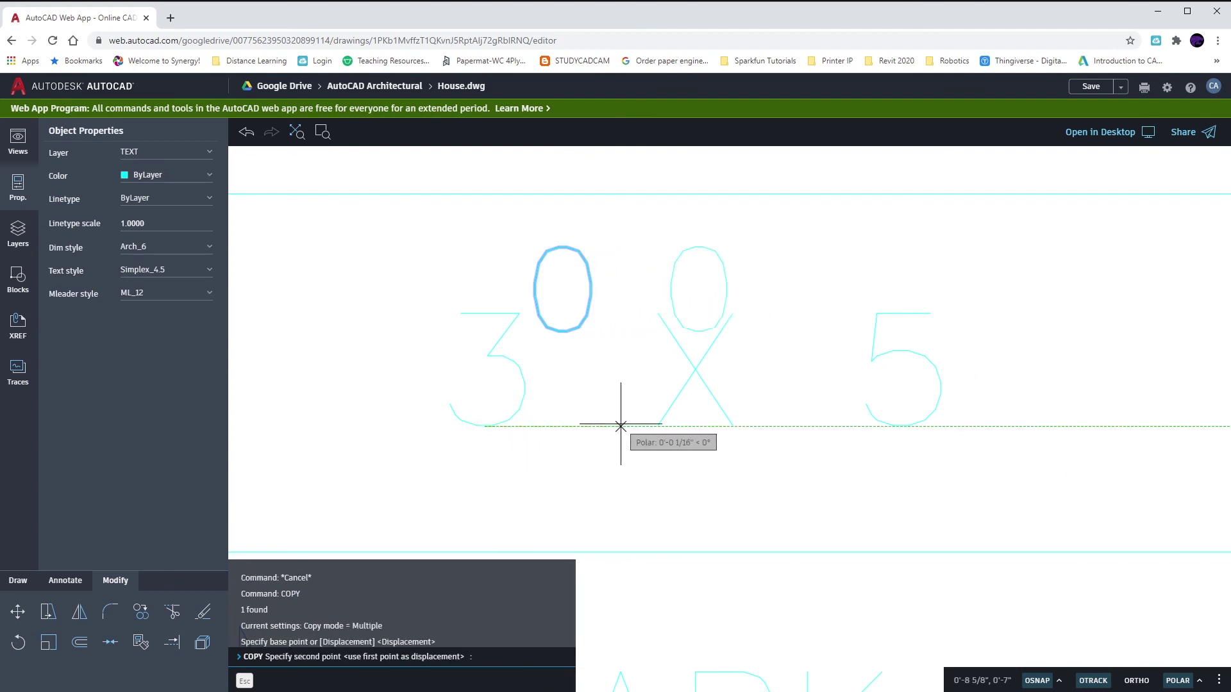
{"action": "left_click", "coordinate": [901, 427]}
{"action": "key", "text": "Escape"}
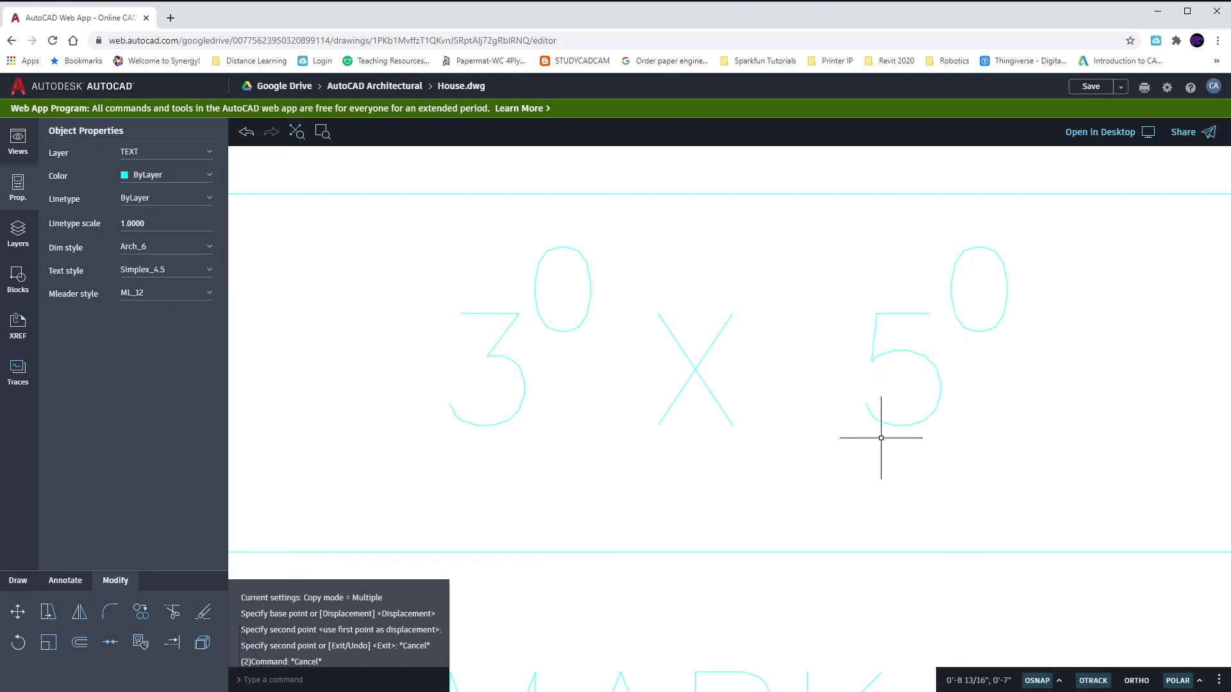
{"action": "scroll", "coordinate": [876, 438], "scroll_direction": "down", "scroll_amount": 3}
{"action": "scroll", "coordinate": [817, 413], "scroll_direction": "down", "scroll_amount": 2}
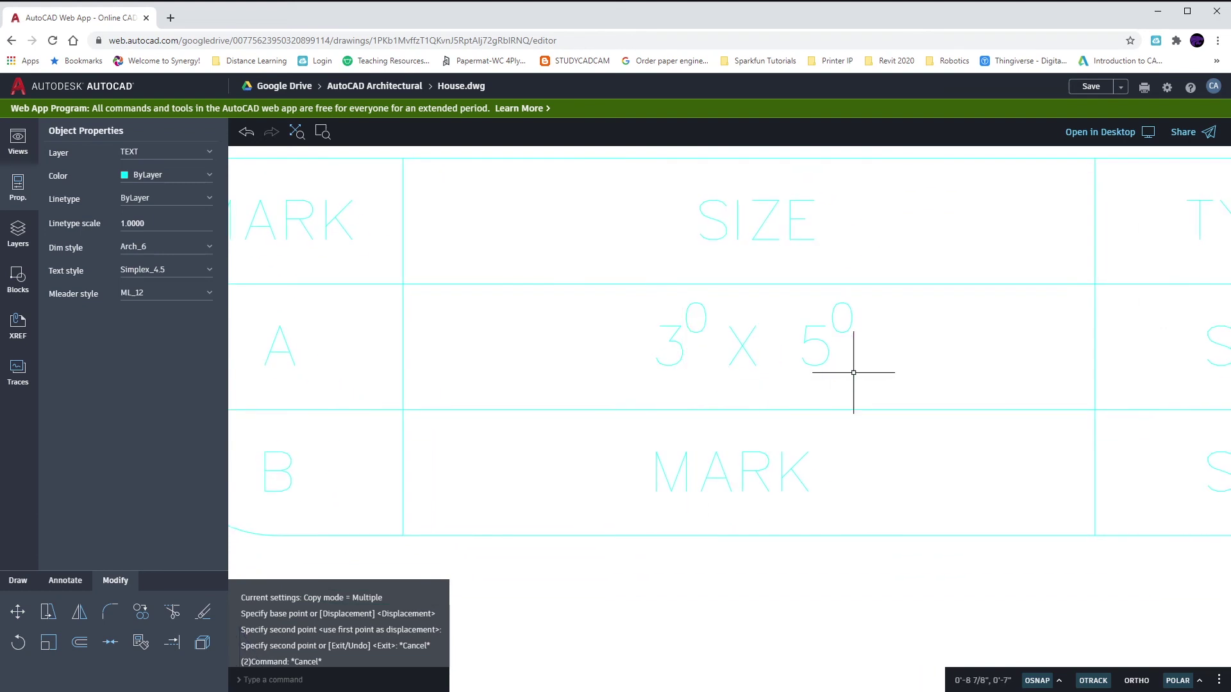
- Delete row B's MARK placeholder and copy the 3⁰ X 5⁰ texts into row B
{"action": "left_click", "coordinate": [798, 461]}
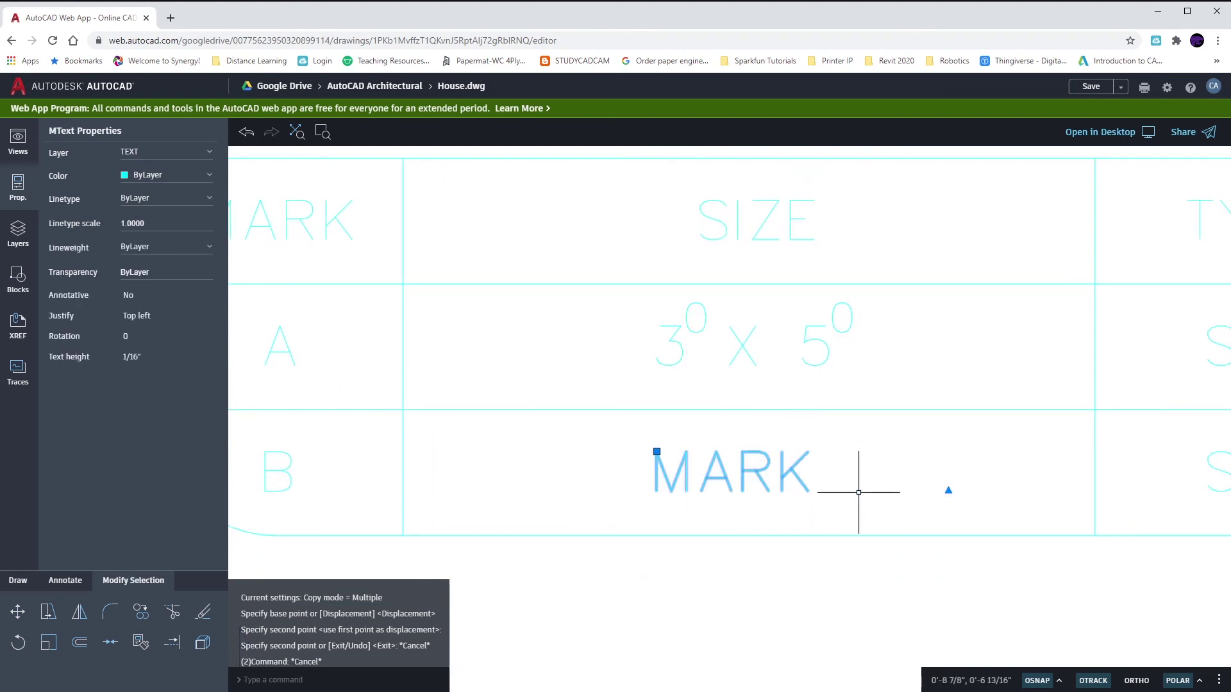
{"action": "key", "text": "Delete"}
{"action": "left_click", "coordinate": [882, 388]}
{"action": "left_click", "coordinate": [607, 310]}
{"action": "type", "text": "co"}
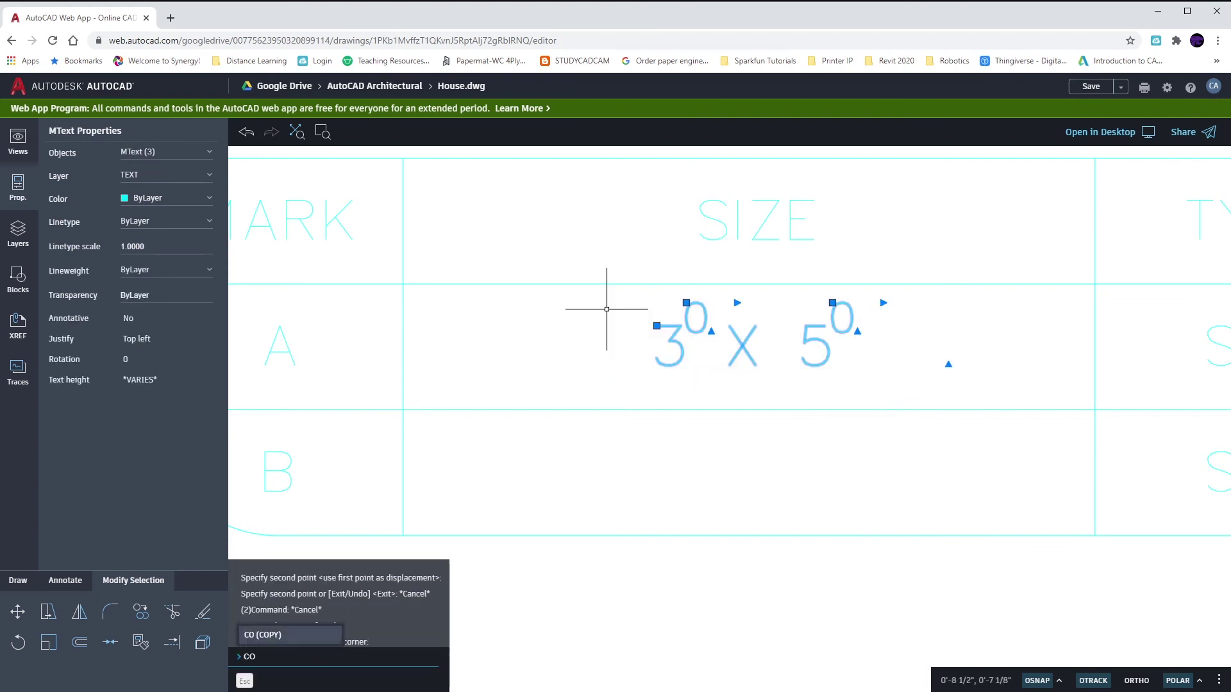
{"action": "key", "text": "Return"}
{"action": "left_click", "coordinate": [403, 284]}
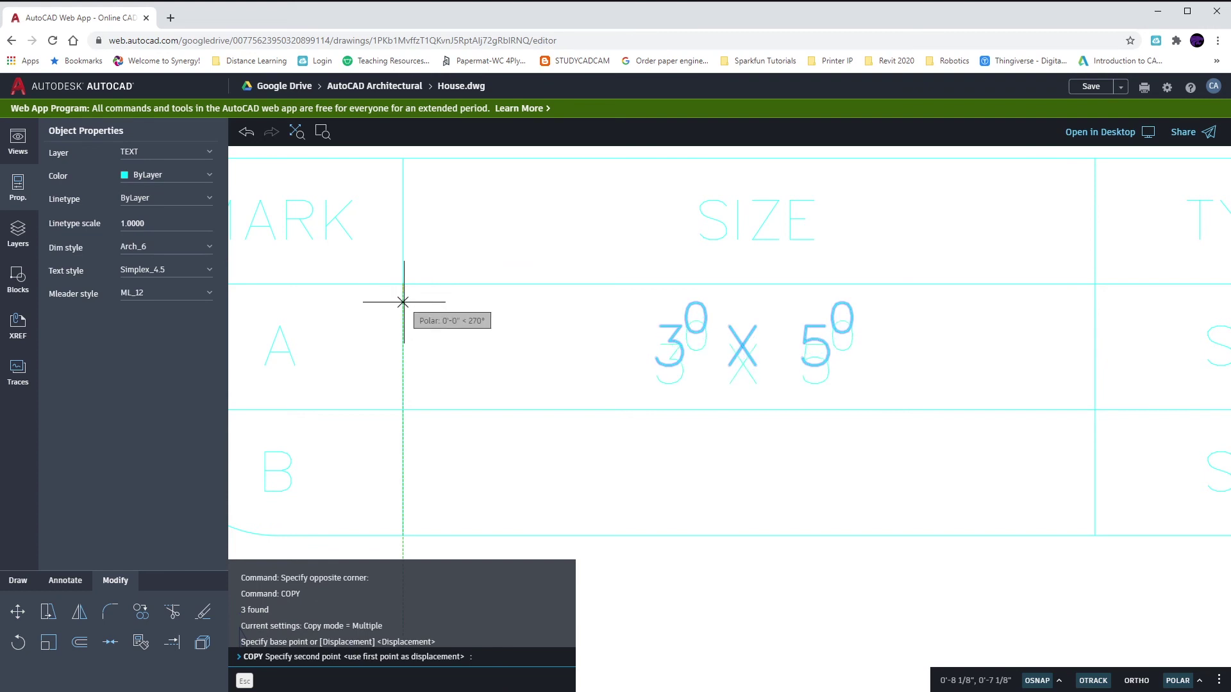
{"action": "left_click", "coordinate": [403, 410]}
{"action": "key", "text": "Escape"}
{"action": "key", "text": "Escape"}
- Change the copied size text in row B to 2 X 2
{"action": "left_click", "coordinate": [673, 471]}
{"action": "double_click", "coordinate": [678, 453]}
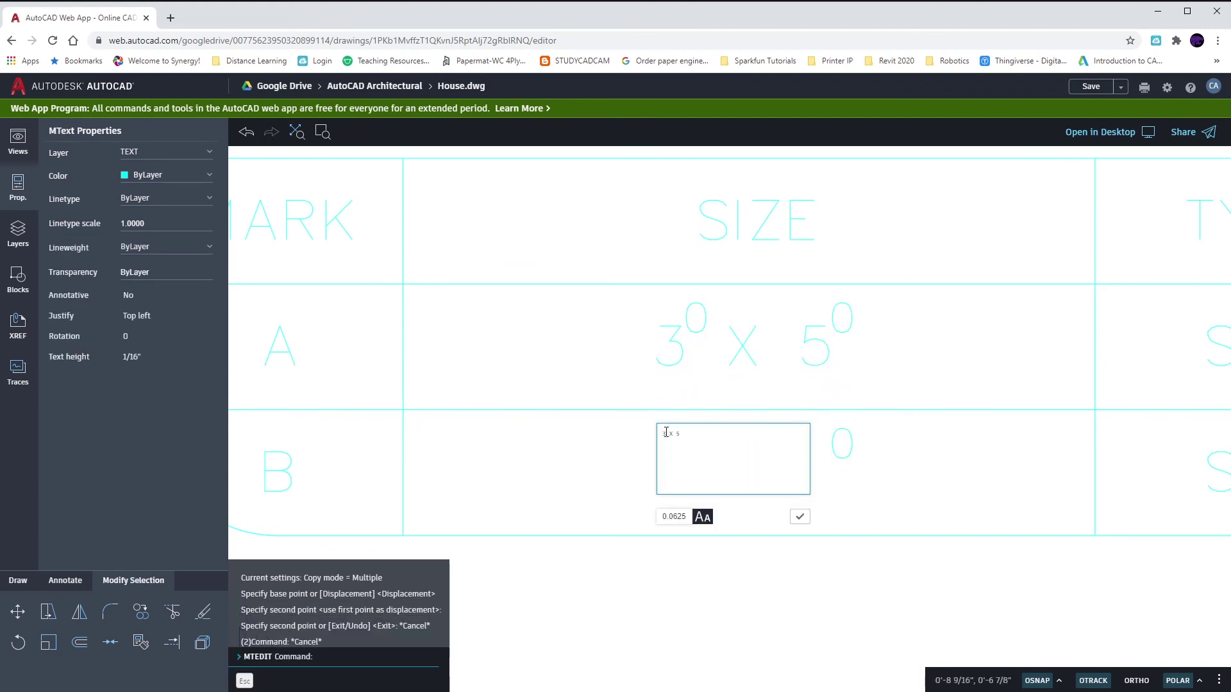
{"action": "type", "text": "4"}
{"action": "left_click", "coordinate": [799, 517]}
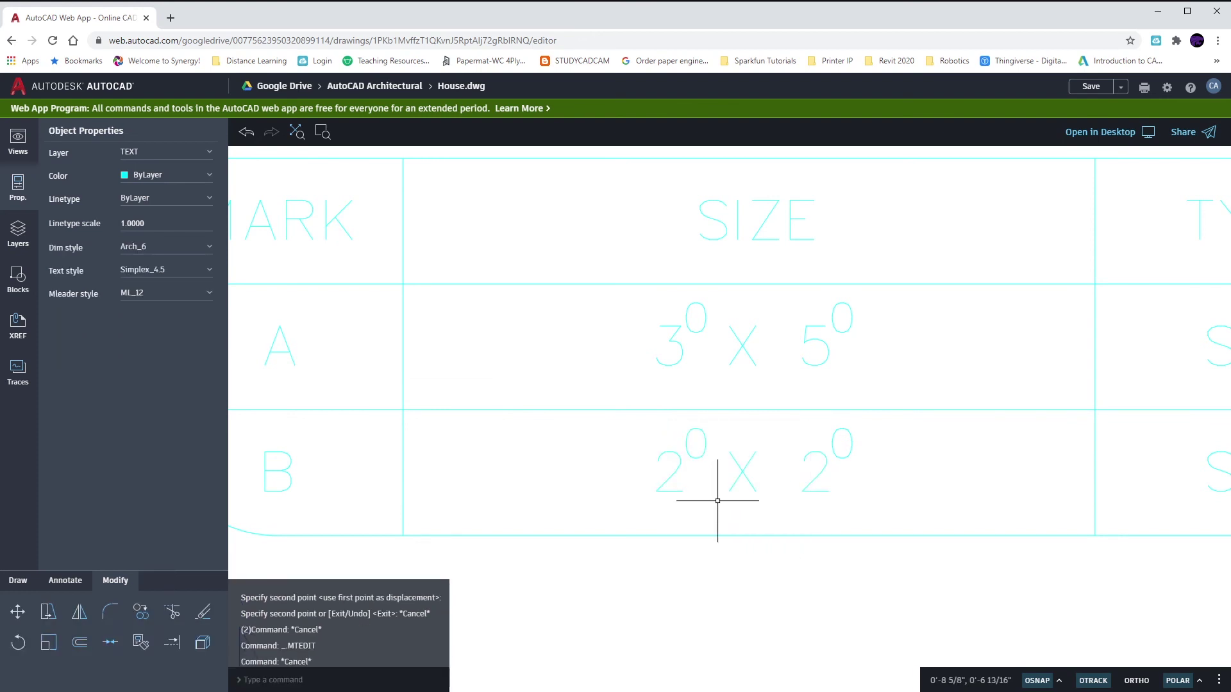
{"action": "scroll", "coordinate": [718, 499], "scroll_direction": "down", "scroll_amount": 2}
- Nudge the six size texts of both rows to a slightly new position
{"action": "left_click", "coordinate": [627, 374]}
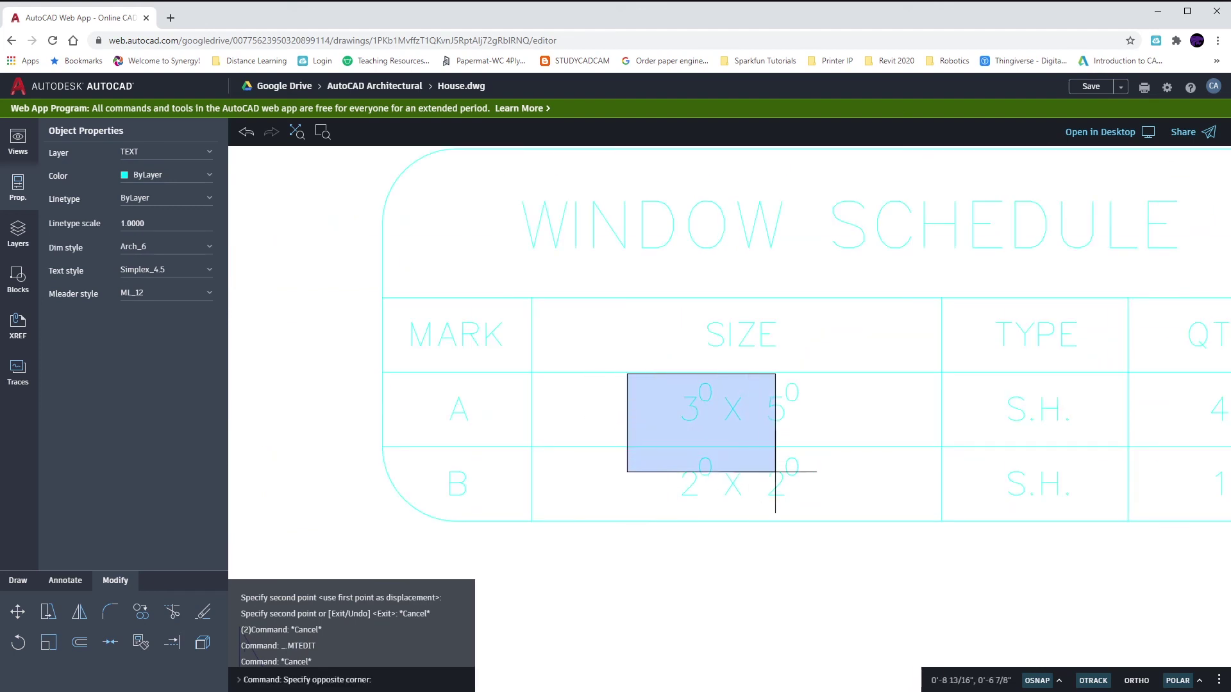
{"action": "left_click", "coordinate": [798, 486]}
{"action": "type", "text": "m"}
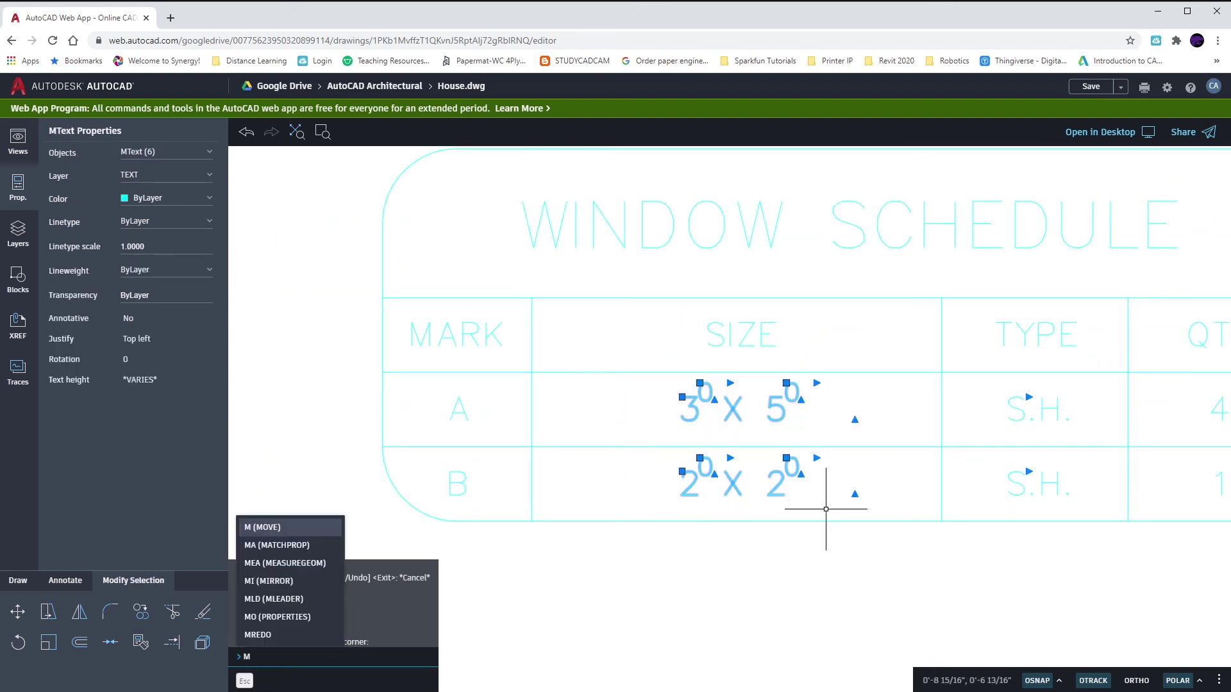
{"action": "key", "text": "Return"}
{"action": "scroll", "coordinate": [737, 444], "scroll_direction": "up", "scroll_amount": 4}
{"action": "scroll", "coordinate": [737, 444], "scroll_direction": "down", "scroll_amount": 1}
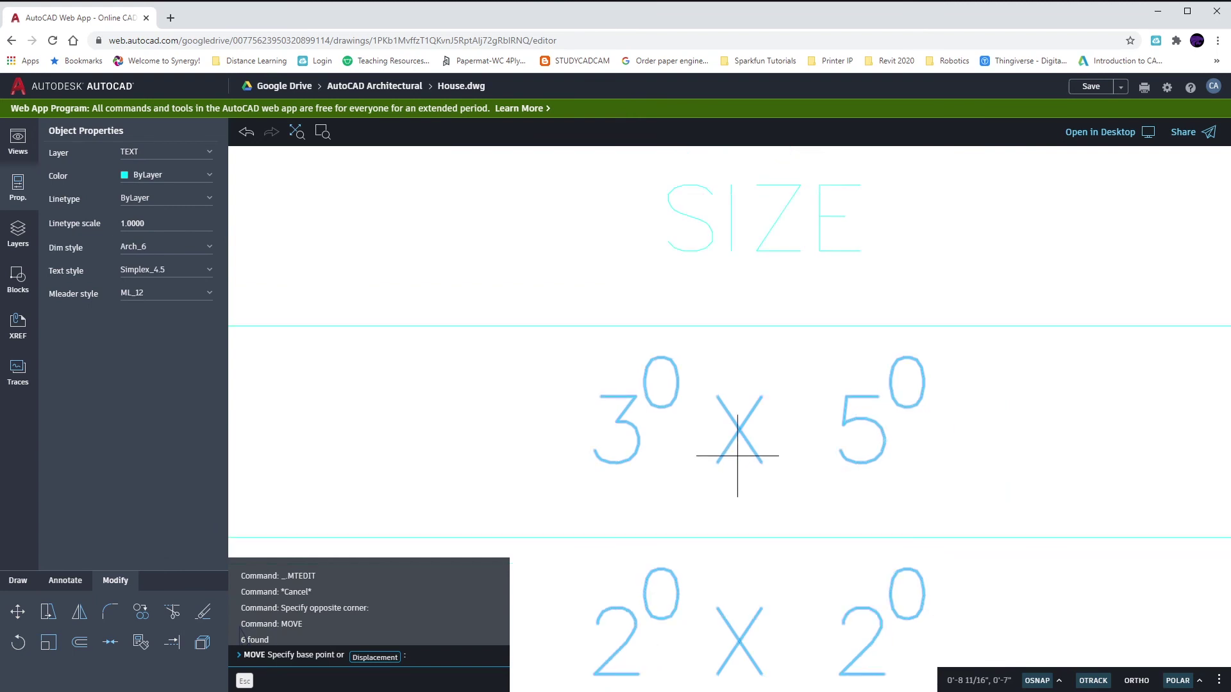
{"action": "left_click", "coordinate": [737, 461]}
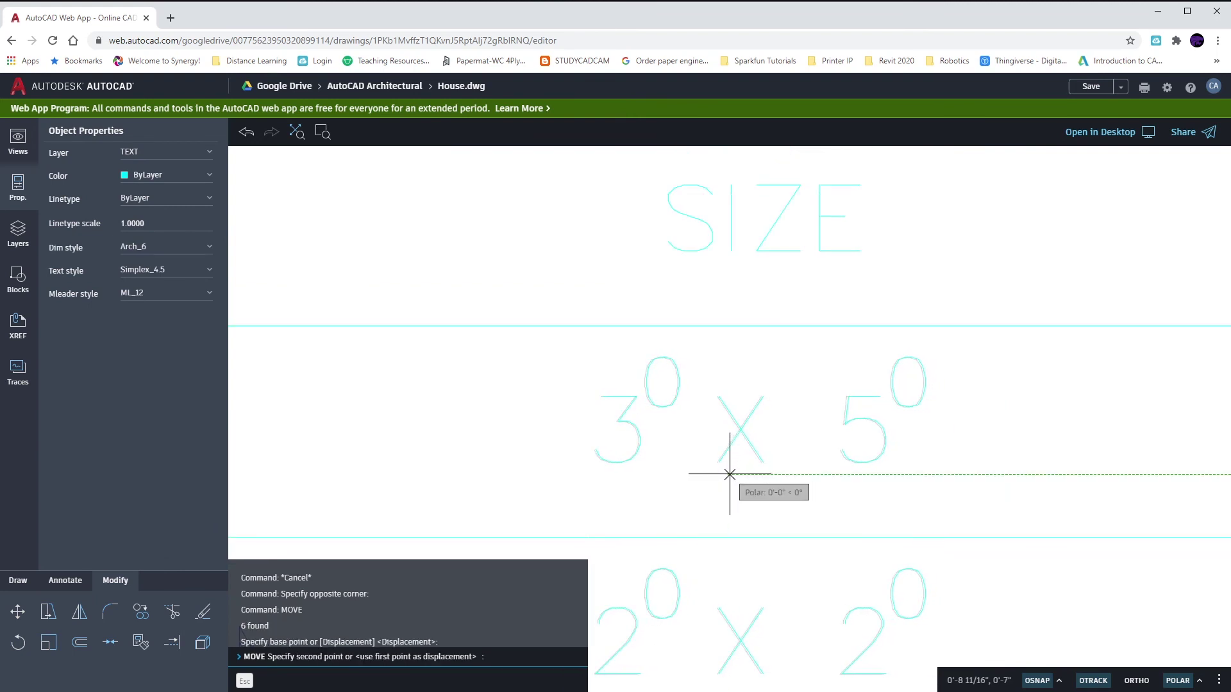
{"action": "left_click", "coordinate": [734, 474]}
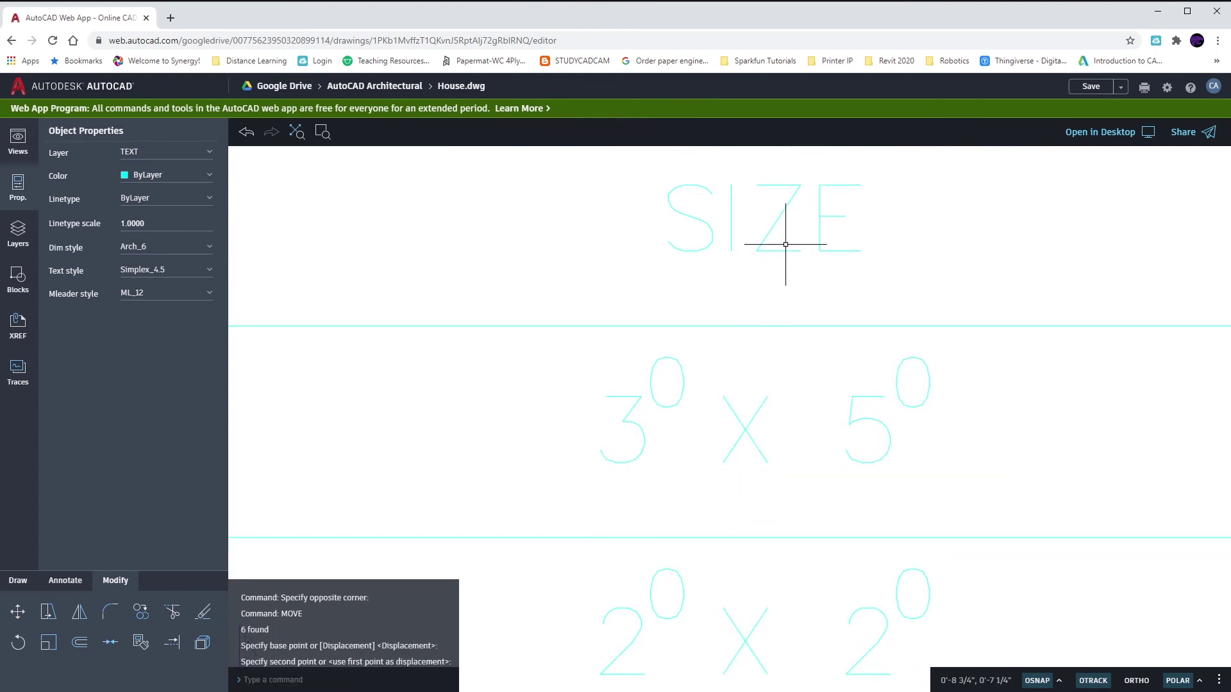
{"action": "key", "text": "Escape"}
{"action": "scroll", "coordinate": [728, 387], "scroll_direction": "down", "scroll_amount": 2}
{"action": "scroll", "coordinate": [728, 388], "scroll_direction": "down", "scroll_amount": 2}
{"action": "scroll", "coordinate": [728, 388], "scroll_direction": "down", "scroll_amount": 1}
- Zoom out to show the whole House sheet
{"action": "middle_click_drag", "start_coordinate": [728, 388], "coordinate": [663, 433]}
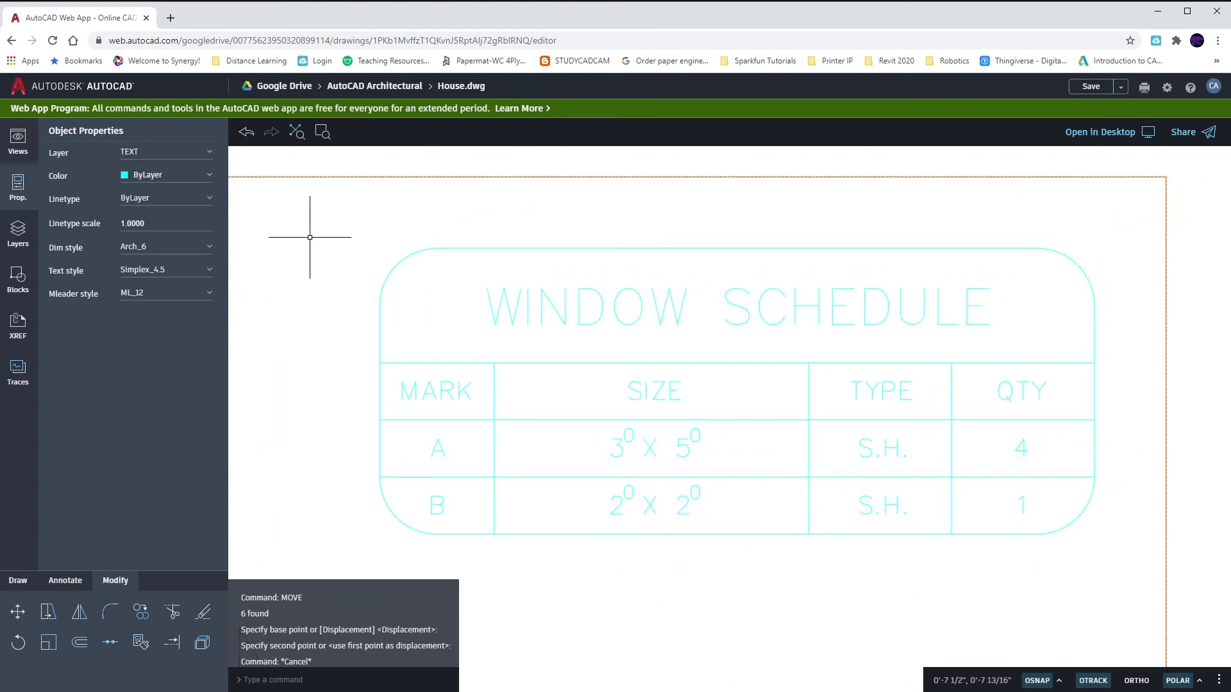
{"action": "type", "text": "z"}
{"action": "key", "text": "space"}
{"action": "type", "text": "a"}
{"action": "key", "text": "Return"}
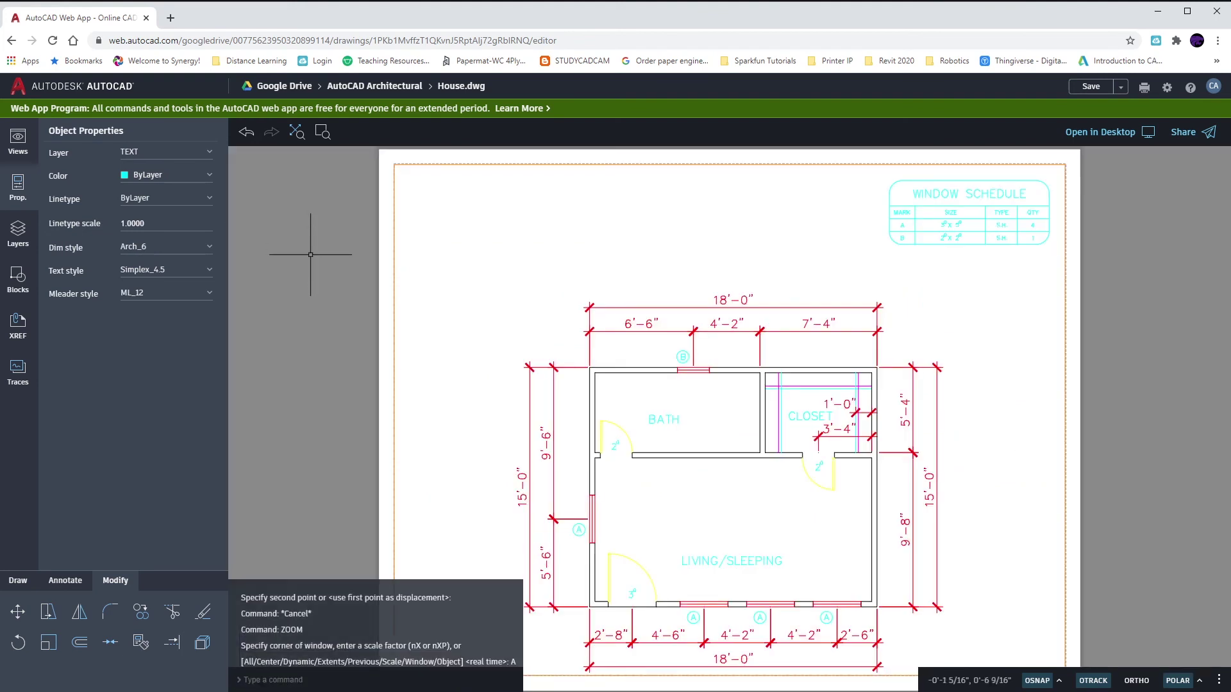
{"action": "key", "text": "Escape"}
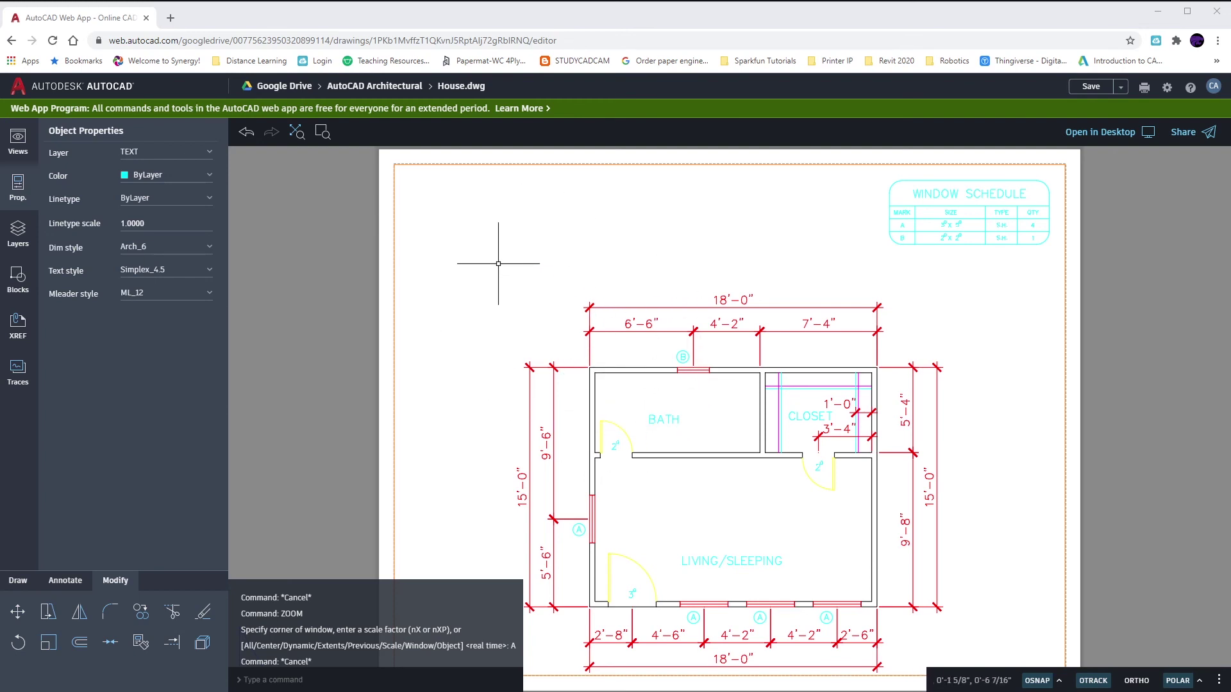
- Give Layout1 the monochrome.ctb plot style and save the drawing
{"action": "left_click", "coordinate": [18, 139]}
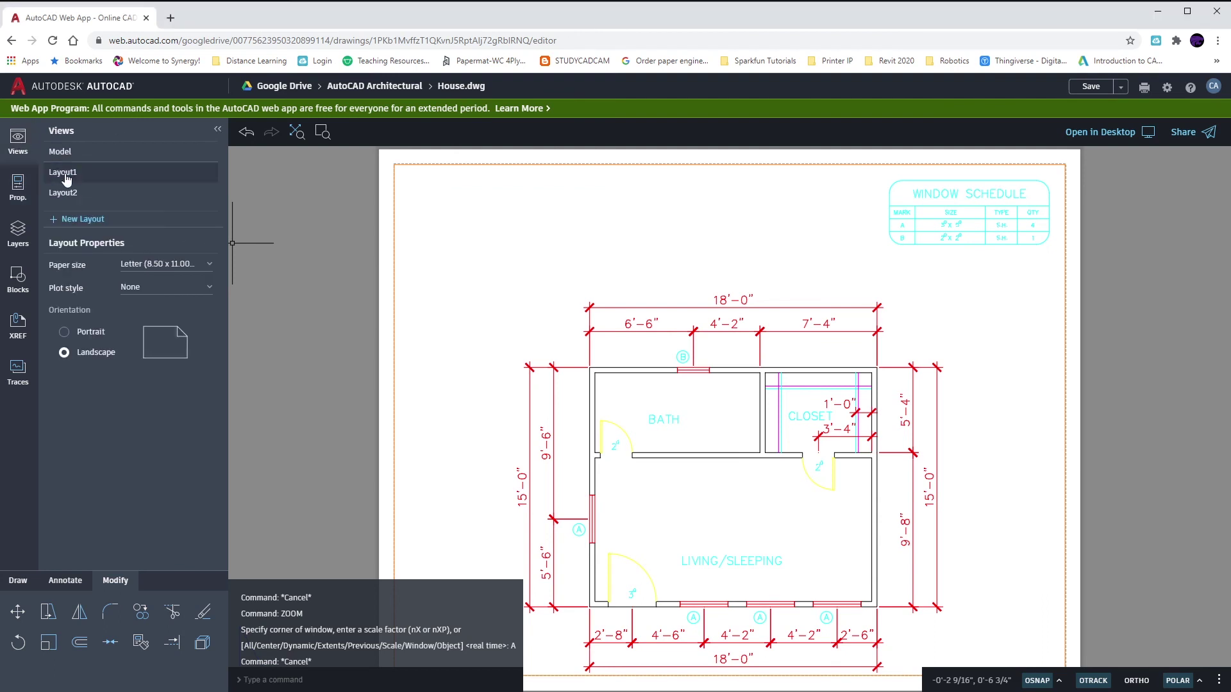
{"action": "left_click", "coordinate": [131, 182]}
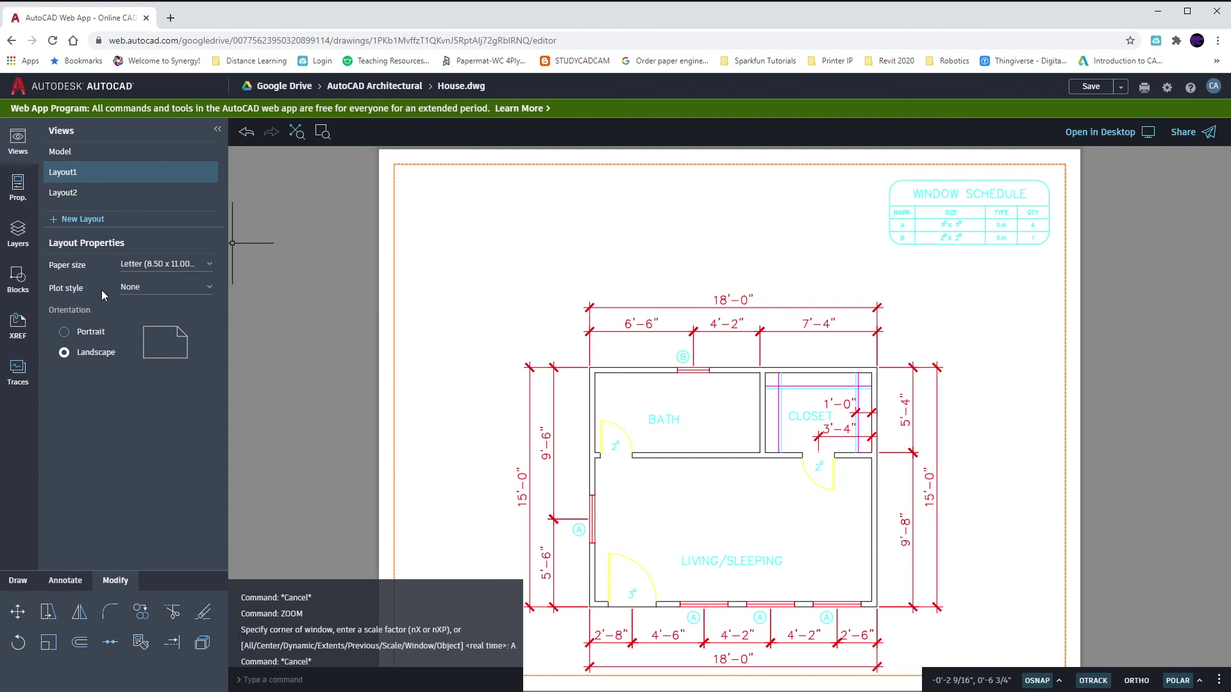
{"action": "left_click", "coordinate": [210, 291]}
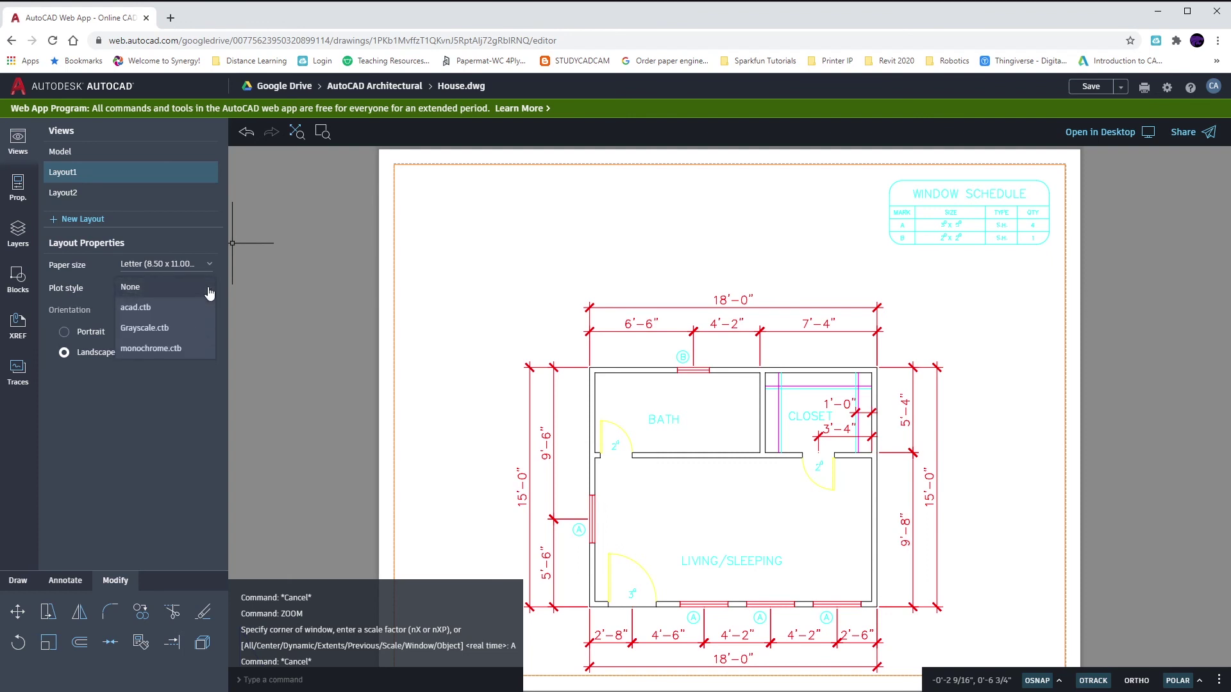
{"action": "left_click", "coordinate": [151, 348]}
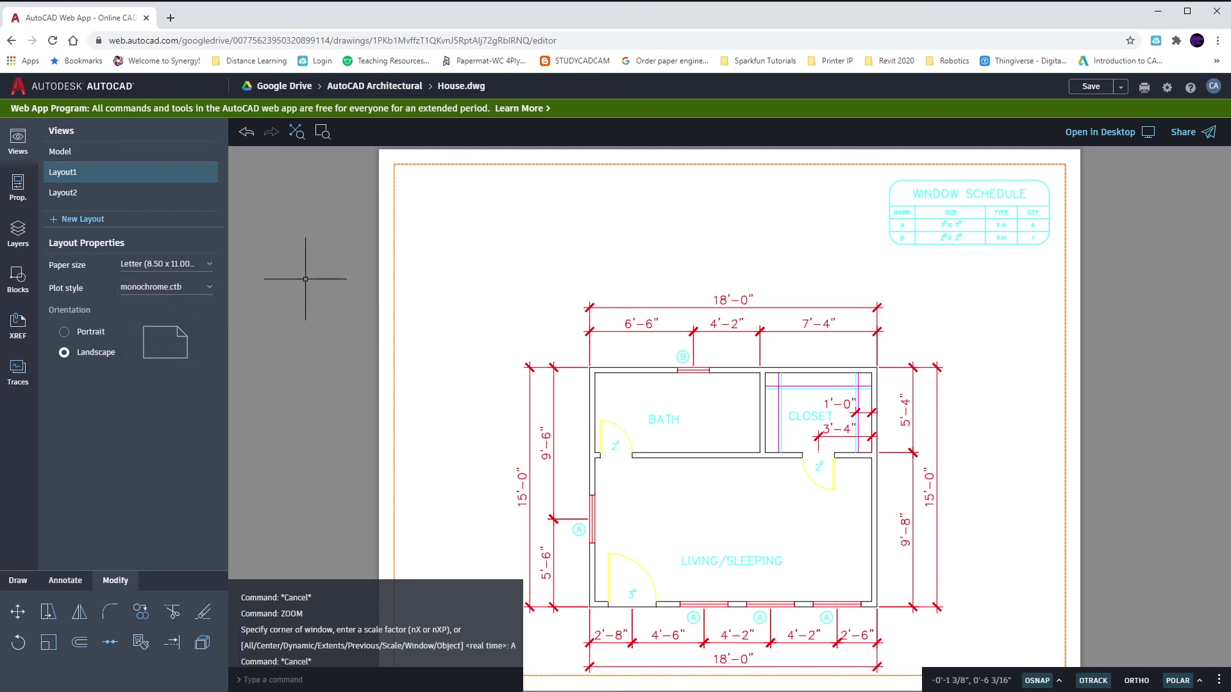
{"action": "left_click", "coordinate": [110, 175]}
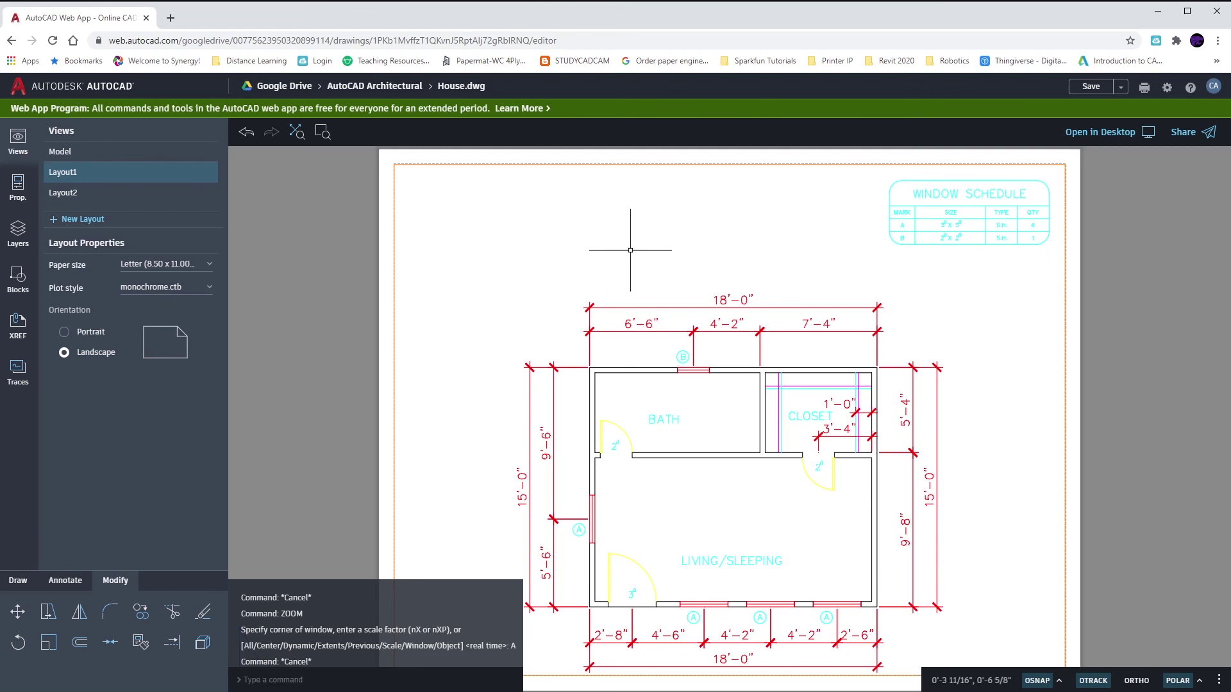
{"action": "key", "text": "Escape"}
{"action": "left_click", "coordinate": [1092, 86]}
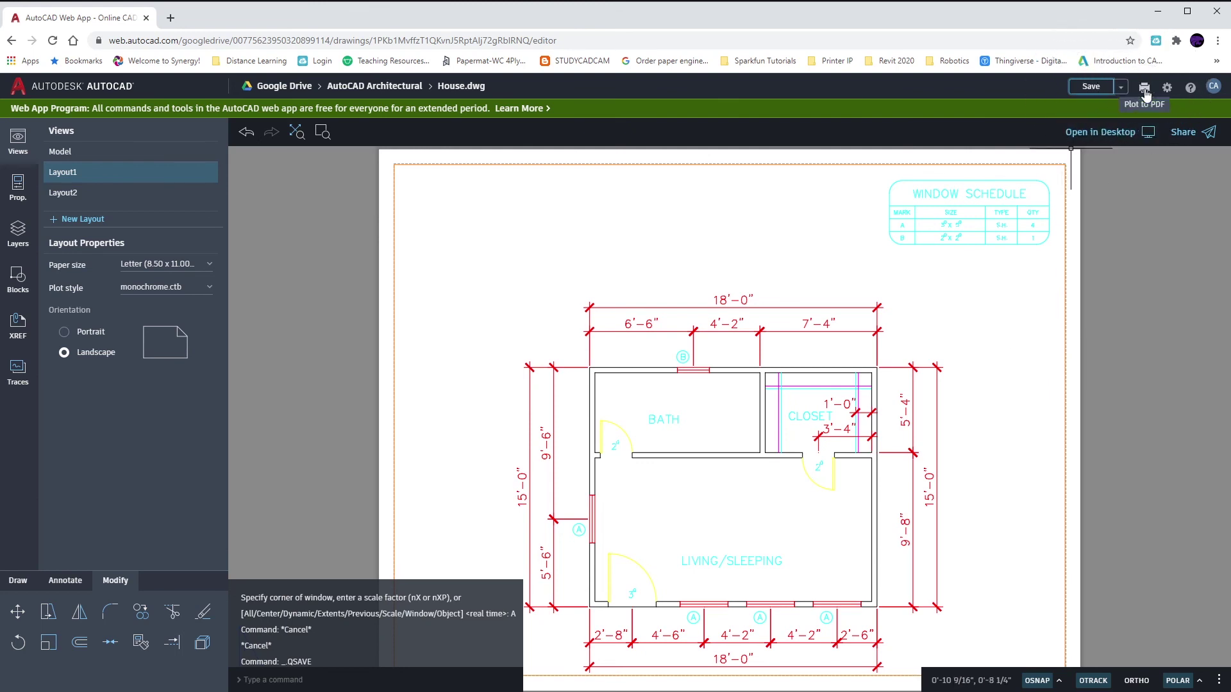
- Plot the House layout to a monochrome PDF and download House - Layout1.pdf
{"action": "left_click", "coordinate": [1144, 90]}
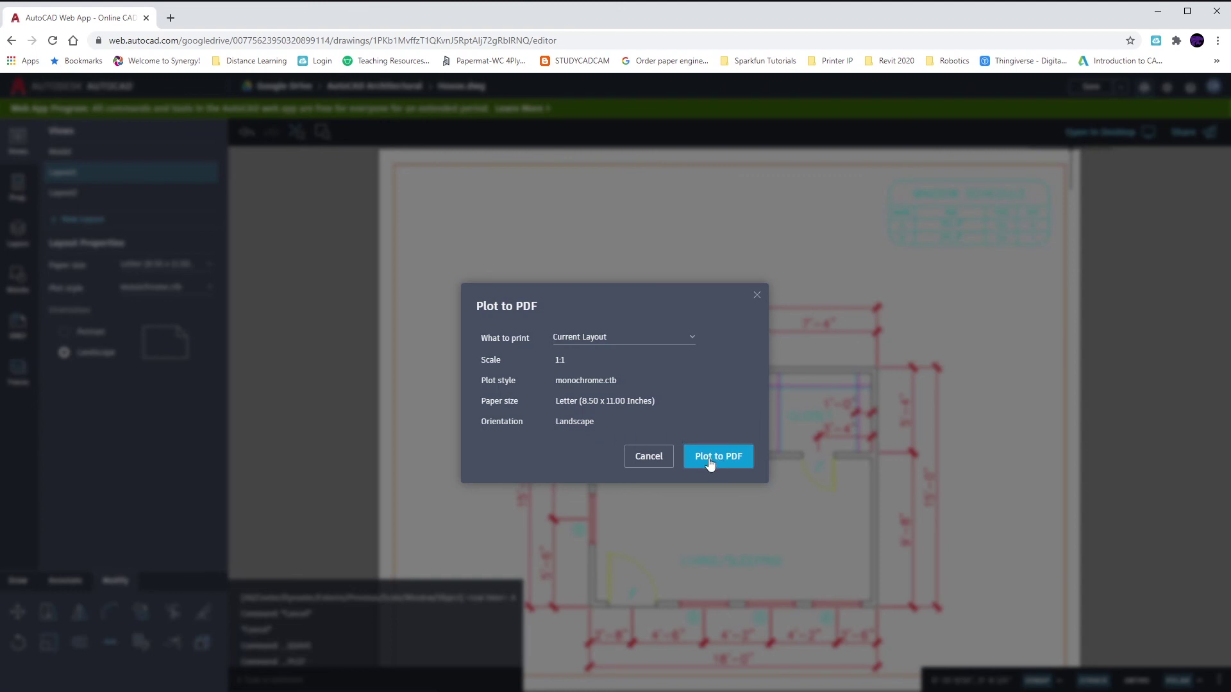
{"action": "left_click", "coordinate": [648, 455]}
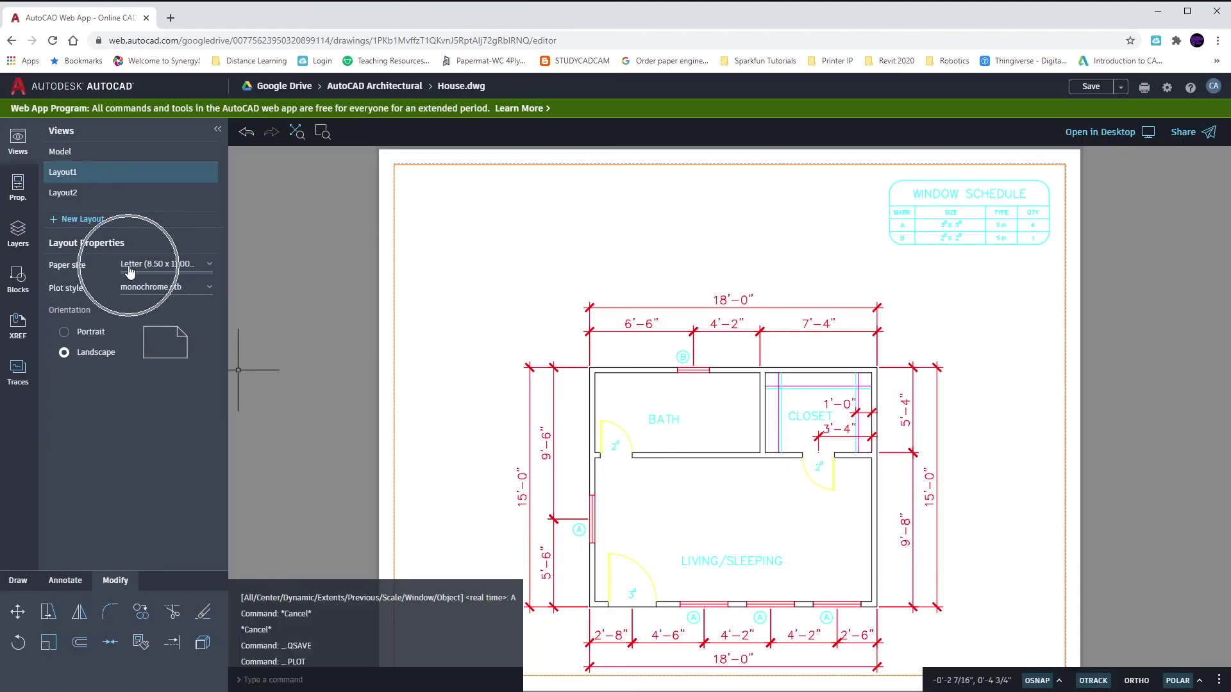
{"action": "left_click", "coordinate": [1147, 132]}
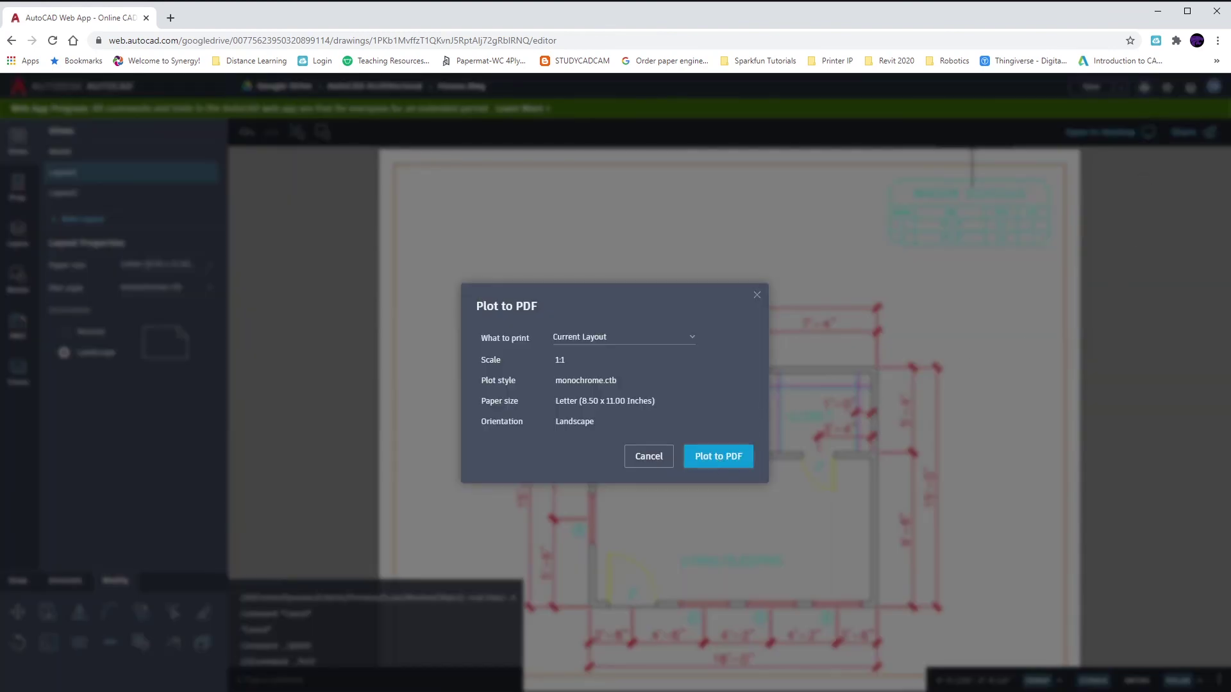
{"action": "left_click", "coordinate": [719, 456]}
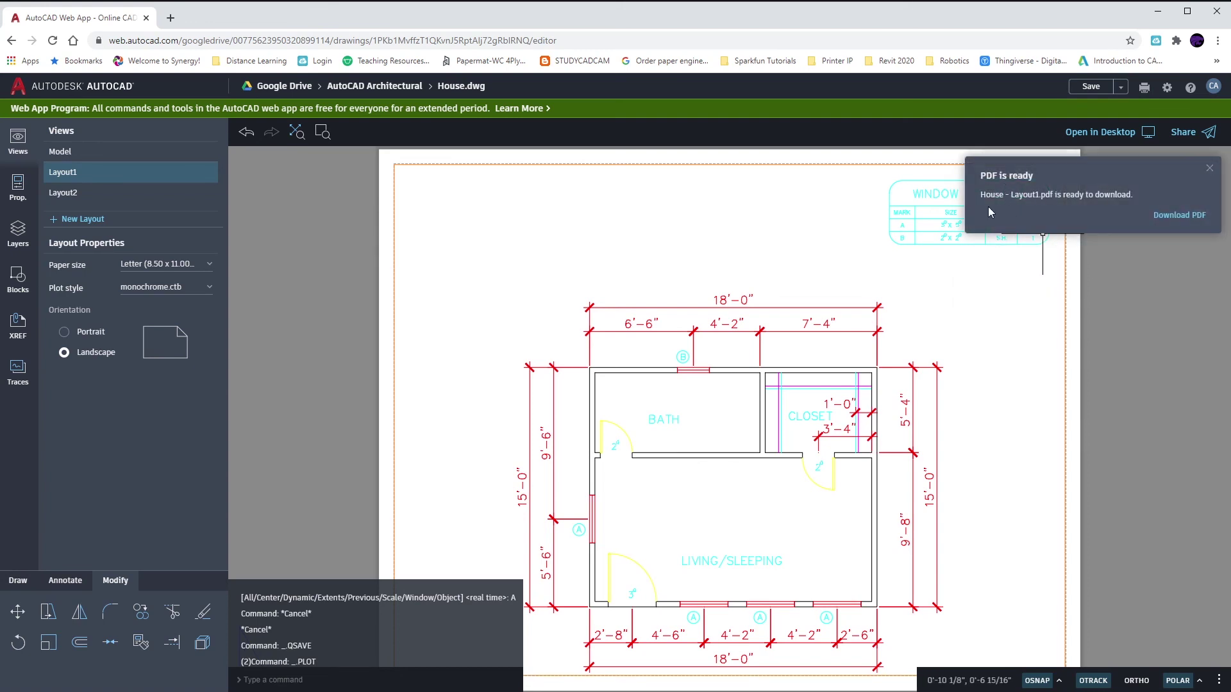
{"action": "left_click", "coordinate": [1177, 217]}
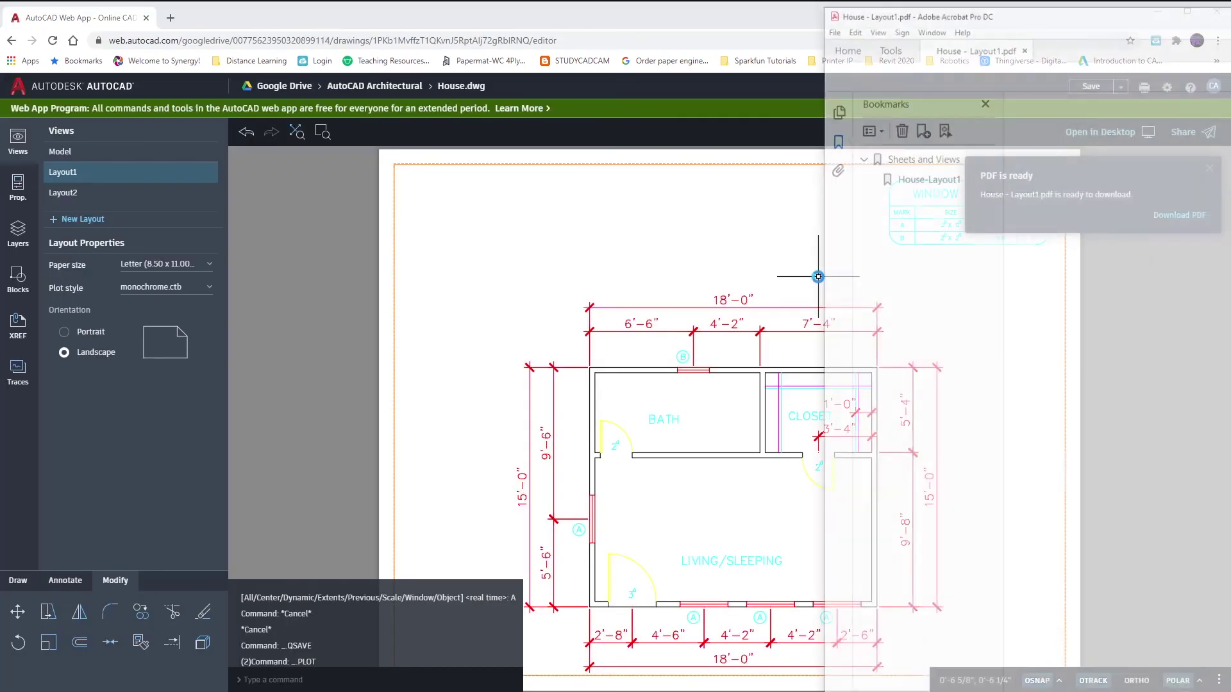
- Move Acrobat into view, toggle the Comment pane, and enlarge House - Layout1.pdf's page
{"action": "mouse_move", "coordinate": [1041, 18]}
{"action": "left_mouse_down"}
{"action": "mouse_move", "coordinate": [572, 22]}
{"action": "mouse_move", "coordinate": [464, 8]}
{"action": "left_mouse_up"}
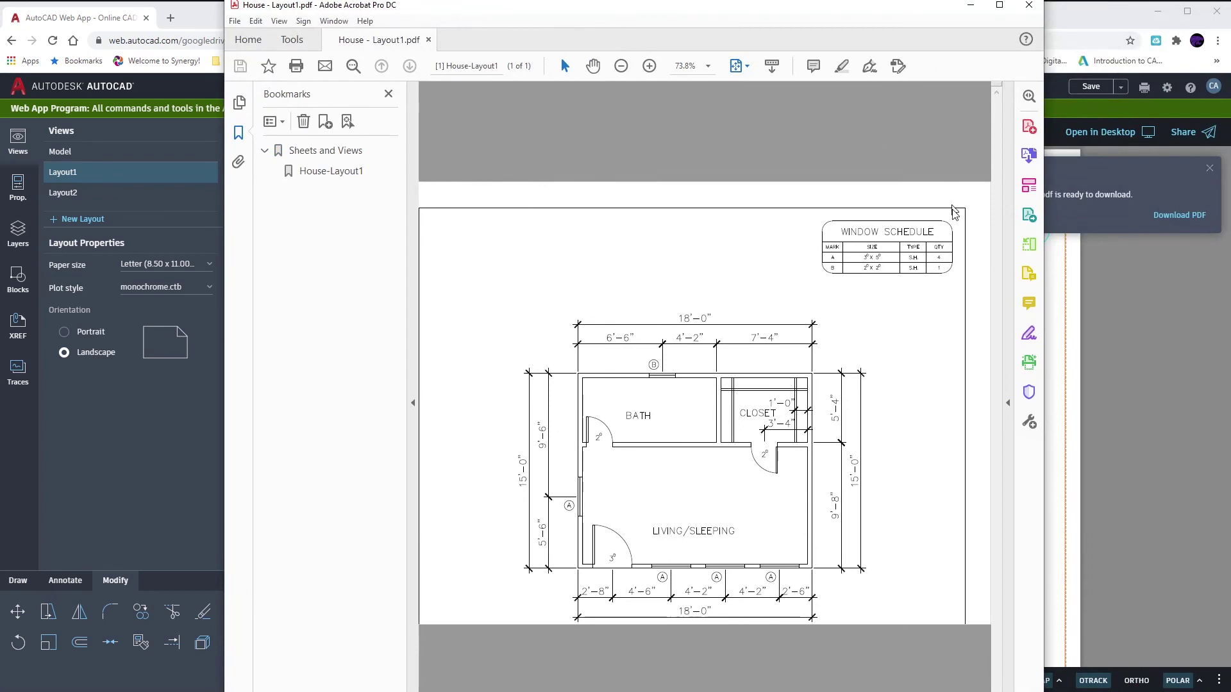
{"action": "left_click", "coordinate": [1029, 307]}
{"action": "left_click", "coordinate": [413, 407]}
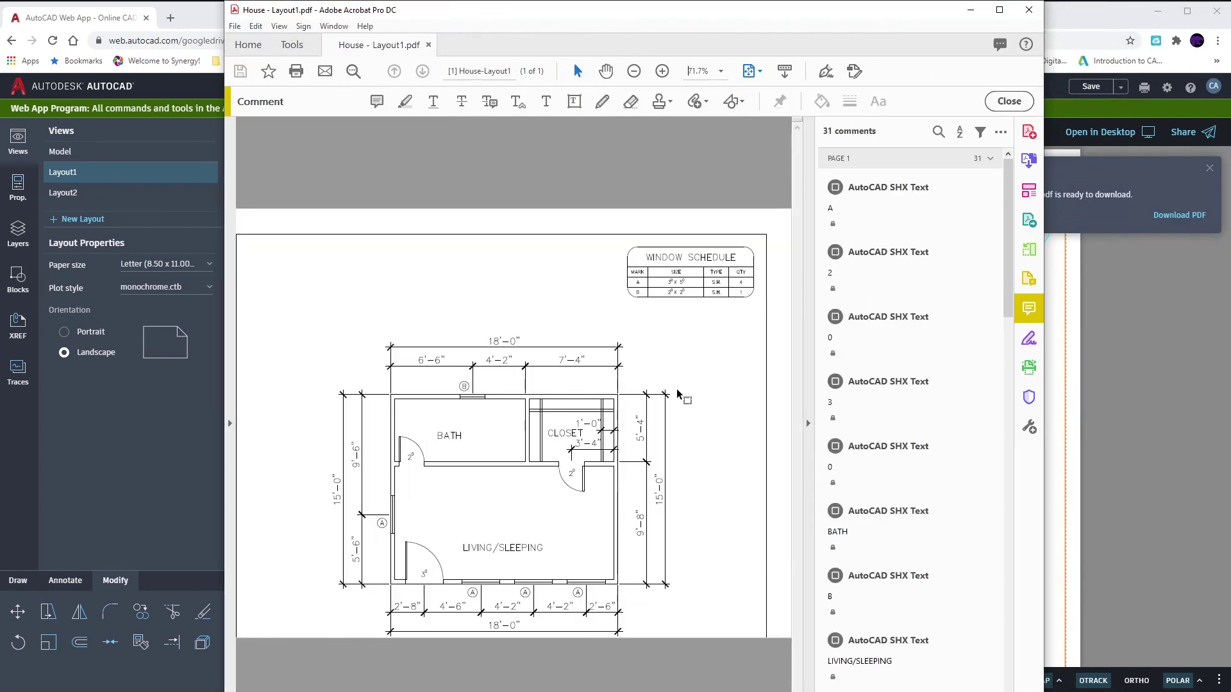
{"action": "left_click", "coordinate": [805, 423]}
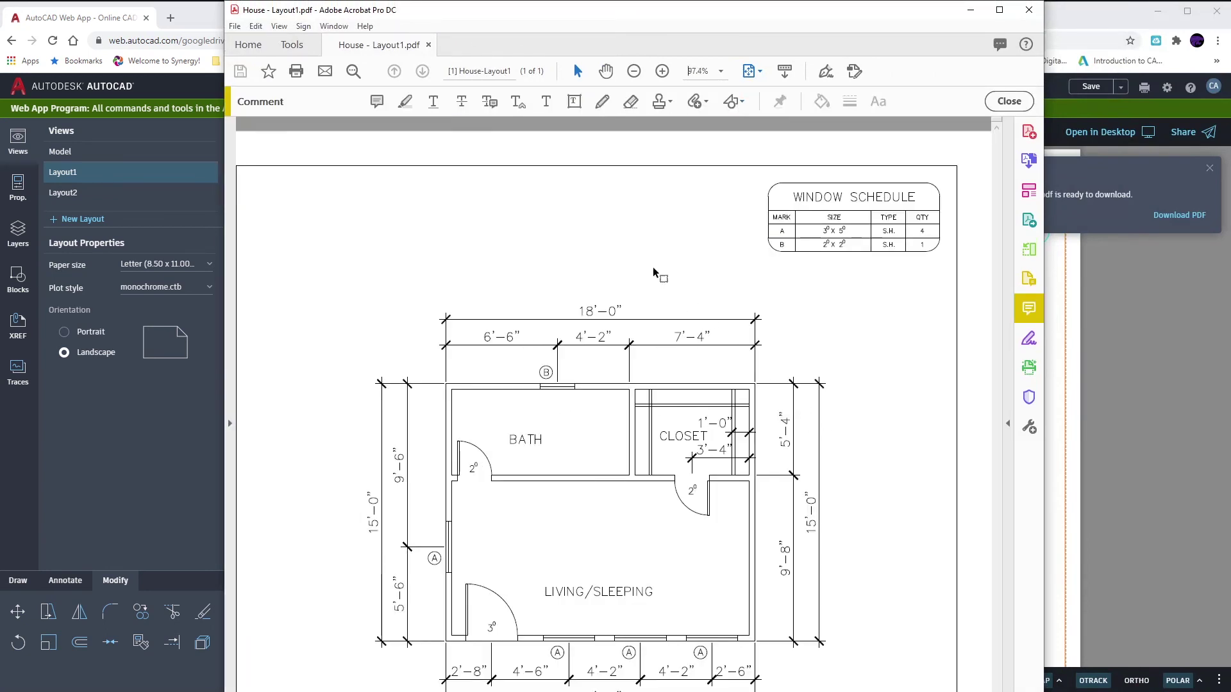